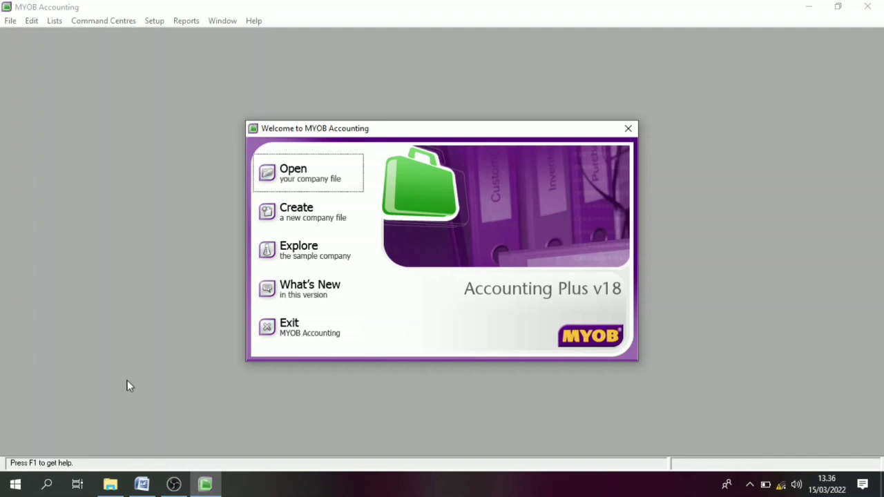
Step: Switch to the Word exam document and examine the company identity section under Informasi Umum
left_click(141, 484)
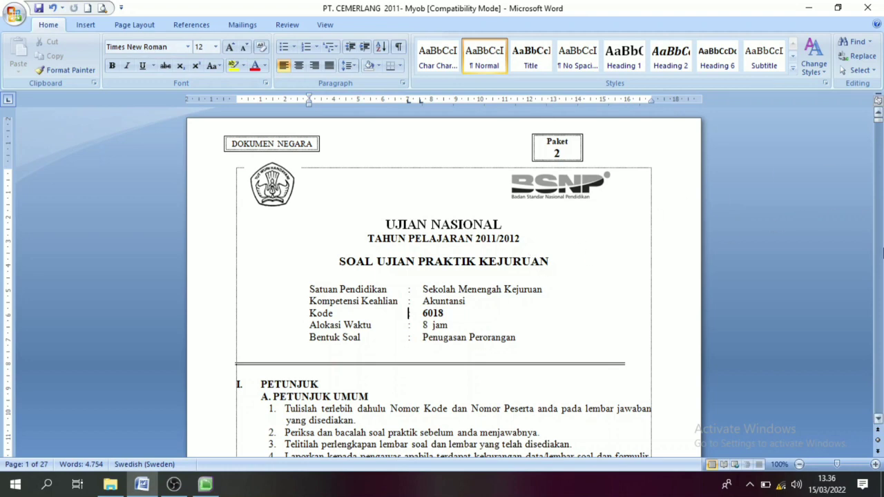
scroll(879, 332, "down", 20)
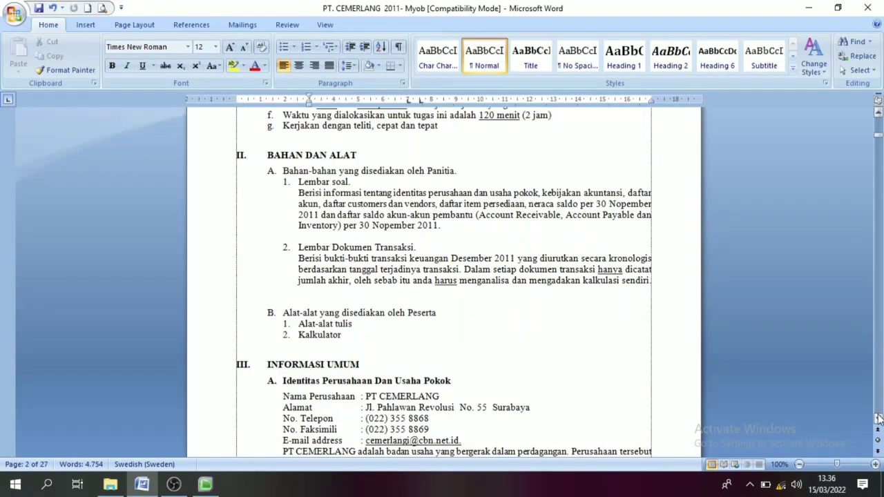
scroll(878, 418, "down", 4)
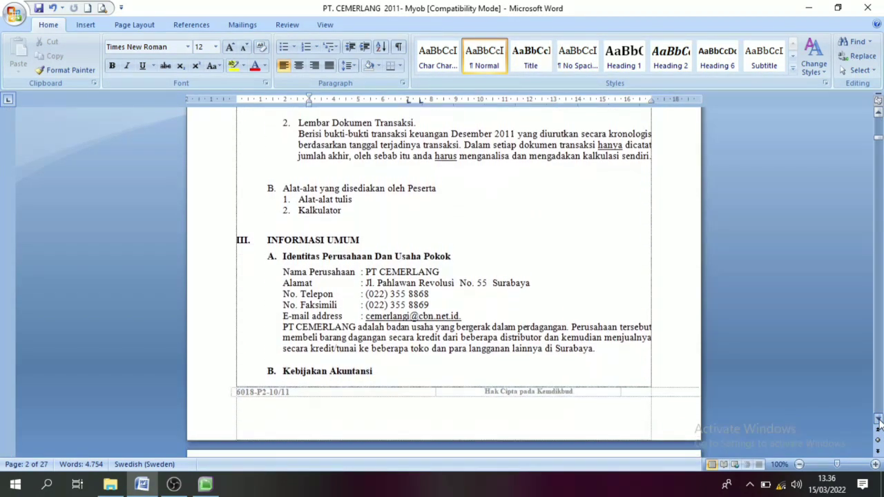
scroll(879, 418, "down", 2)
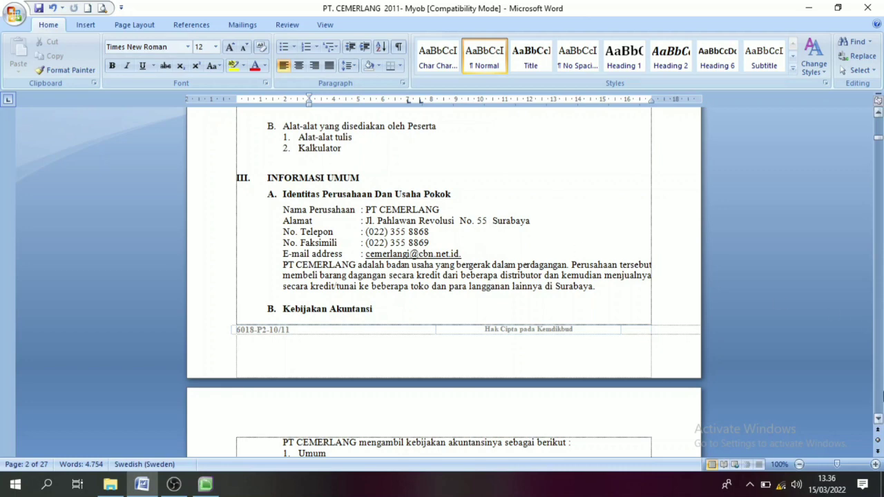
Step: Return to MYOB Accounting, start creating a new company file and proceed to the company information page
left_click(206, 488)
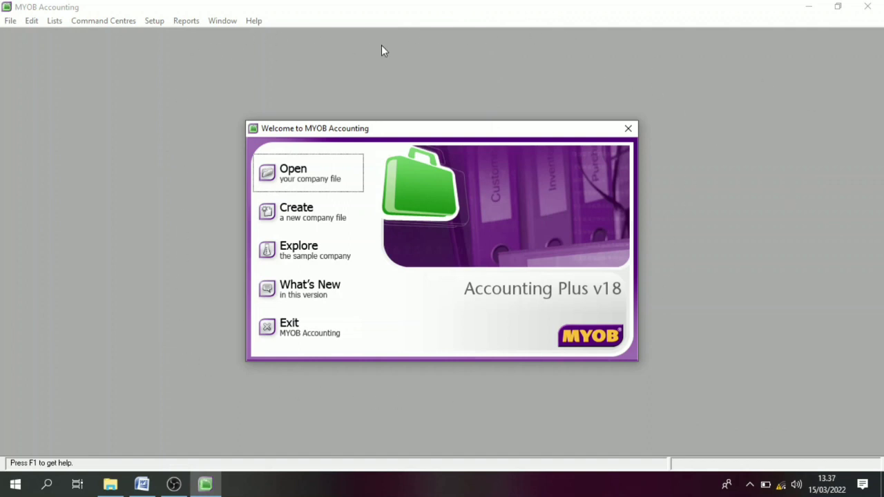
left_click(301, 208)
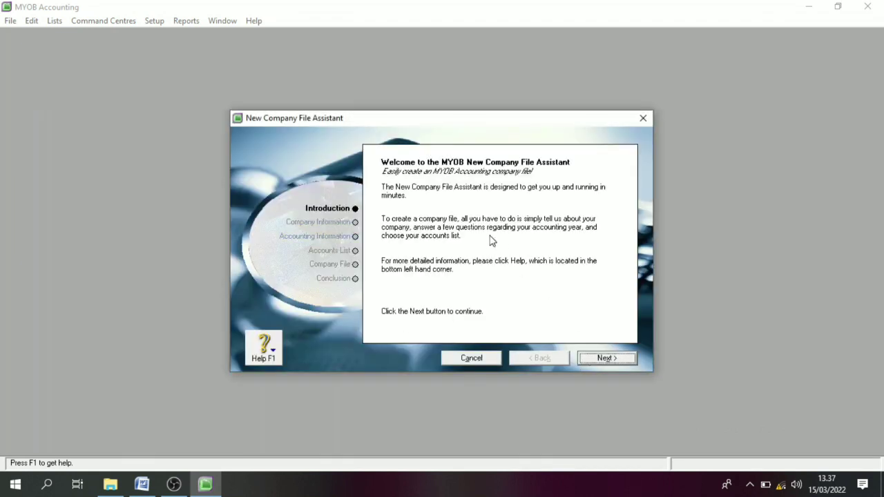
left_click(619, 365)
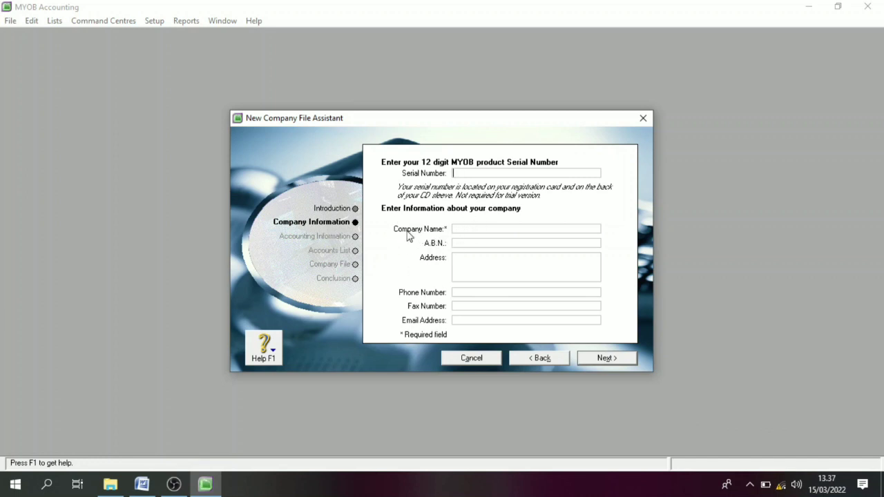
Step: Copy the company name PT CEMERLANG from the Word document into the Company Name field in MYOB
left_click(462, 231)
left_click(142, 484)
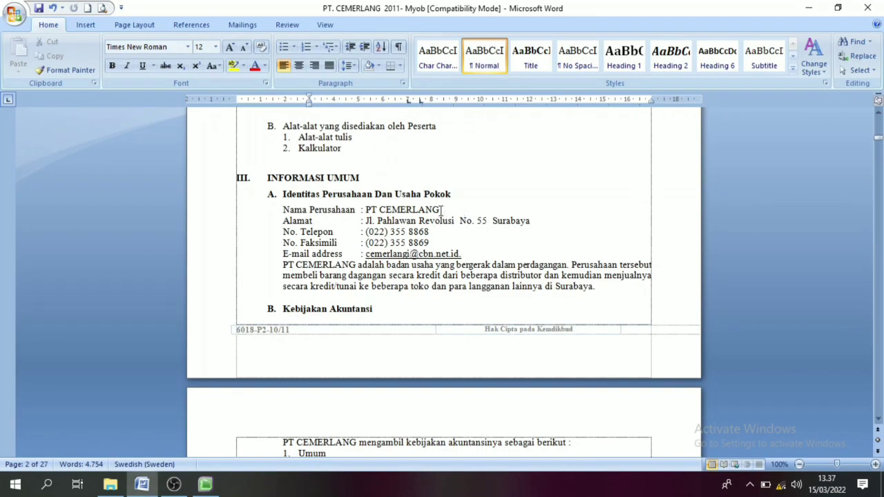
left_click_drag(442, 209, 366, 210)
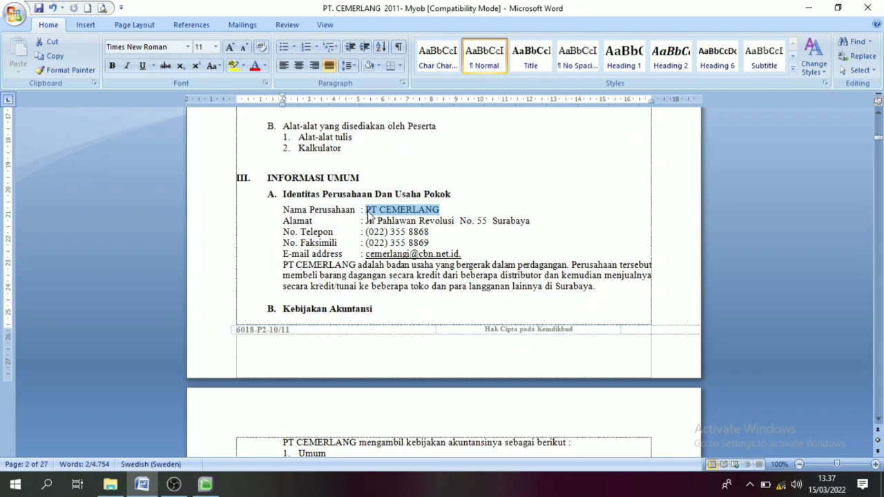
key("ctrl+c")
left_click(205, 484)
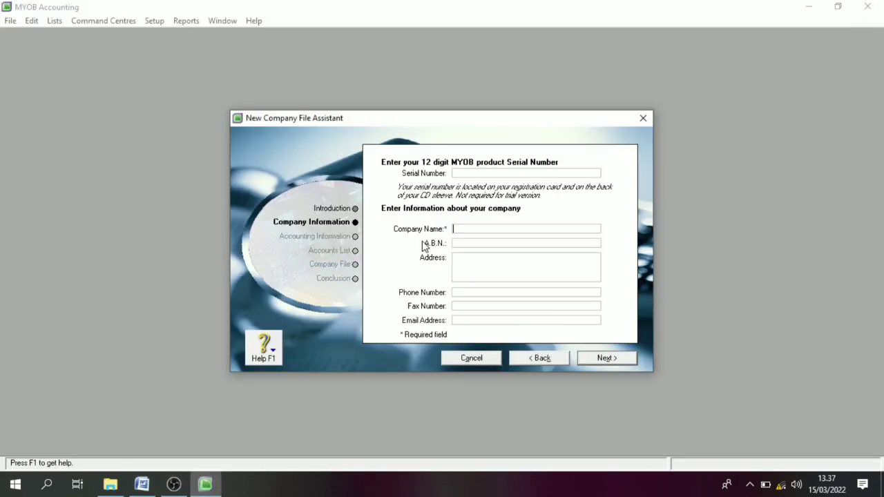
right_click(475, 228)
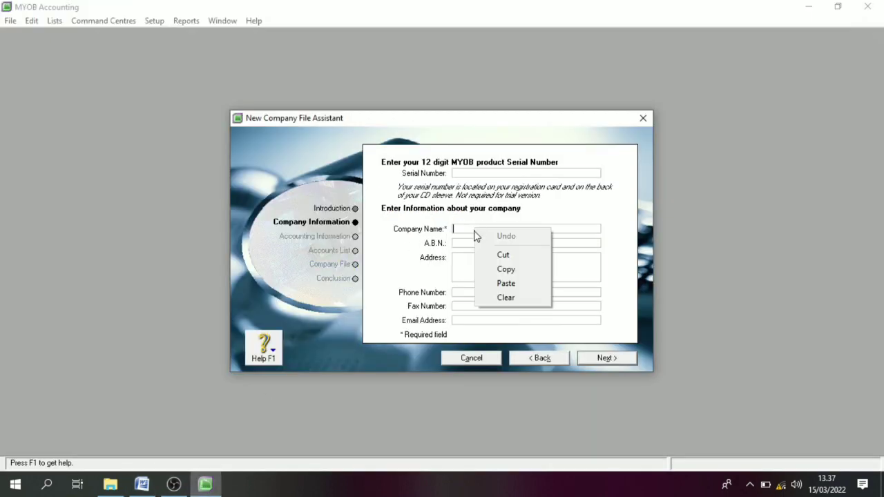
left_click(509, 290)
Step: Copy the company's address from the Word document into the Address field of the new MYOB company file
left_click(142, 486)
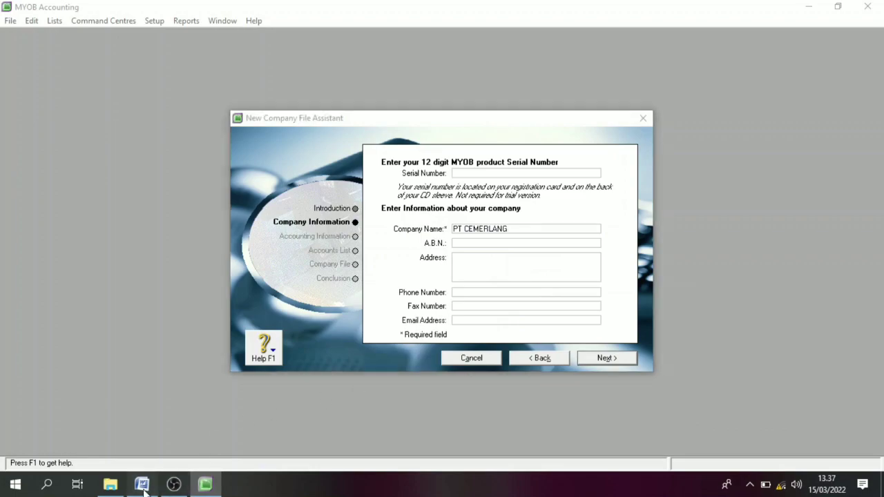
left_click_drag(533, 221, 366, 222)
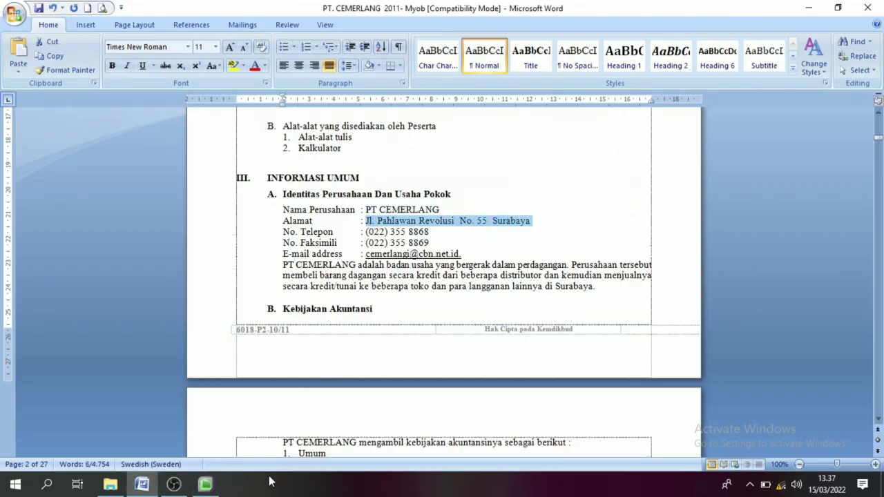
left_click(203, 487)
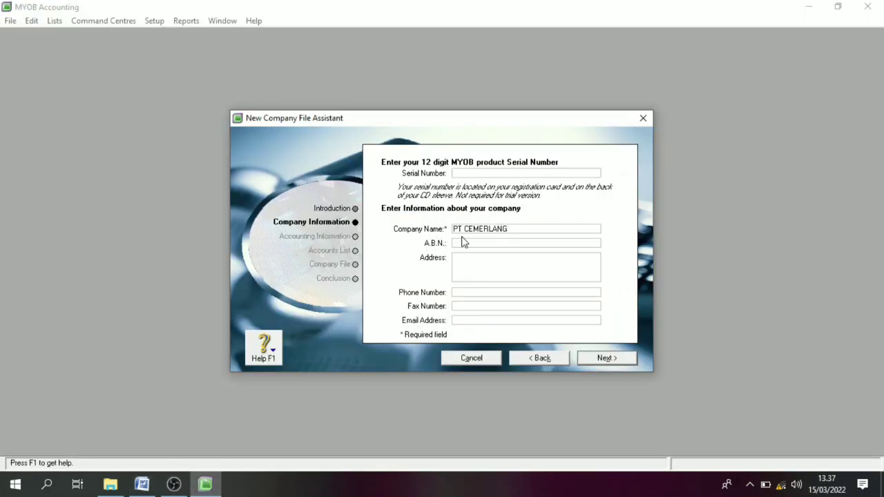
right_click(465, 269)
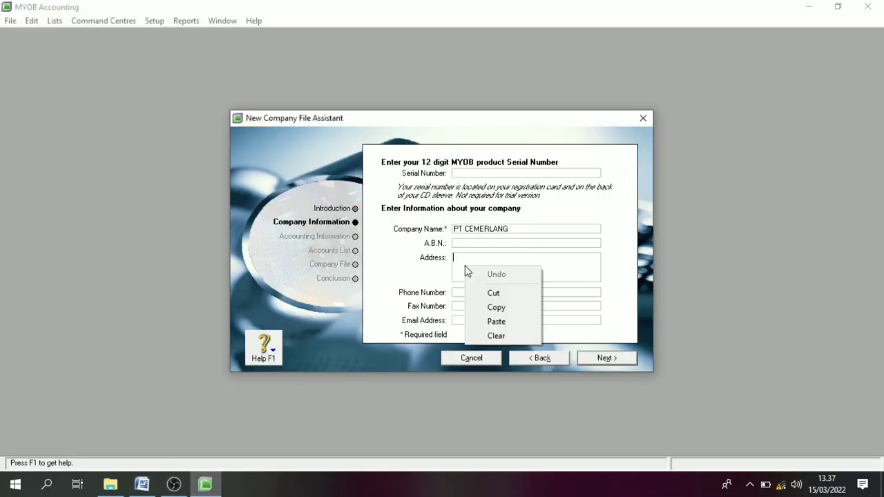
left_click(495, 317)
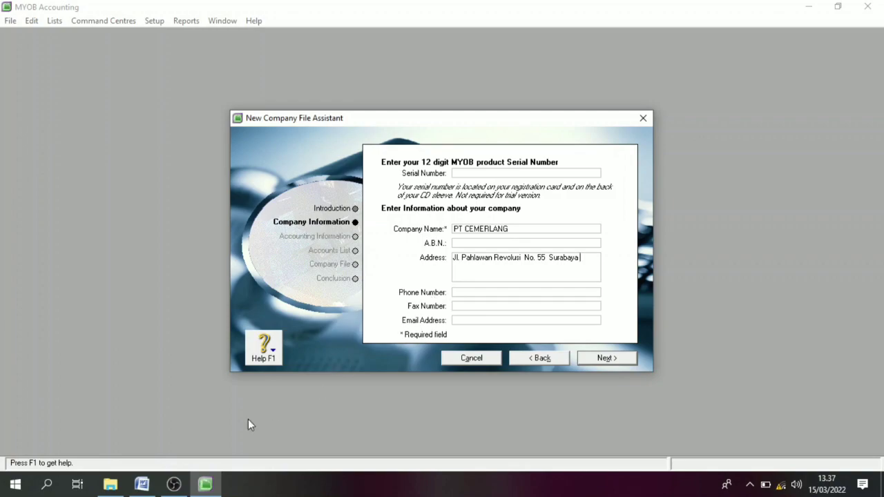
Step: Copy the company's phone number from the Word document into the Phone Number field in MYOB
left_click(143, 484)
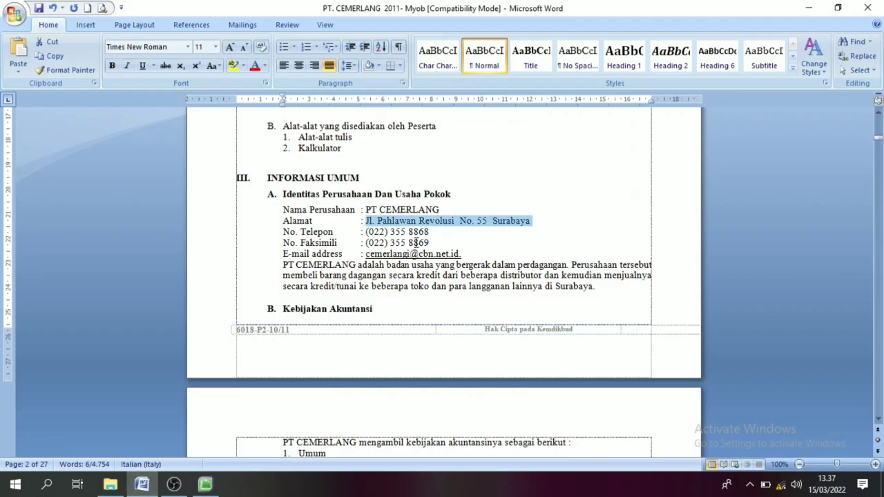
left_click_drag(430, 234, 364, 233)
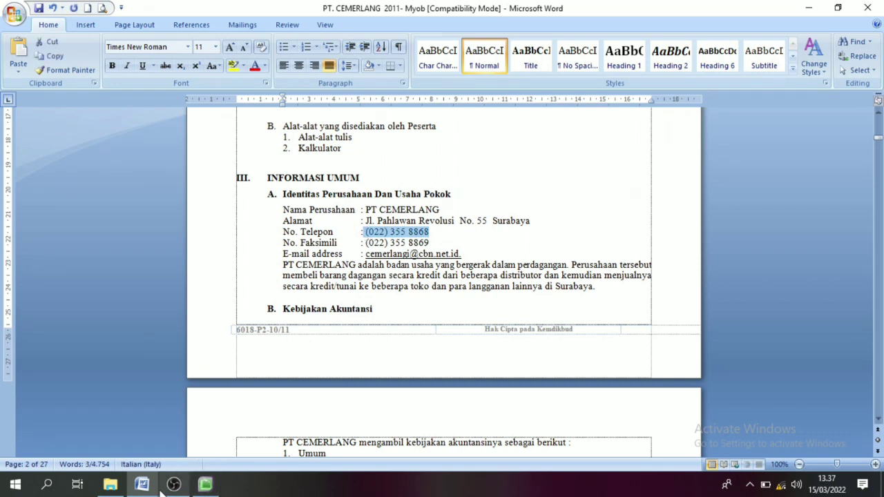
left_click(205, 485)
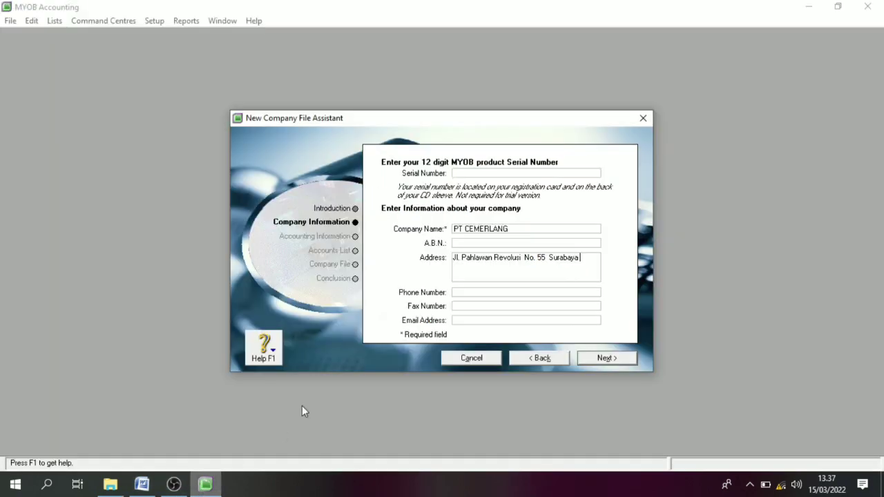
right_click(459, 294)
left_click(483, 349)
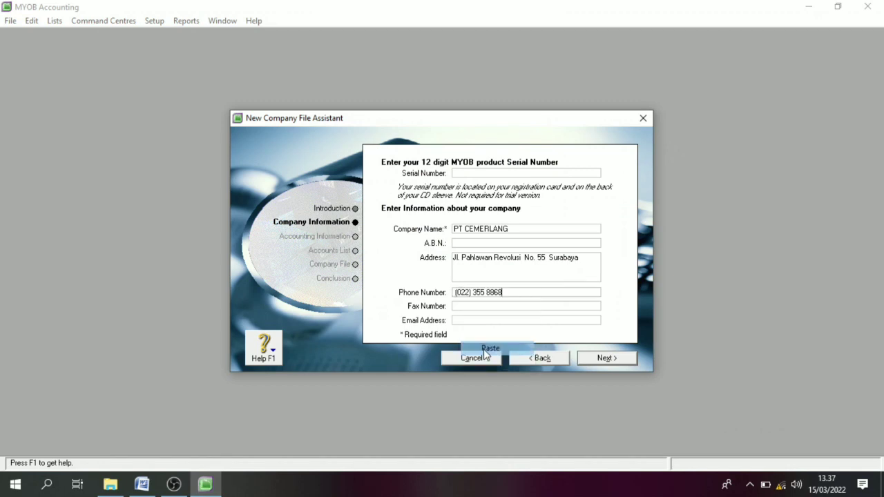
Step: Paste the copied phone number into the Fax Number field as well
left_click(468, 306)
right_click(467, 305)
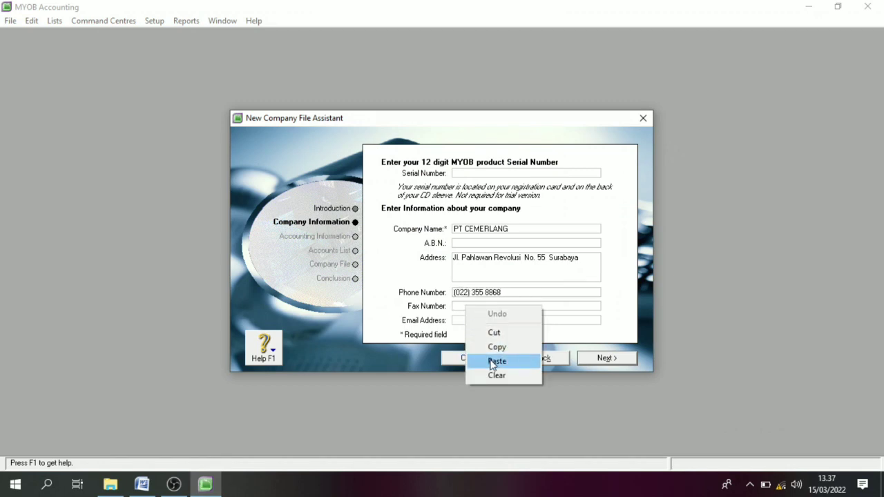
left_click(493, 363)
Step: Copy the company's e-mail from the Word document into MYOB's Email Address field and continue to the accounting information page
left_click(141, 484)
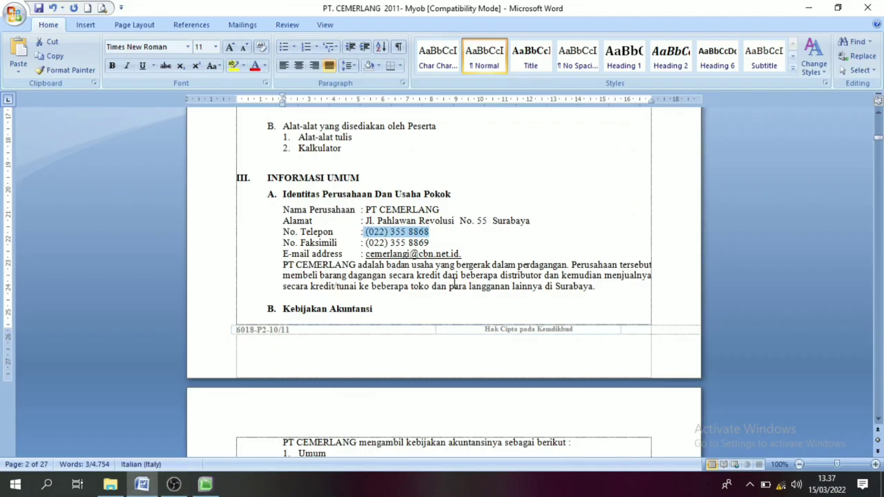
left_click_drag(466, 256, 378, 261)
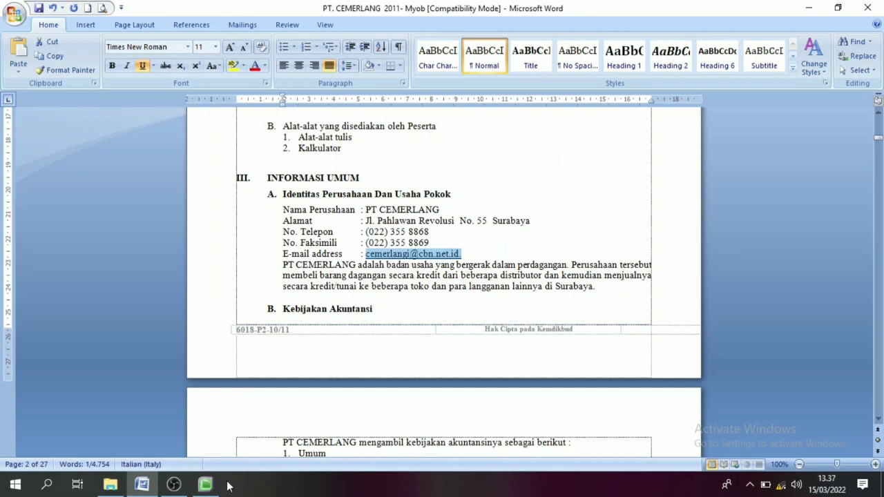
left_click(205, 484)
left_click(476, 319)
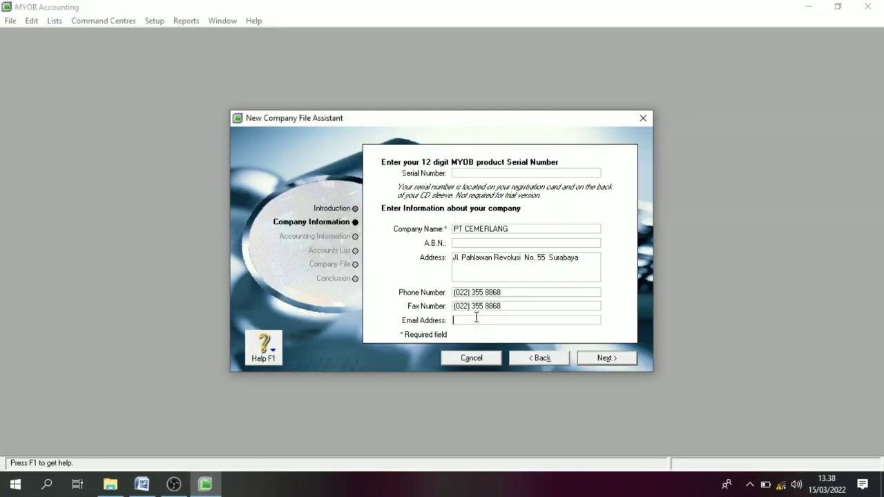
right_click(476, 319)
left_click(506, 370)
left_click(601, 359)
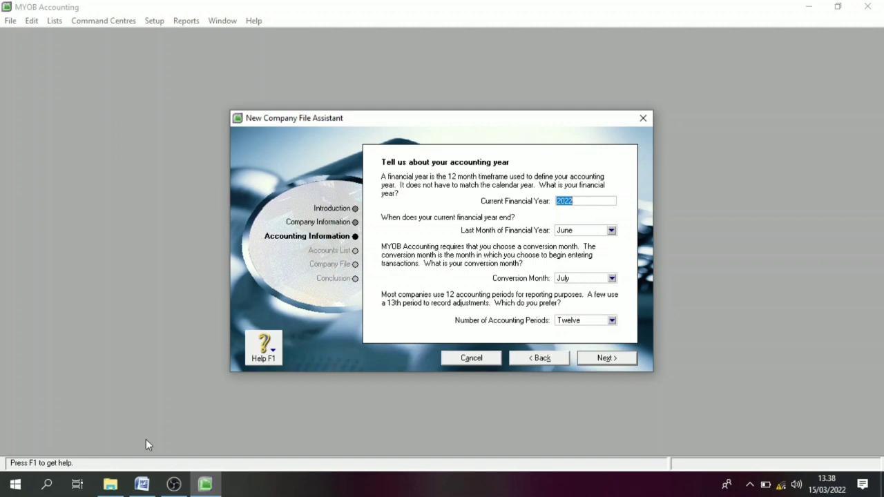
Step: Look up the trial balance year in the Word document and set MYOB's Current Financial Year to 2011
left_click(142, 485)
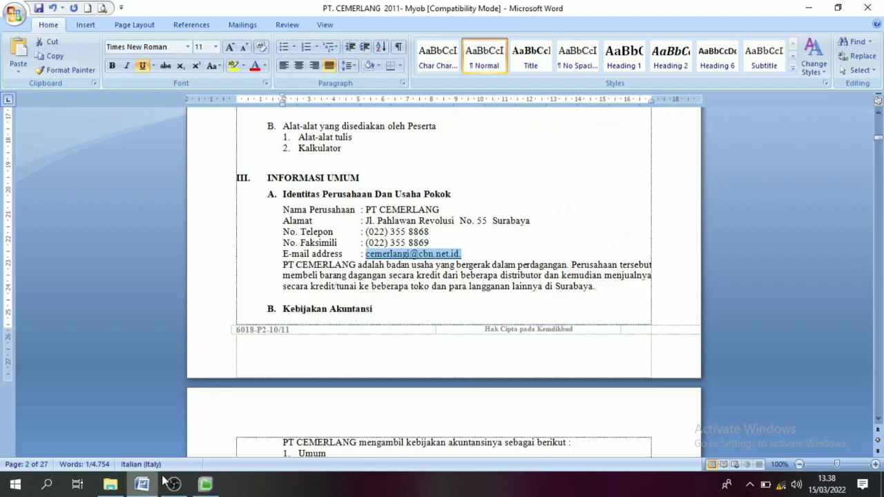
left_click(879, 317)
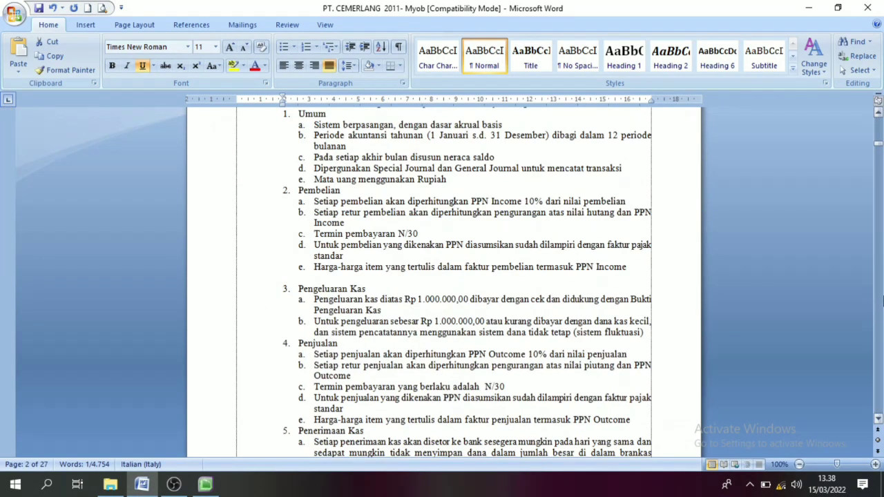
left_click(882, 235)
left_click(882, 235)
left_click(882, 236)
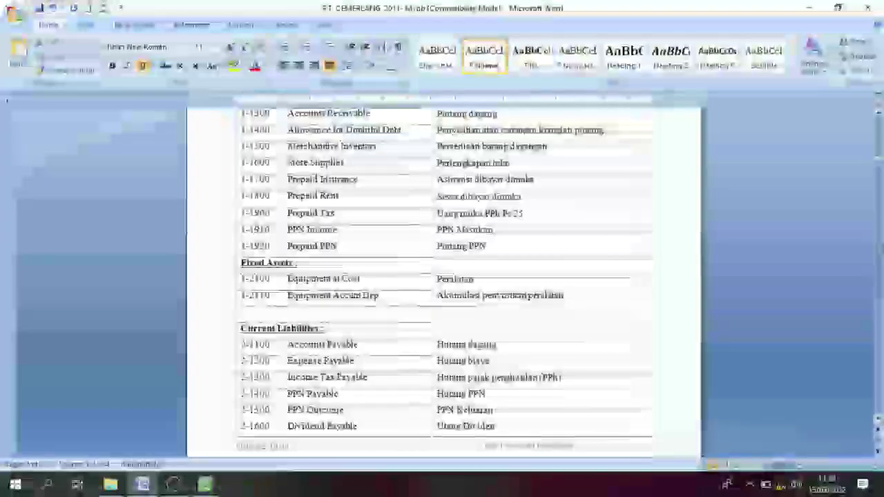
left_click(882, 236)
left_click(882, 239)
left_click(882, 239)
left_click(882, 239)
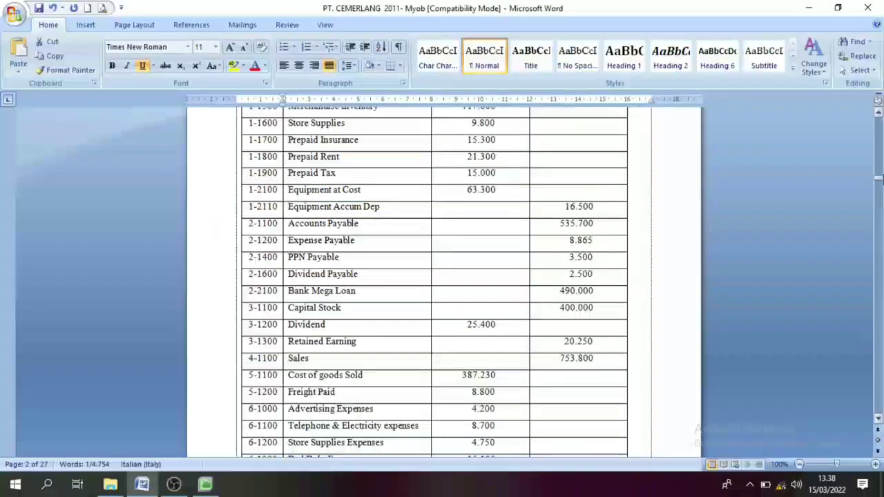
left_click(882, 156)
scroll(543, 292, "up", 4)
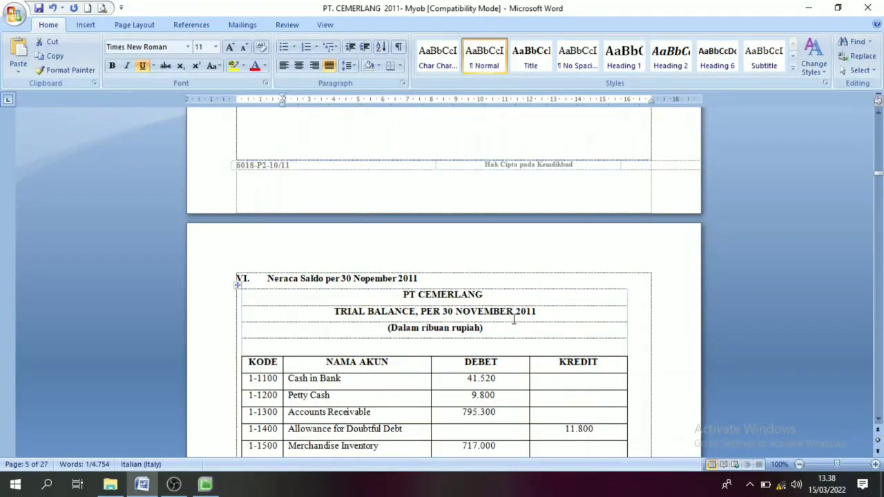
left_click(205, 484)
type("2011")
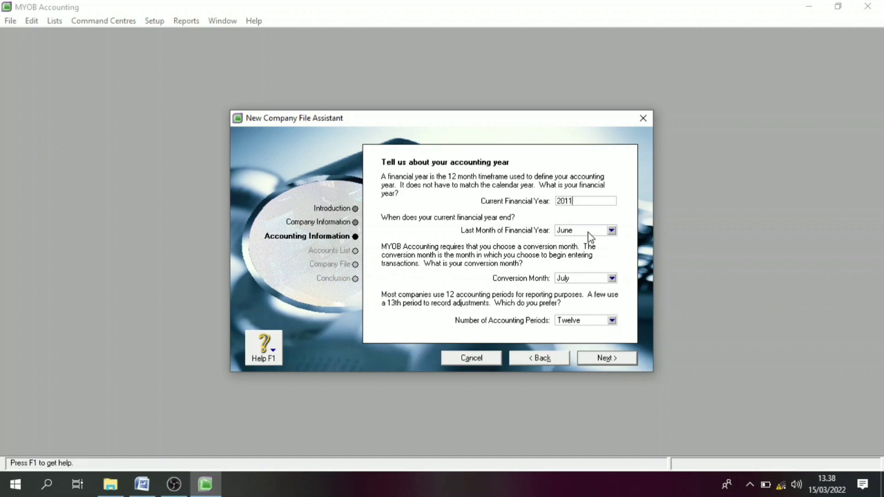
Step: Look up the accounting period in the Word document's general policies and set MYOB's Last Month of Financial Year to December
left_click(142, 486)
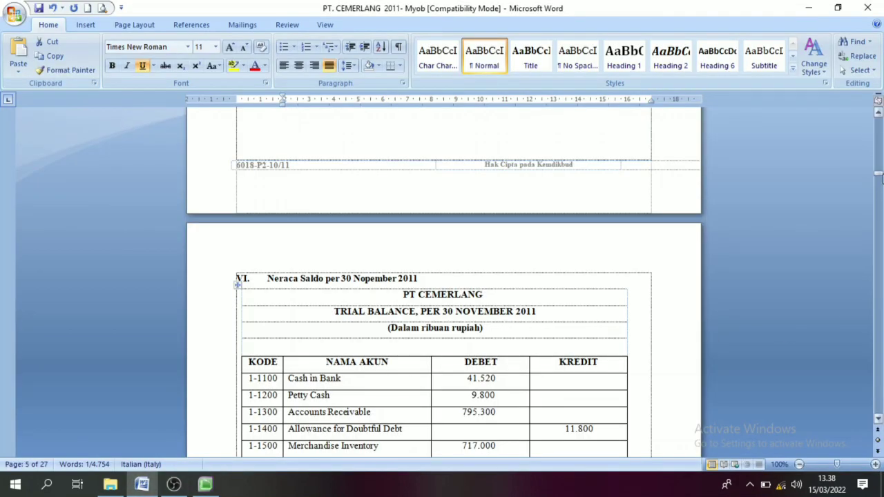
left_click(450, 280)
left_click_drag(882, 148, 879, 132)
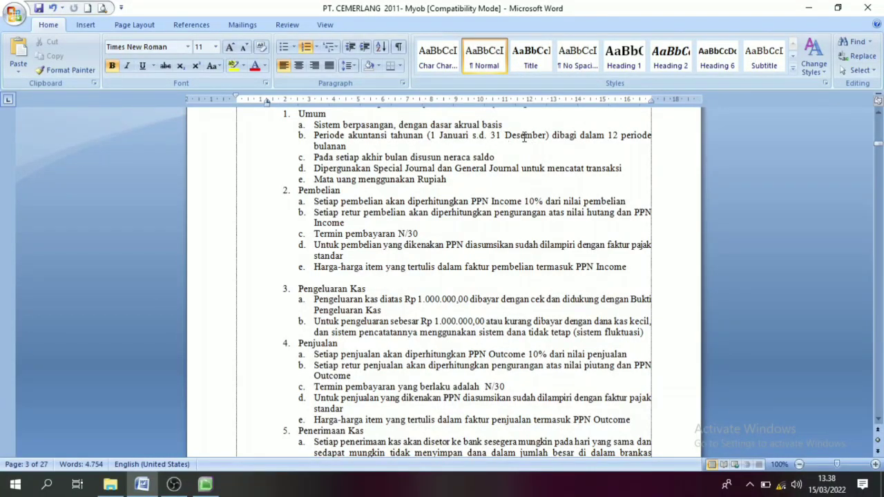
left_click_drag(547, 136, 490, 135)
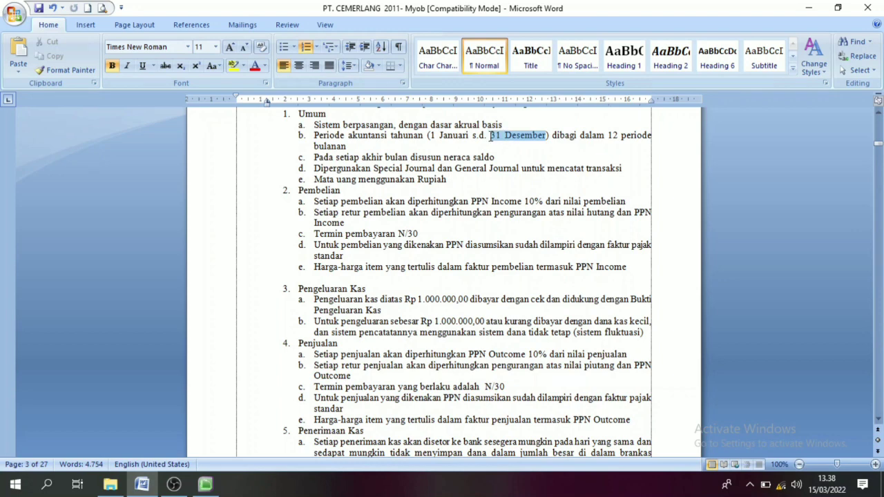
left_click(204, 484)
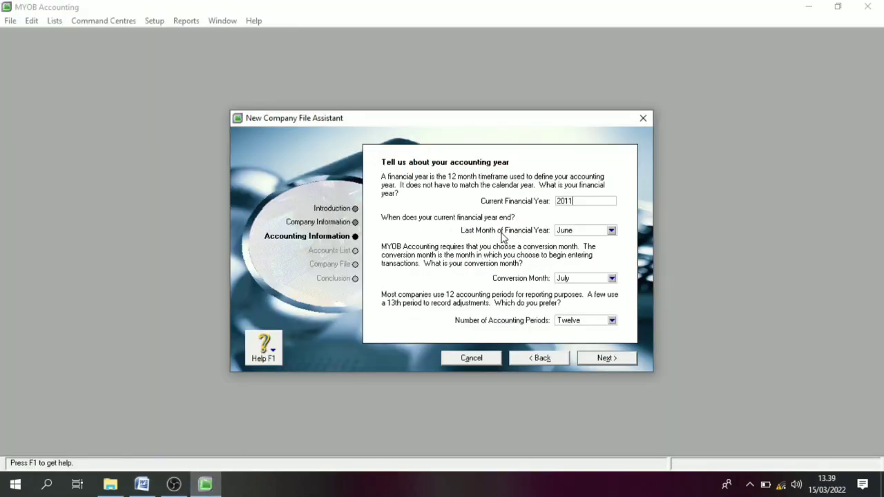
left_click(612, 232)
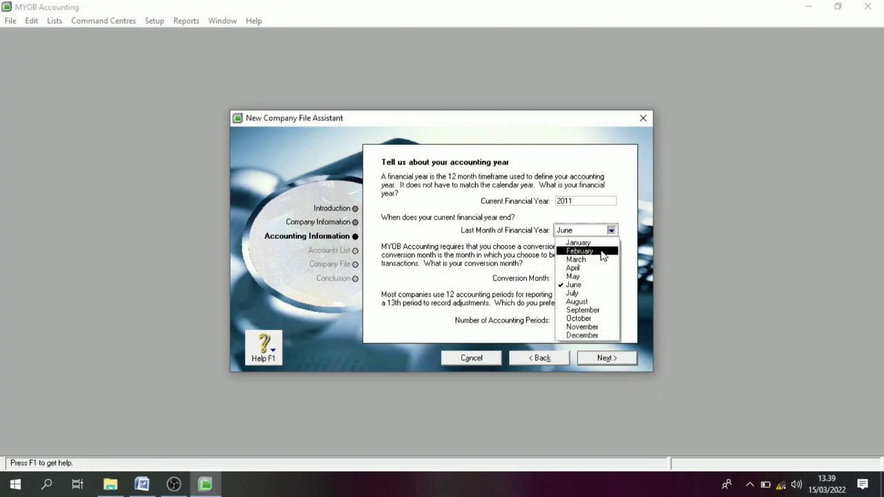
left_click(585, 335)
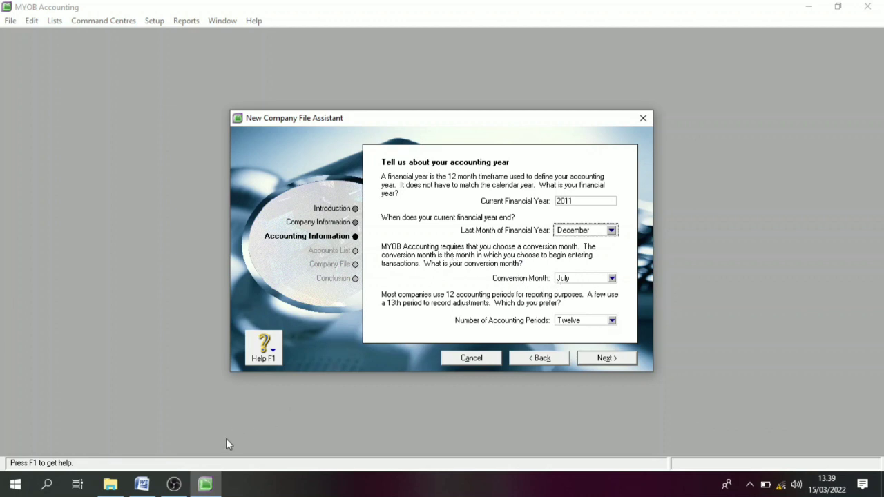
Step: Check the dates on the first three transaction documents in the Word exam document
left_click(142, 484)
scroll(881, 353, "down", 10)
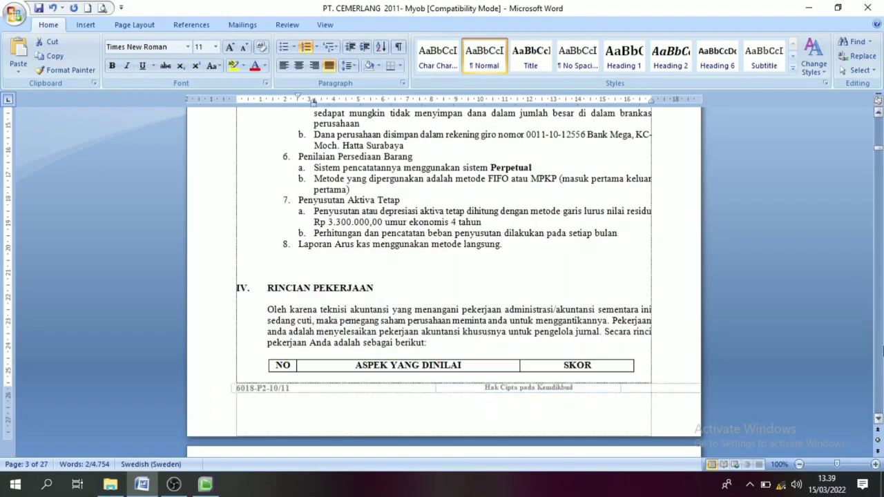
scroll(881, 352, "down", 15)
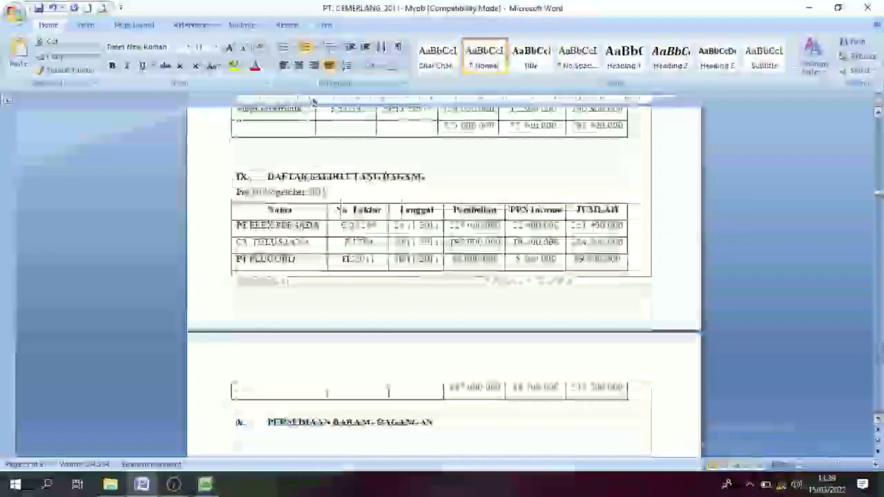
scroll(882, 116, "up", 12)
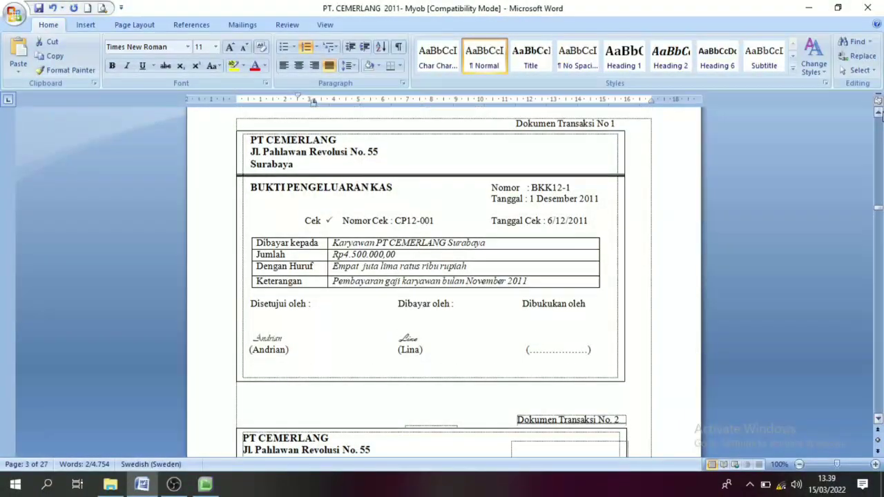
scroll(881, 116, "up", 1)
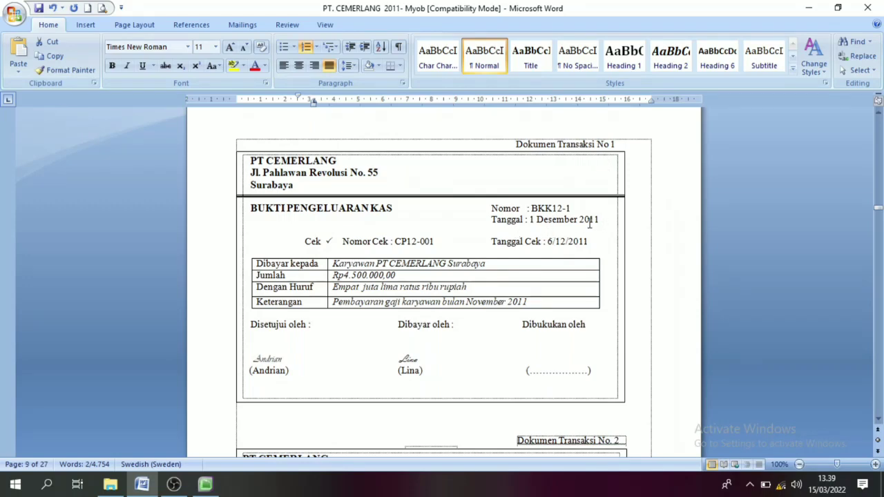
left_click_drag(537, 219, 570, 219)
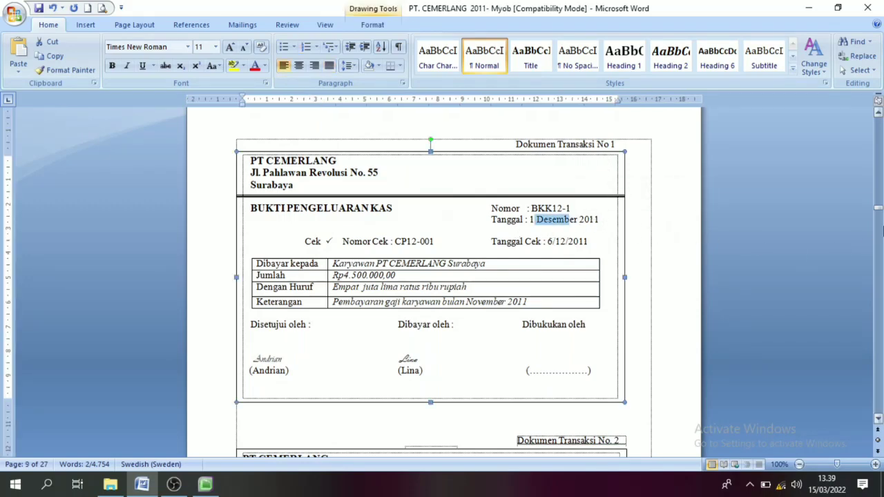
left_click(882, 311)
left_click_drag(549, 188, 505, 190)
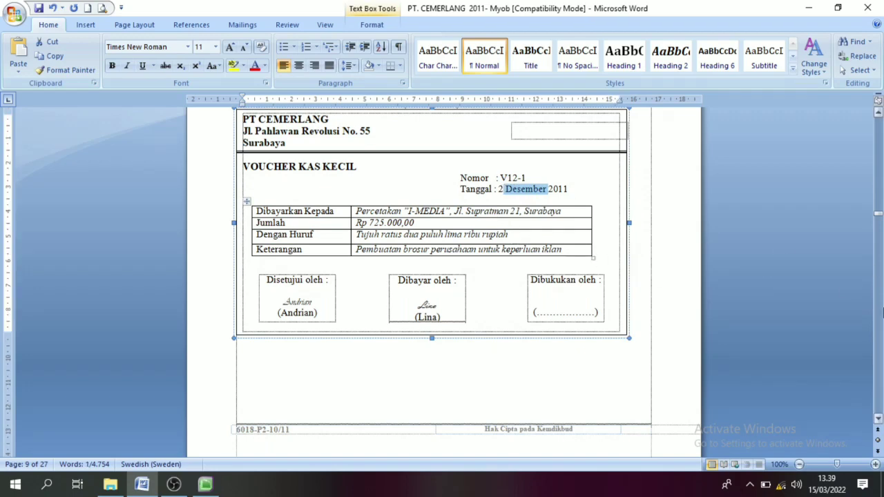
scroll(619, 307, "down", 8)
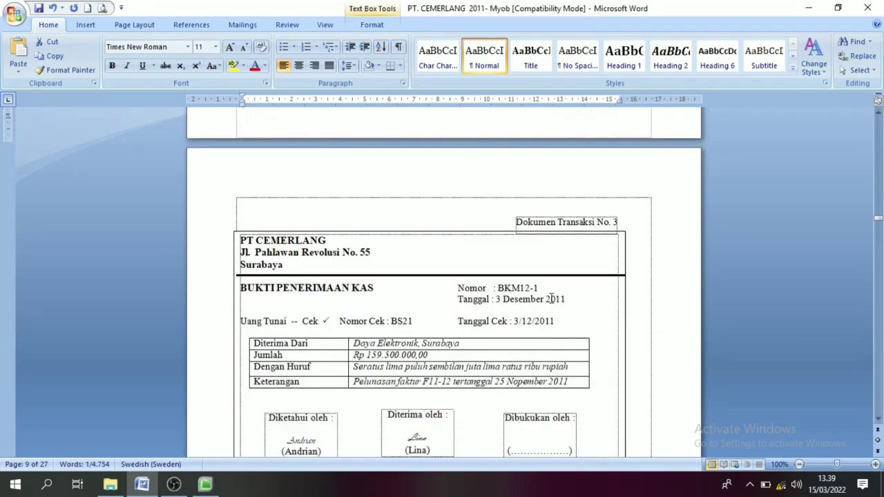
double_click(551, 298)
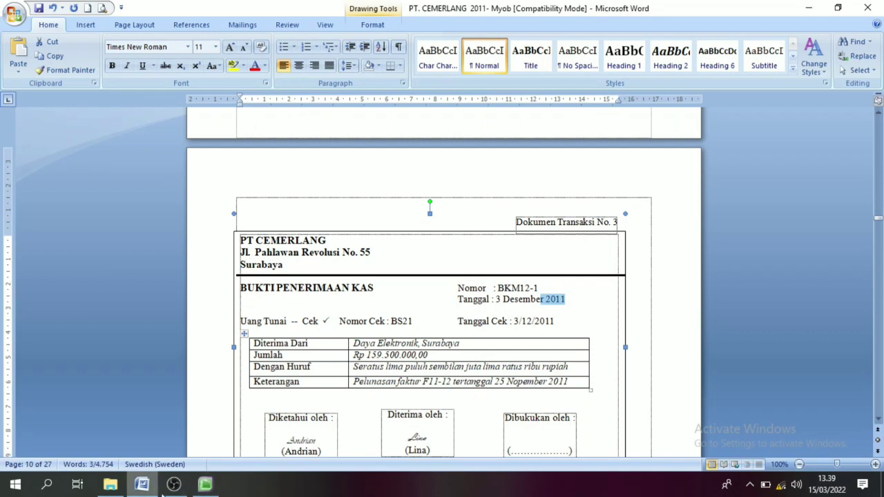
Step: In MYOB, set the Conversion Month to December and the Number of Accounting Periods to Thirteen, and continue
left_click(205, 484)
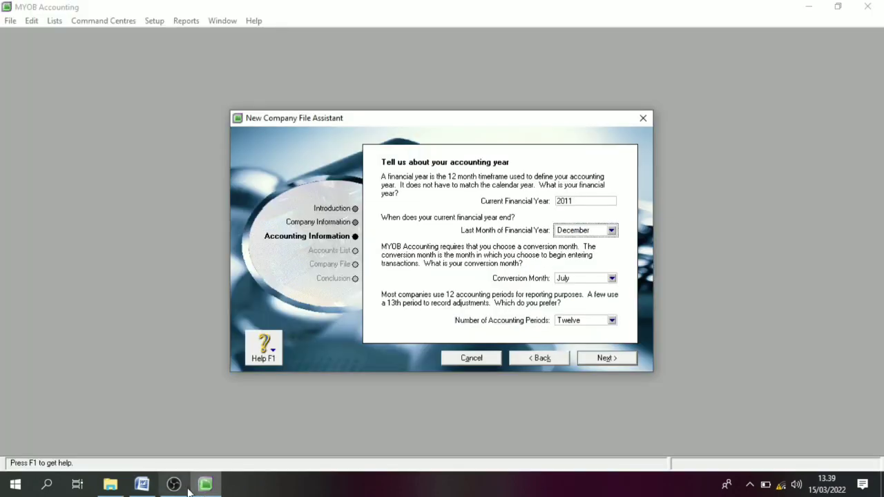
left_click(611, 279)
left_click(585, 384)
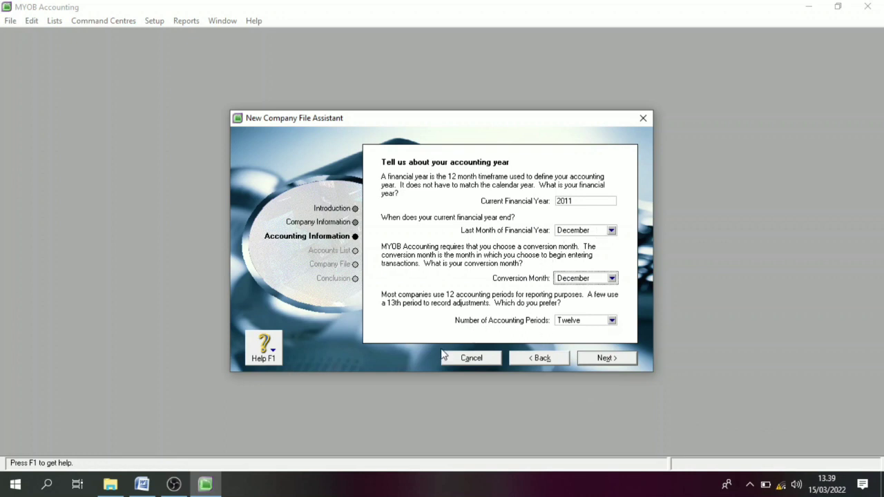
left_click(616, 321)
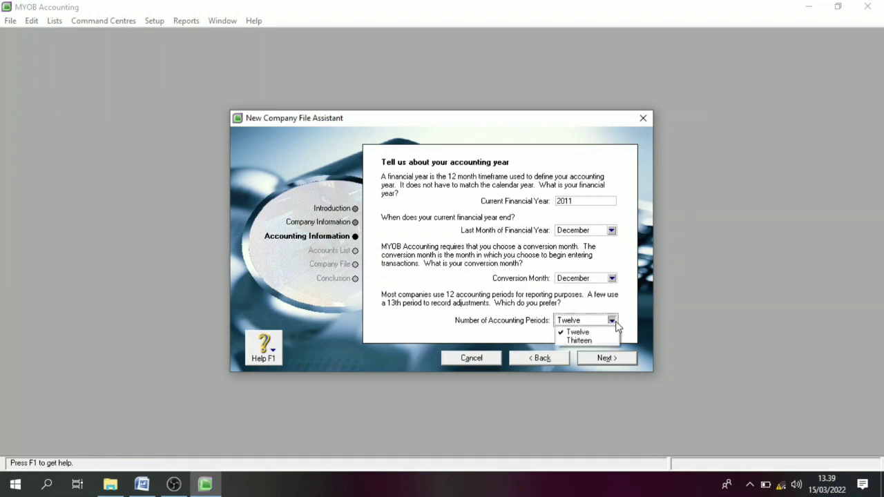
left_click(581, 342)
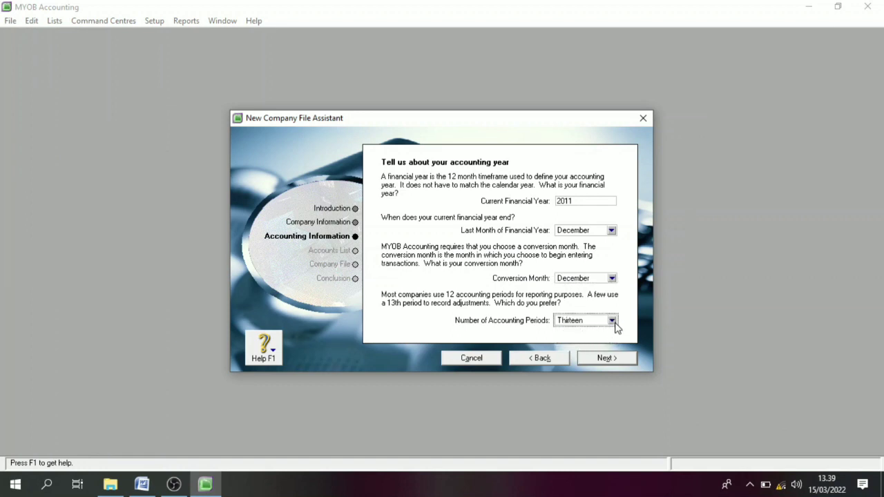
left_click(619, 359)
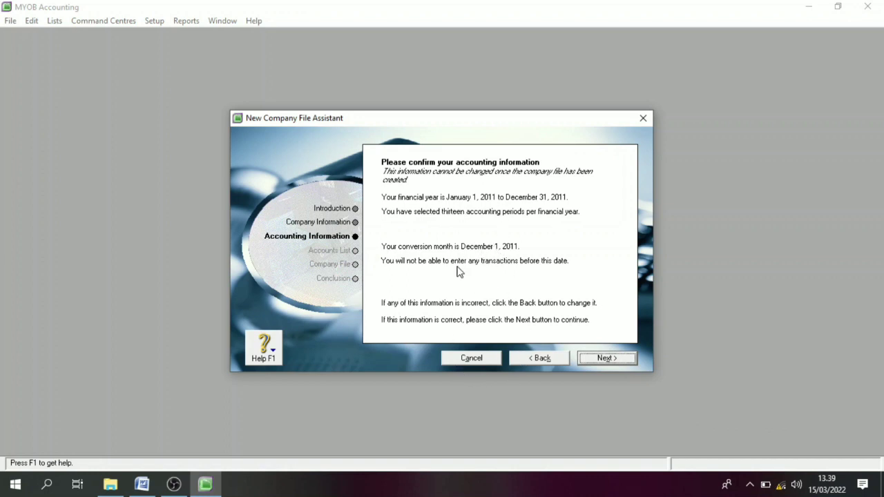
Step: Accept the accounting information and choose to import an accountant-provided list of accounts after the company file is created
left_click(606, 359)
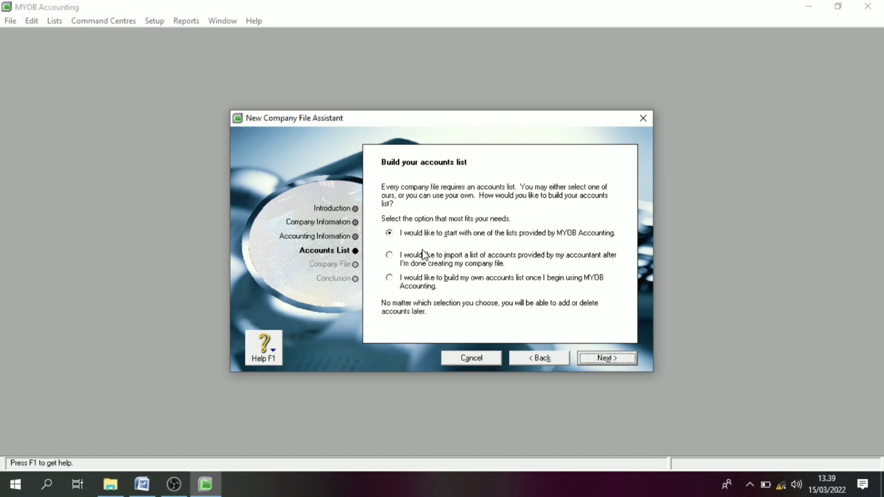
left_click(398, 259)
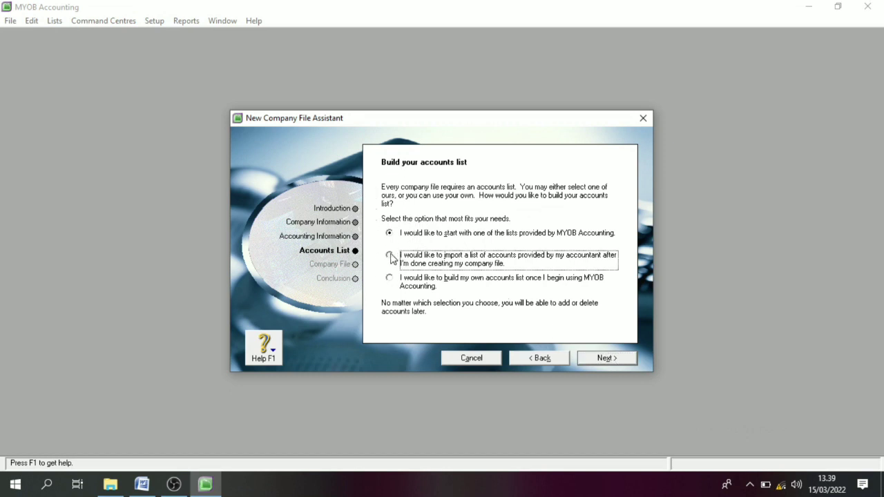
left_click(606, 359)
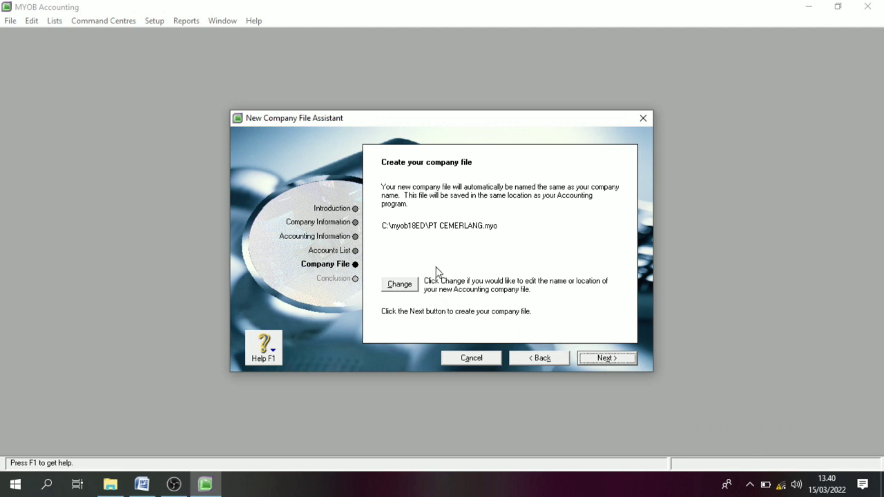
Step: Change the new company file's location to New Volume (D:) and its name to PT CEMERLANG baru
left_click(406, 290)
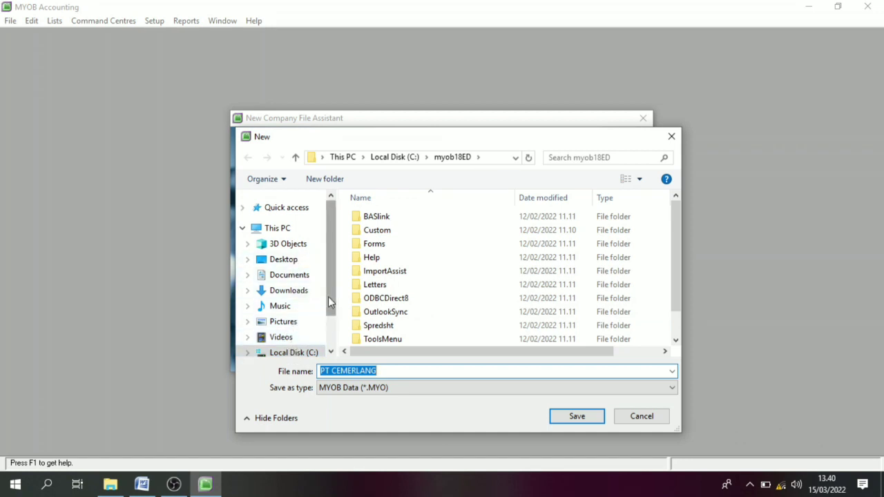
scroll(330, 322, "down", 1)
left_click(302, 322)
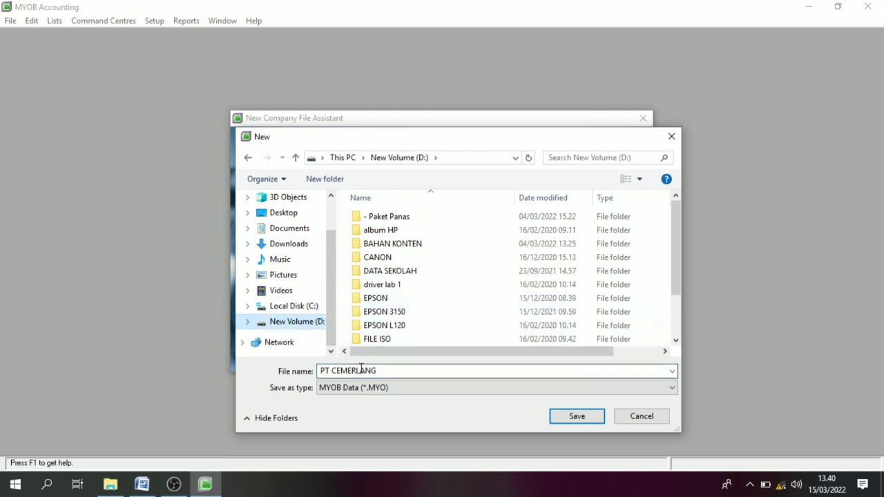
scroll(676, 297, "down", 2)
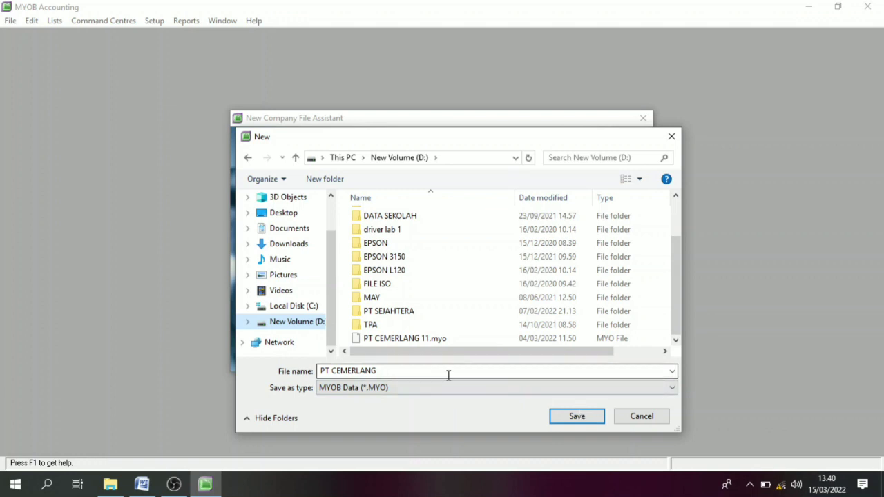
triple_click(387, 372)
left_click(387, 372)
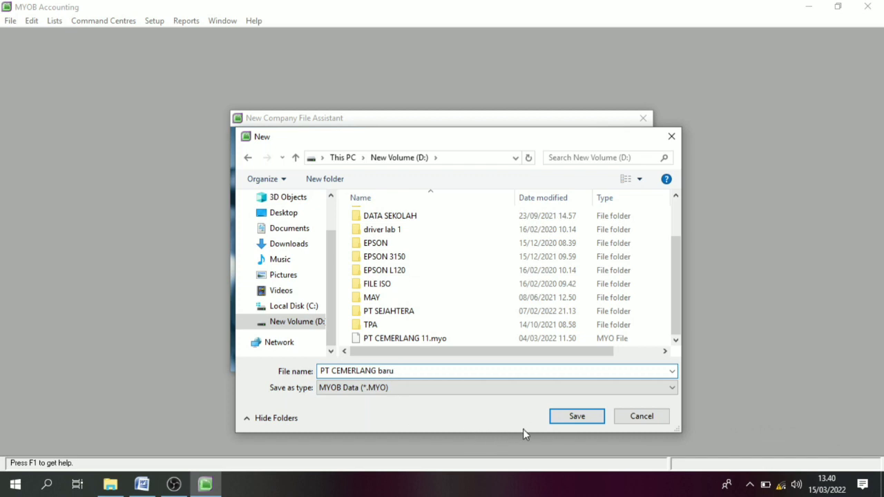
left_click(570, 418)
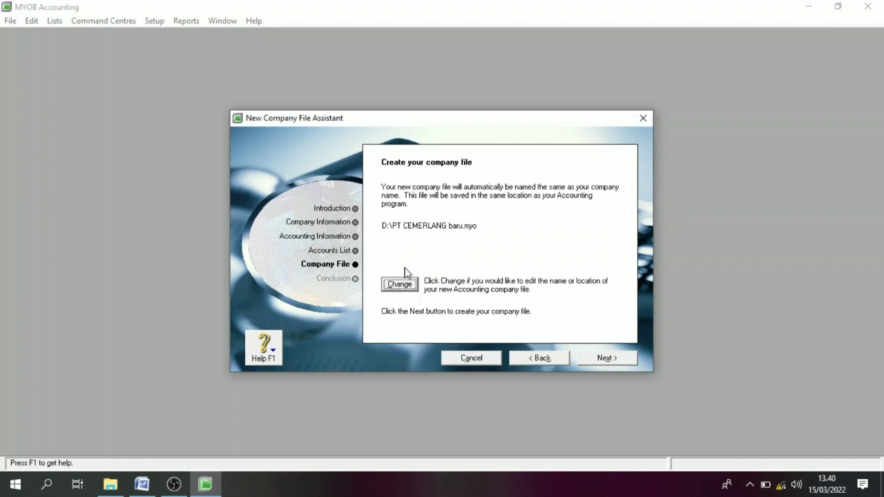
Step: Create the company file and open its Command Centre
left_click(605, 357)
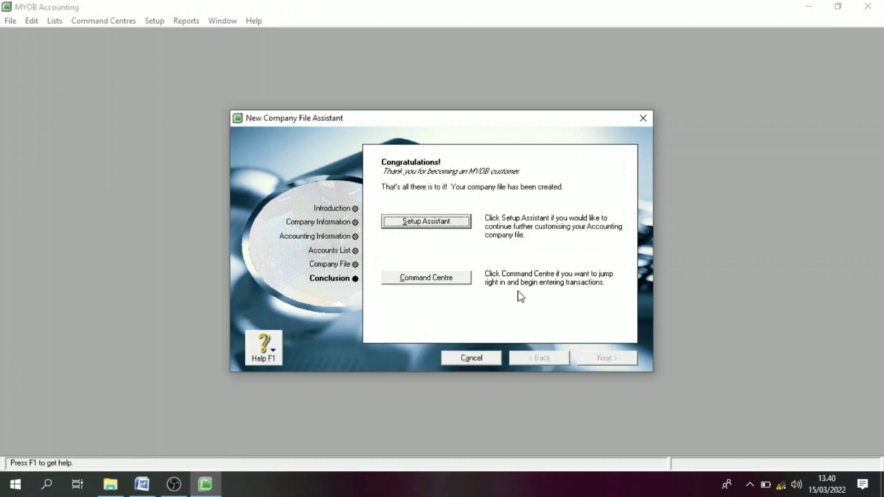
left_click(446, 280)
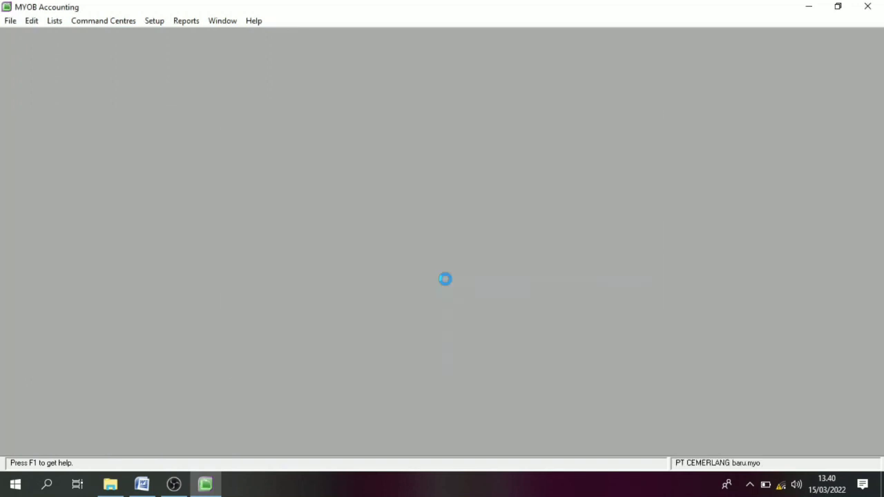
left_click(414, 60)
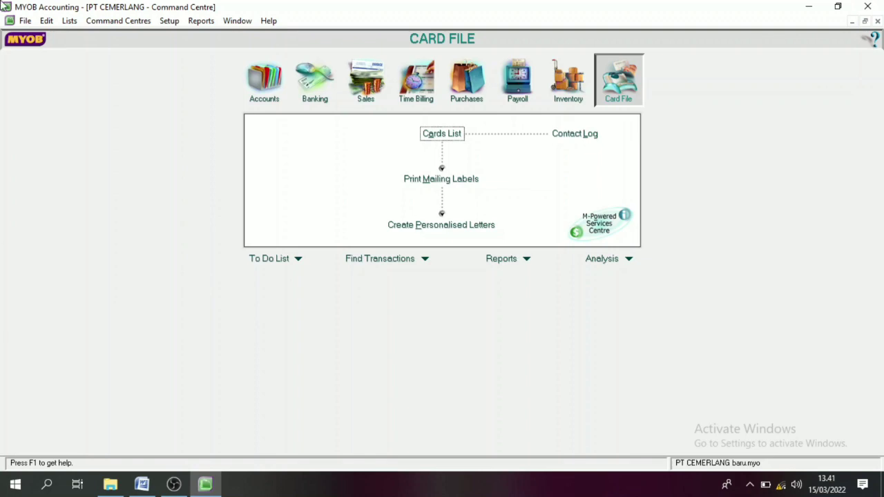
Step: Find the account list (DAFTAR AKUN) in the Word document and examine its account numbers and names
left_click(142, 485)
scroll(879, 161, "down", 10)
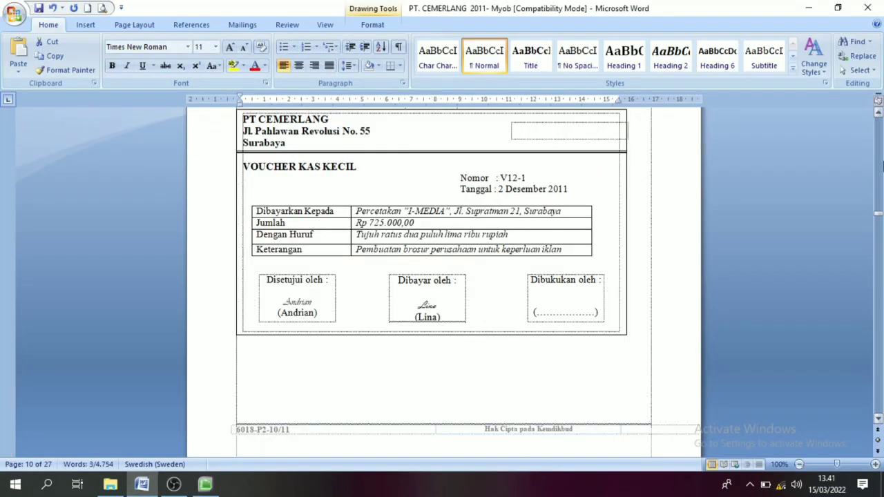
scroll(881, 161, "up", 15)
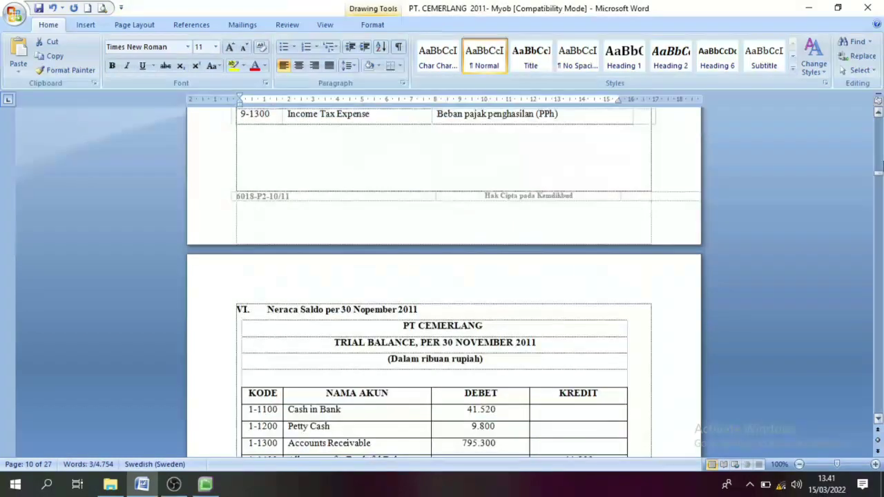
scroll(880, 160, "up", 5)
scroll(878, 162, "up", 12)
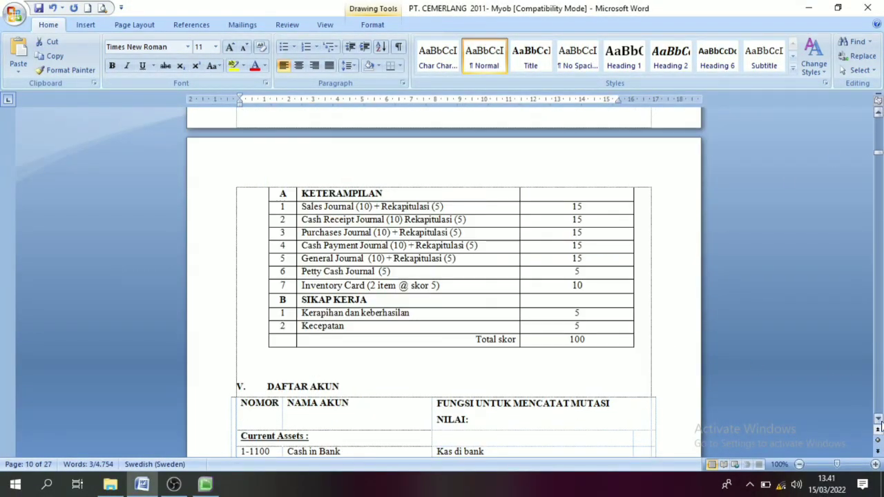
scroll(879, 421, "down", 6)
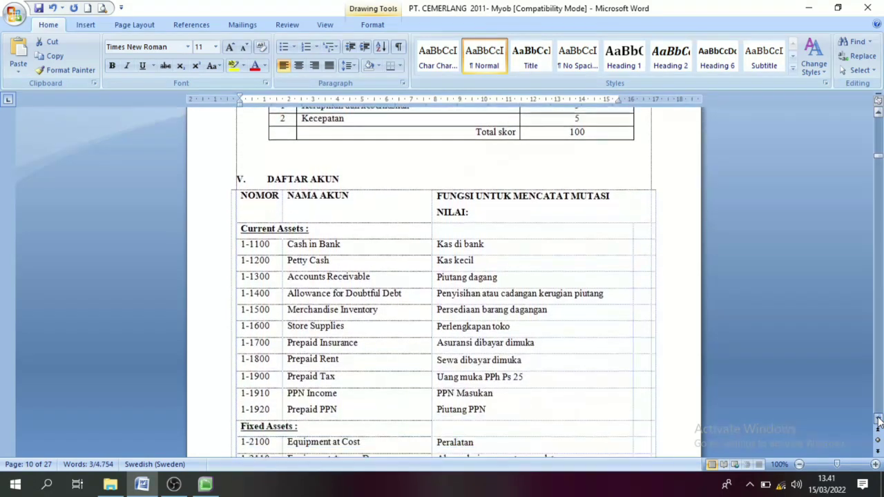
scroll(878, 420, "down", 1)
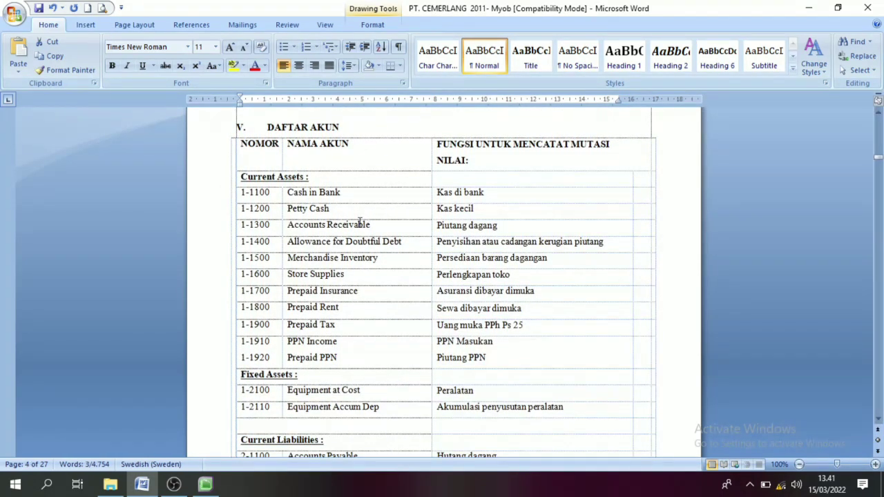
Step: Arrange the MYOB Accounting and Word exam document windows side by side
left_click(206, 484)
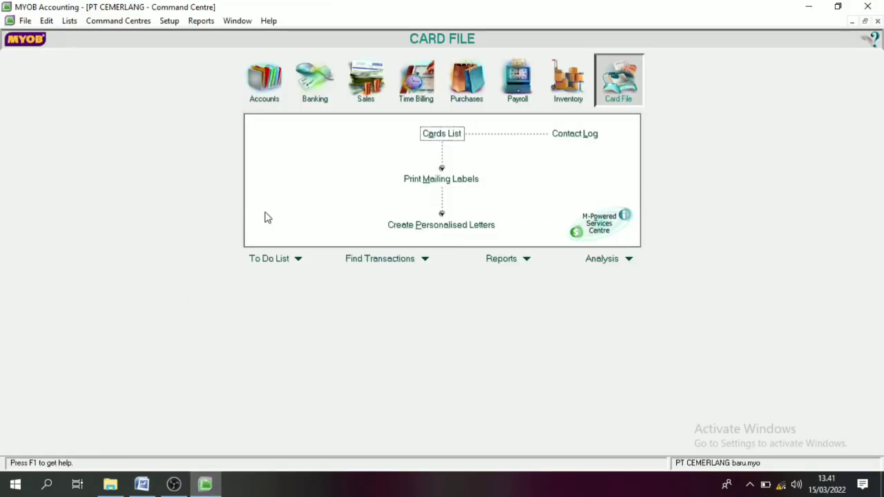
key("super+Left")
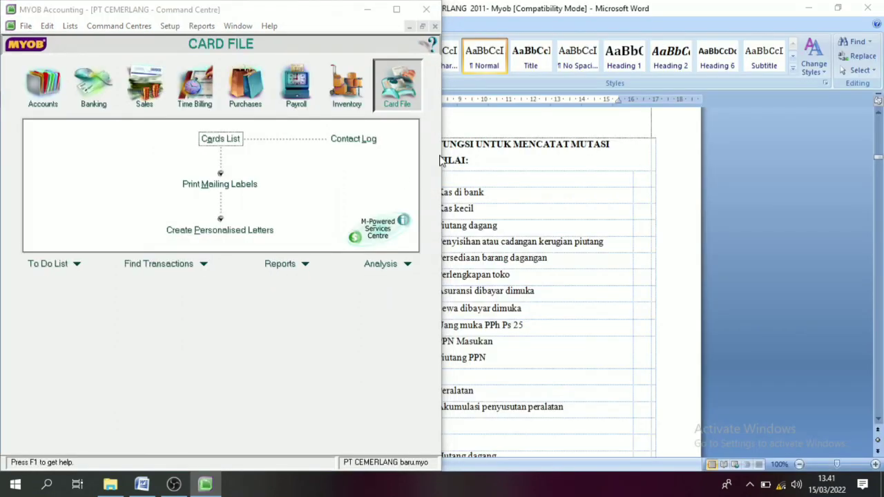
left_click(573, 290)
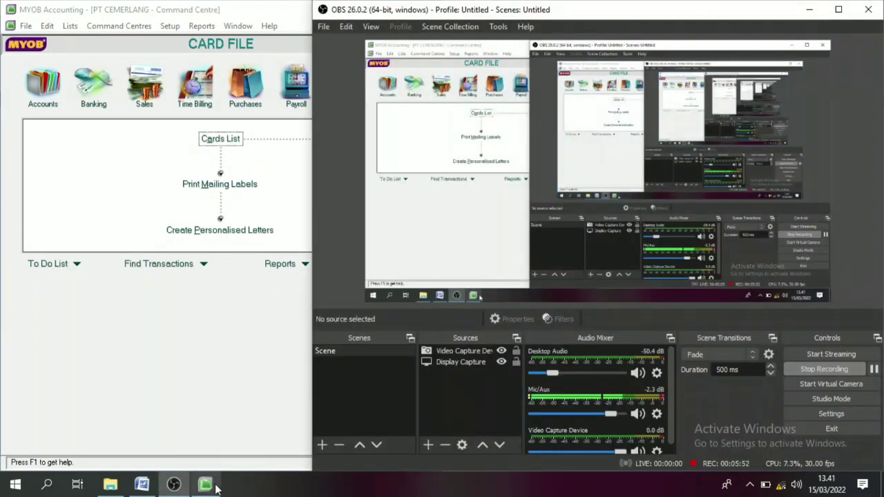
left_click(141, 484)
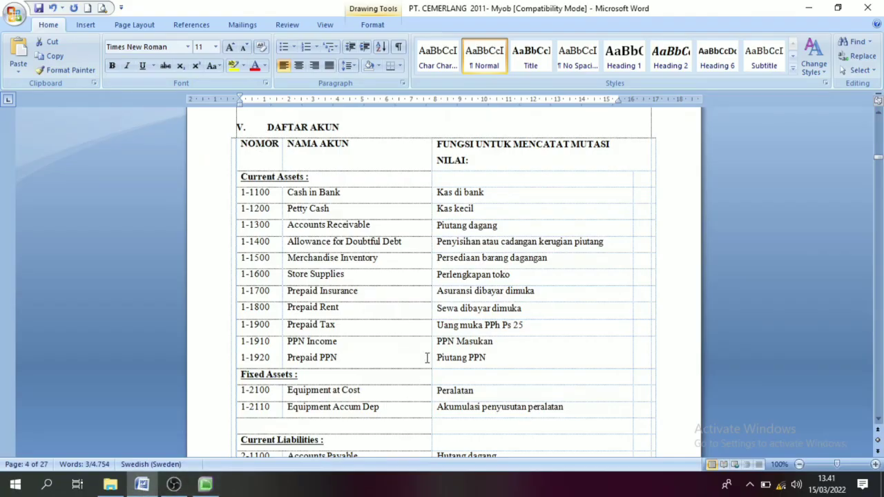
key("super+Right")
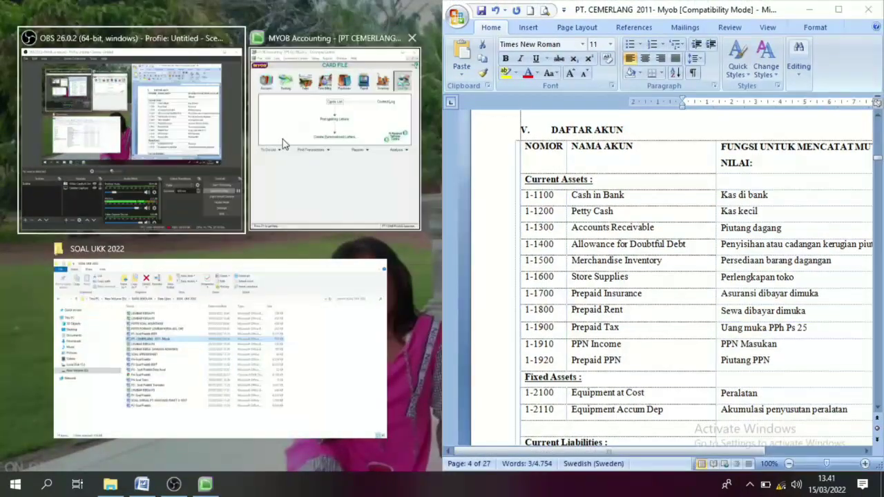
left_click(283, 143)
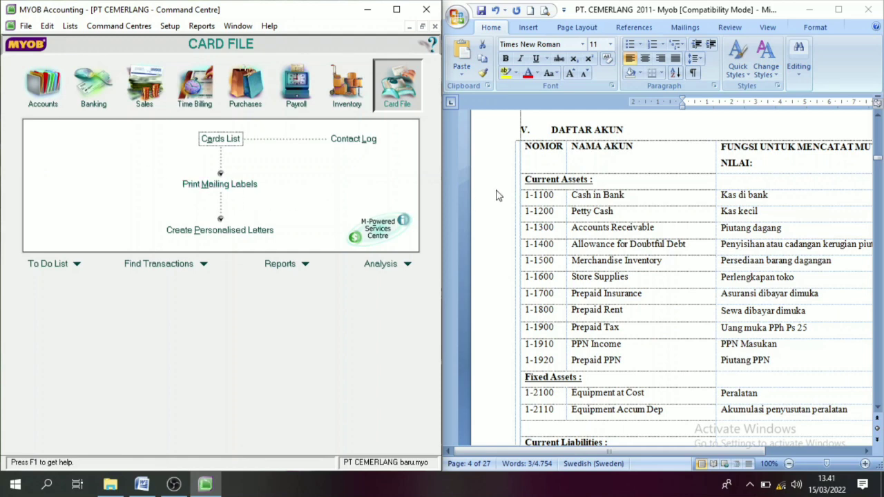
Step: Open the Accounts List from the Accounts command centre in MYOB
left_click(879, 409)
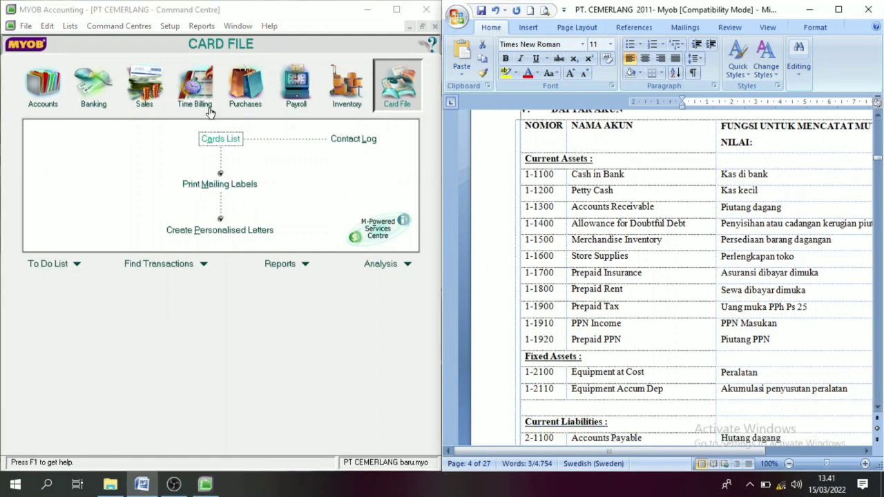
left_click(43, 102)
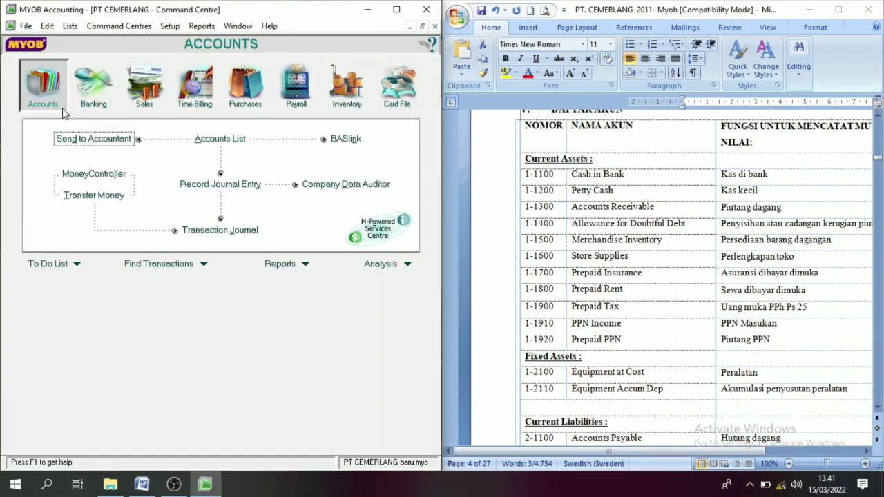
left_click(219, 139)
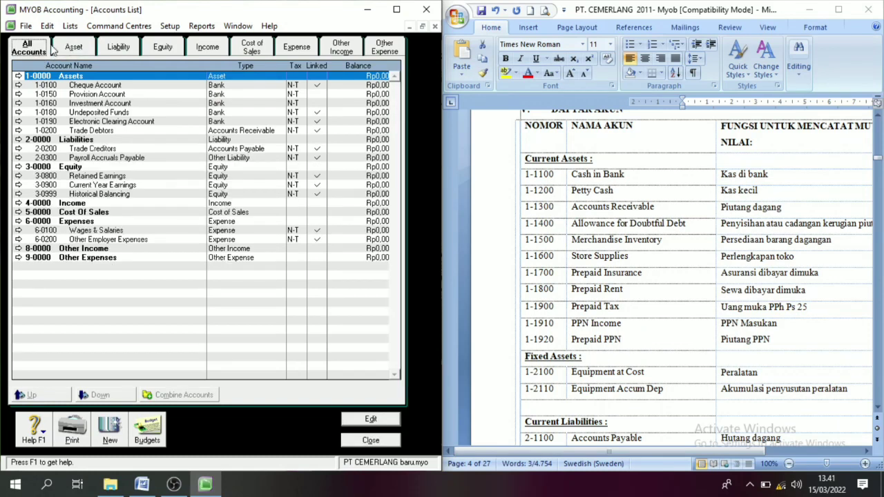
Step: Review the default account categories in the Accounts List and the Current Assets and Fixed Assets groups in the Word document's account list
left_click(74, 48)
left_click(120, 48)
left_click(162, 47)
left_click(207, 47)
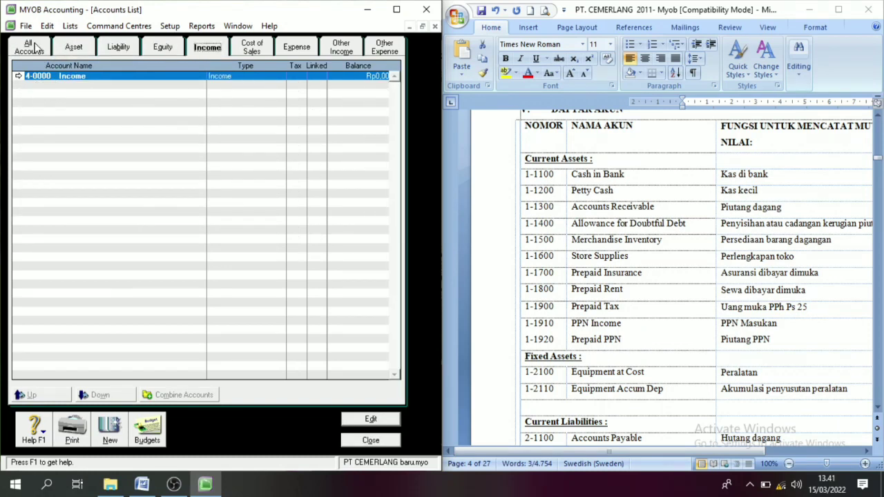
left_click(29, 47)
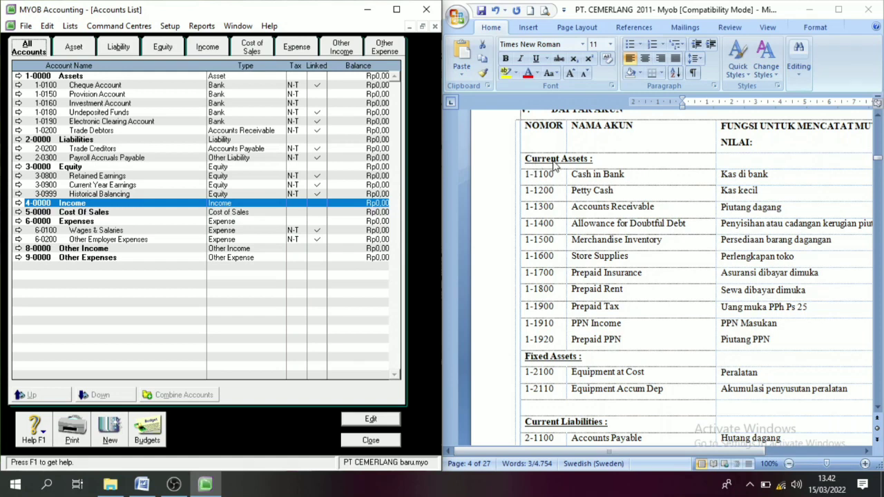
left_click(879, 412)
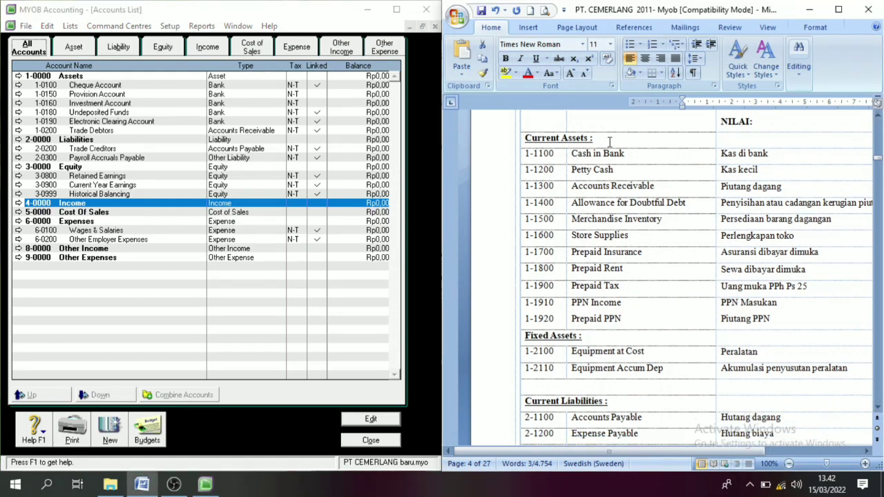
left_click_drag(610, 142, 527, 139)
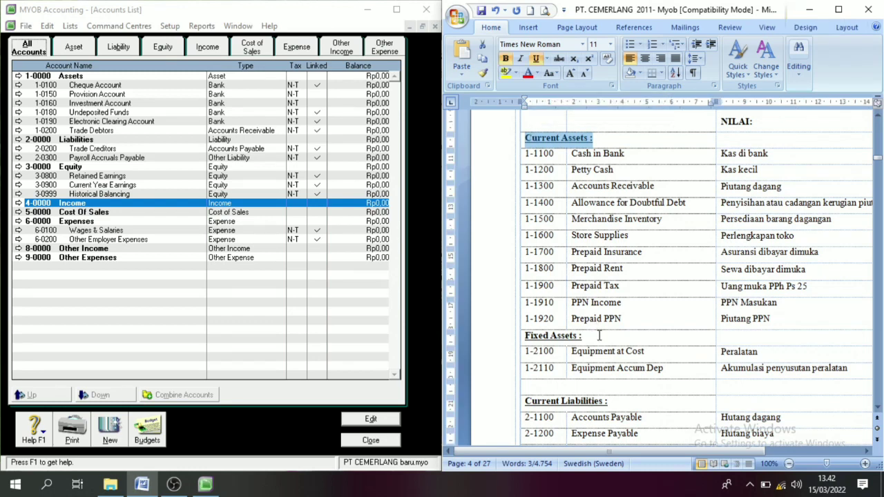
left_click_drag(599, 335, 531, 337)
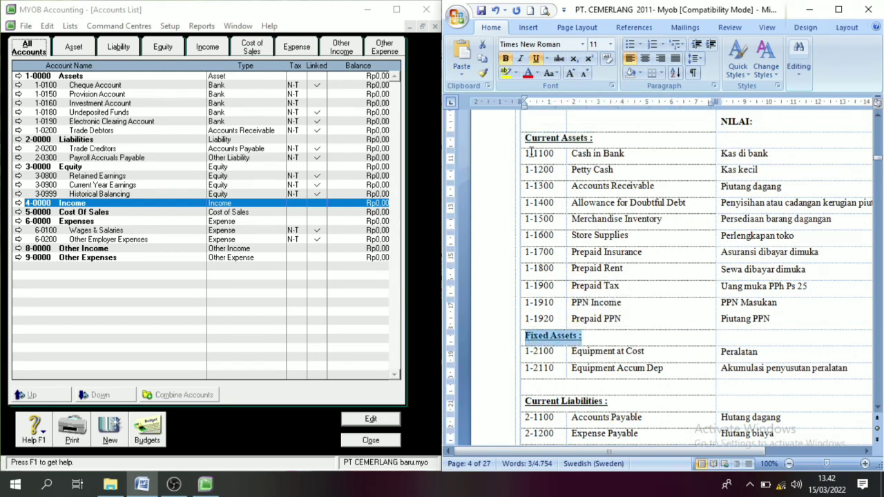
left_click_drag(526, 138, 671, 366)
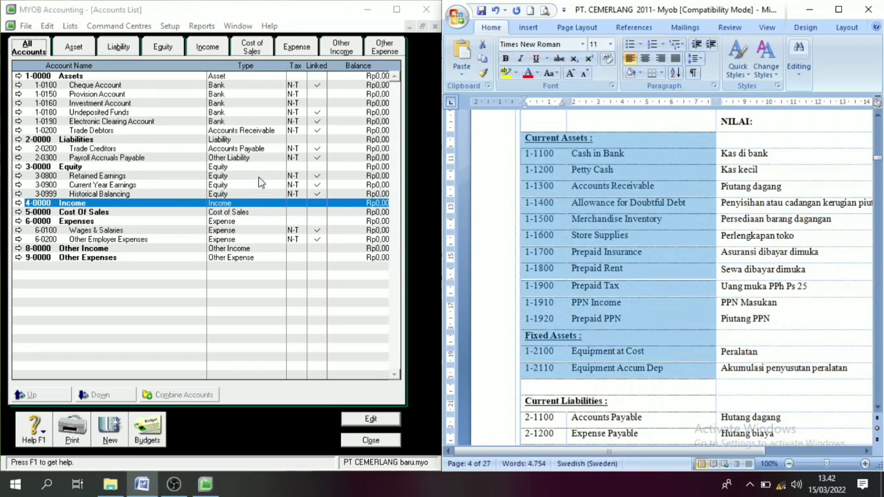
Step: Create an asset header account numbered 1-1000 and named CURRENT ASSETS
left_click(72, 47)
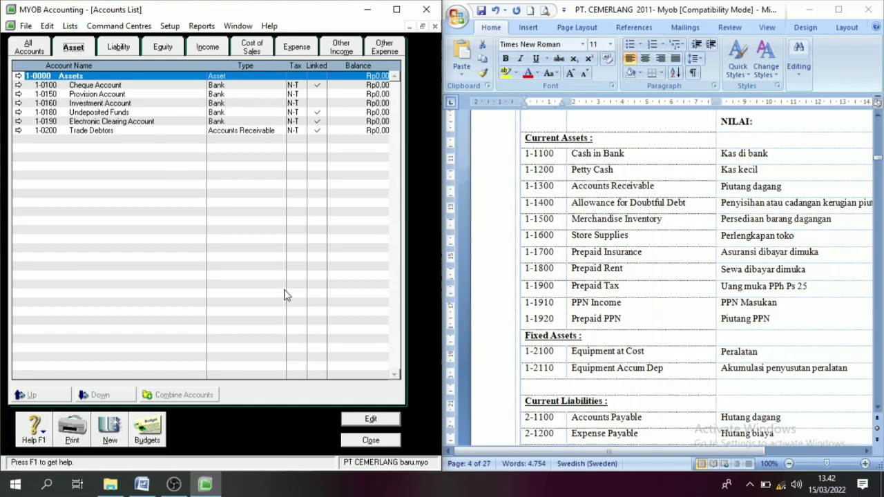
left_click(109, 429)
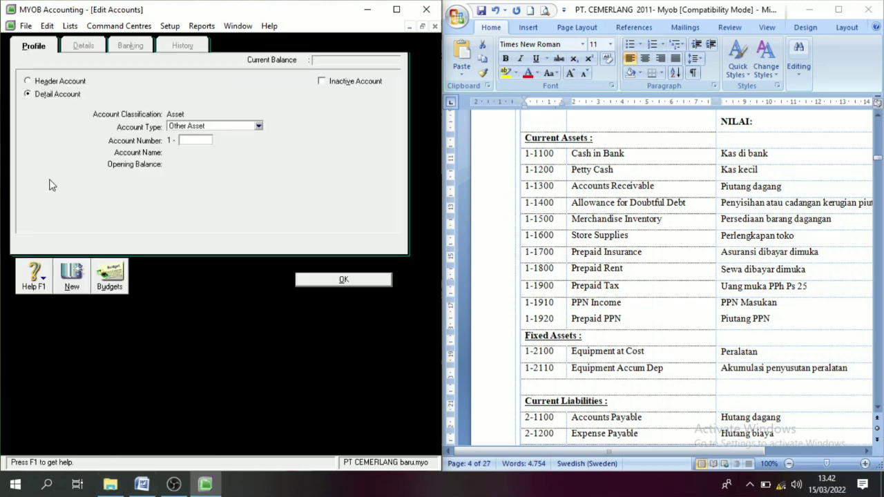
left_click(40, 82)
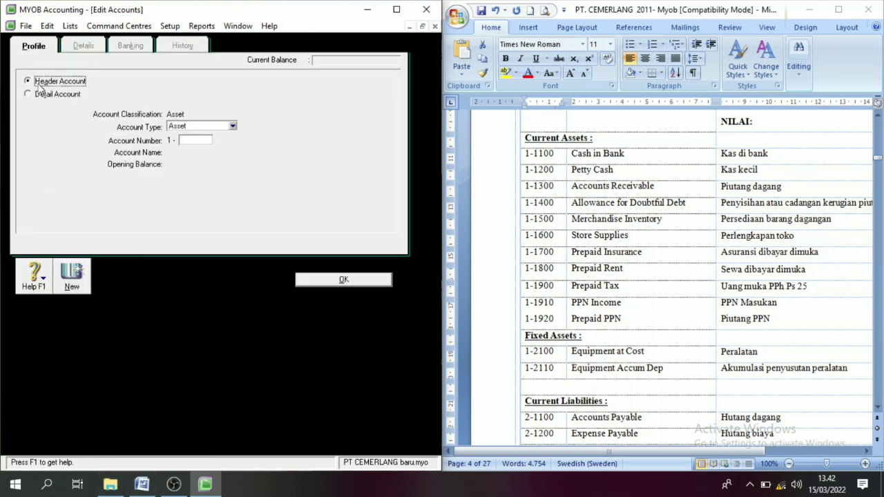
left_click(187, 138)
key("Tab")
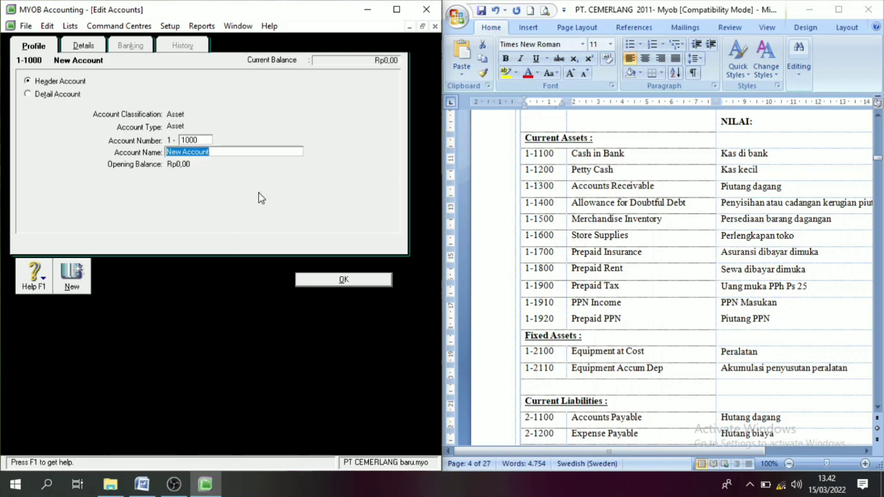
type("CURRENT")
type("ASSETS")
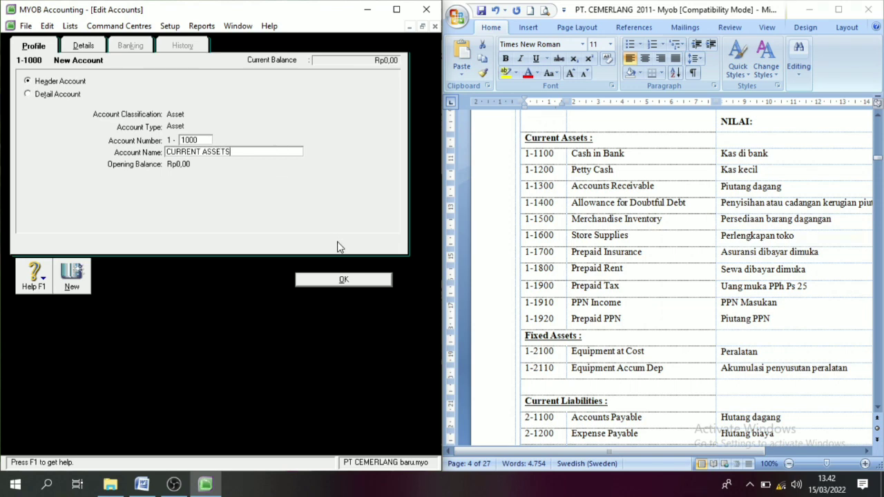
left_click(358, 284)
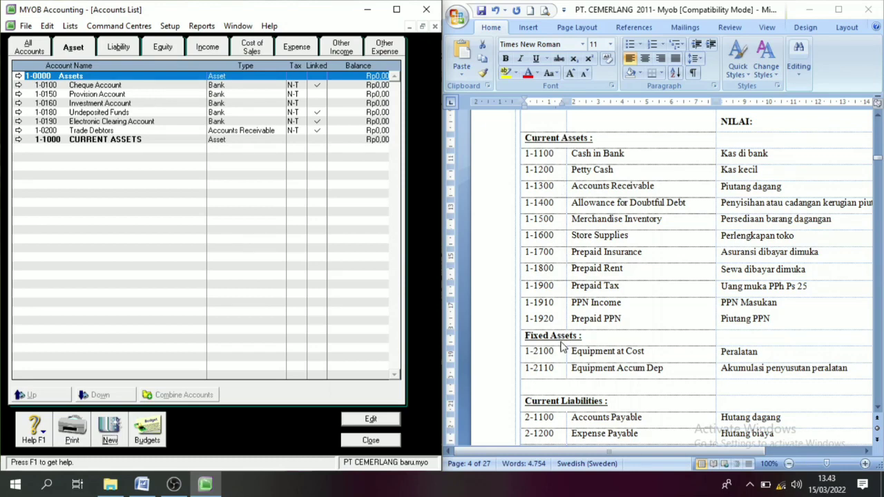
Step: Create a second asset header account numbered 1-2000 and named FIXED ASSETS
left_click(107, 431)
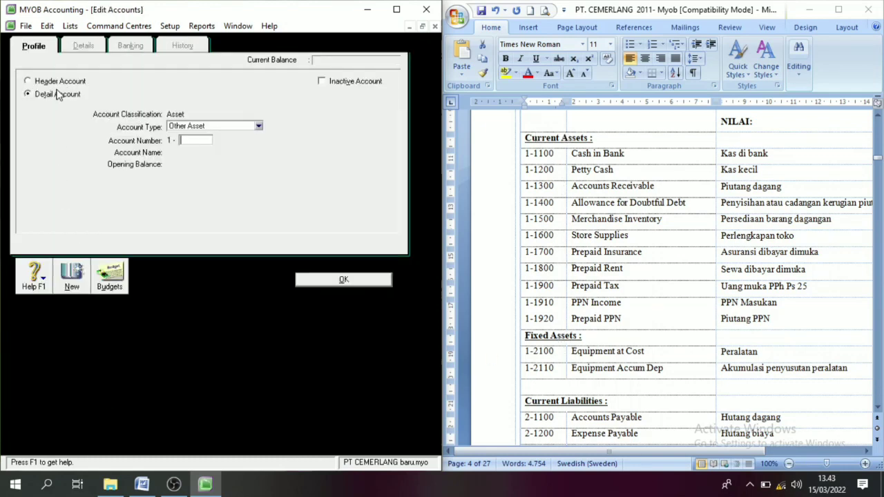
left_click(42, 82)
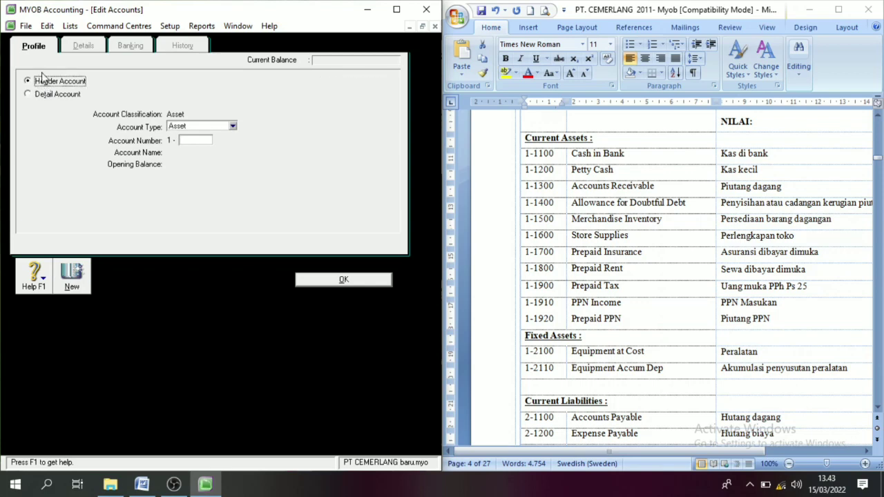
left_click(204, 142)
type("2000")
key("Tab")
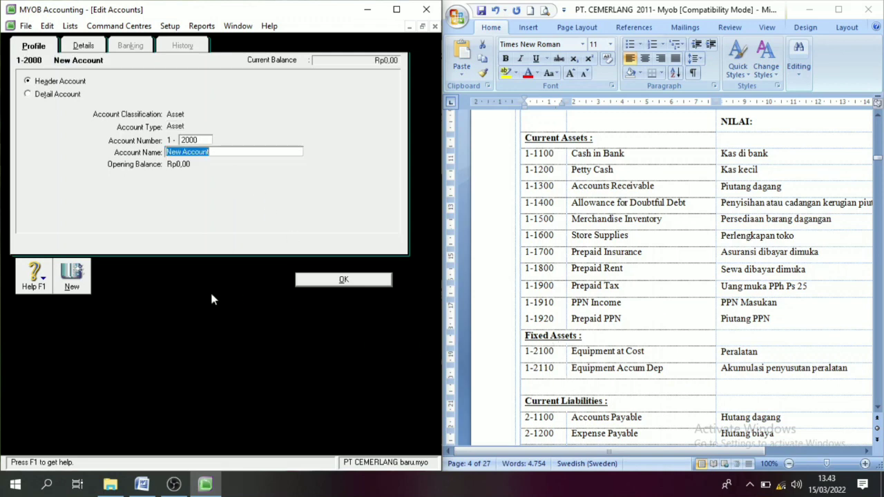
type("FIXED ASSETS")
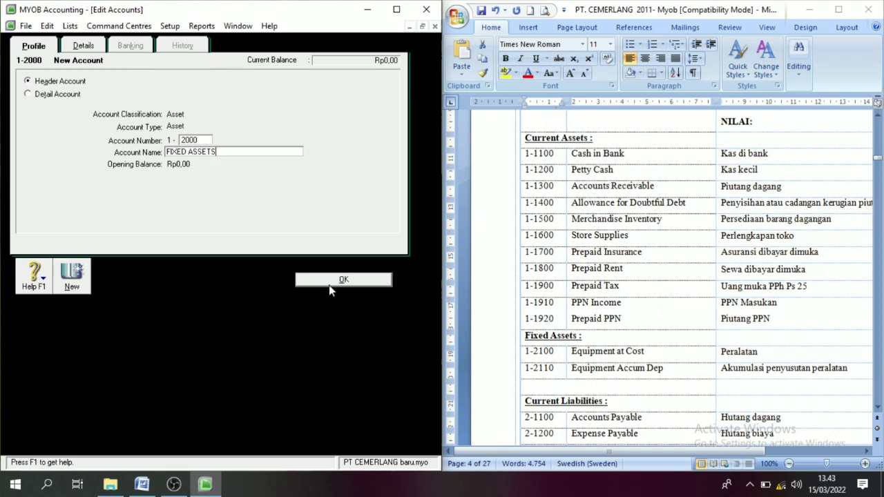
left_click(330, 280)
Step: Check the two new header accounts against the Current Assets entries from Cash in Bank to Prepaid PPN in the Word list
left_click(97, 149)
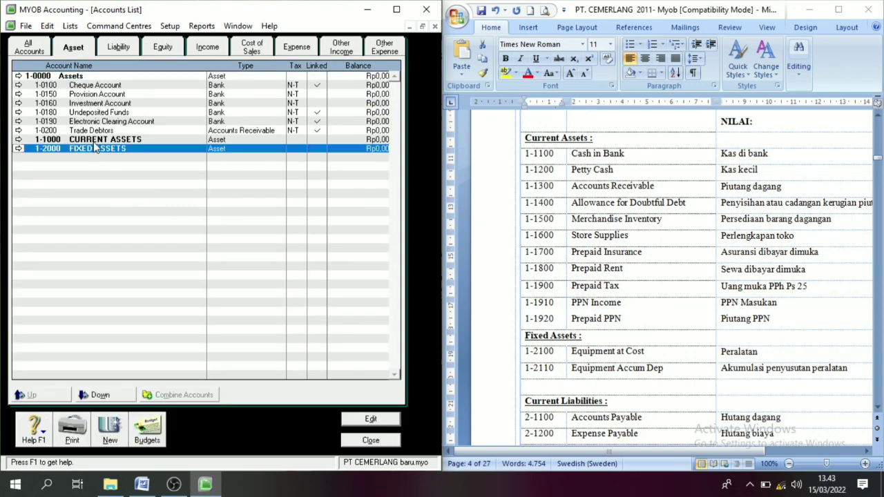
left_click(95, 141)
left_click(95, 148)
left_click(96, 141)
left_click(98, 148)
left_click(98, 141)
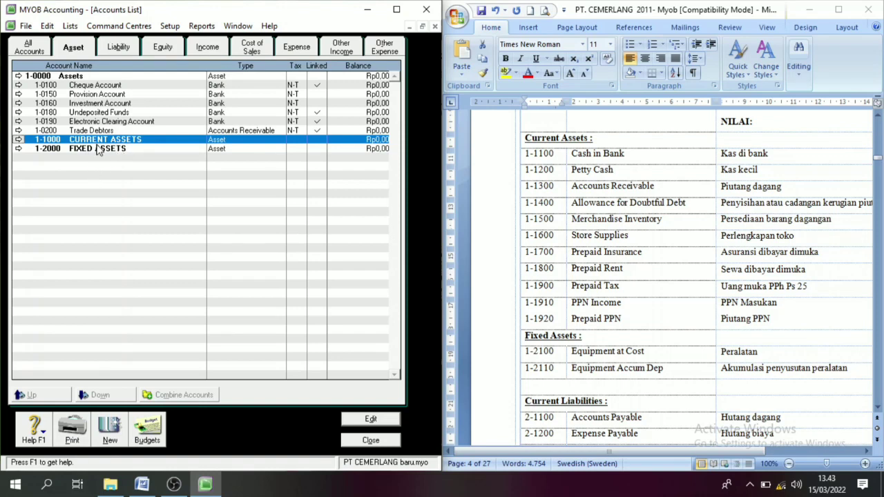
left_click(99, 150)
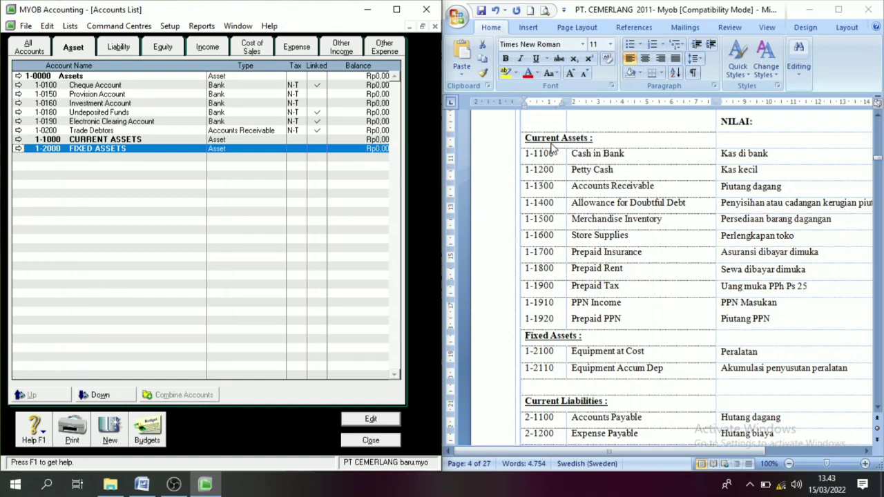
left_click(604, 154)
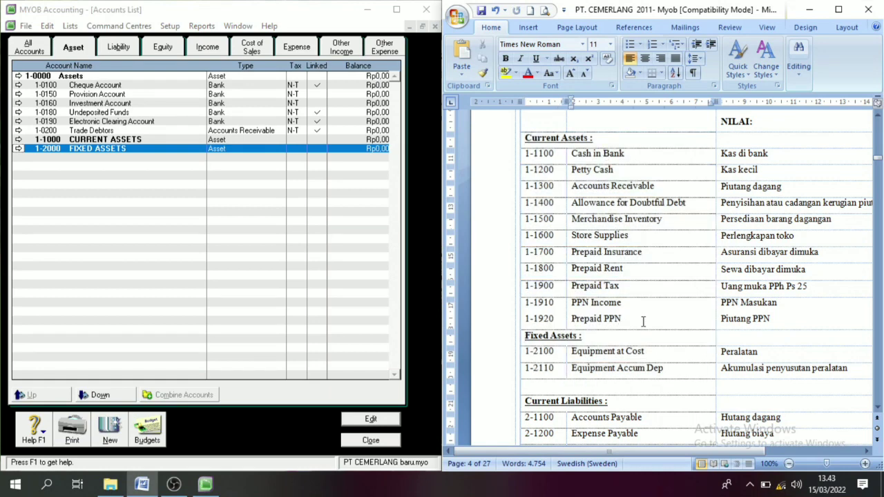
left_click_drag(622, 319, 572, 319)
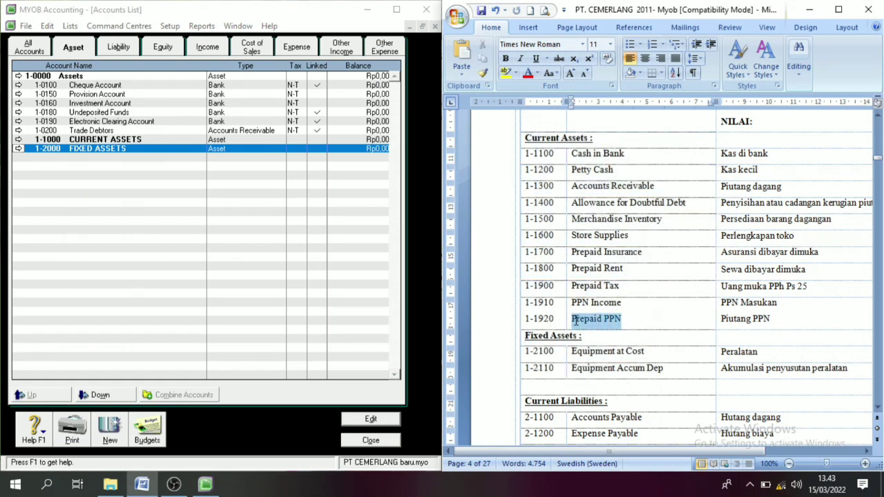
left_click(590, 154)
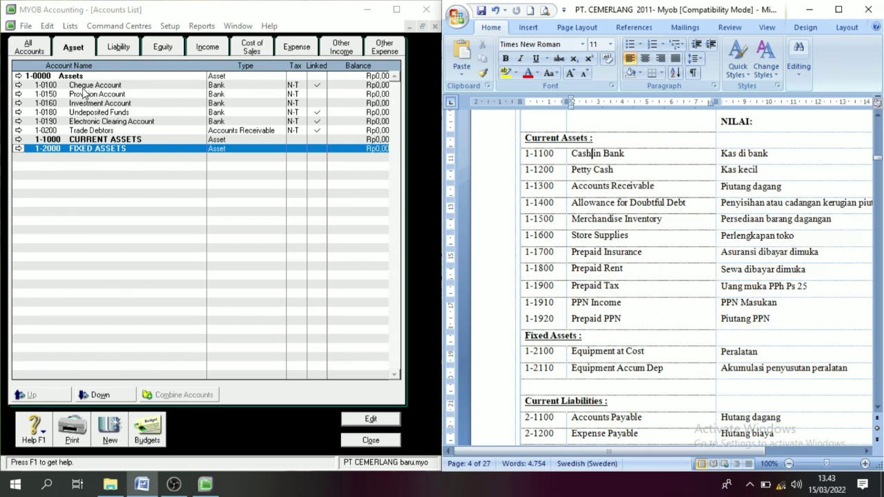
Step: Open the existing Cheque Account for editing and set its account number to 1-1100
left_click(19, 86)
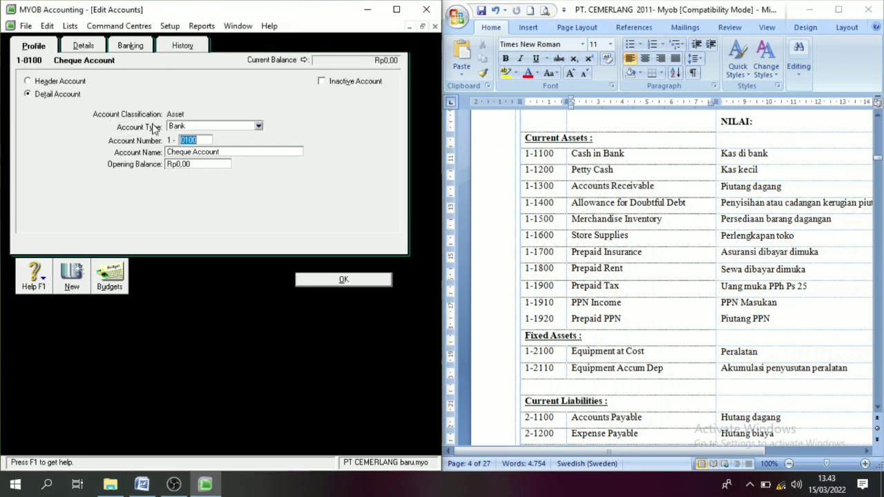
type("1100")
key("Tab")
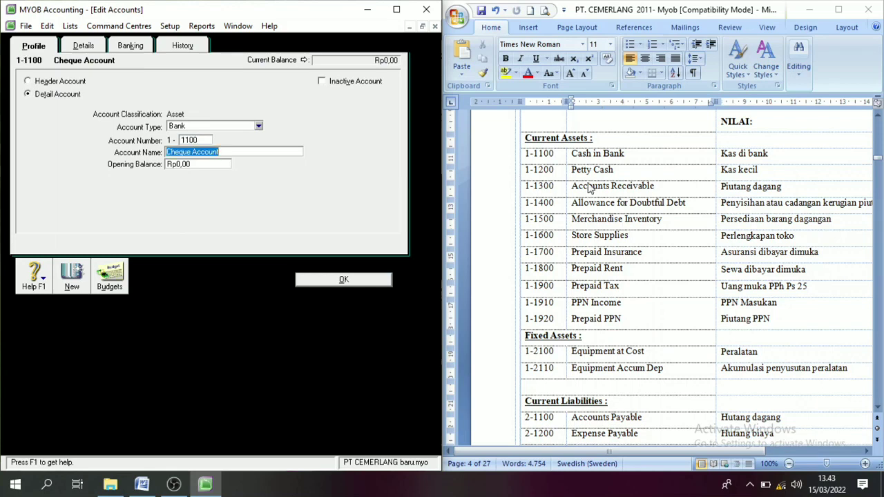
Step: Copy the account name Cash in Bank from the Word document's account list
double_click(627, 157)
left_click(627, 156)
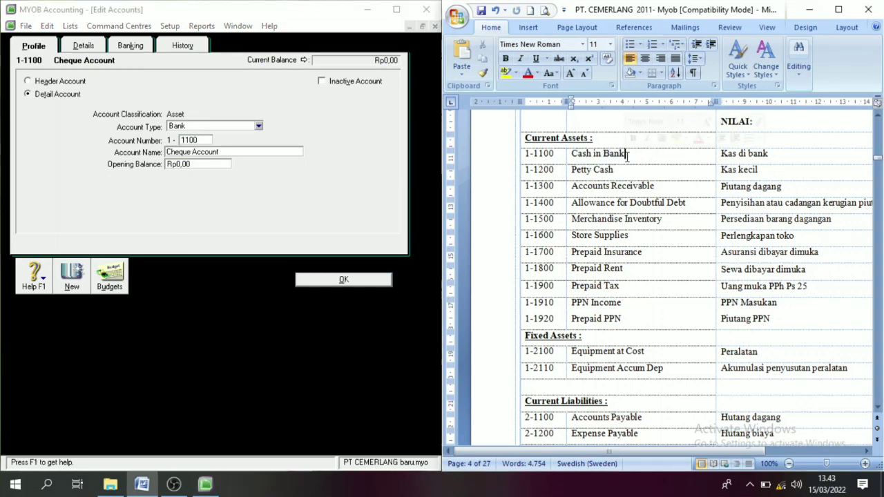
double_click(627, 157)
left_click(627, 158)
double_click(627, 158)
key("ctrl+c")
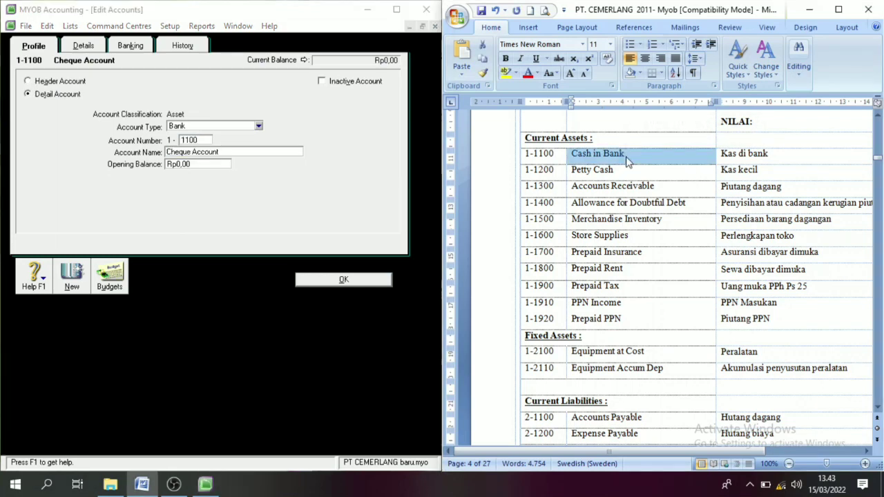
Step: Replace the name of account 1-1100 with the copied Cash in Bank and save the account
left_click(235, 152)
left_click_drag(235, 152, 145, 154)
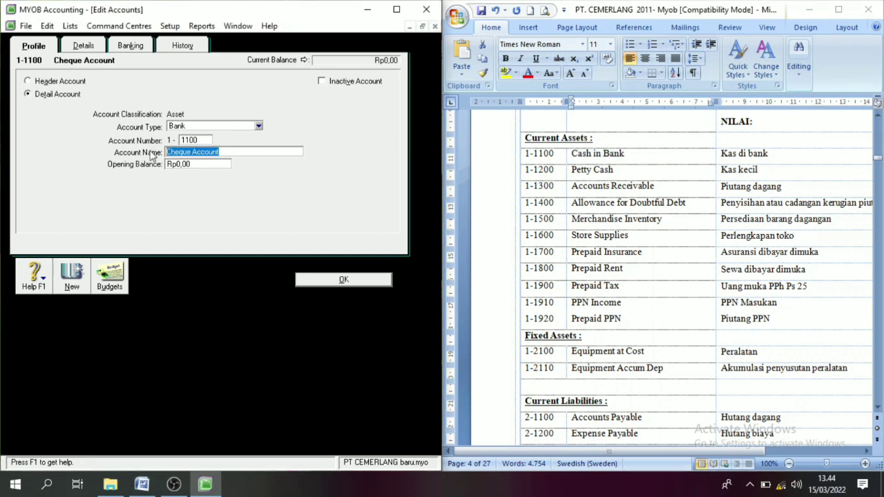
key("ctrl+v")
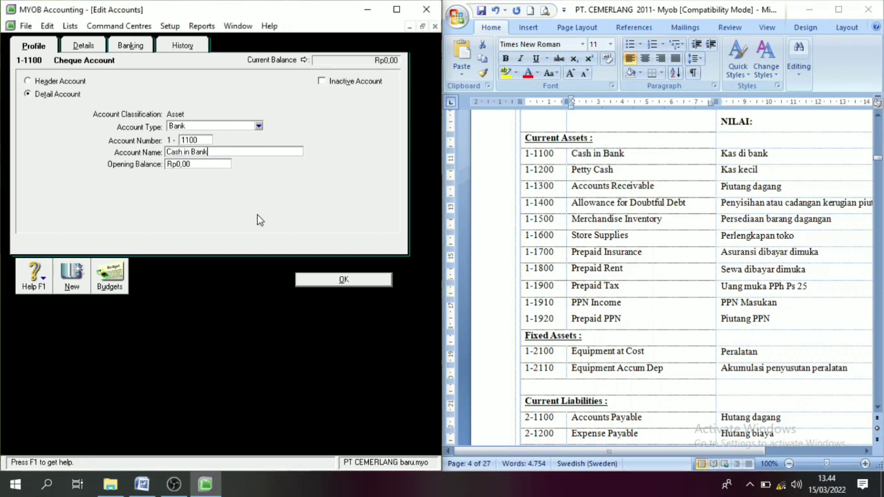
left_click(344, 280)
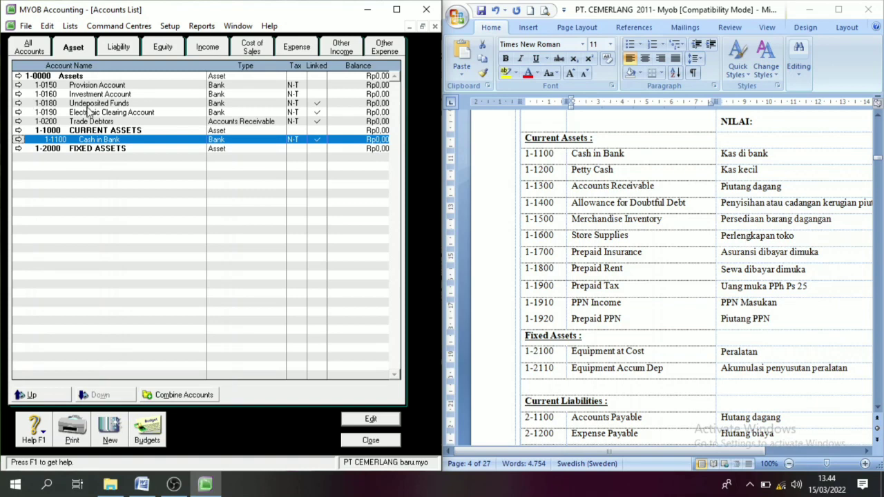
Step: Open the Undeposited Funds account for editing and set its account number to 1-1200
left_click(114, 103)
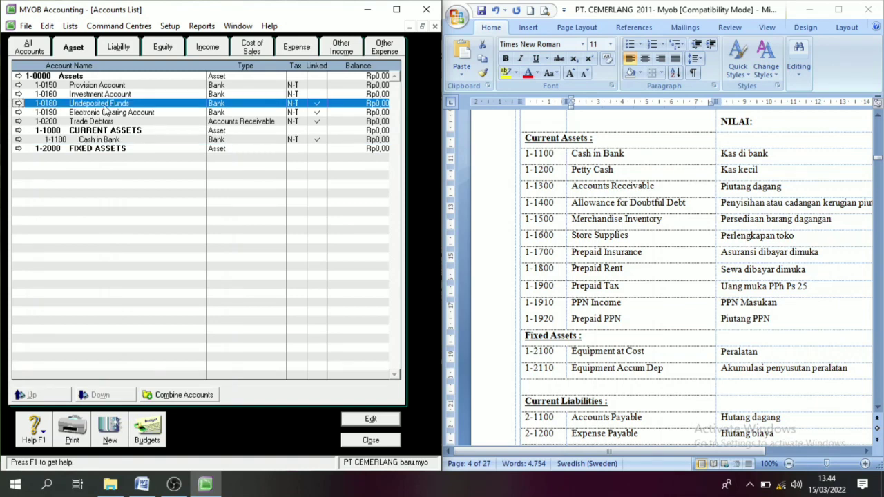
left_click(19, 102)
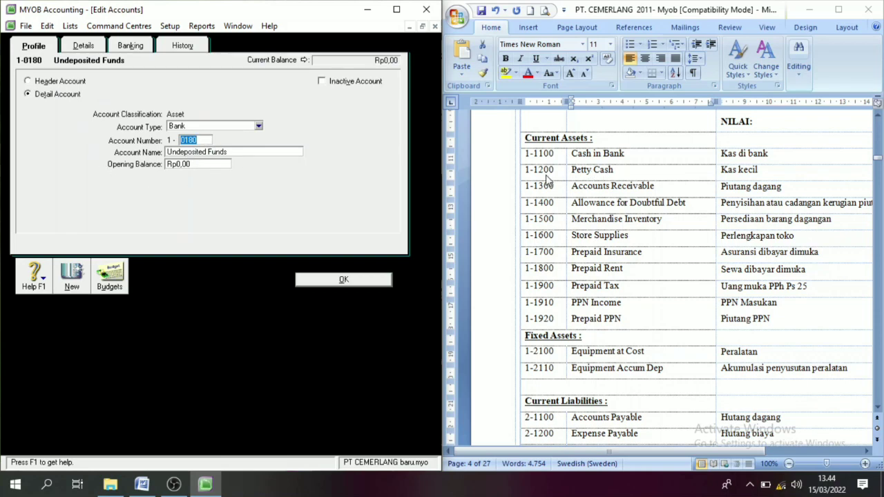
type("12")
key("Tab")
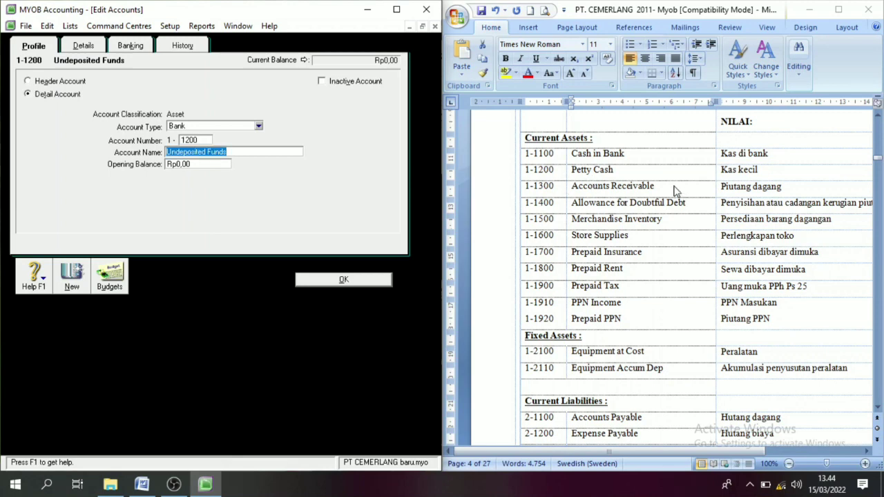
Step: Copy Petty Cash from the Word account list, use it as the name of account 1-1200, and save the account
triple_click(614, 171)
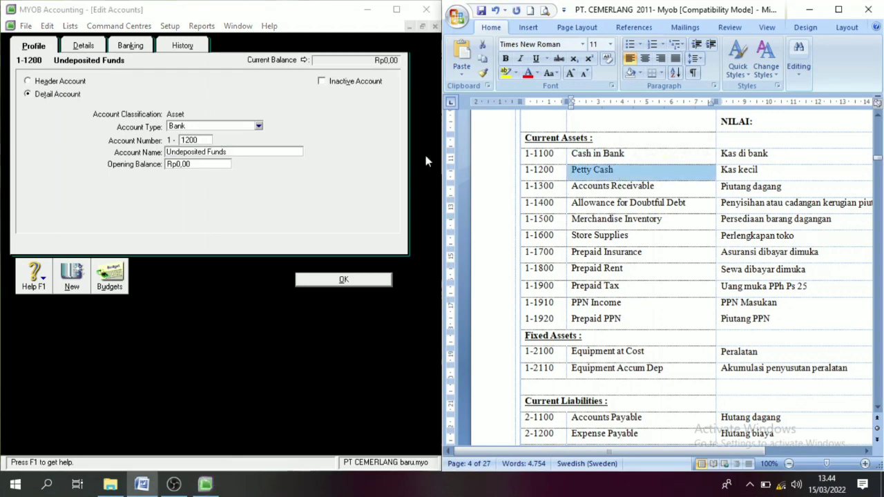
left_click(233, 181)
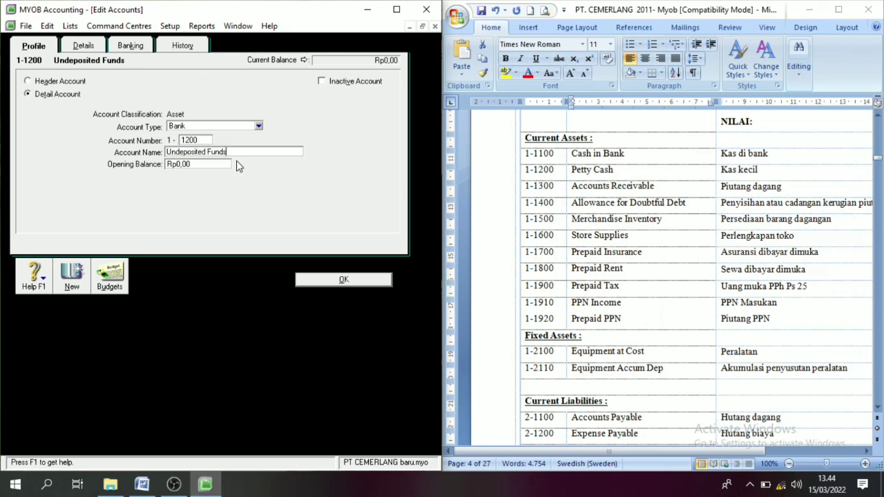
triple_click(621, 172)
left_click(621, 172)
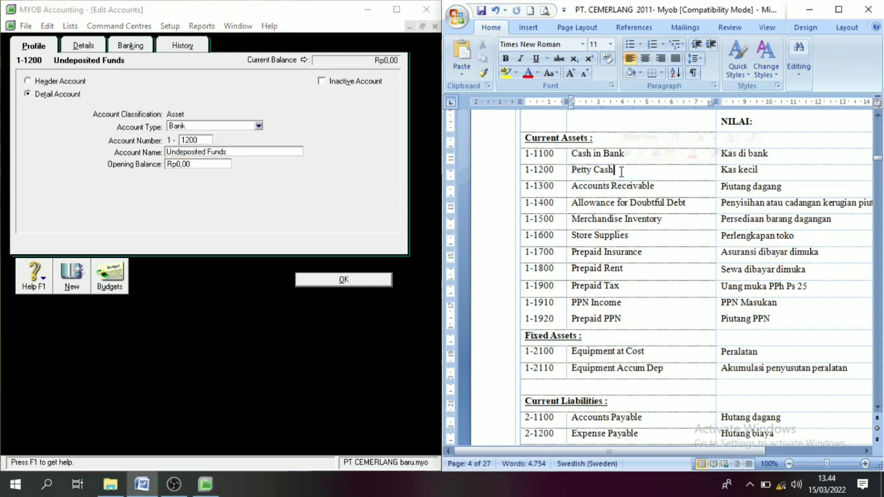
double_click(621, 172)
key("ctrl+c")
left_click(245, 206)
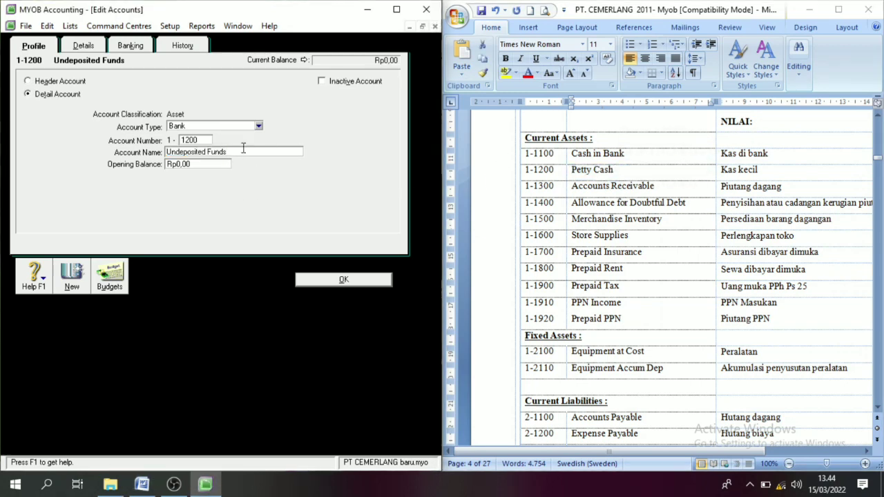
left_click_drag(243, 150, 146, 155)
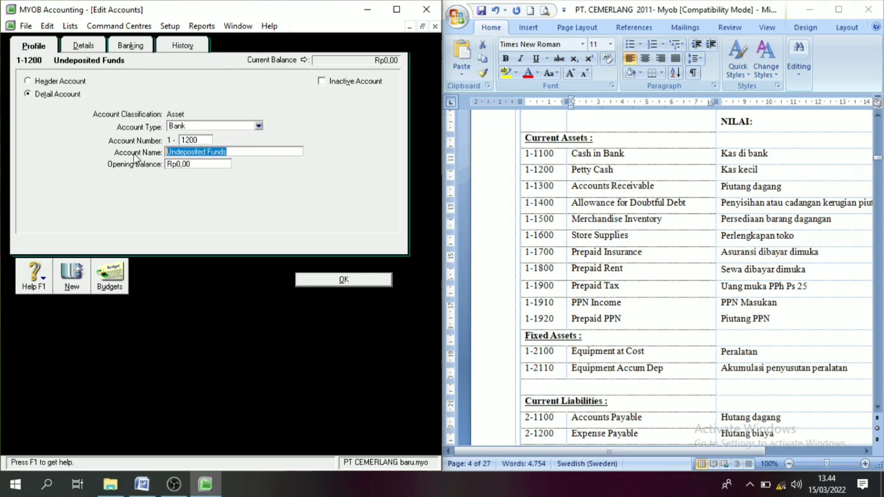
key("ctrl+v")
left_click(341, 279)
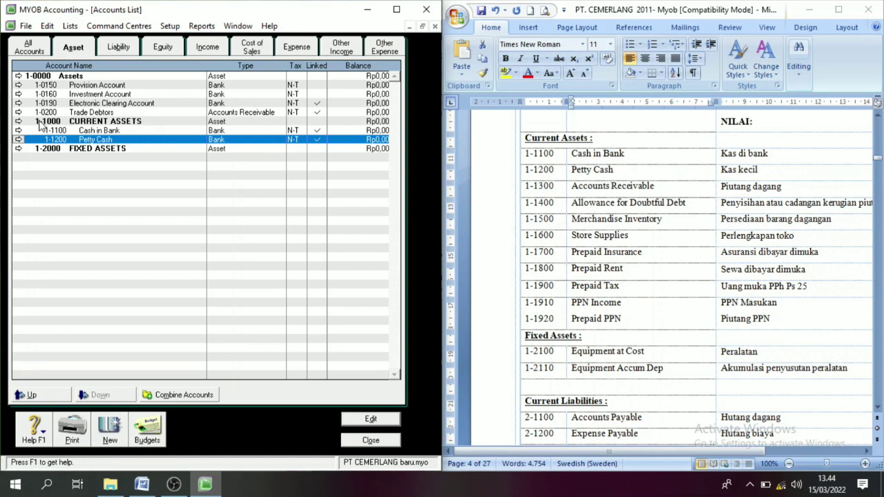
Step: Change the Trade Debtors account to number 1-1300 with the name Accounts Receivable copied from the Word list, and save it
left_click(81, 113)
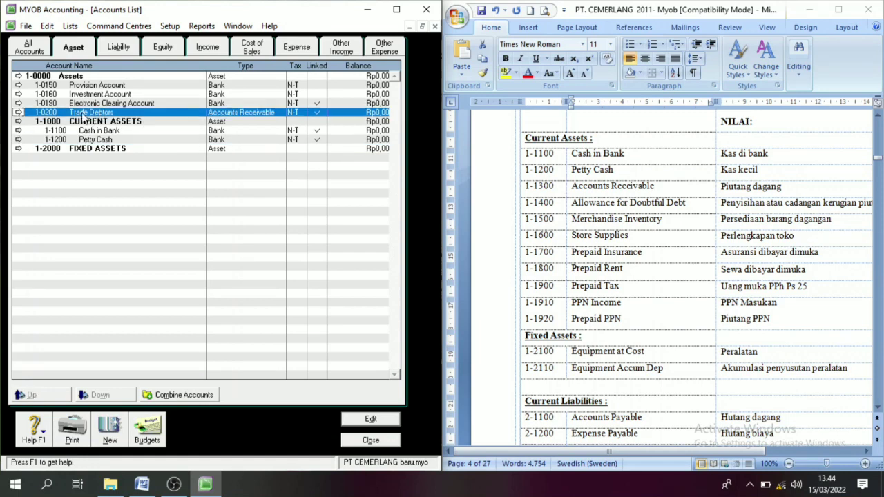
left_click(18, 112)
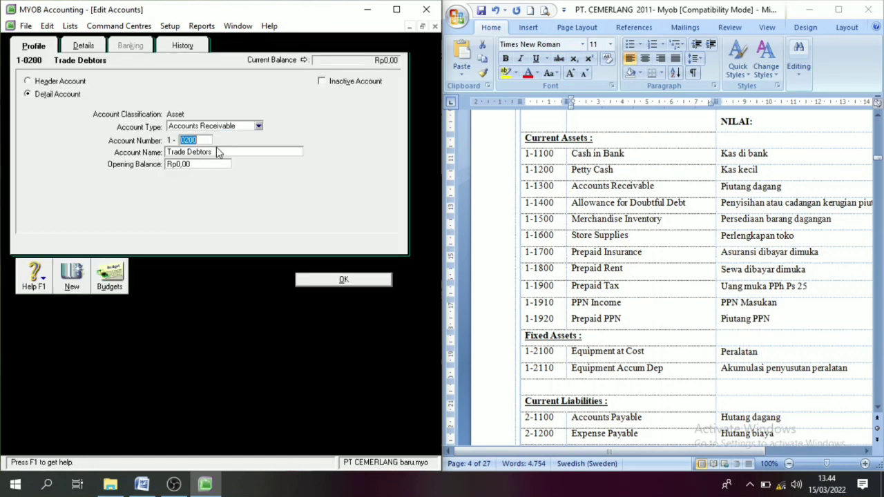
type("1300")
key("Tab")
triple_click(613, 195)
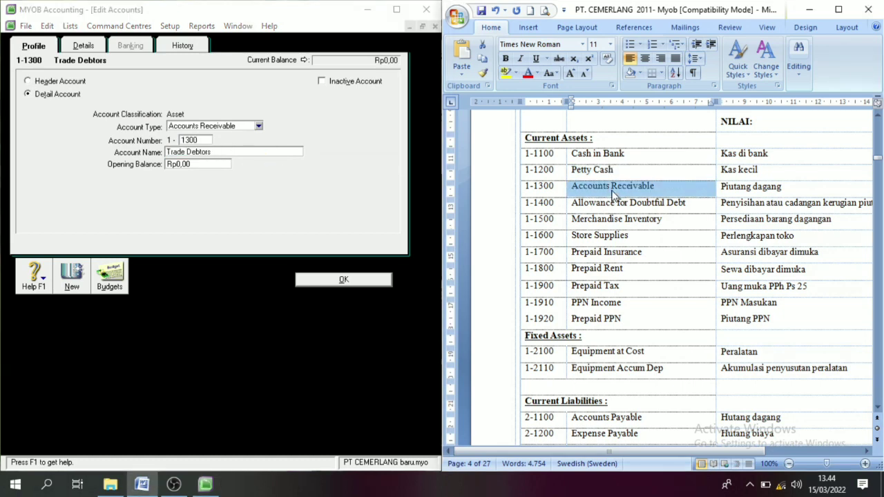
key("ctrl+c")
left_click(274, 193)
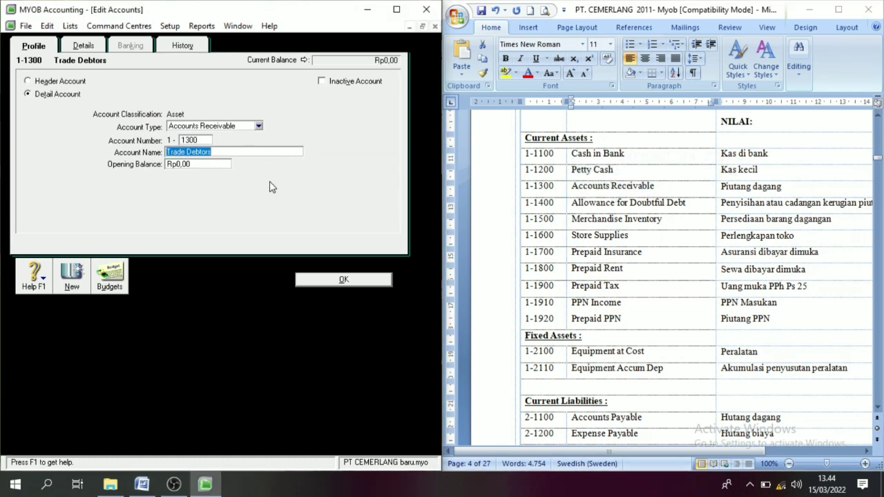
key("ctrl+v")
left_click(344, 281)
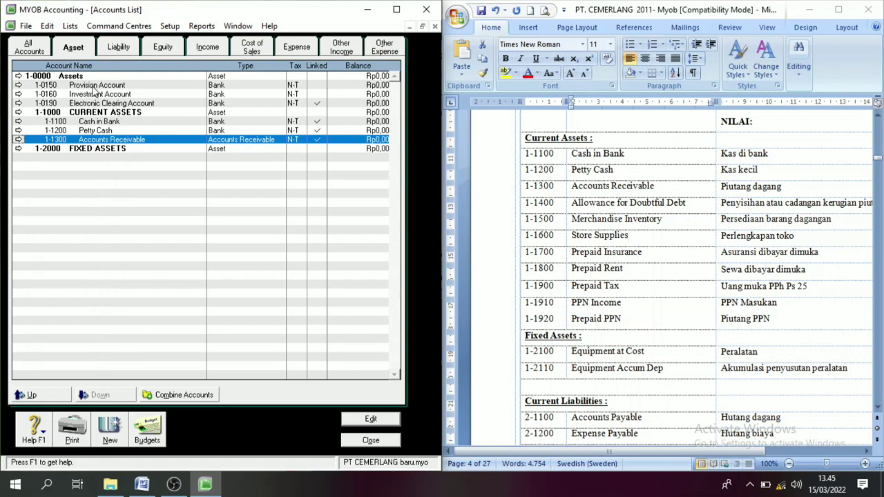
Step: Change the Provision Account to number 1-1400 with the name Allowance for Doubtful Debt copied from the Word list, and save it
left_click(18, 85)
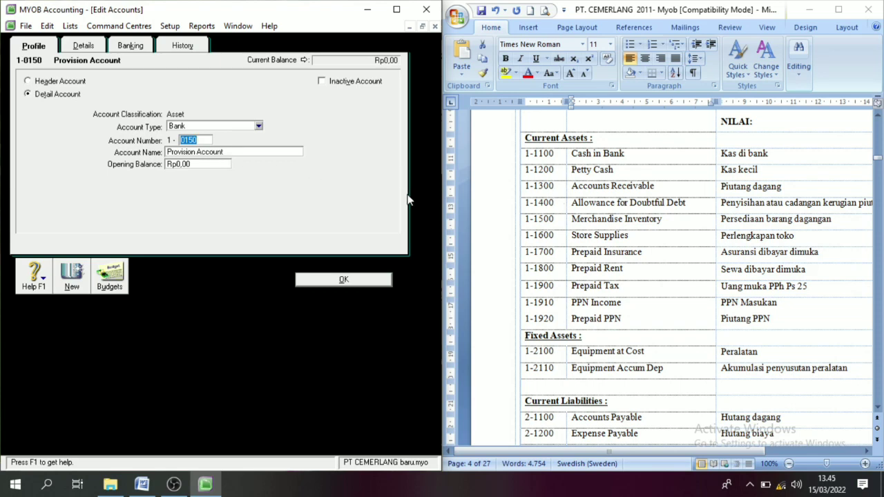
type("14")
key("Tab")
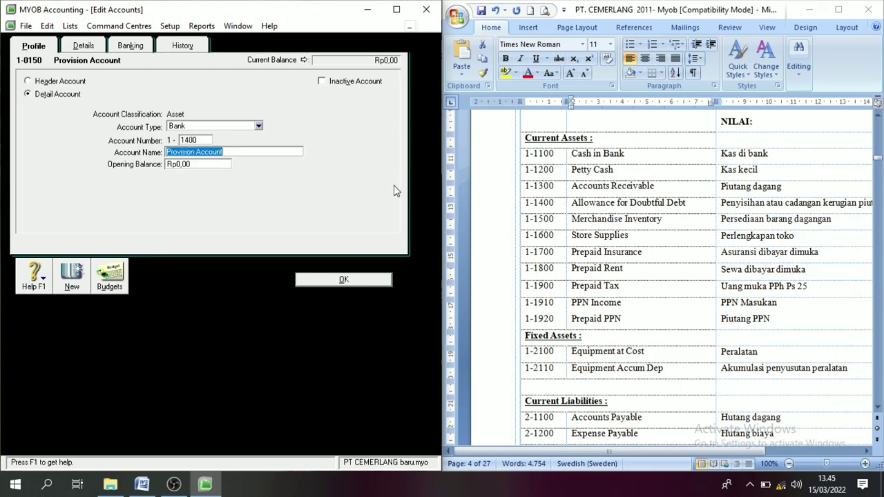
triple_click(644, 209)
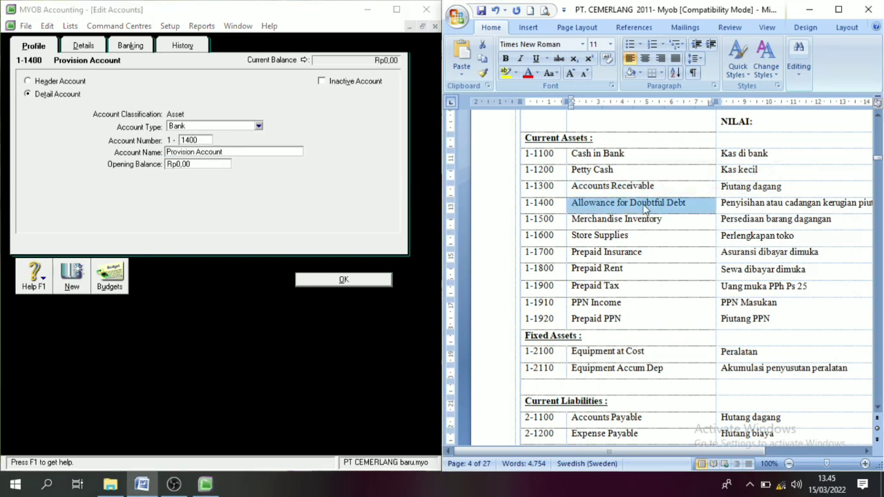
left_click(270, 203)
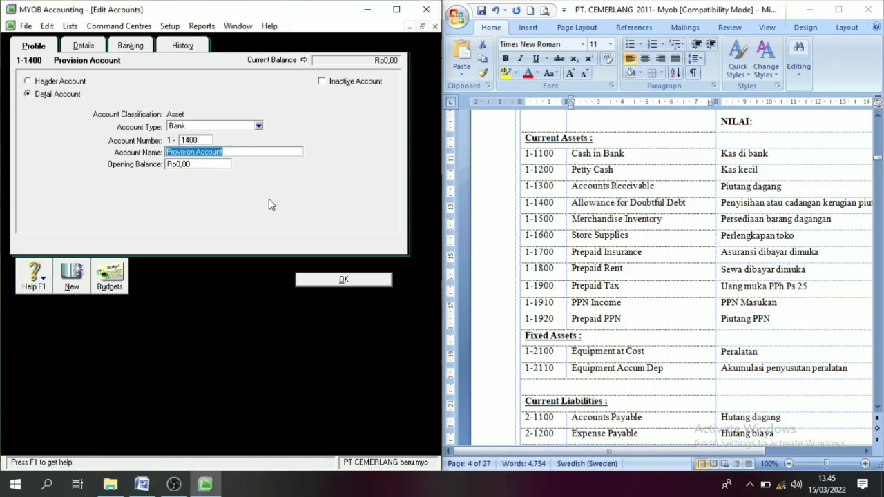
key("ctrl+v")
left_click(326, 282)
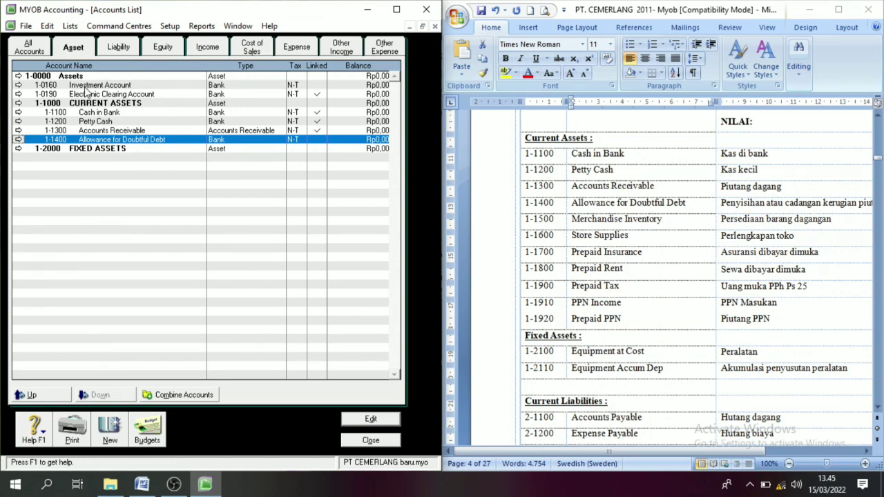
Step: Change the Investment Account to number 1-1500 with the name Merchandise Inventory copied from the Word list, and save it
double_click(109, 87)
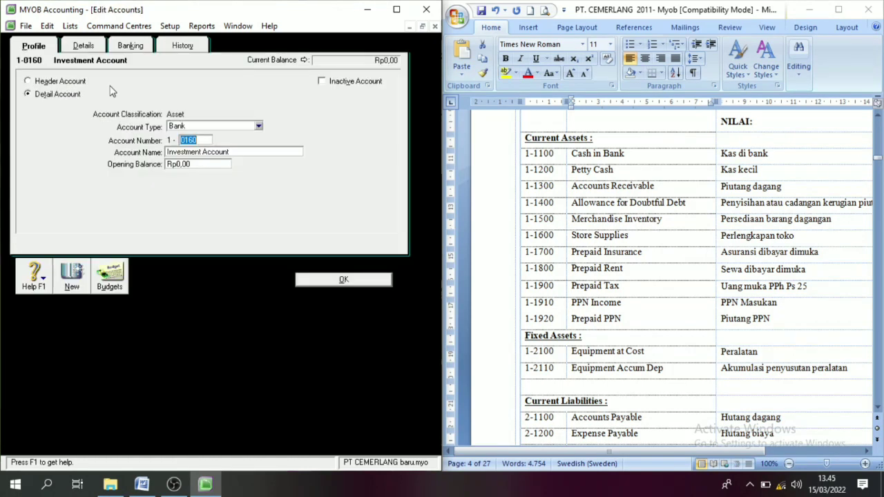
type("1500")
key("Tab")
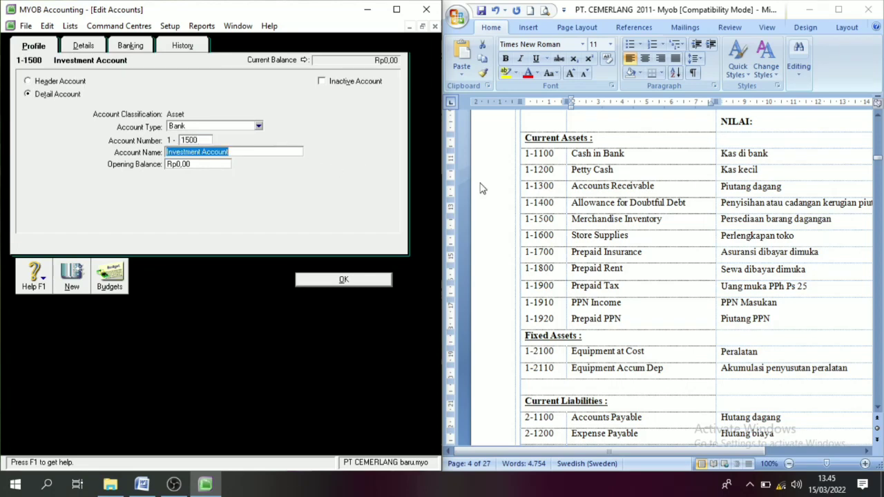
triple_click(609, 218)
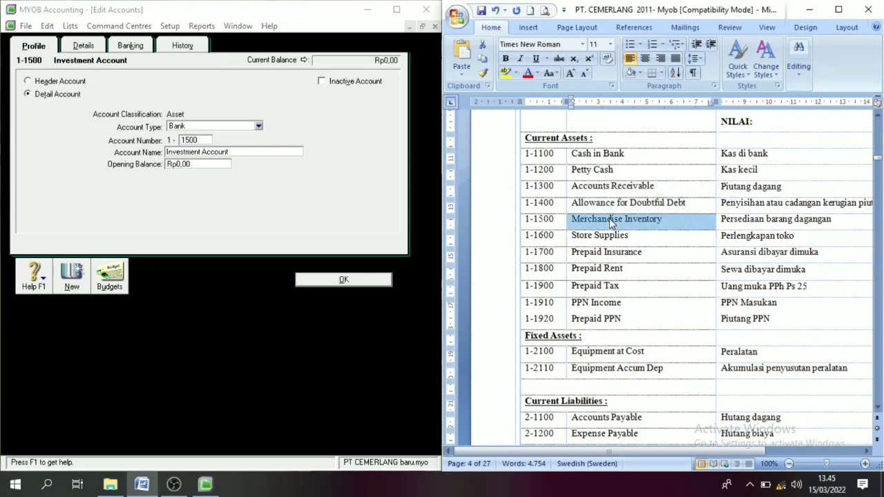
left_click(330, 196)
key("ctrl+v")
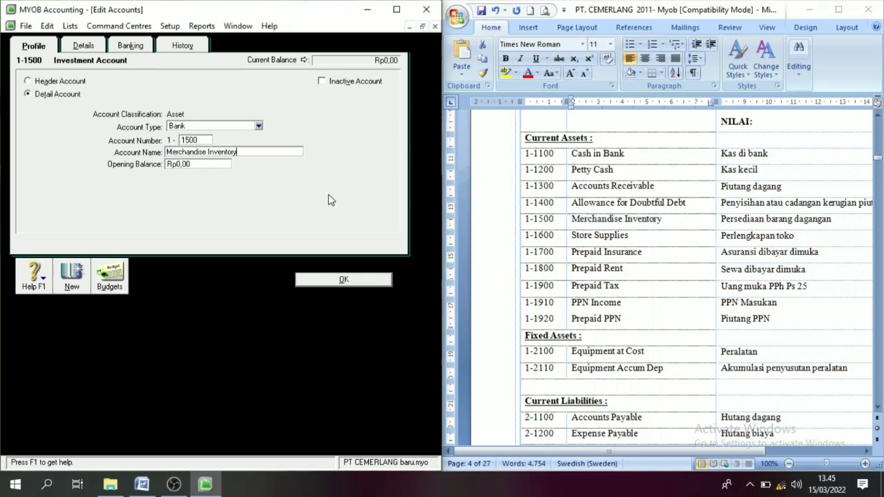
left_click(339, 278)
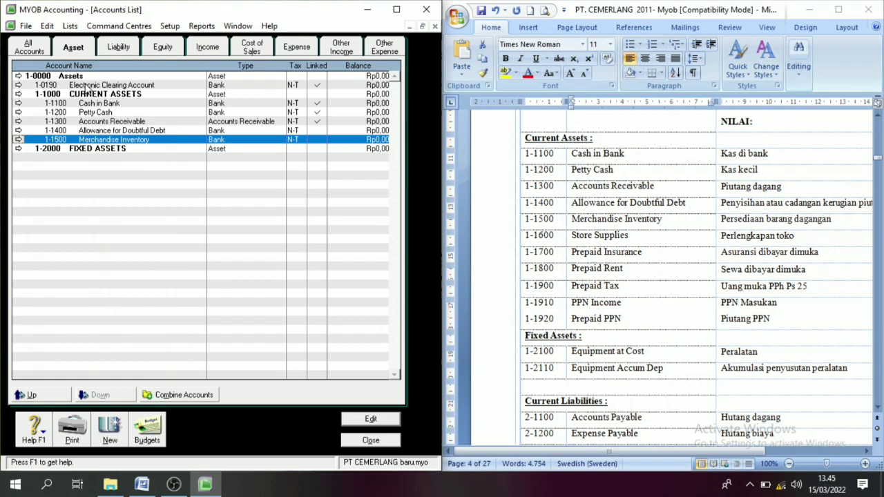
Step: Renumber the Electronic Clearing Account to 1-9999, keeping its name, and save it
left_click(144, 85)
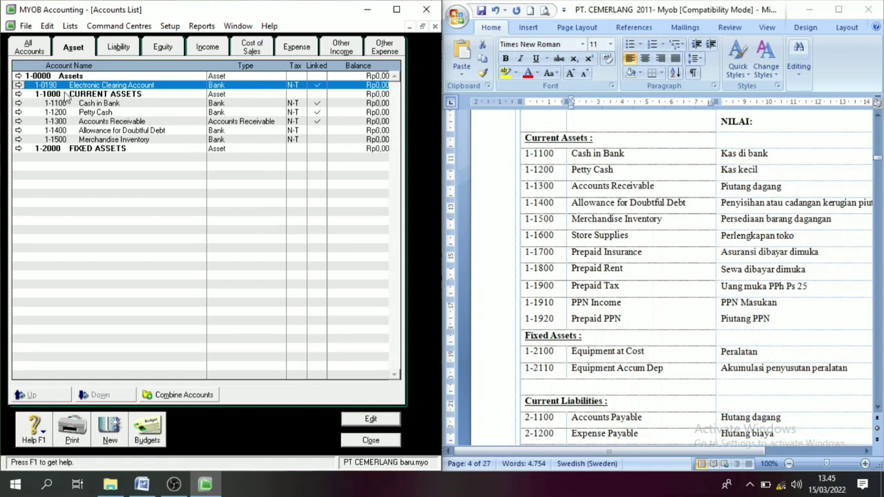
left_click(19, 85)
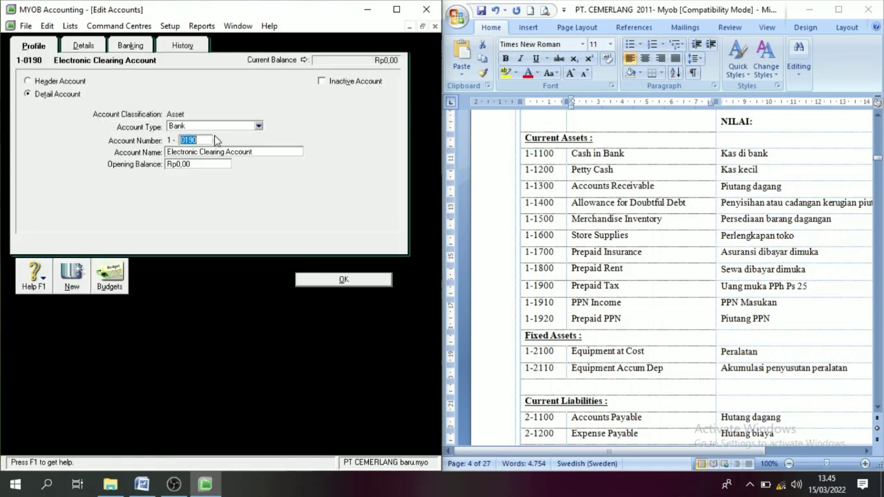
type("9999")
key("Tab")
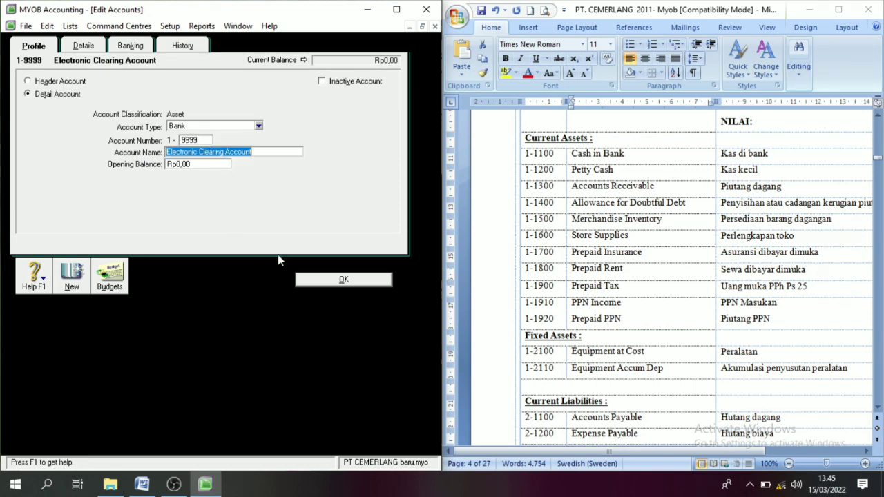
left_click(341, 281)
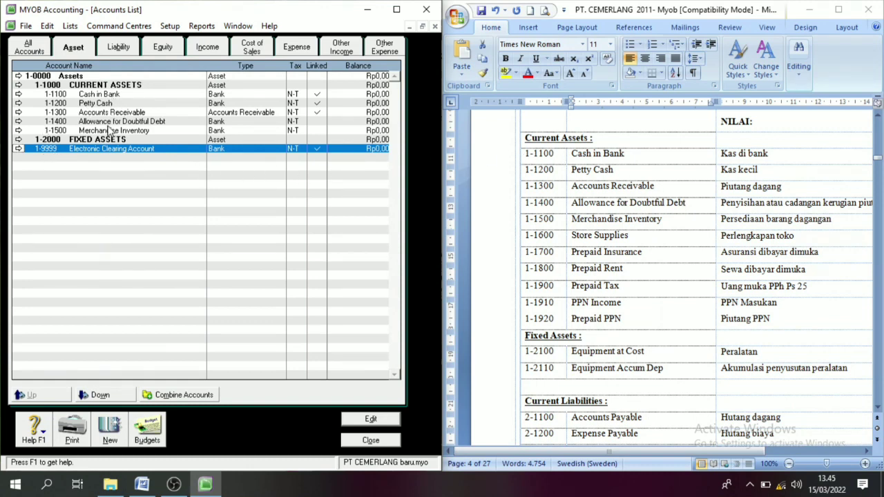
Step: Create a new Other Asset detail account 1-1600 named Store Supplies, copying the name from the Word account list
left_click(594, 236)
left_click_drag(598, 242, 648, 298)
left_click(636, 239)
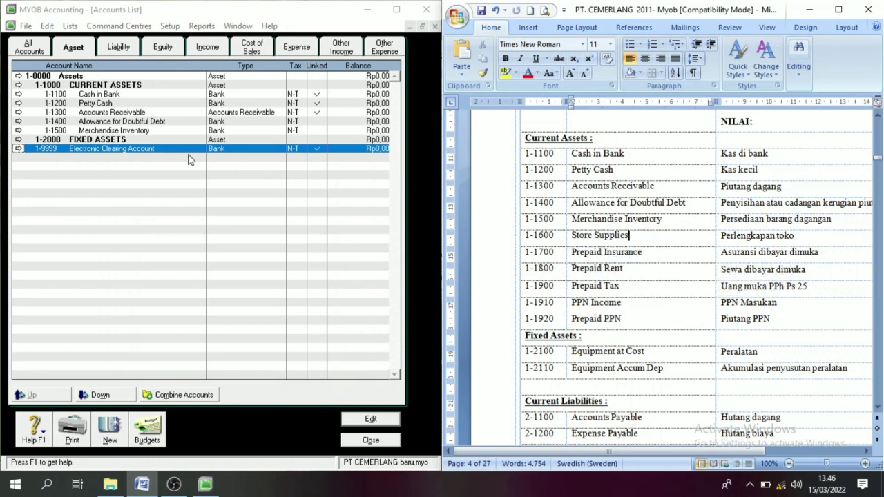
left_click(94, 133)
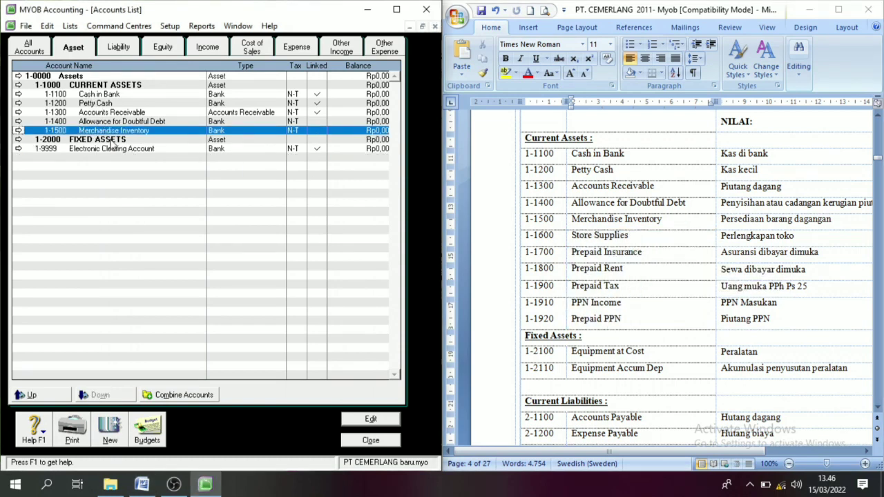
left_click(114, 434)
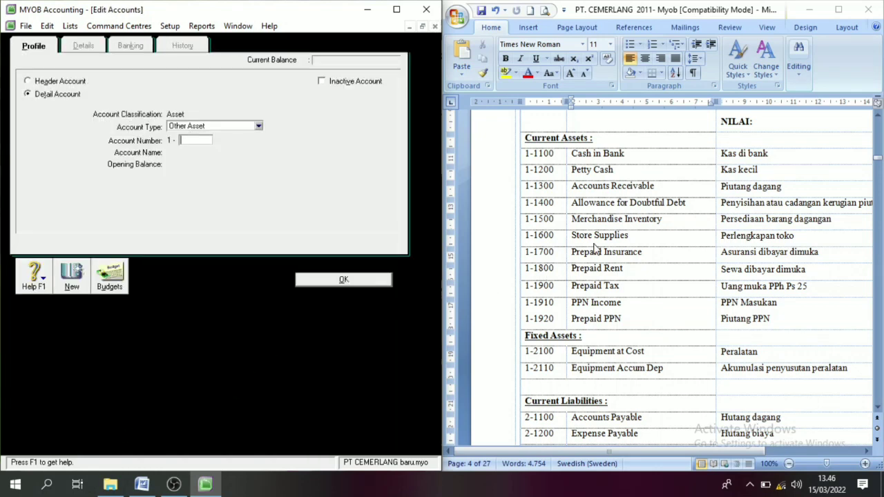
type("1600")
key("Tab")
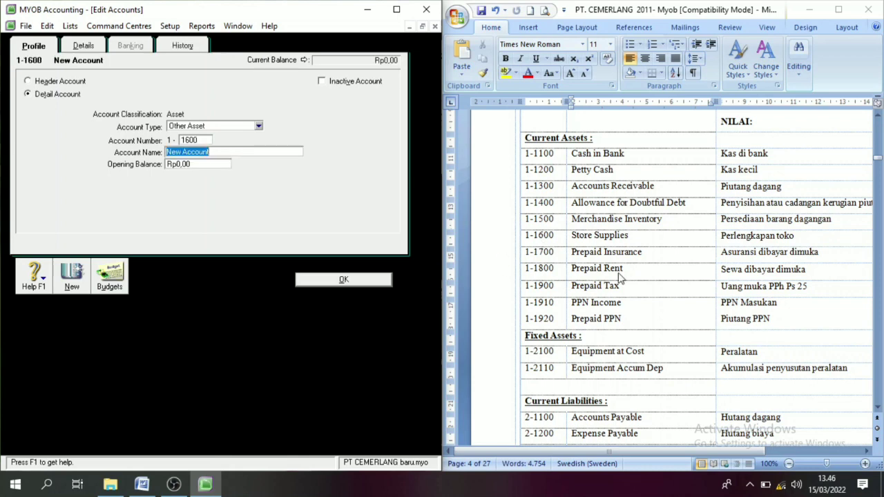
triple_click(617, 238)
left_click(398, 201)
key("ctrl+v")
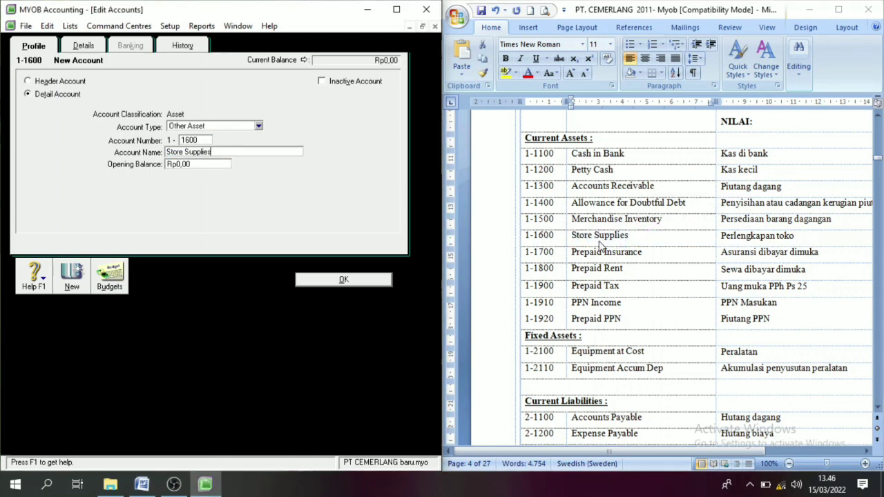
Step: Add a new Other Asset detail account 1-1700 with the name Prepaid Insurance copied from the Word list
left_click(75, 282)
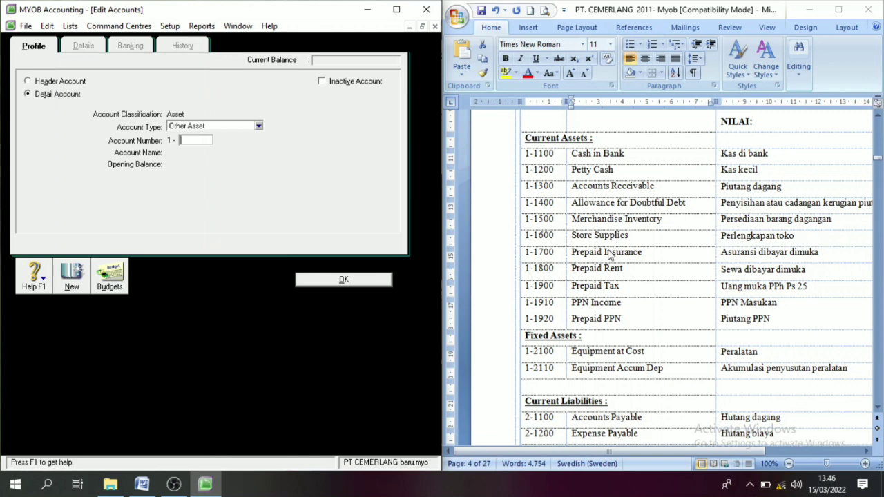
type("1700")
key("Tab")
triple_click(609, 253)
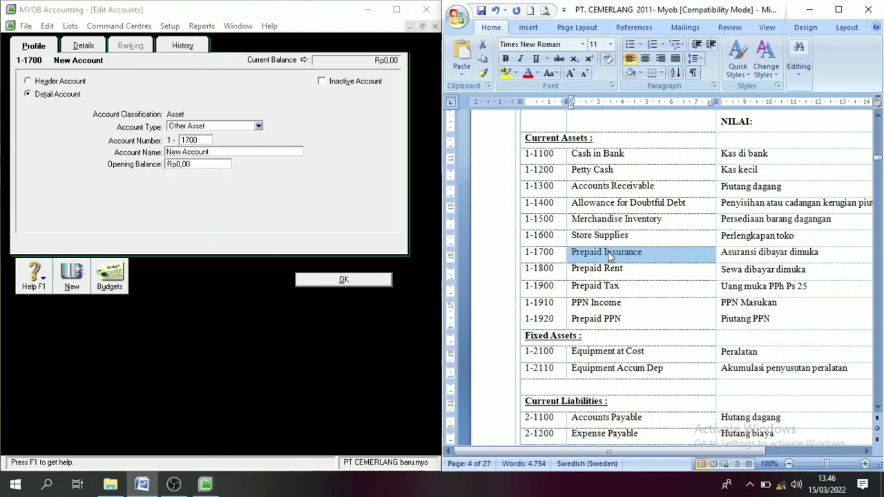
key("ctrl+c")
left_click(206, 180)
key("ctrl+v")
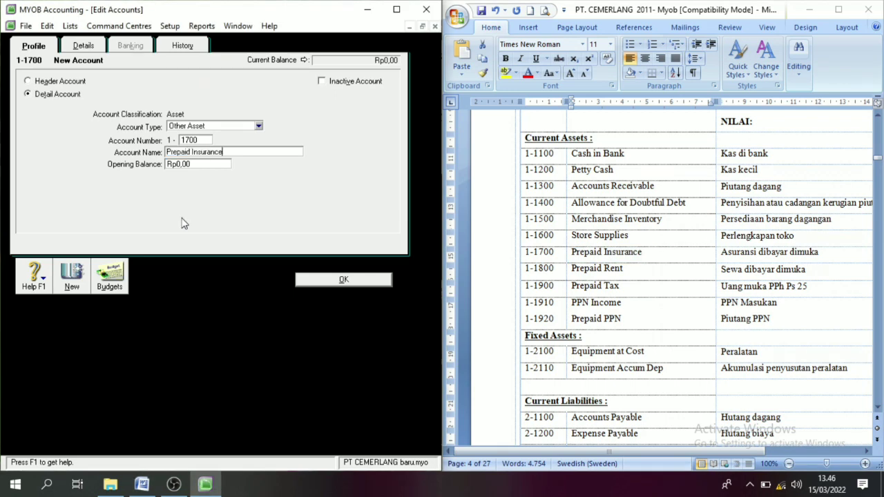
Step: Add a new Other Asset detail account 1-1800 with the name Prepaid Rent copied from the Word list
left_click(72, 285)
type("1")
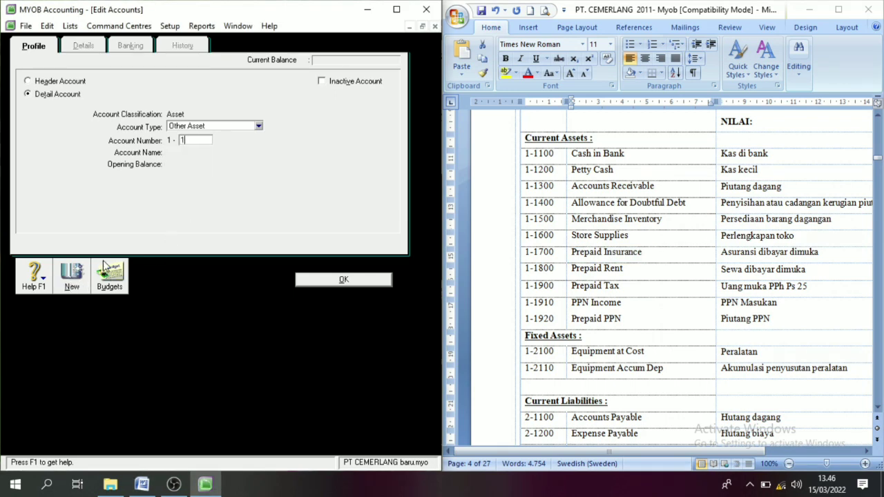
type("800")
key("Tab")
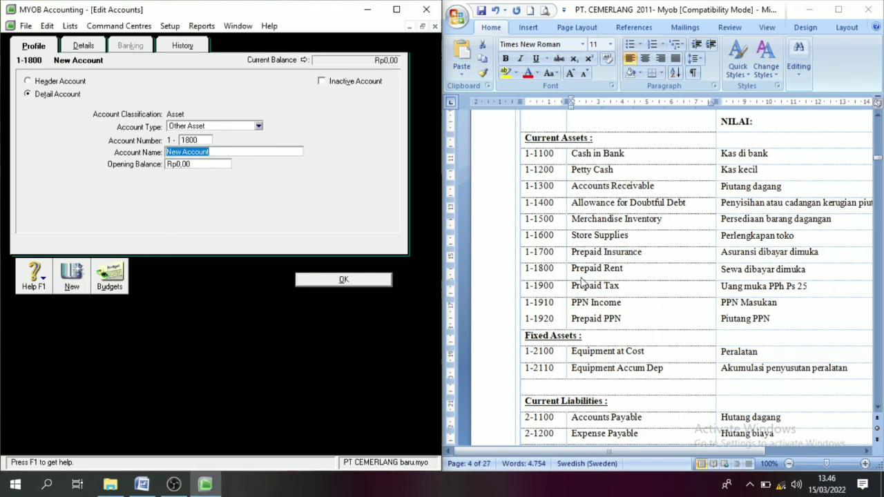
triple_click(611, 272)
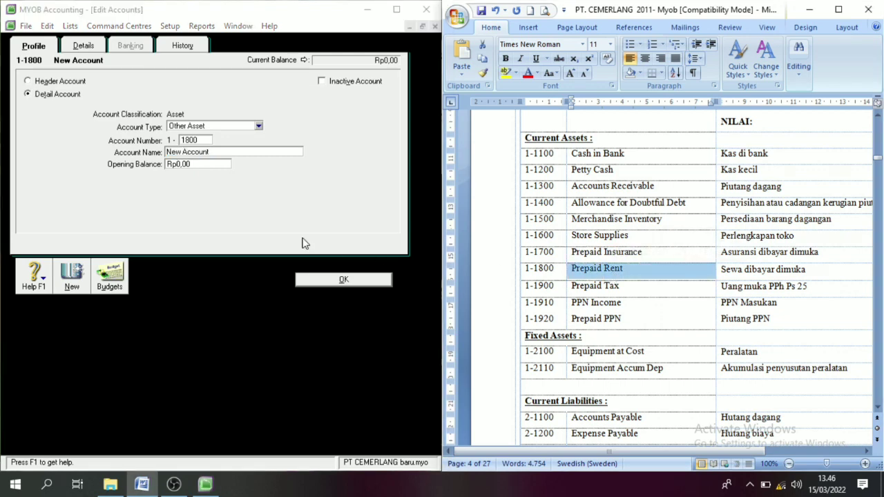
left_click(302, 243)
key("ctrl+v")
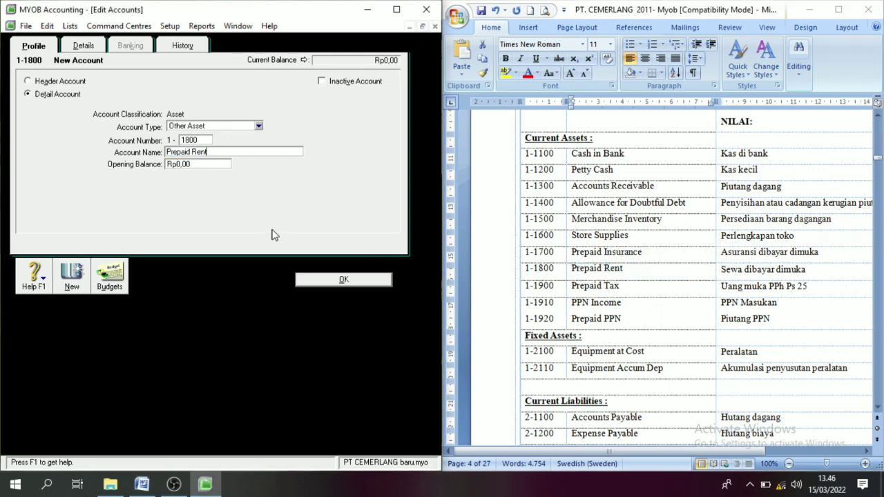
Step: Add a new Other Asset detail account 1-1900 with the name Prepaid Tax copied from the Word list
left_click(71, 288)
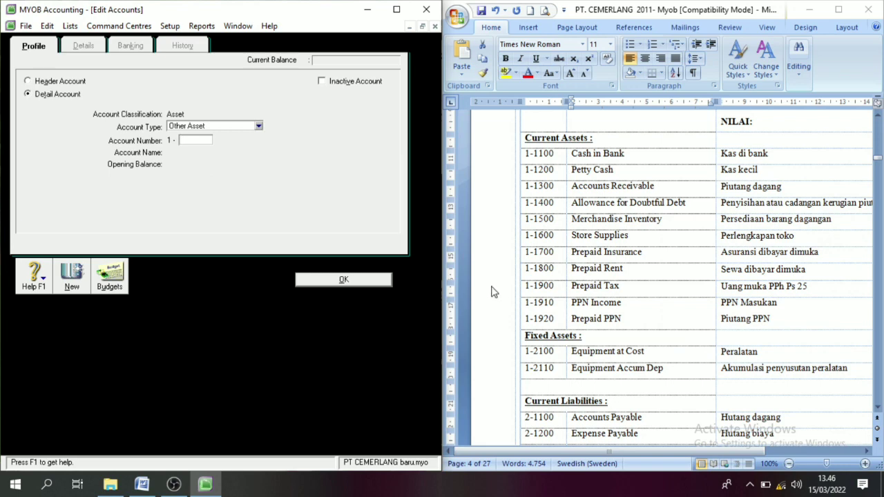
type("1900")
key("Tab")
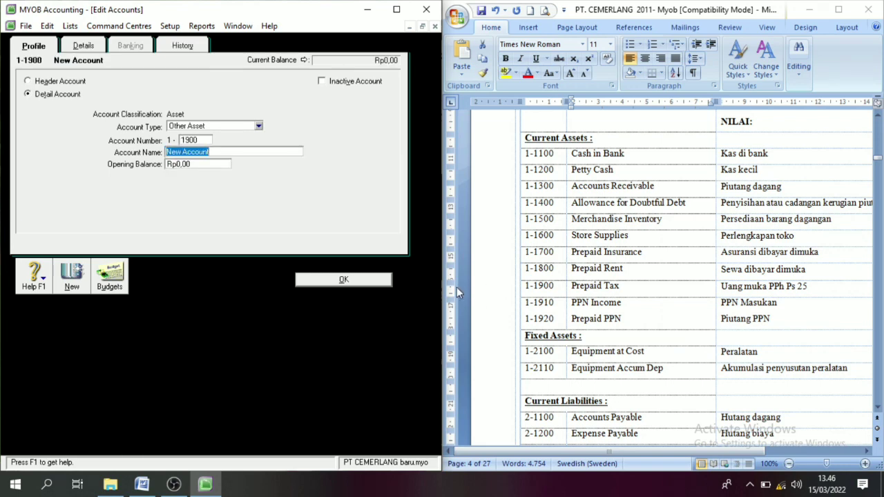
left_click(595, 291)
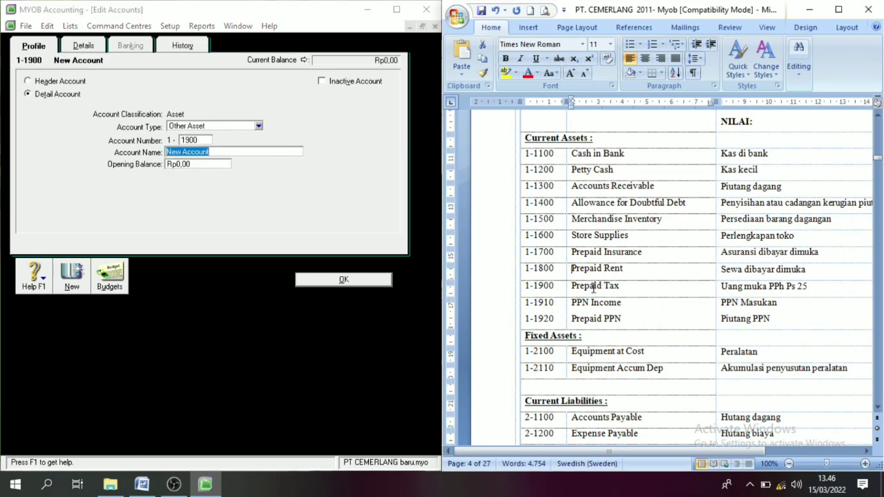
double_click(593, 290)
left_click(592, 290)
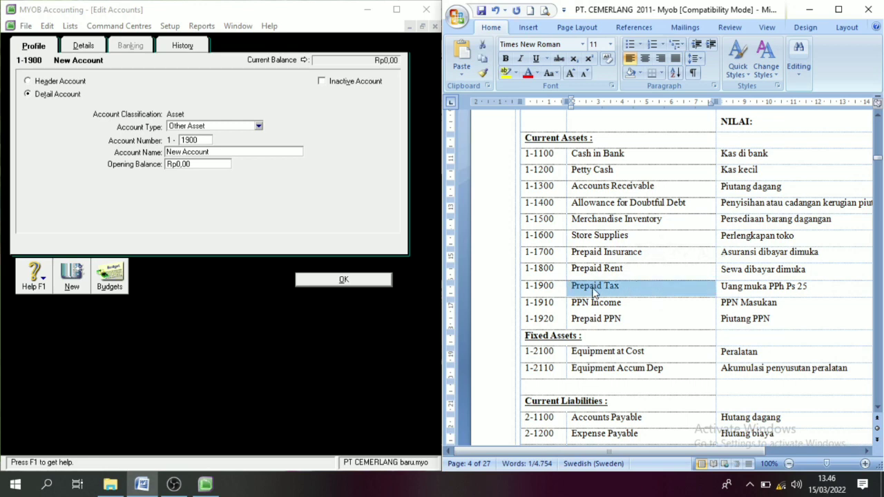
left_click(263, 234)
key("ctrl+v")
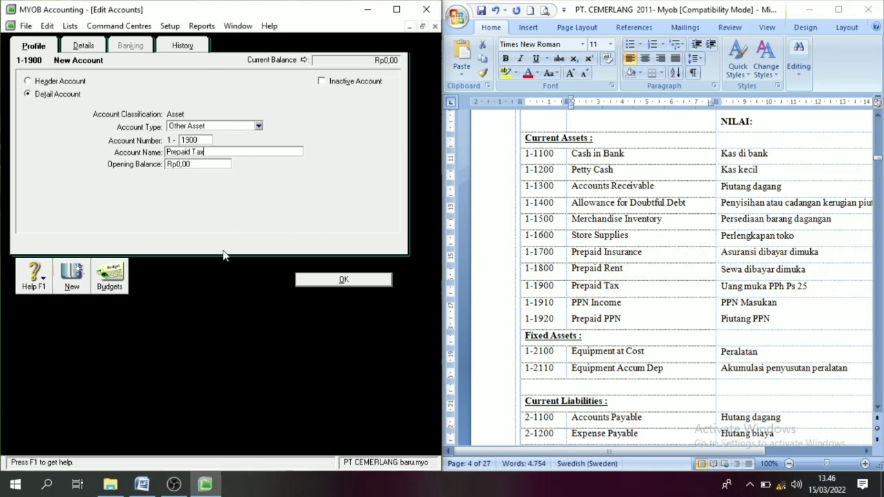
Step: Add a new Other Asset detail account 1-1910 with the name PPN Income copied from the Word list
left_click(70, 284)
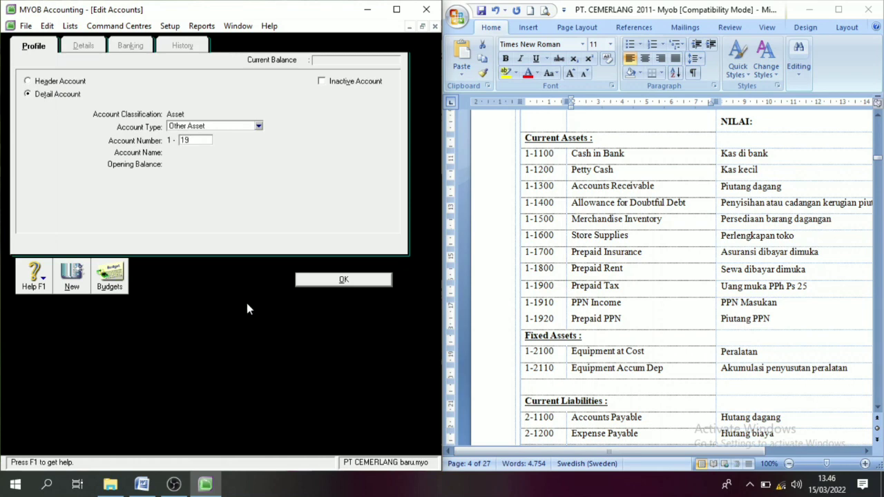
key("Tab")
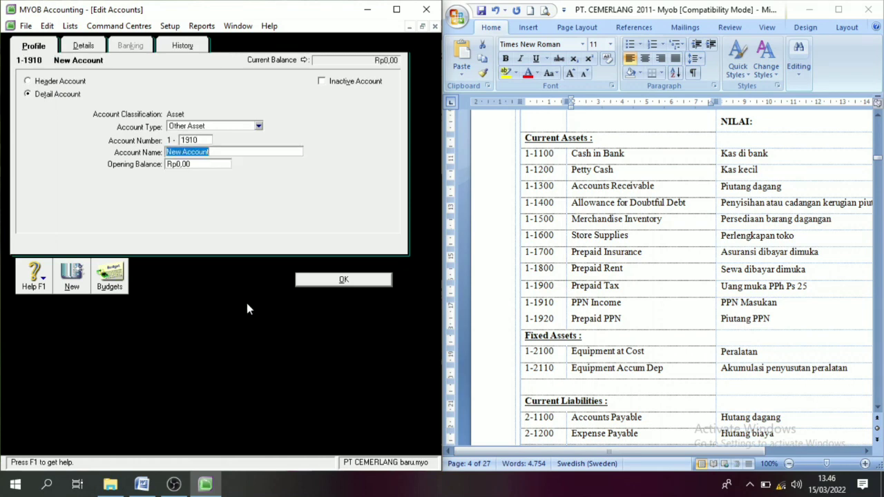
double_click(595, 308)
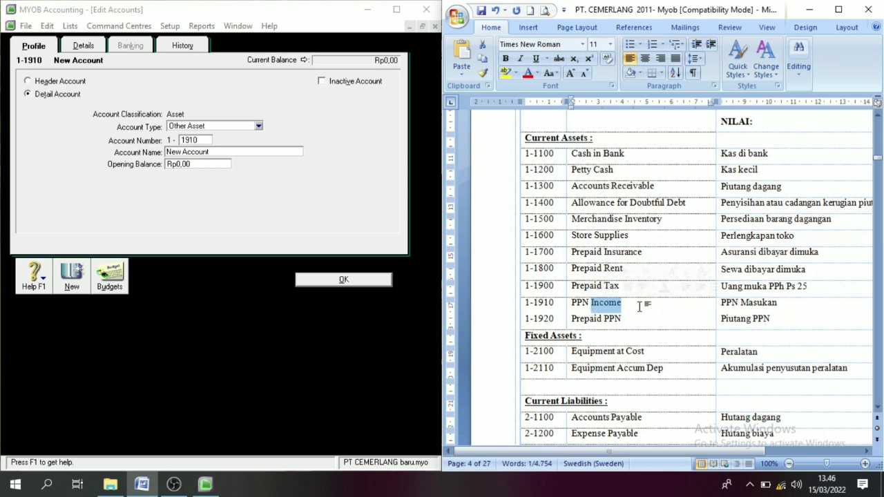
left_click(621, 306)
double_click(620, 308)
left_click_drag(575, 304, 635, 305)
left_click(330, 242)
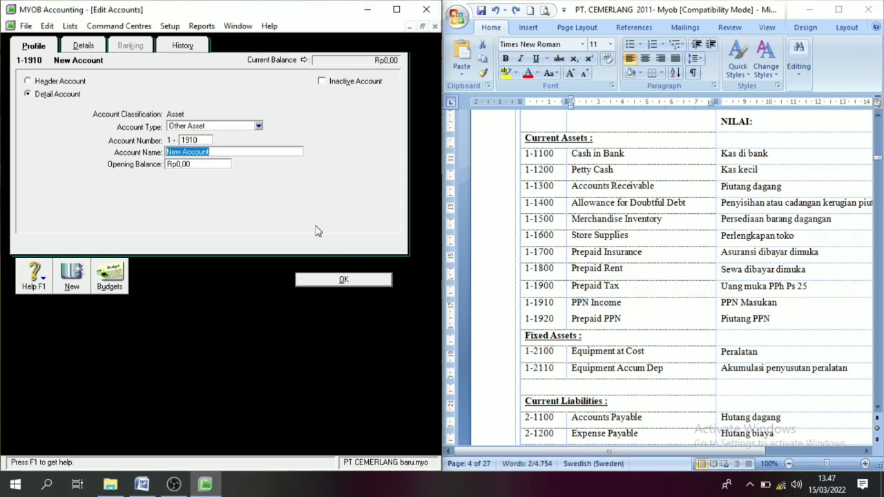
key("ctrl+v")
Step: Add a new Other Asset detail account 1-1920 with the name Prepaid PPN copied from the Word list, and save it
left_click(72, 287)
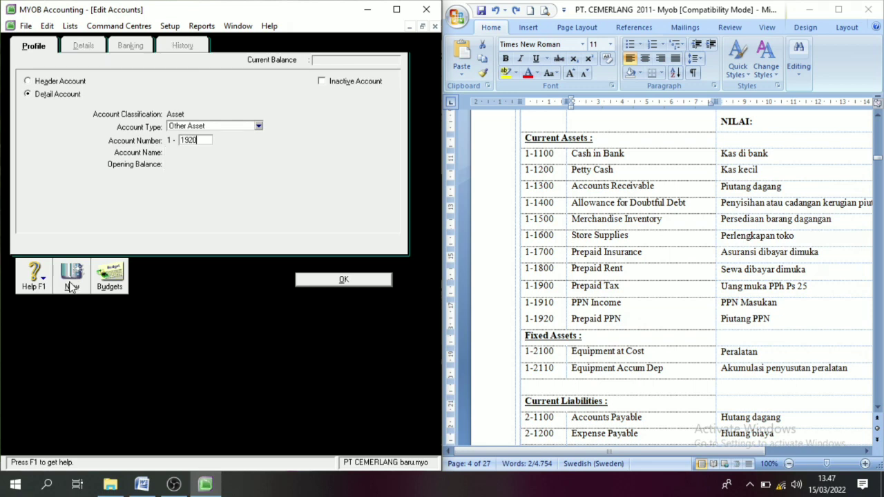
left_click(615, 314)
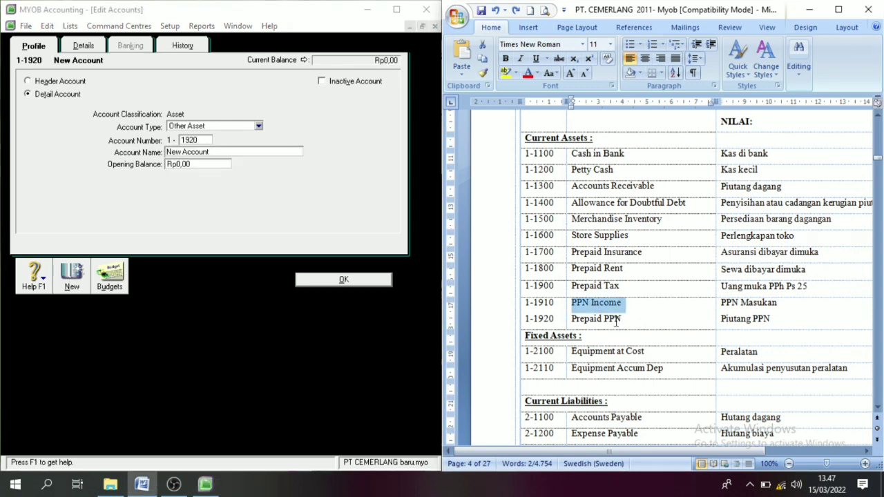
left_click_drag(621, 319, 586, 320)
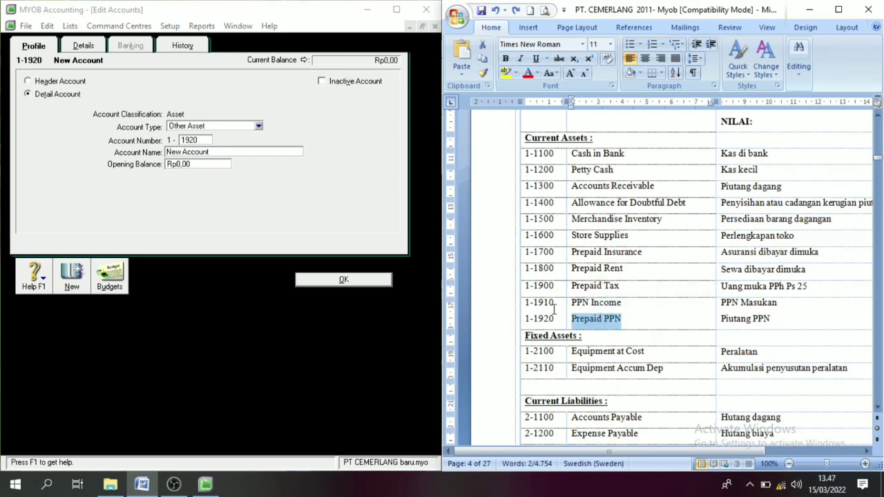
key("ctrl+c")
left_click(323, 235)
key("ctrl+v")
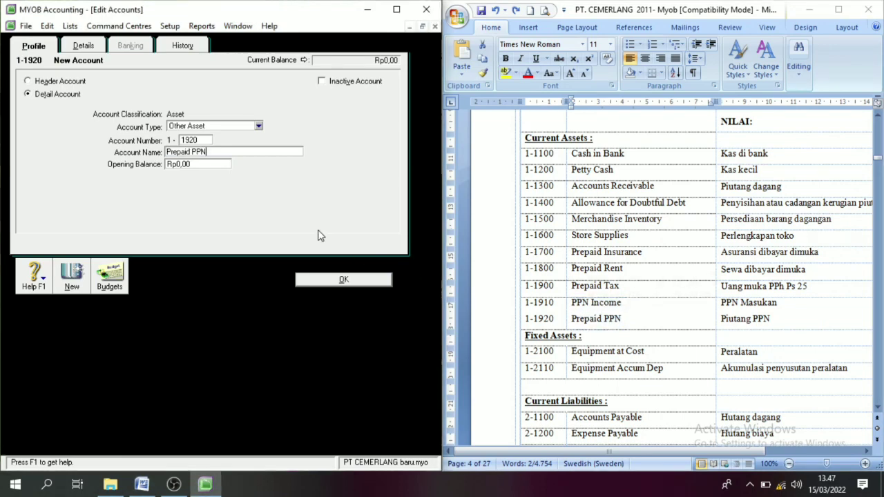
left_click(329, 281)
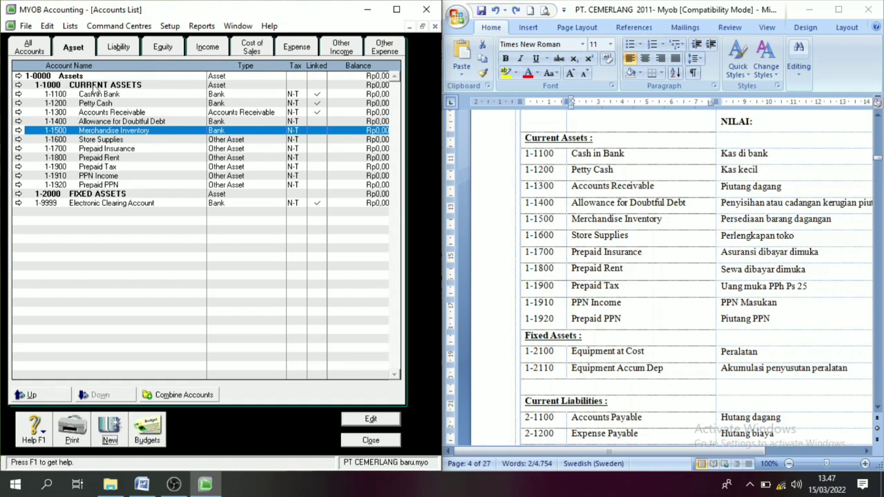
Step: Under Fixed Assets, create a new Other Asset detail account 1-2100 with the name Equipment at Cost copied from the Word list
left_click(61, 195)
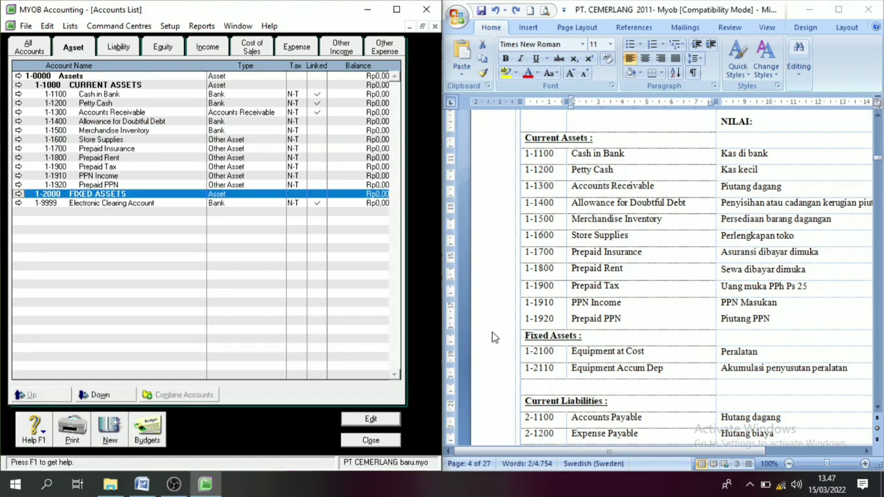
left_click(666, 375)
left_click(557, 355)
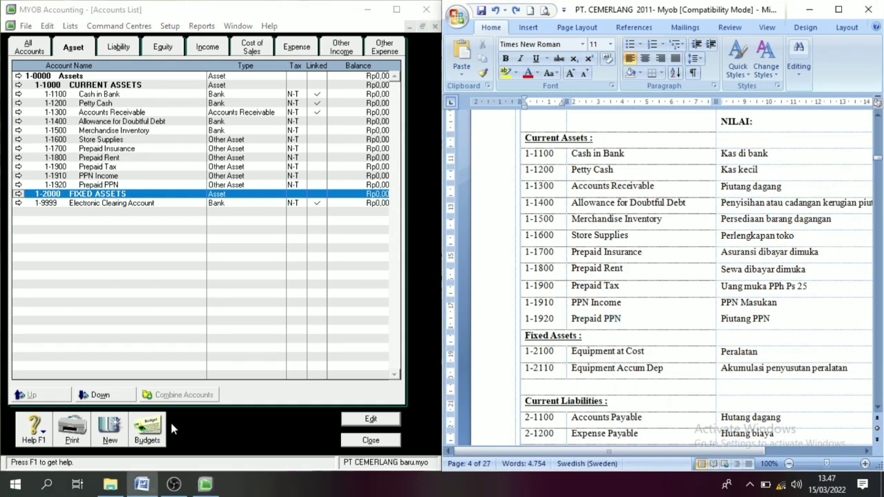
left_click(112, 430)
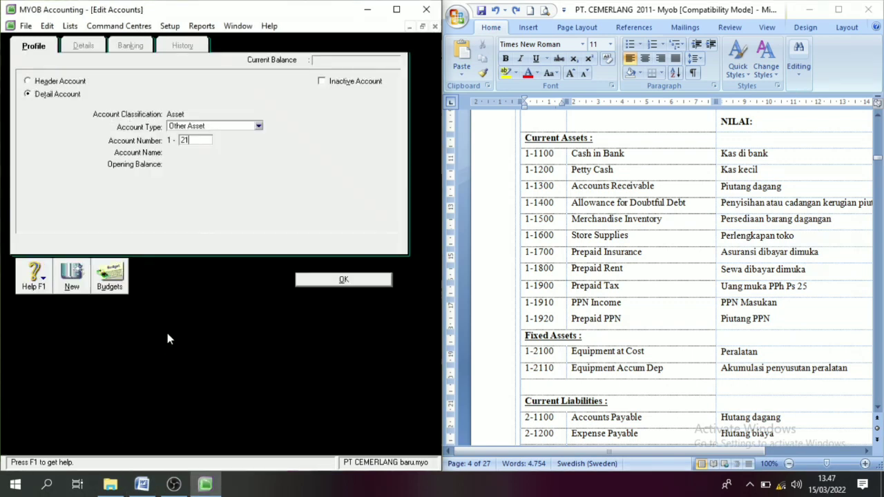
key("Tab")
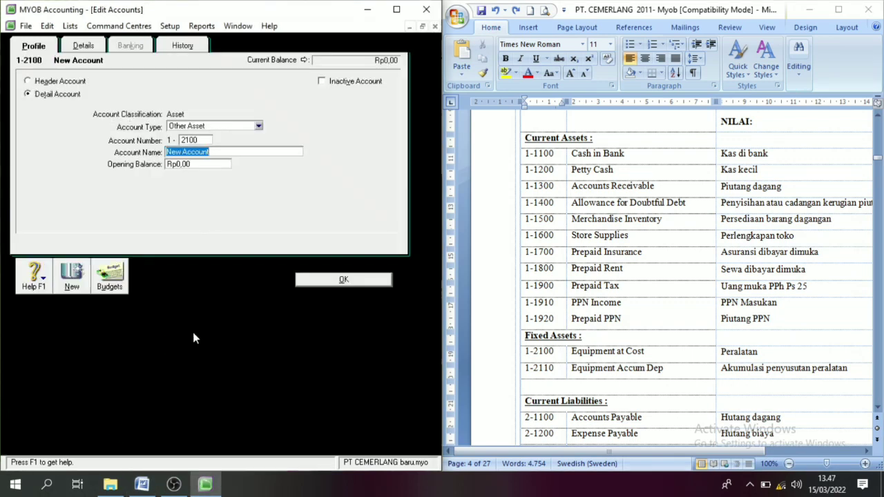
triple_click(606, 355)
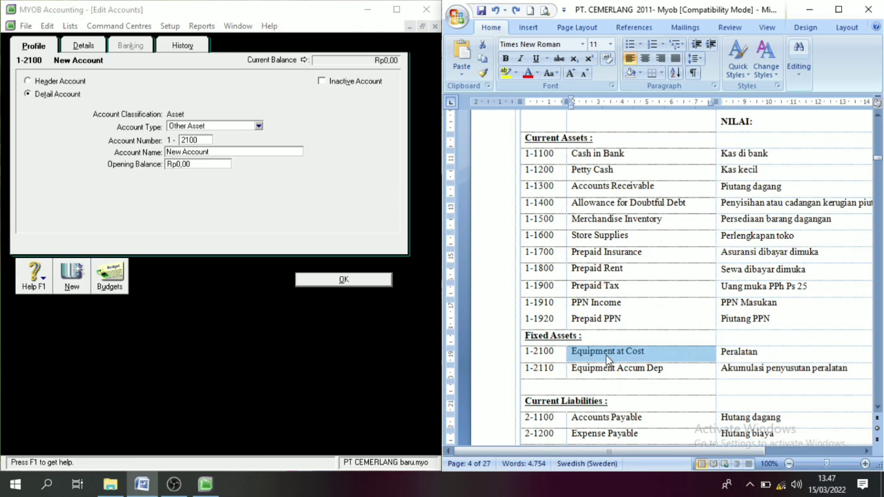
key("ctrl+c")
left_click(306, 224)
key("ctrl+v")
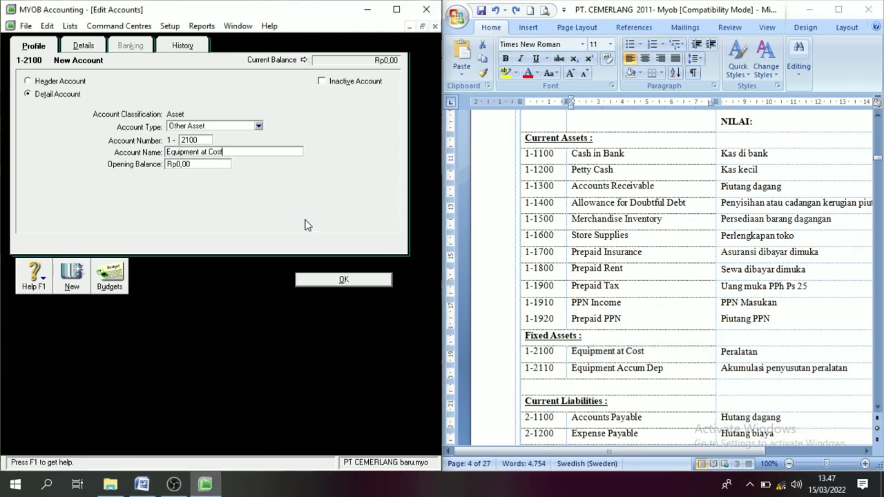
Step: Add a new Other Asset detail account 1-2110 with the name Equipment Accum Dep copied from the Word list, and save it
left_click(72, 276)
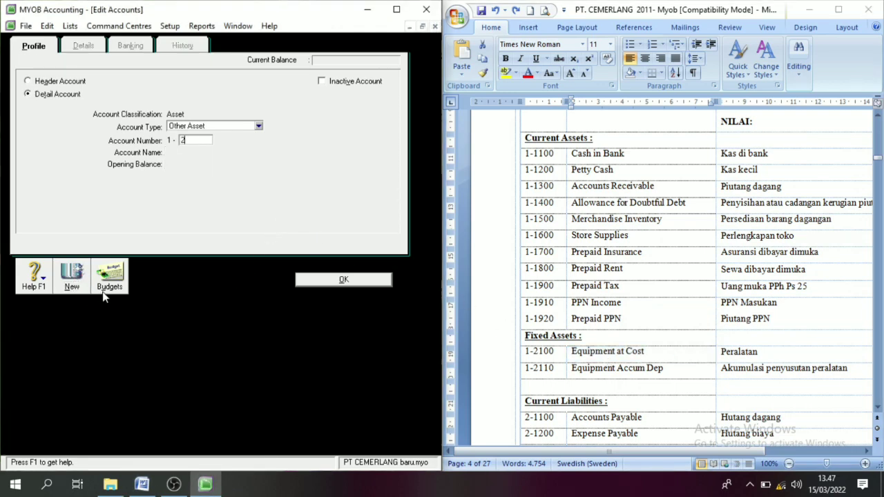
key("Tab")
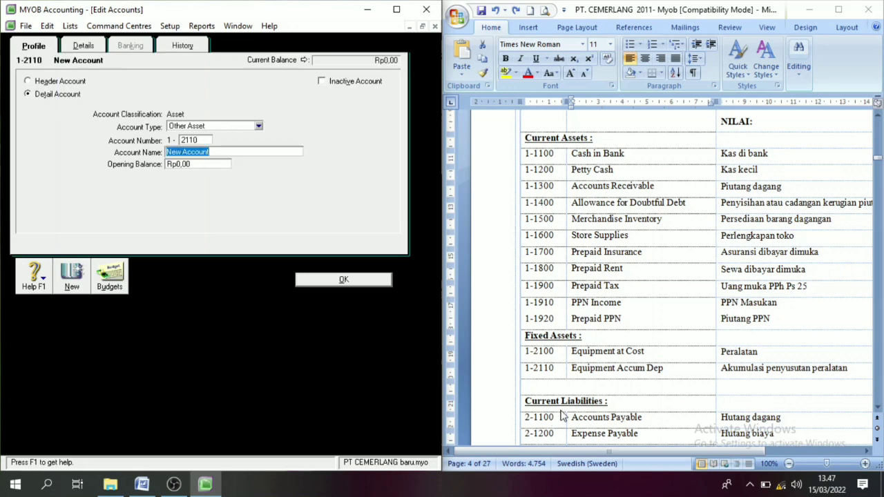
triple_click(600, 375)
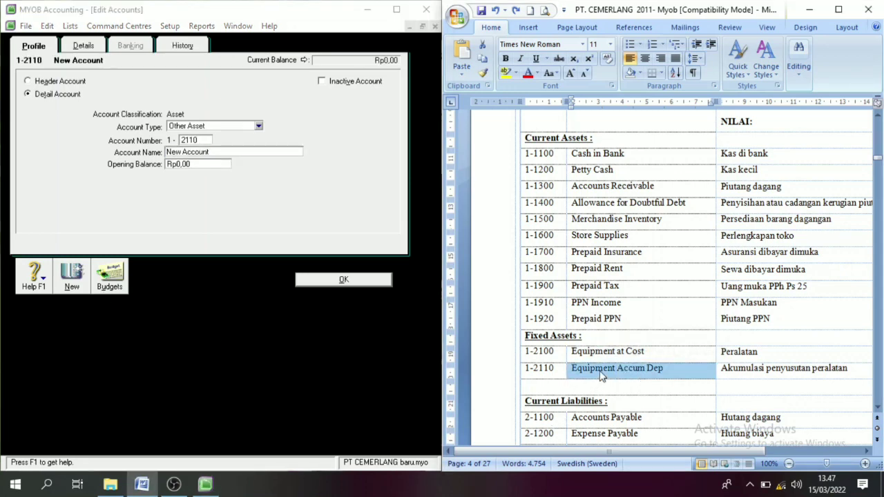
key("ctrl+c")
left_click(256, 198)
key("ctrl+v")
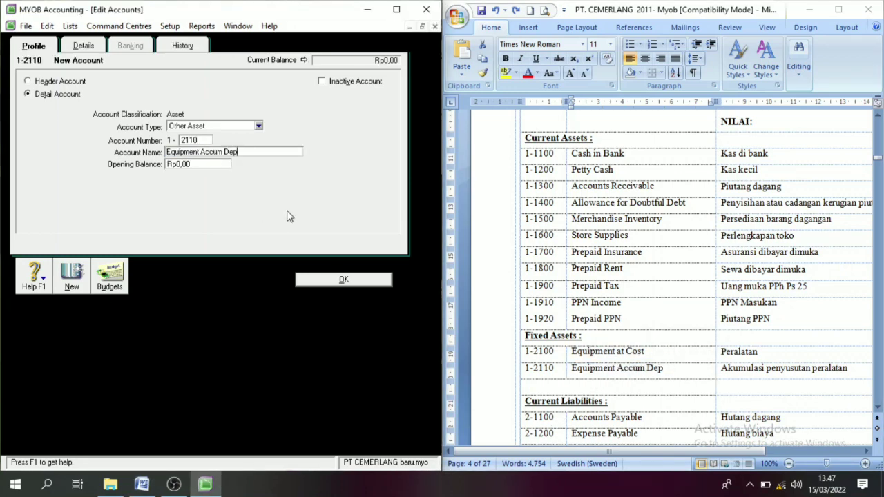
left_click(343, 279)
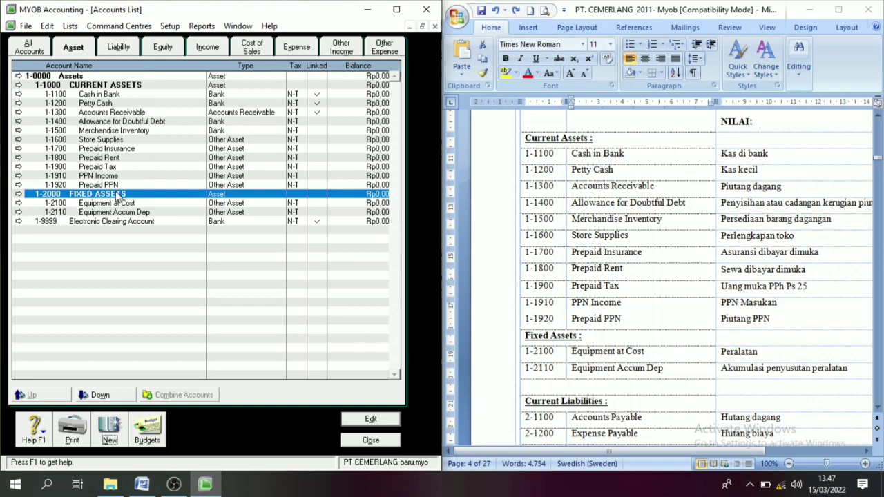
Step: Display the liability accounts and examine the Current Liabilities and Long Term Liabilities sections of the Word list
left_click(878, 414)
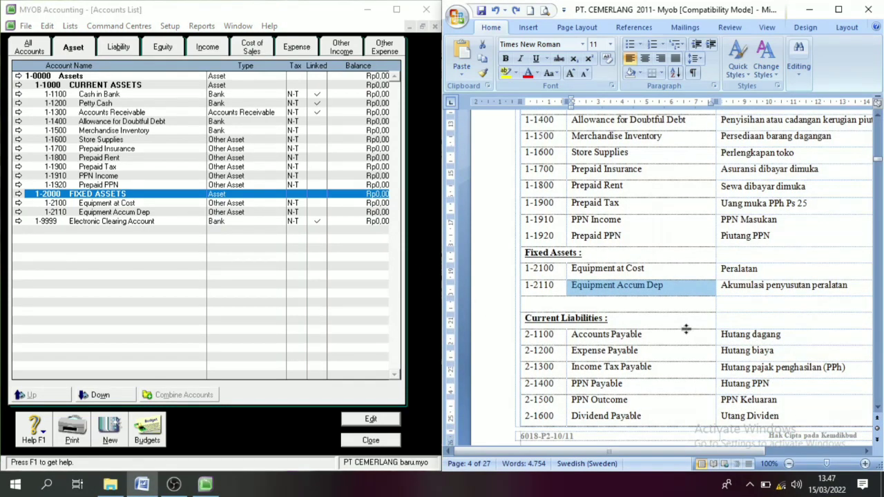
left_click(879, 409)
left_click(878, 409)
left_click(878, 409)
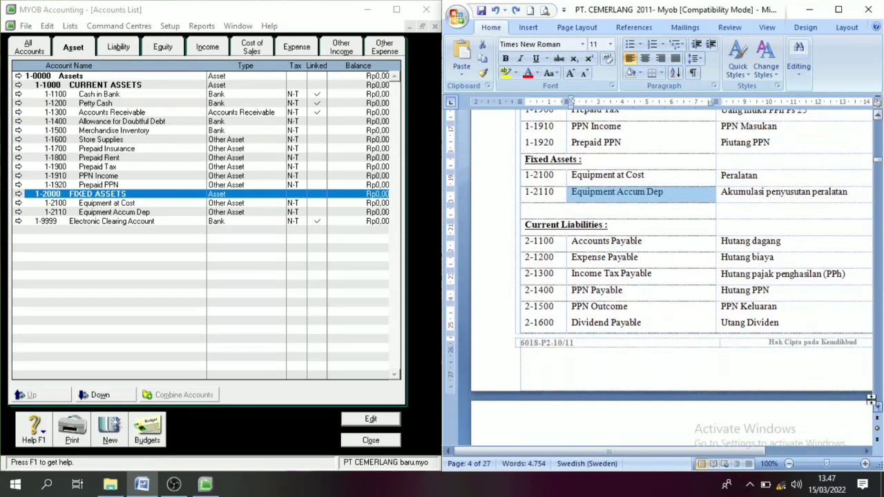
left_click(118, 48)
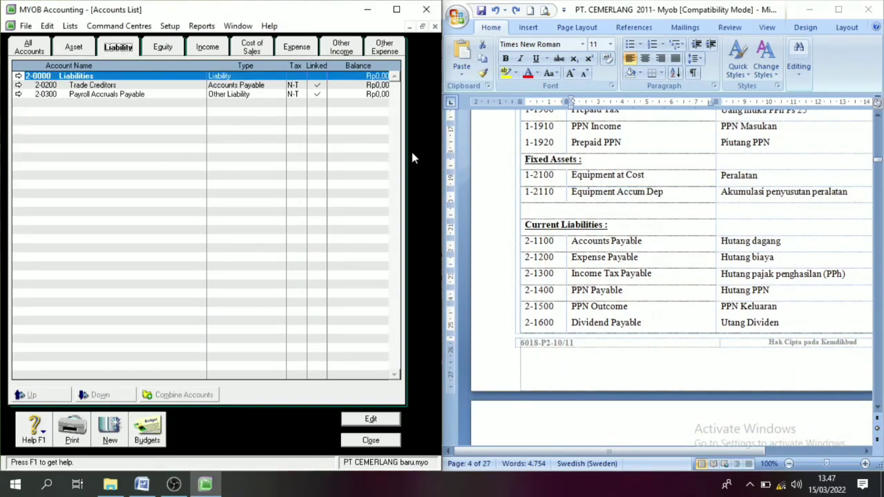
left_click(878, 407)
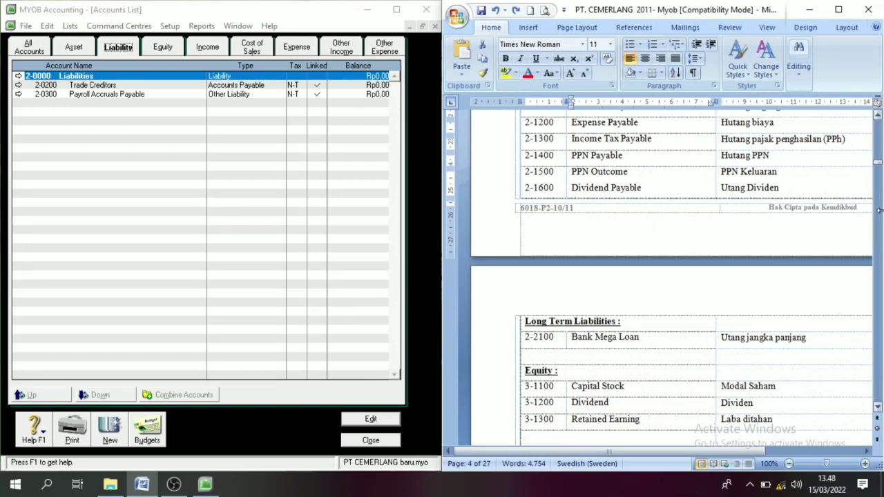
left_click(878, 116)
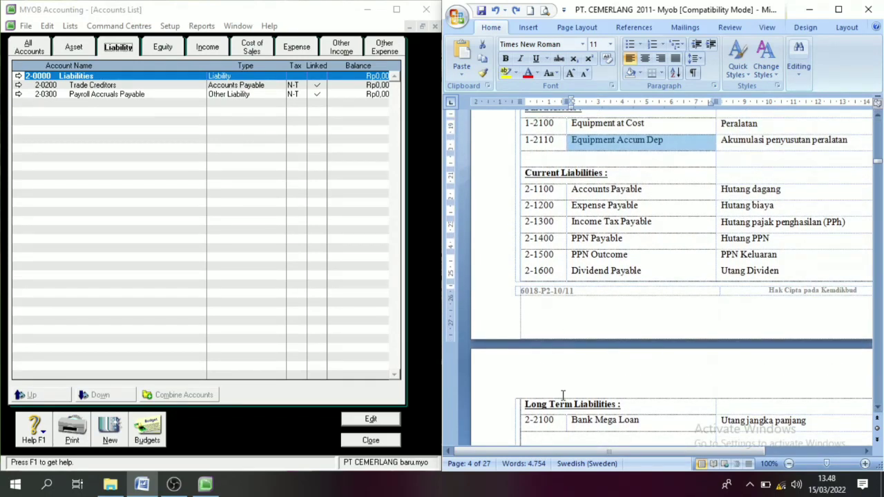
Step: Create a Liability header account 2-1000 named CURRENT LIABILITIES and save it
left_click(109, 446)
left_click(46, 82)
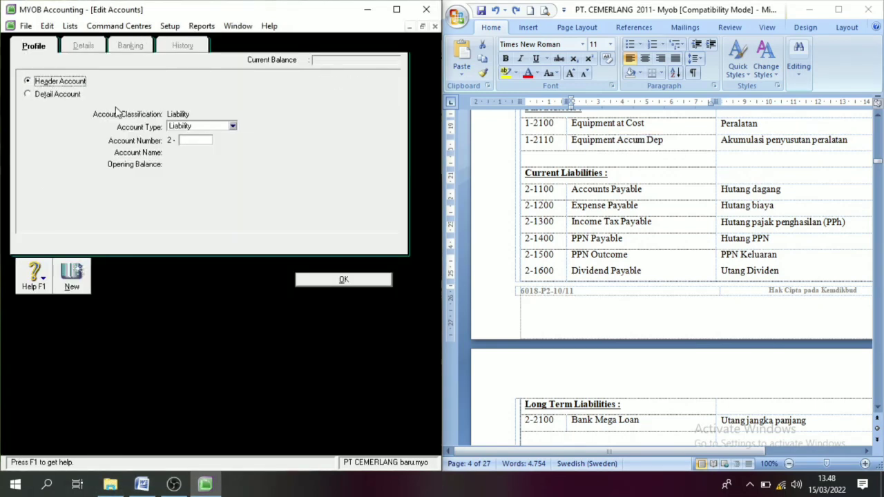
left_click(210, 138)
type("1000")
key("Tab")
type("CU")
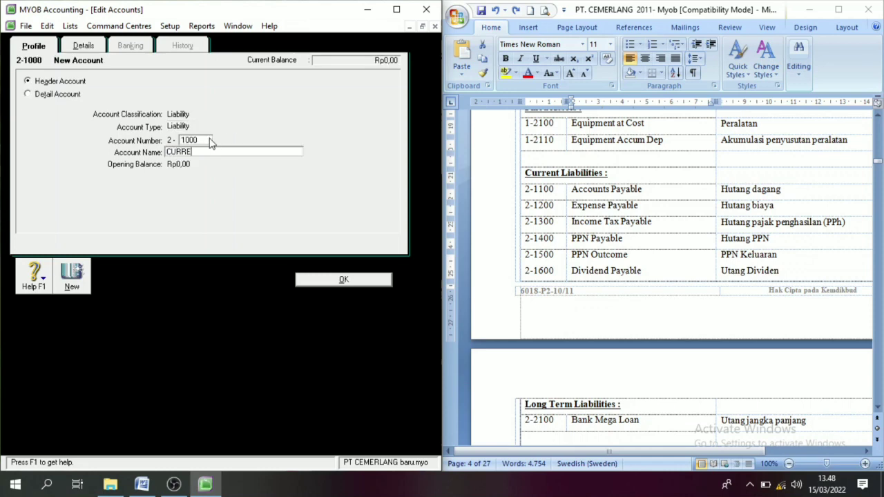
type("RRENT LIABILITIES")
key("Tab")
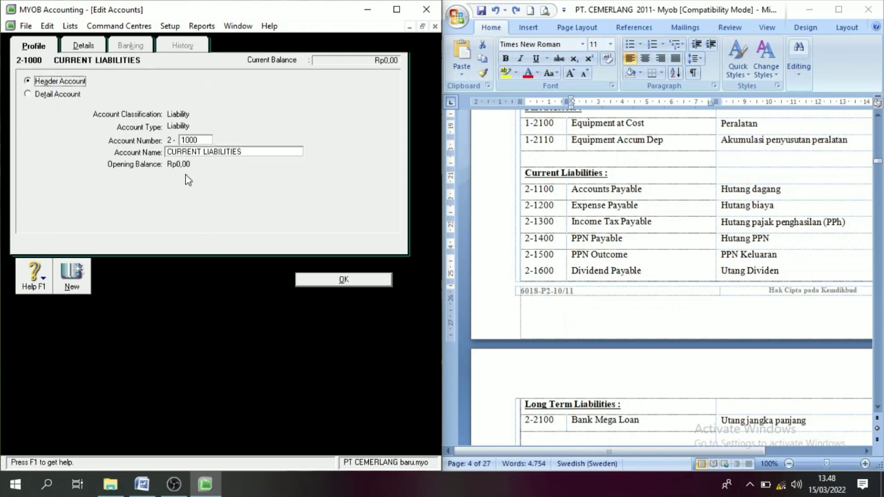
left_click(328, 283)
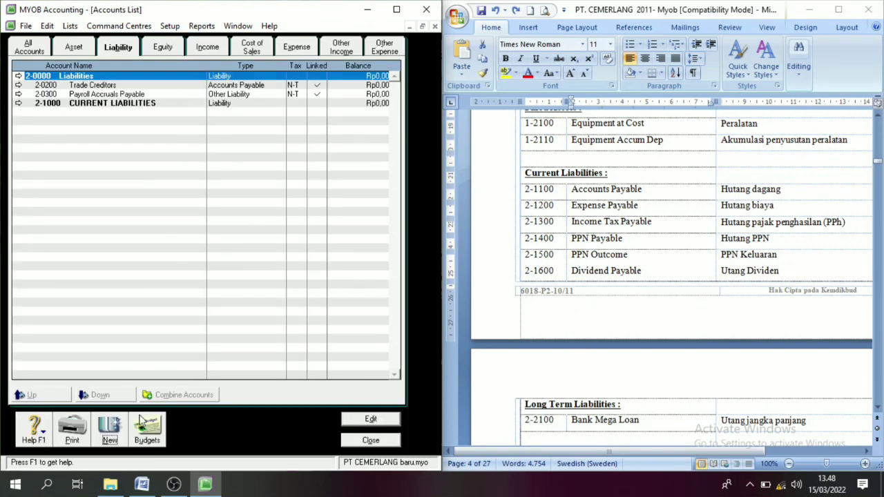
Step: Create a Liability header account 2-2000 named LONG TERM LIABILTIES and save it
left_click(111, 432)
left_click(28, 81)
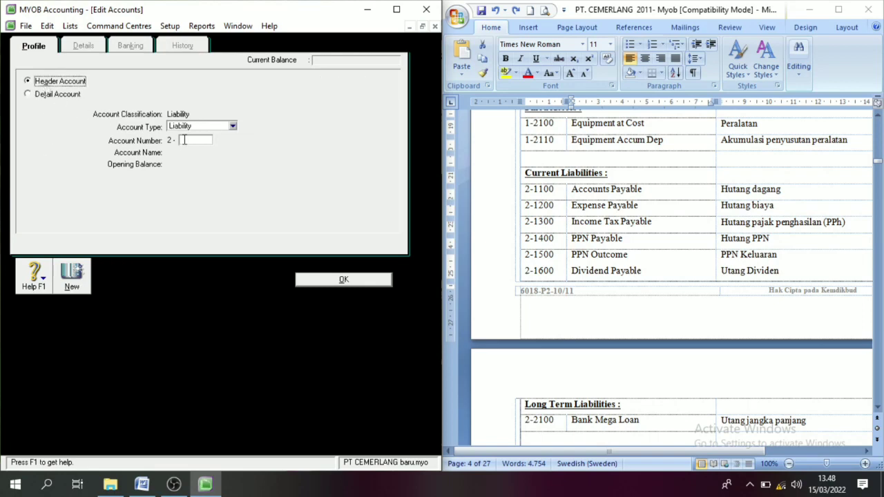
left_click(207, 141)
key("Tab")
type("L")
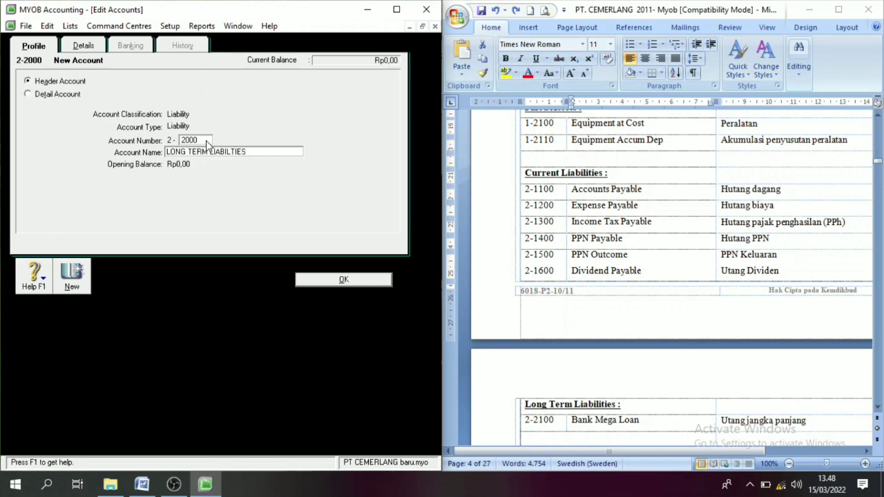
left_click(338, 279)
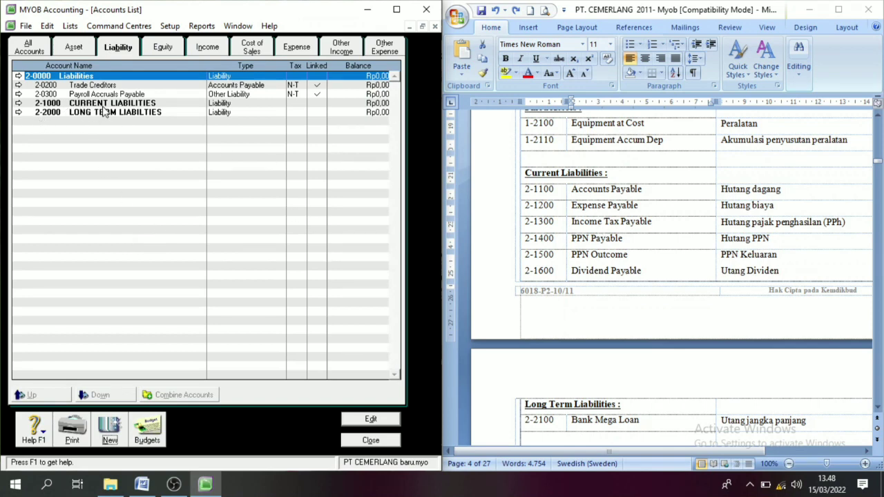
left_click(591, 189)
left_click_drag(592, 188, 594, 270)
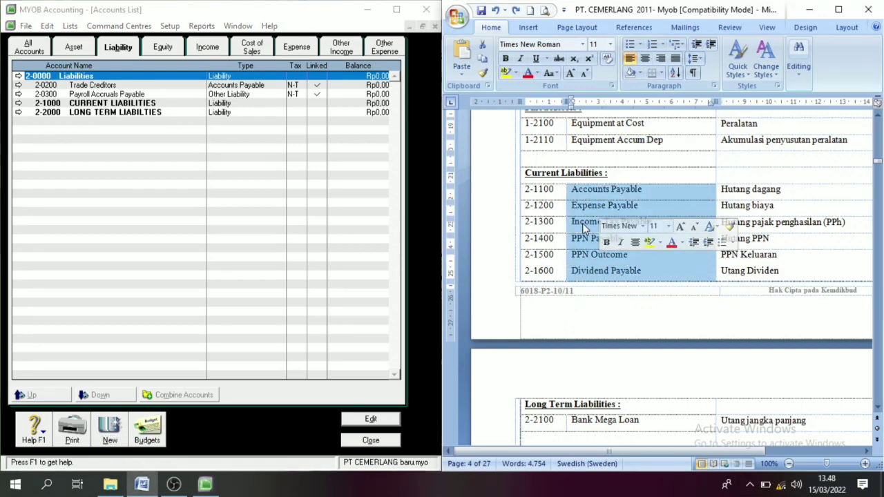
left_click(599, 192)
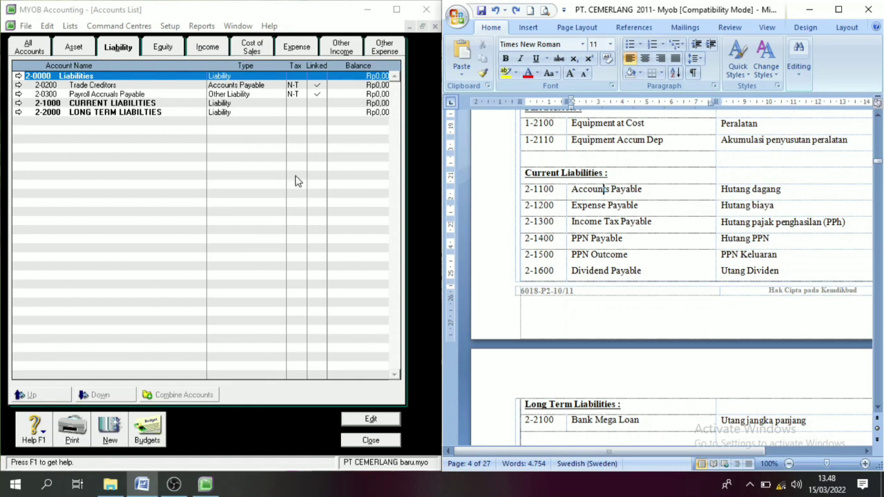
Step: Renumber the Trade Creditors account to 2-1100, rename it Accounts Payable as copied from the Word list, and save it
left_click(82, 86)
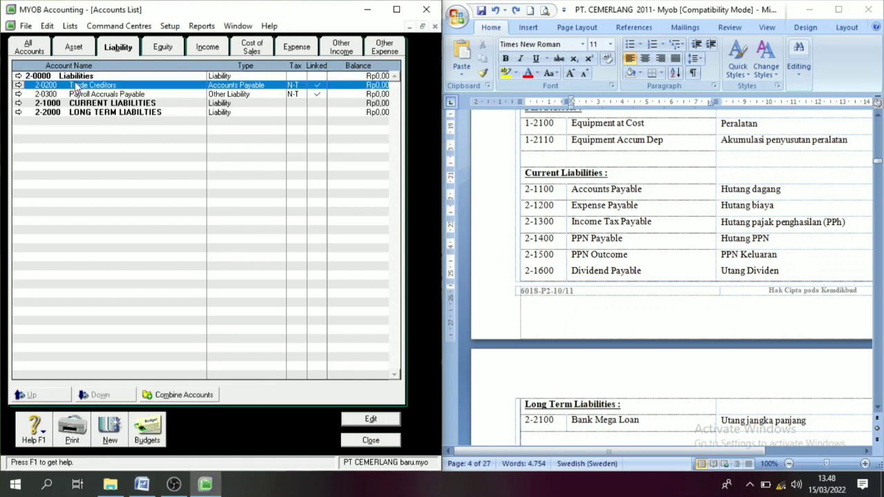
left_click(18, 85)
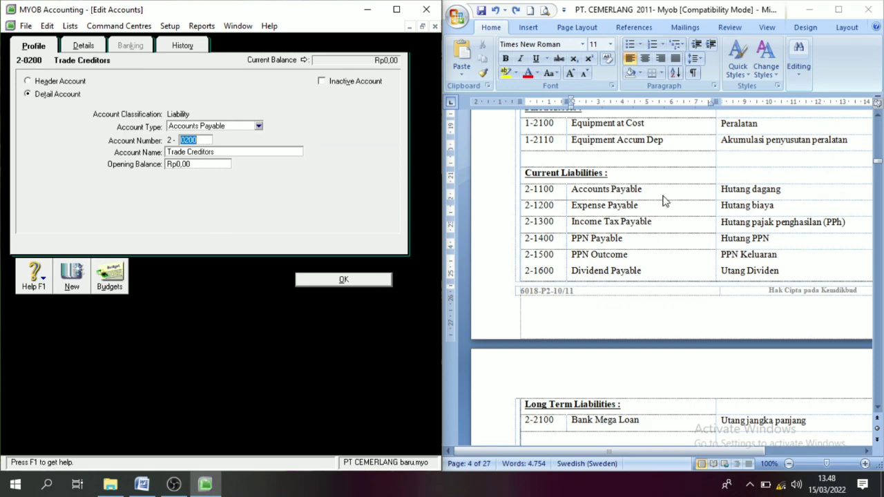
type("11")
key("Tab")
triple_click(617, 198)
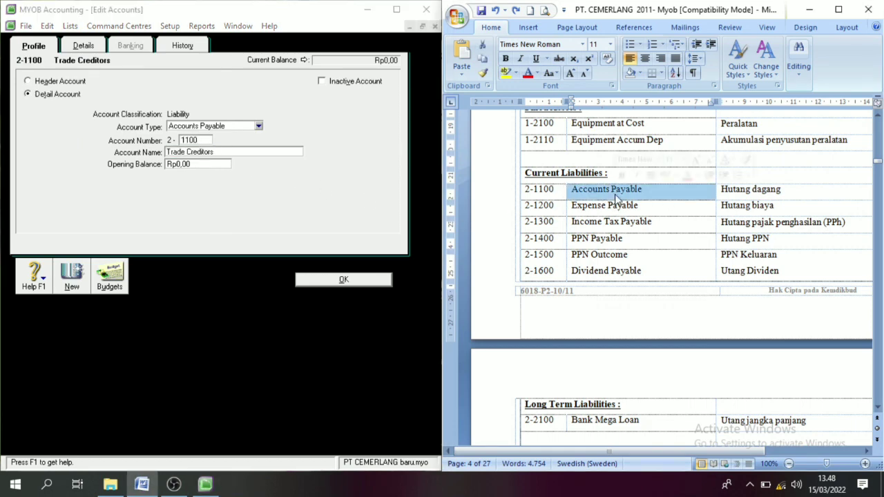
left_click(270, 214)
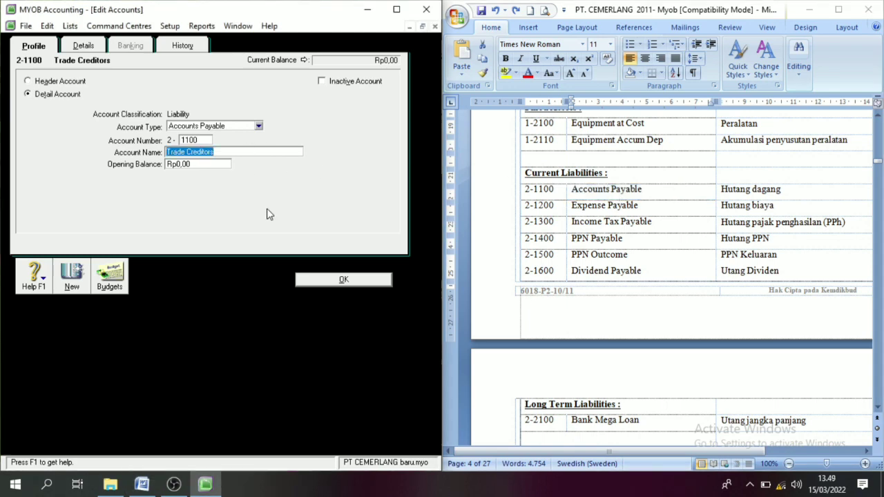
key("ctrl+v")
left_click(344, 279)
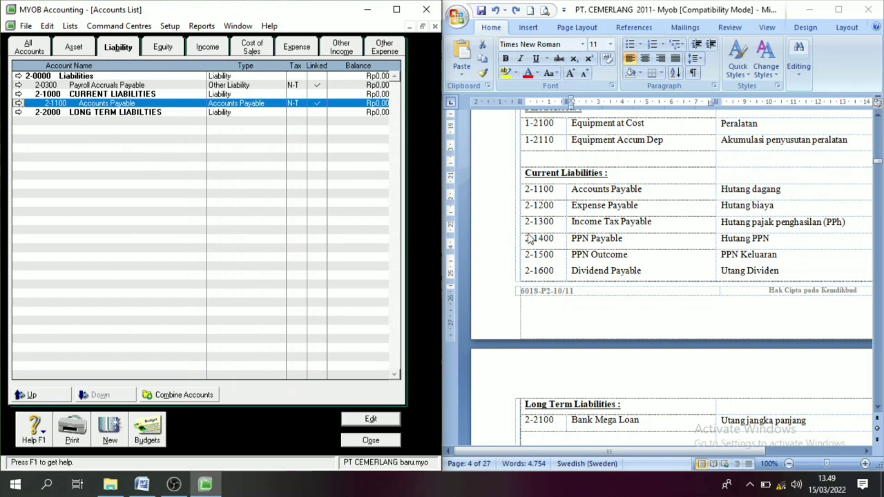
Step: Renumber the Payroll Accruals Payable account to 2-1200, rename it Expense Payable as copied from the Word list, and save it
left_click(19, 85)
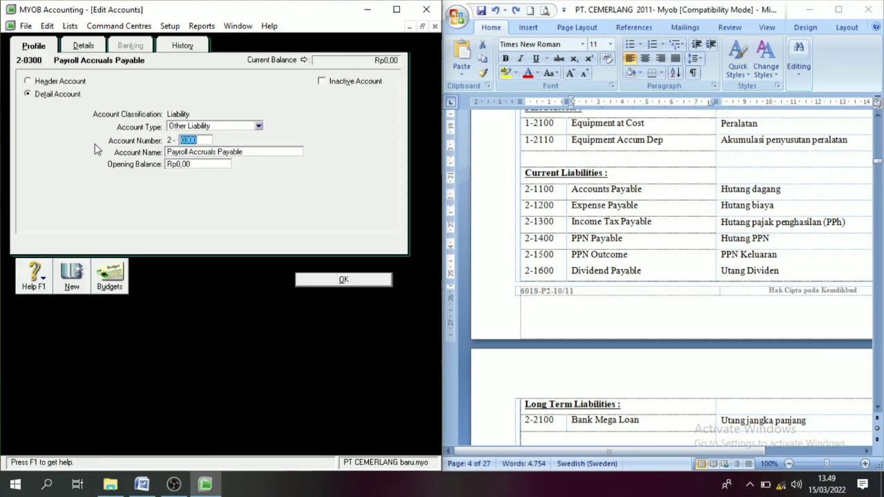
type("1200")
key("Tab")
triple_click(604, 205)
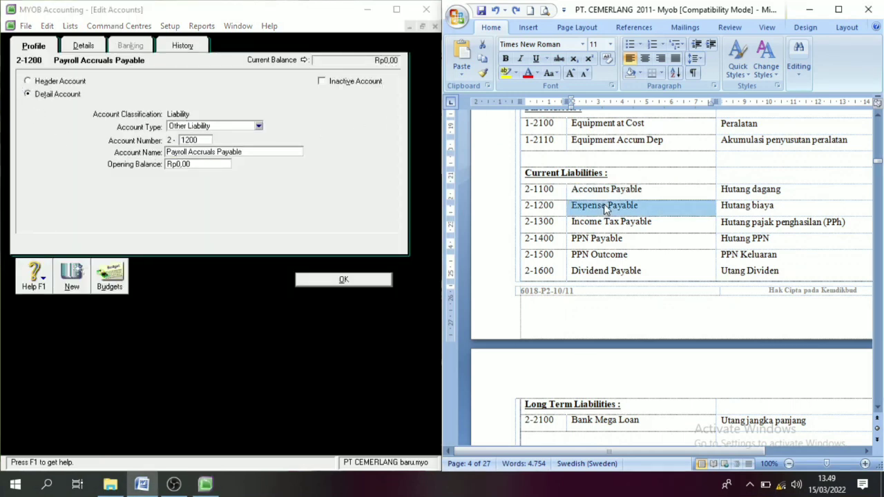
left_click(292, 167)
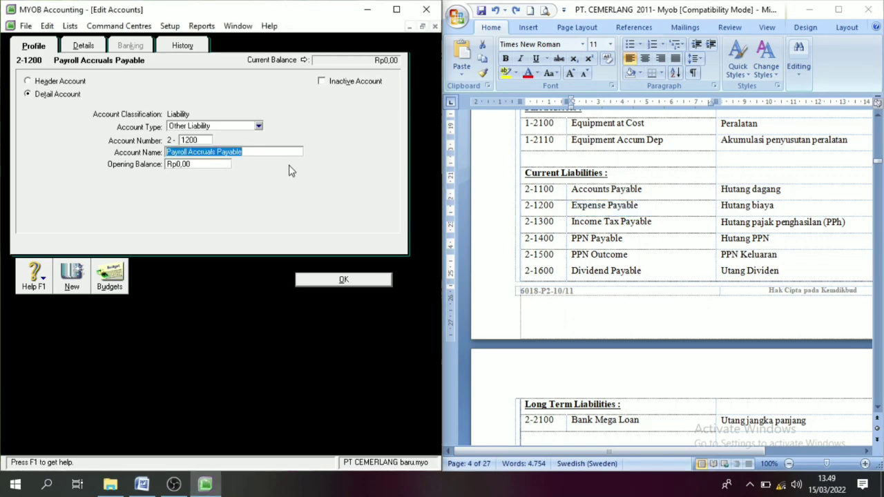
key("ctrl+v")
left_click(321, 279)
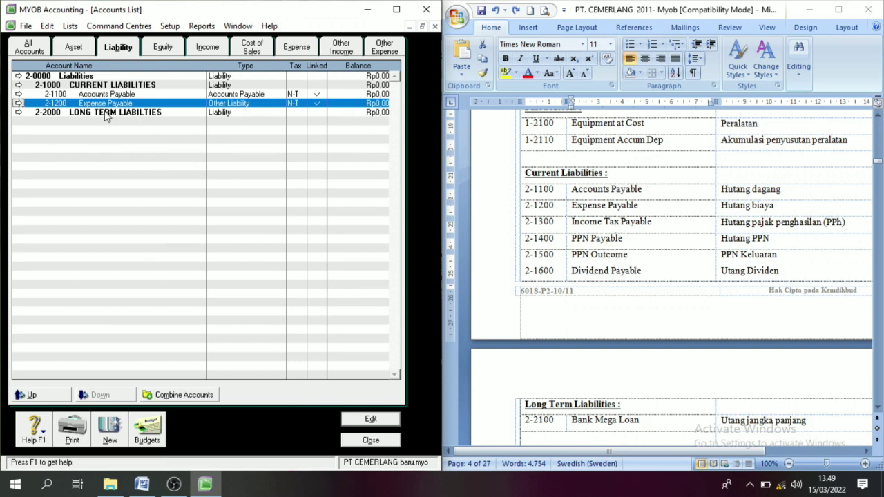
Step: Add a new Other Liability detail account 2-1300 with the name Income Tax Payable copied from the Word list
left_click(108, 436)
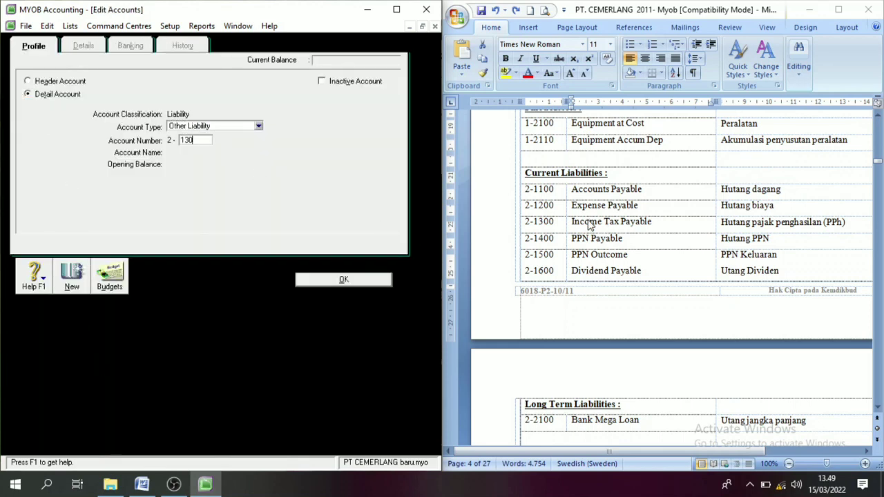
key("Tab")
triple_click(617, 228)
key("ctrl+c")
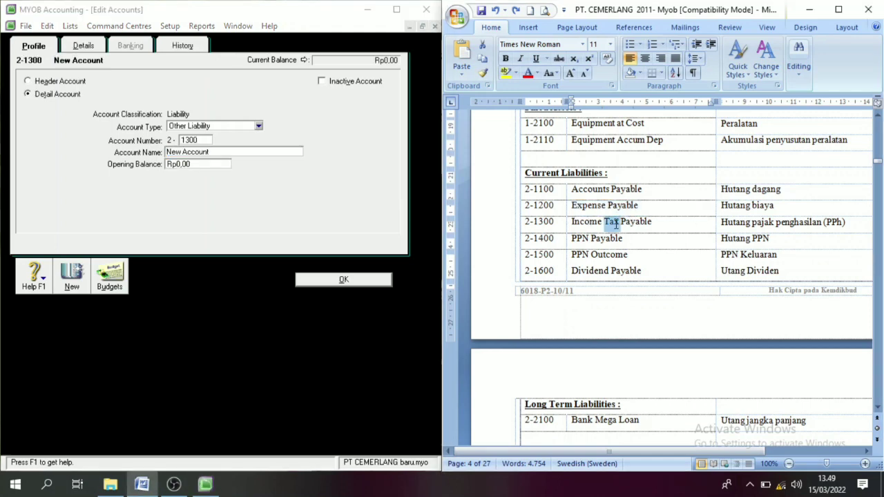
left_click(281, 205)
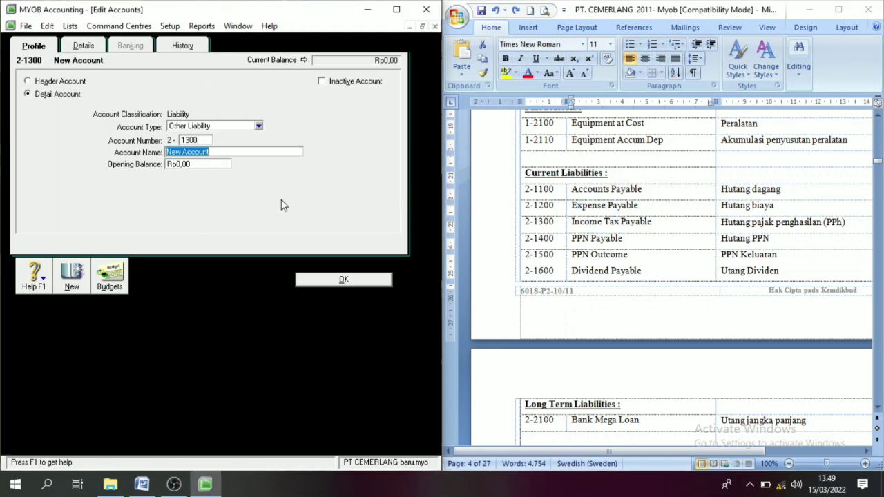
key("ctrl+v")
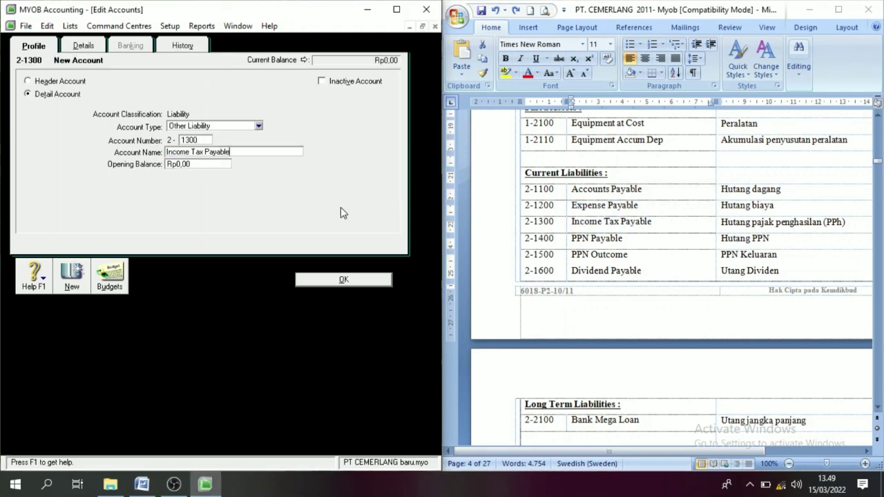
Step: Add a new Other Liability detail account 2-1400 with the name PPN Payable copied from the Word list
left_click(73, 284)
type("14")
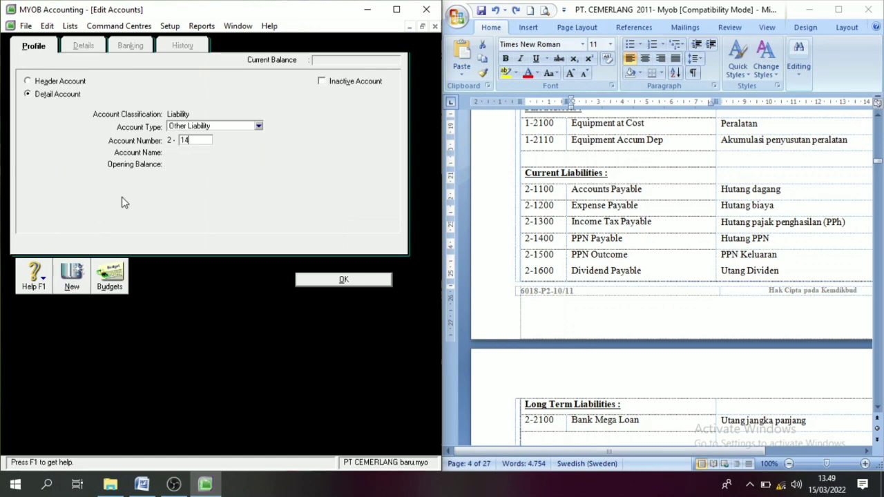
type("00")
key("Tab")
triple_click(605, 239)
key("ctrl+c")
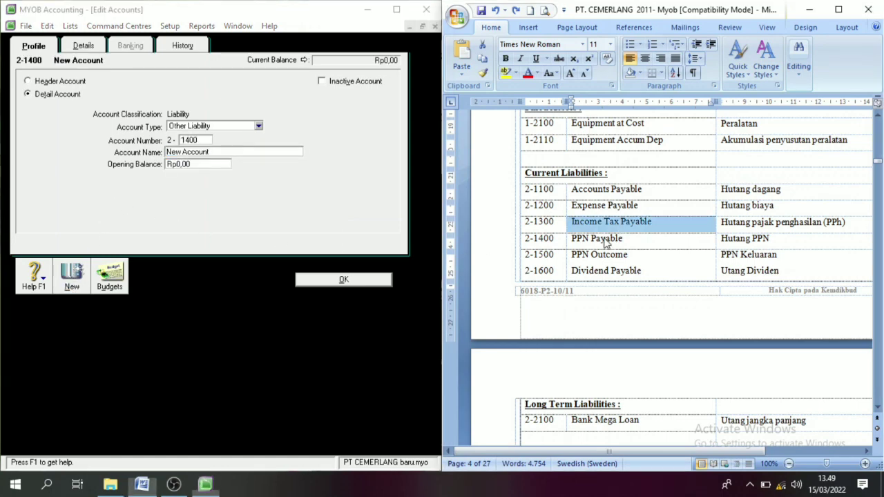
left_click(277, 186)
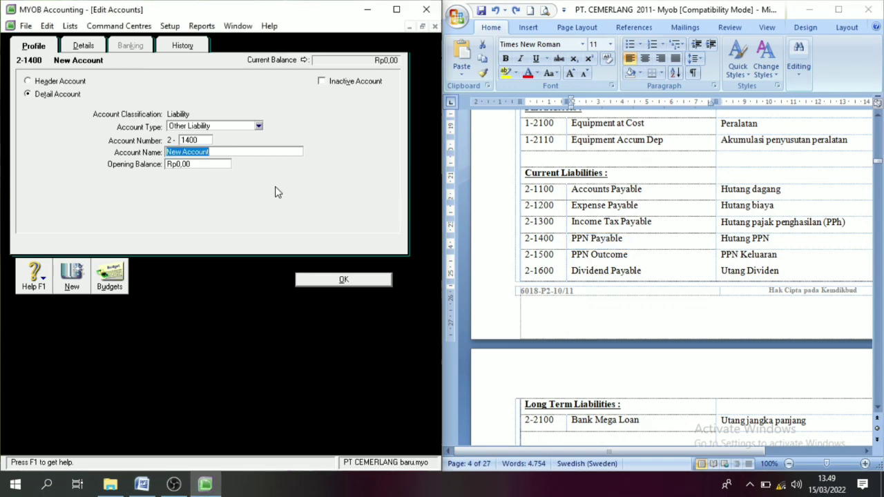
key("ctrl+v")
Step: Add a new Other Liability detail account 2-1500 with the name PPN Outcome copied from the Word list
left_click(74, 283)
type("1500")
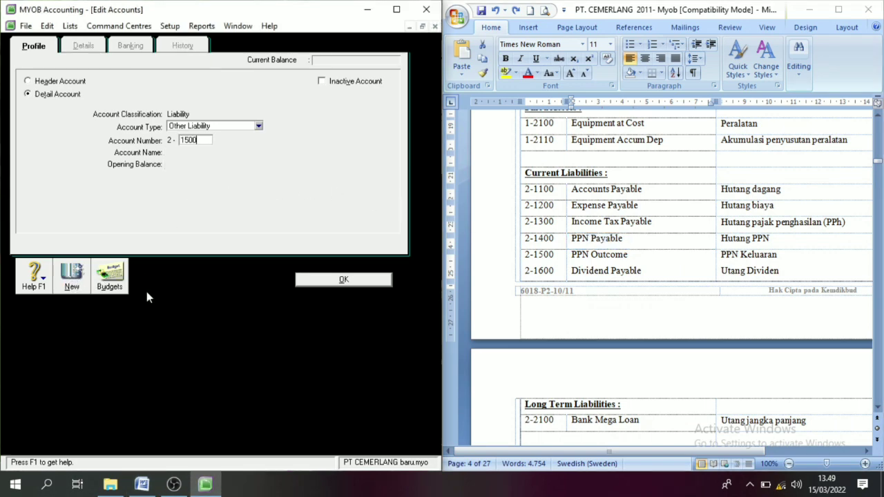
key("Tab")
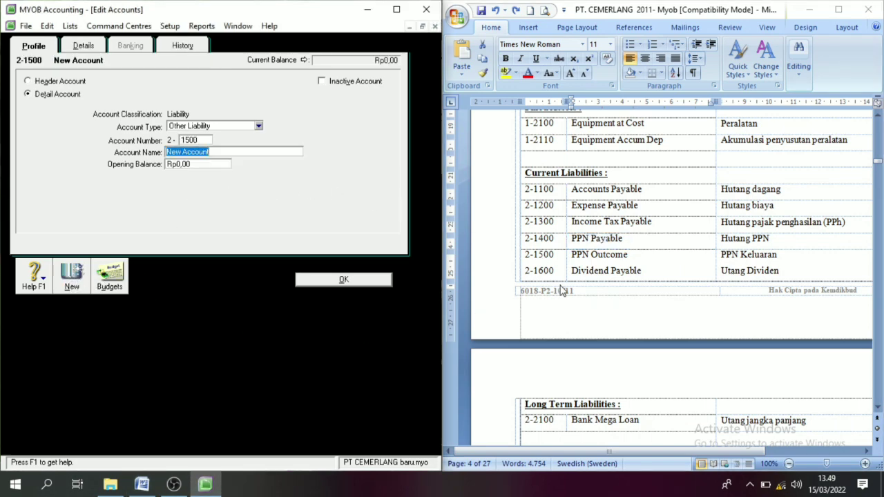
double_click(617, 255)
left_click(621, 257)
left_click_drag(630, 255, 572, 254)
key("ctrl+c")
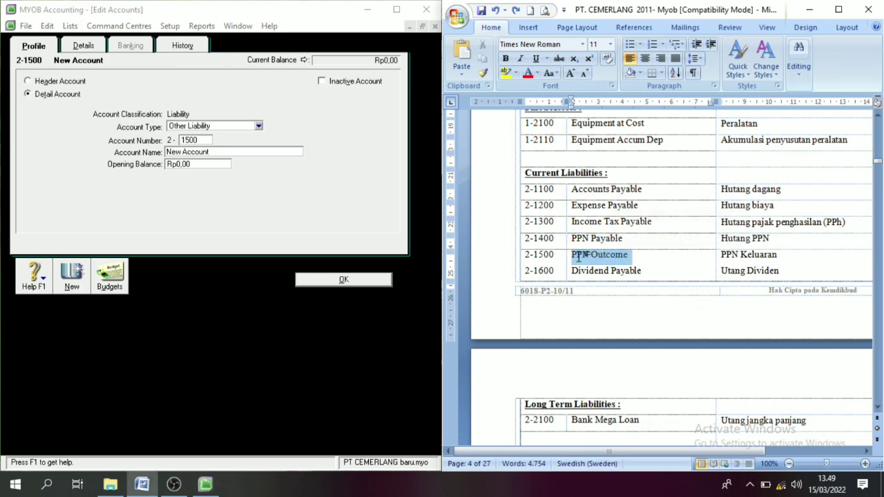
left_click(308, 240)
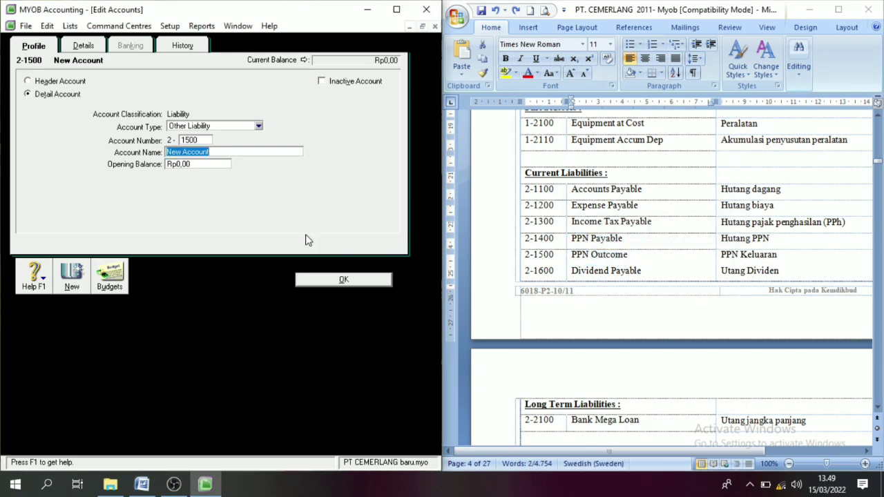
key("ctrl+v")
Step: Add a new Other Liability detail account 2-1600 with the name Dividend Payable copied from the Word list, and save it
left_click(72, 280)
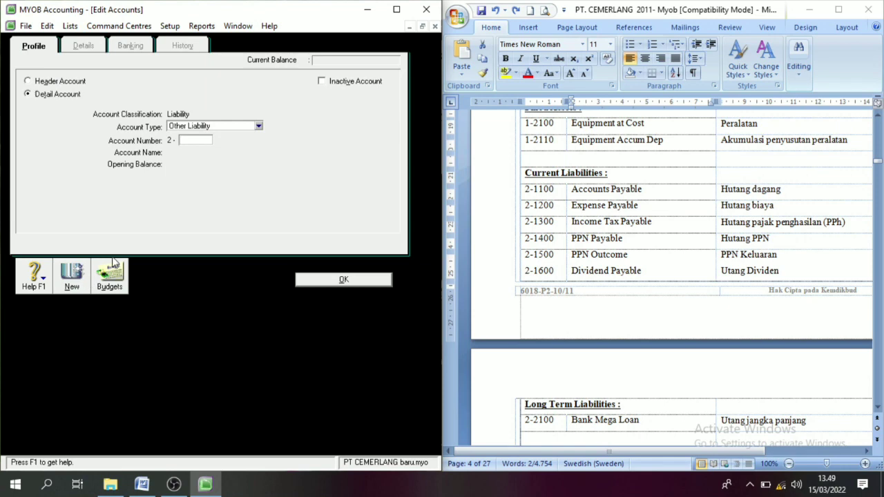
key("Tab")
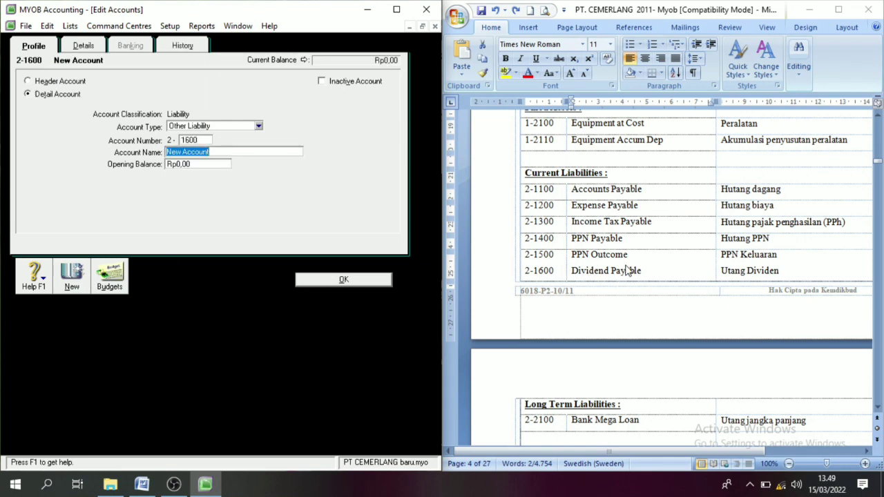
left_click_drag(630, 271, 585, 273)
key("ctrl+c")
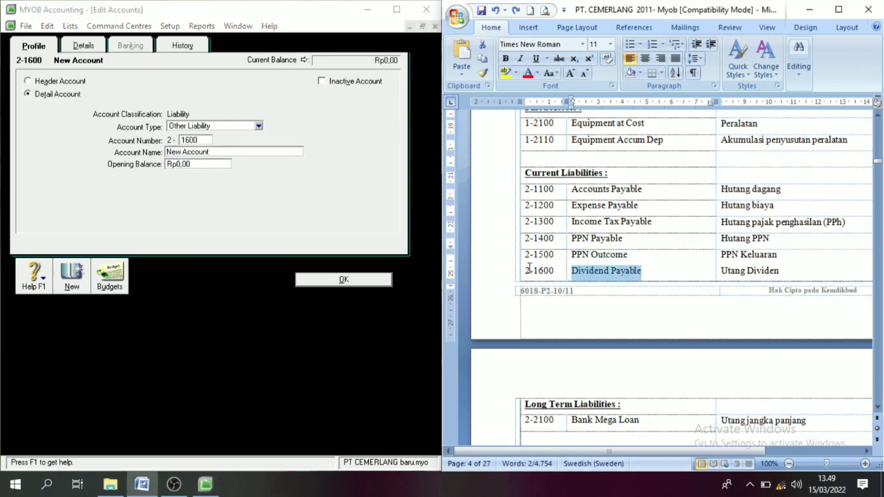
left_click(247, 203)
key("ctrl+v")
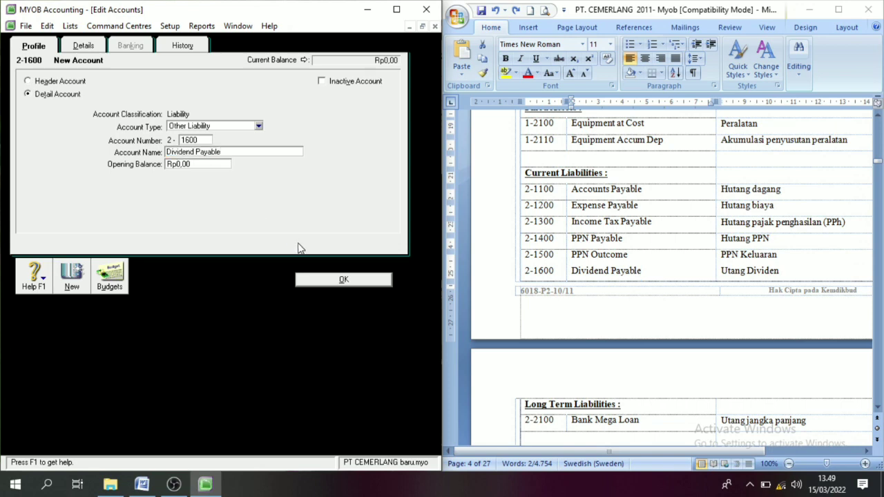
left_click(348, 279)
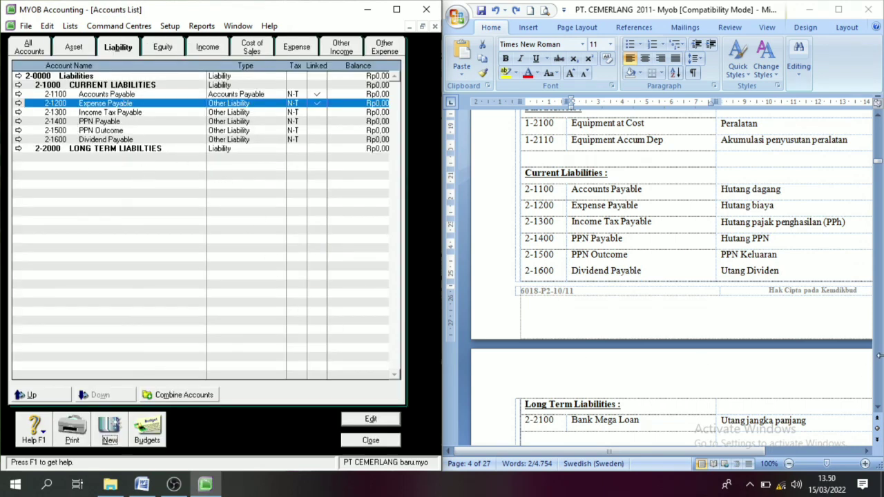
Step: Add an Other Liability detail account 2-2100 under the long-term liabilities header, named Bank Mega Loan as copied from the Word list, and save it
left_click(878, 409)
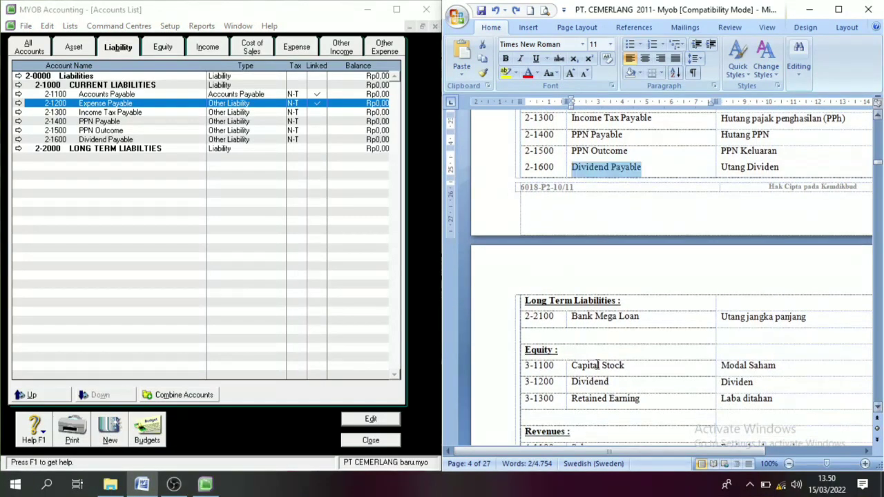
left_click(81, 150)
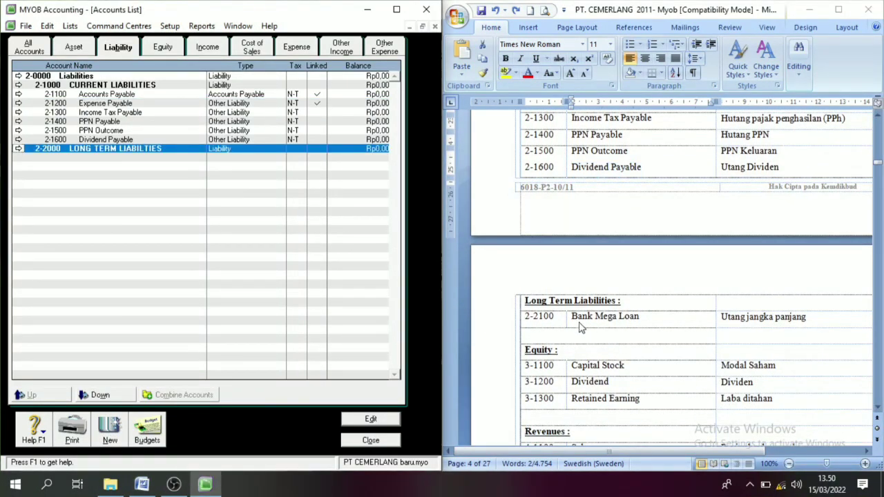
left_click(111, 434)
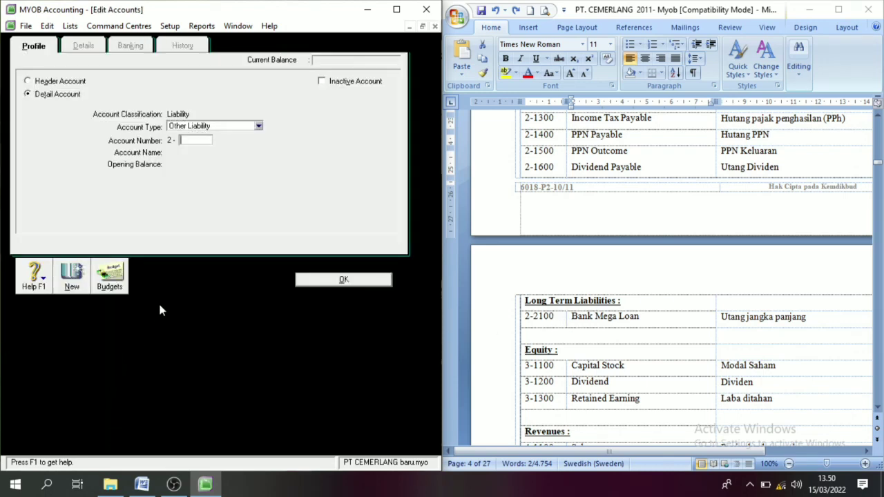
key("Tab")
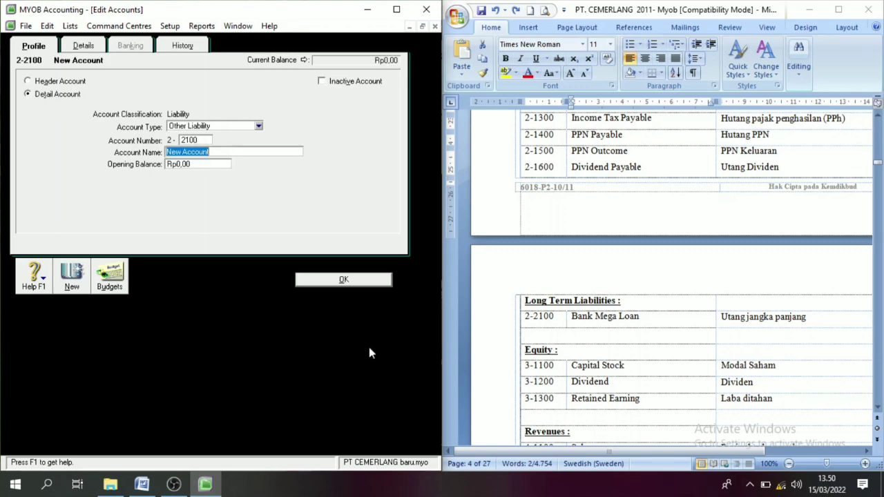
double_click(590, 320)
triple_click(591, 320)
key("ctrl+c")
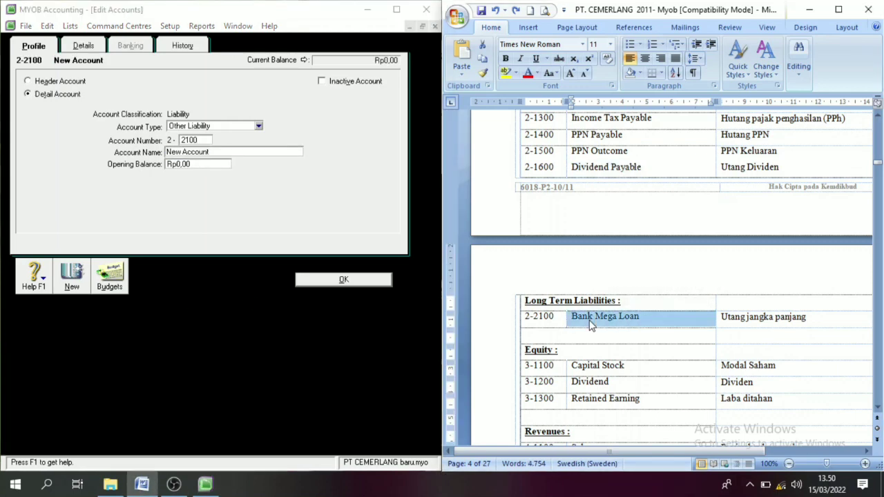
left_click(246, 214)
key("ctrl+v")
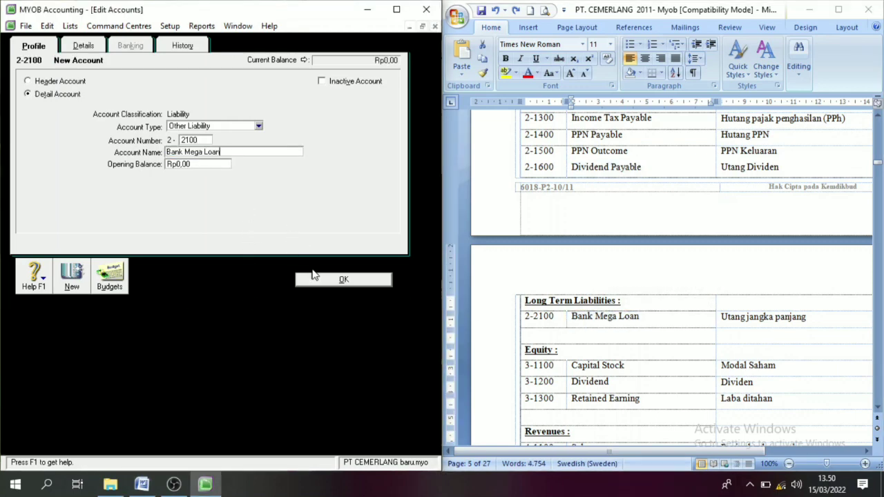
left_click(344, 282)
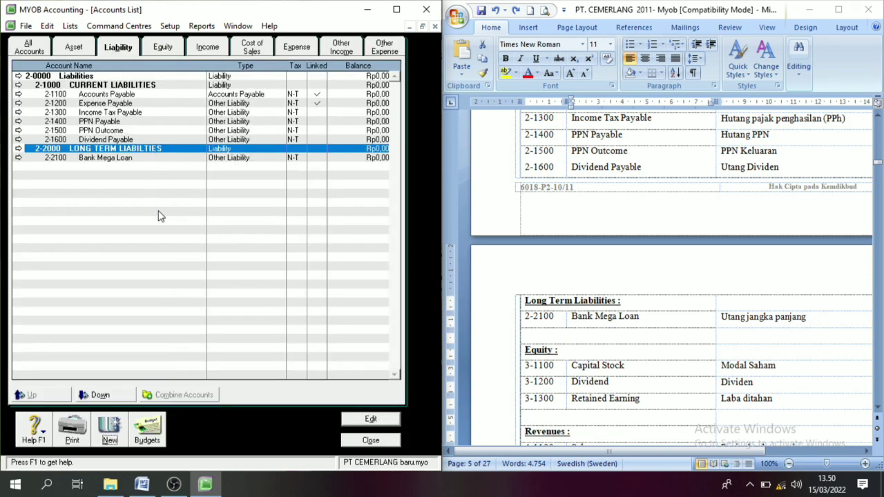
Step: Add an Equity detail account 3-1100 with the name Capital Stock copied from the Word list, and save it
left_click(163, 49)
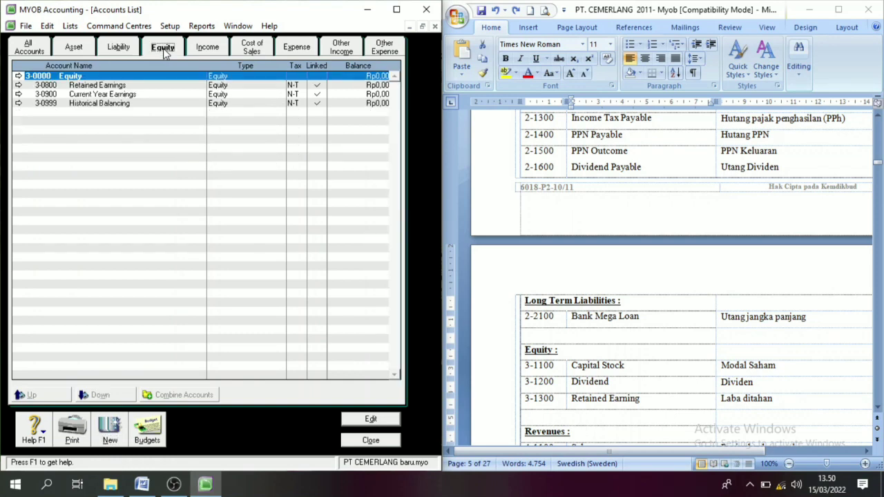
left_click(878, 409)
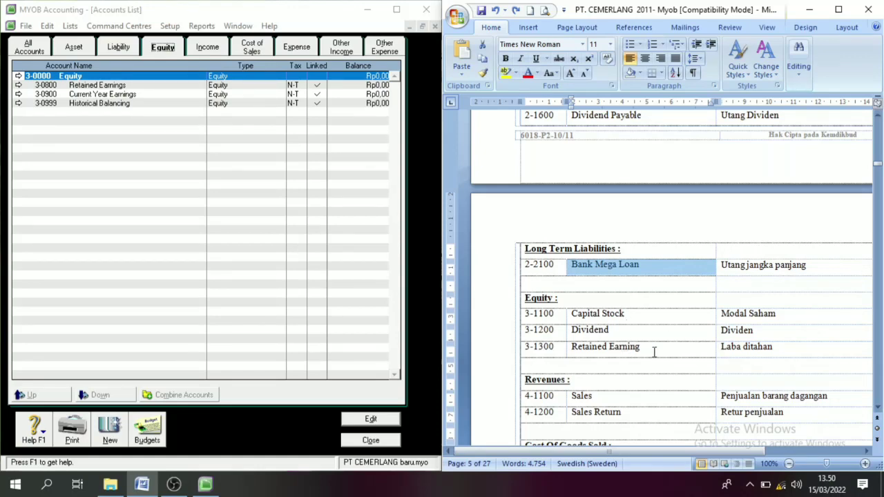
left_click(597, 316)
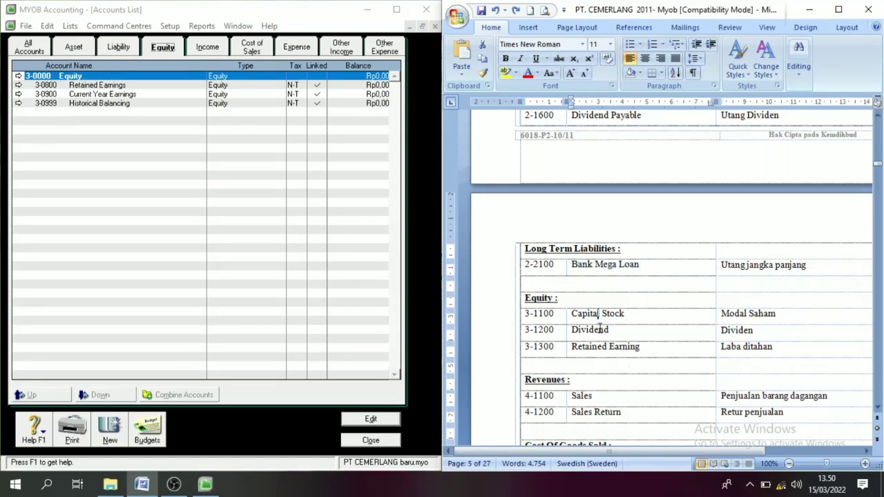
left_click_drag(599, 325, 604, 346)
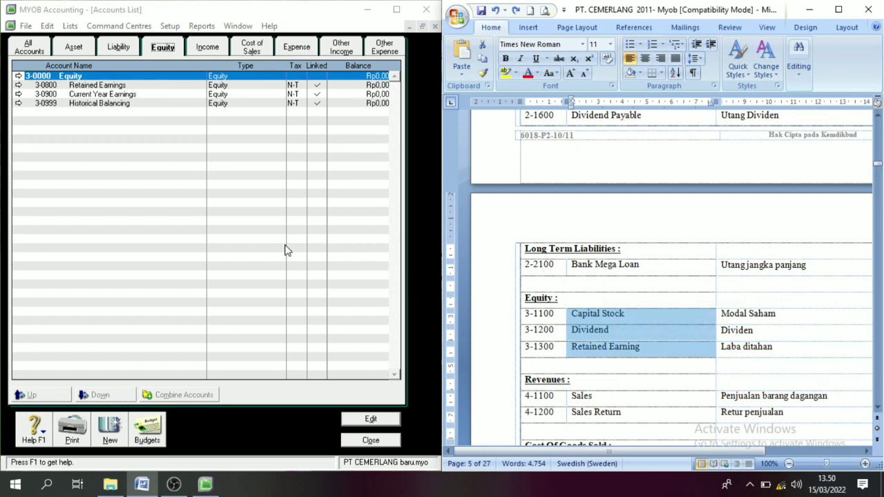
left_click(90, 86)
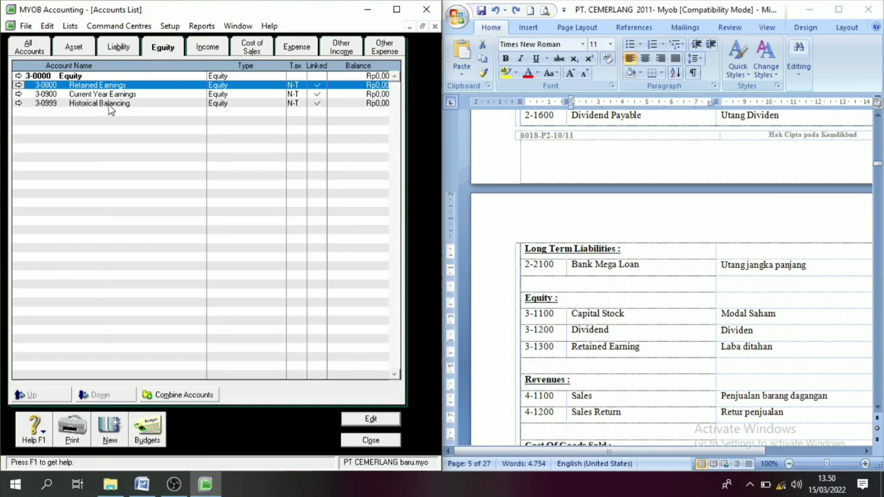
left_click(109, 104)
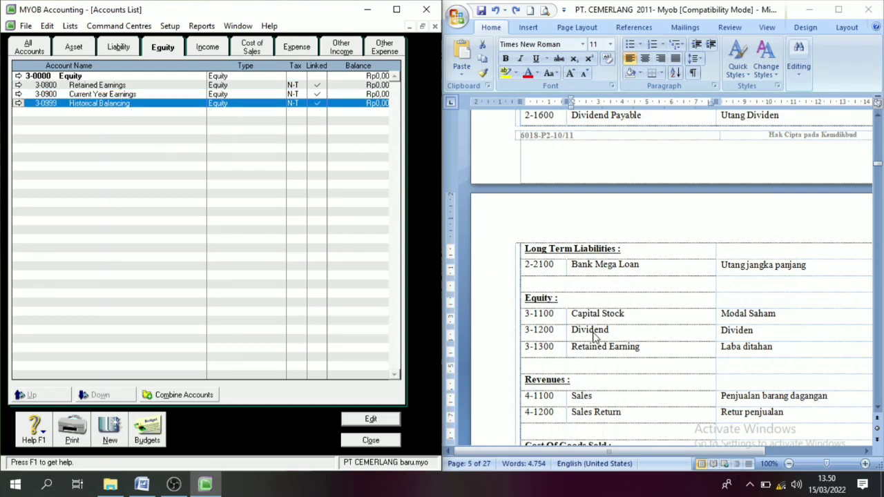
left_click(111, 433)
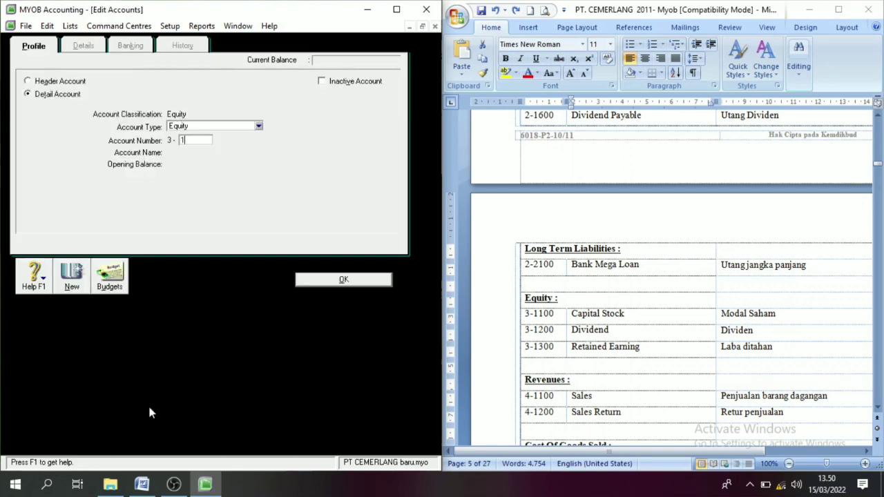
key("Tab")
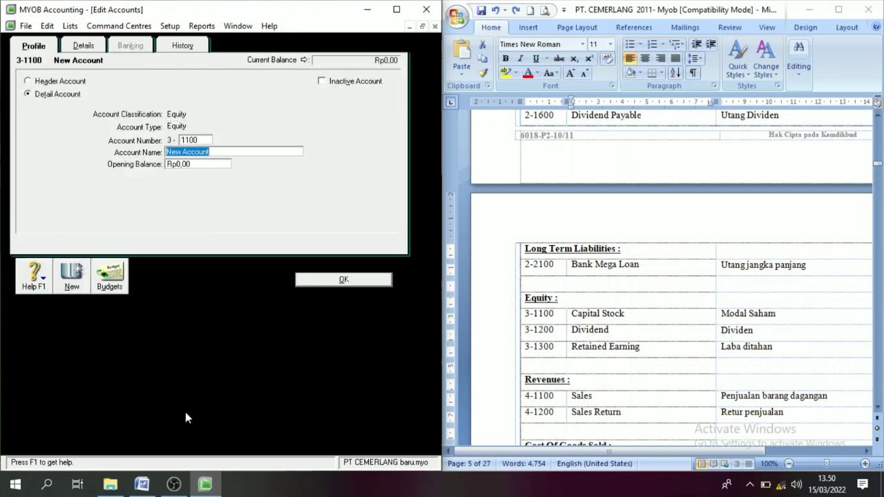
triple_click(616, 316)
key("ctrl+c")
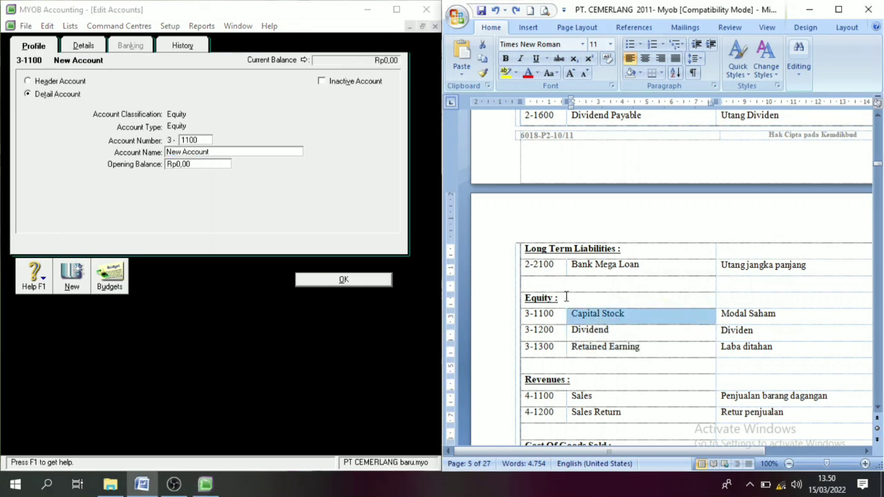
left_click(307, 232)
key("ctrl+v")
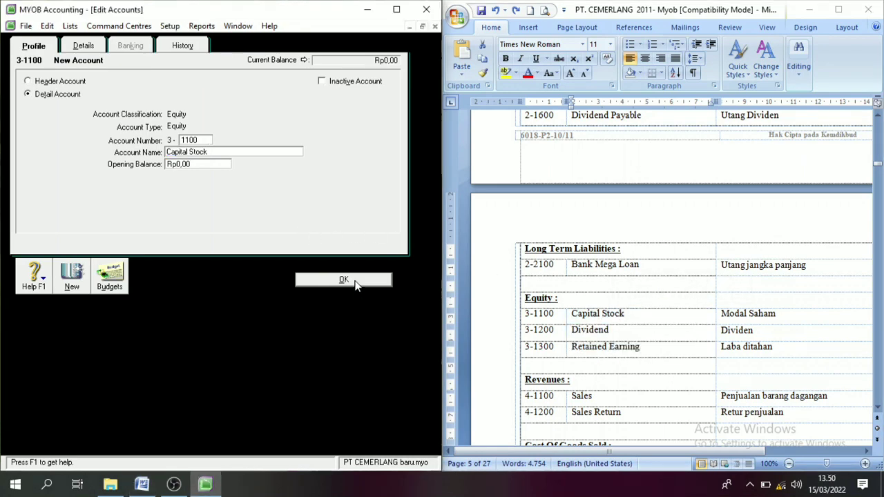
left_click(349, 282)
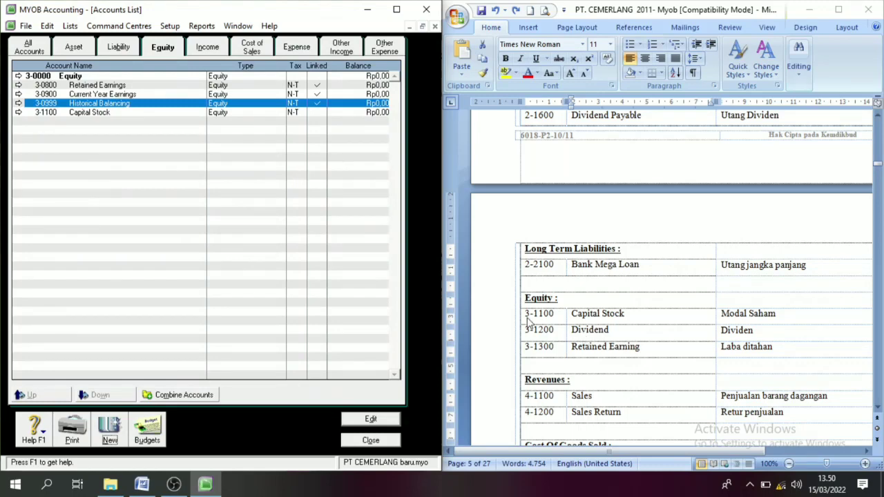
Step: Add an Equity detail account 3-1200 with the name Dividend copied from the Word list, and save it
left_click(112, 431)
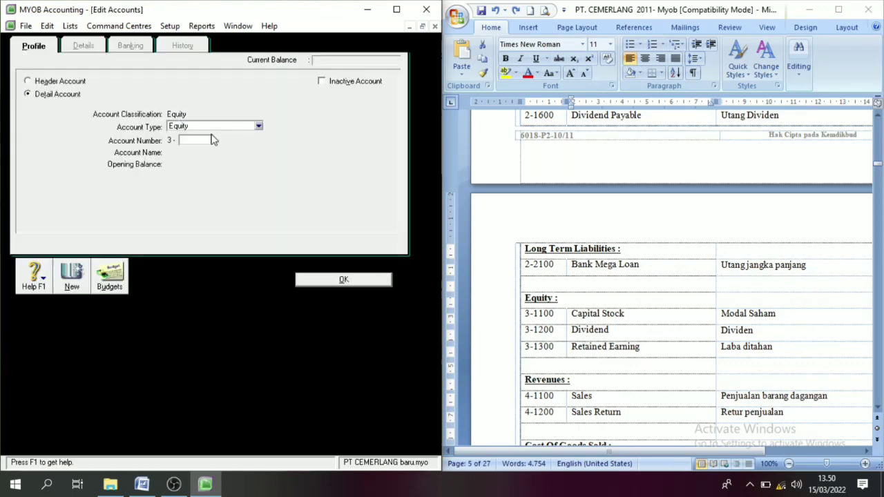
type("1200")
key("Tab")
double_click(590, 330)
key("ctrl+c")
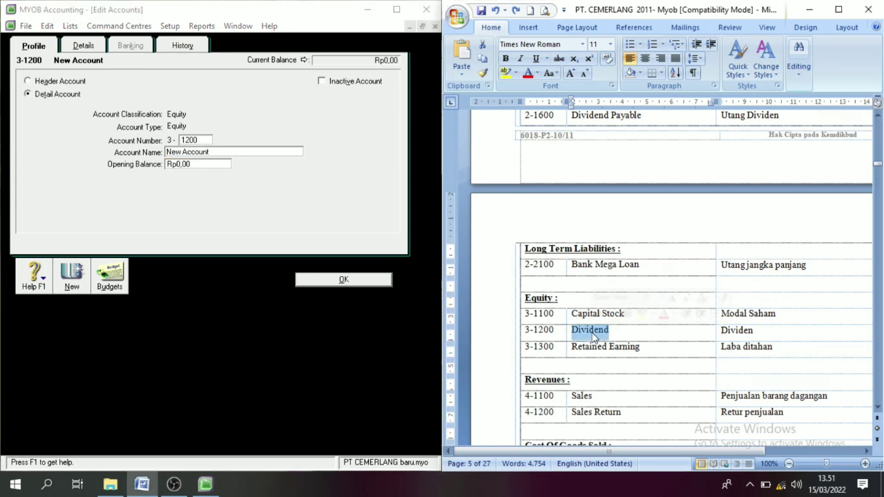
left_click(232, 220)
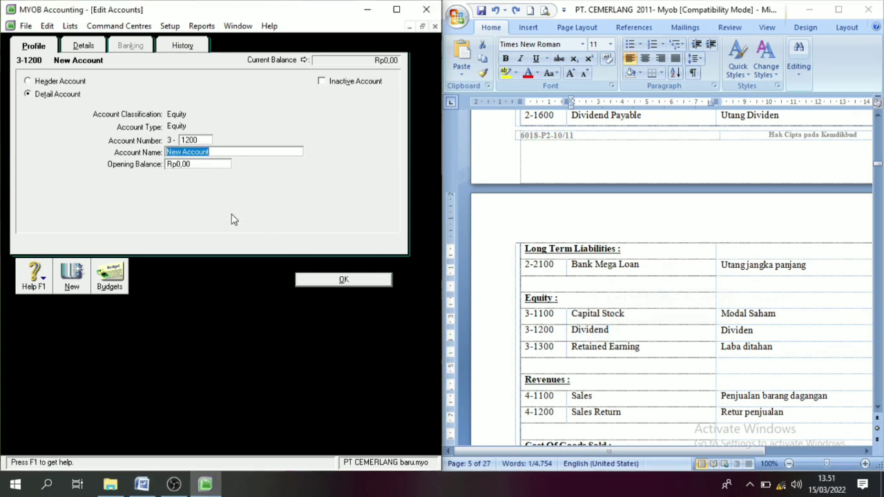
key("ctrl+v")
left_click(332, 279)
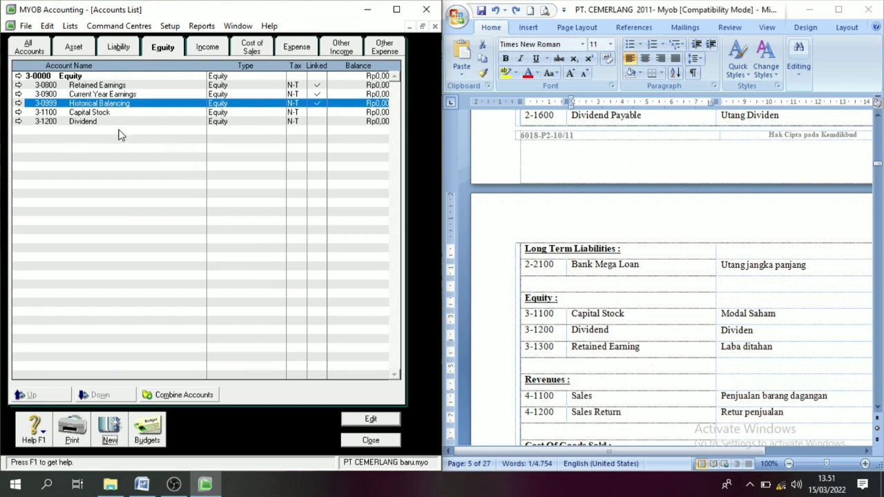
Step: Change the account number of the Retained Earnings equity account to 3-1300 and save it
left_click(91, 87)
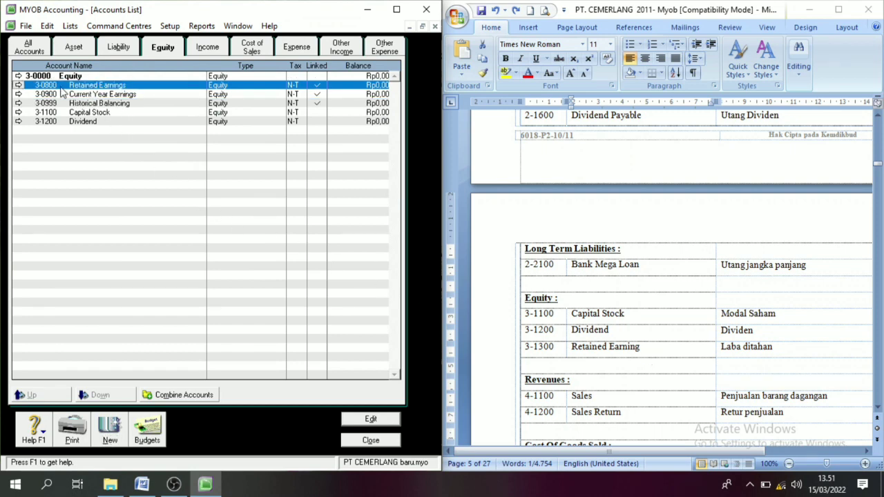
left_click(19, 85)
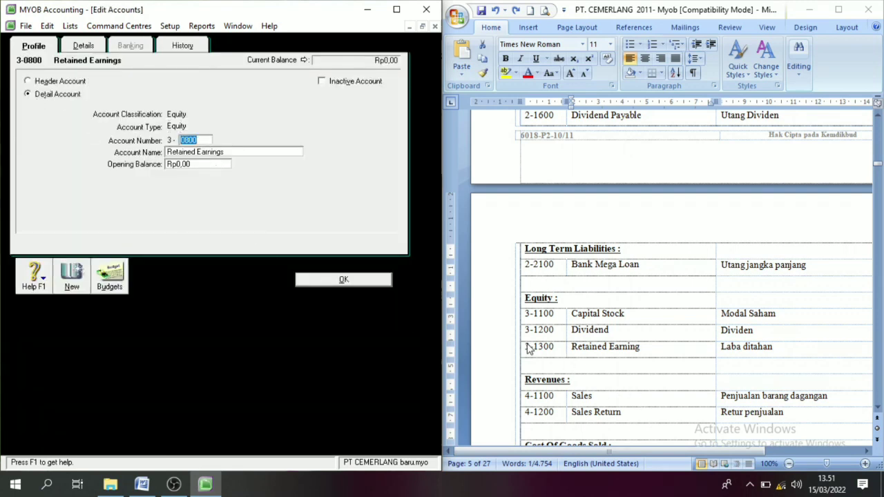
type("1300")
key("Tab")
left_click(337, 282)
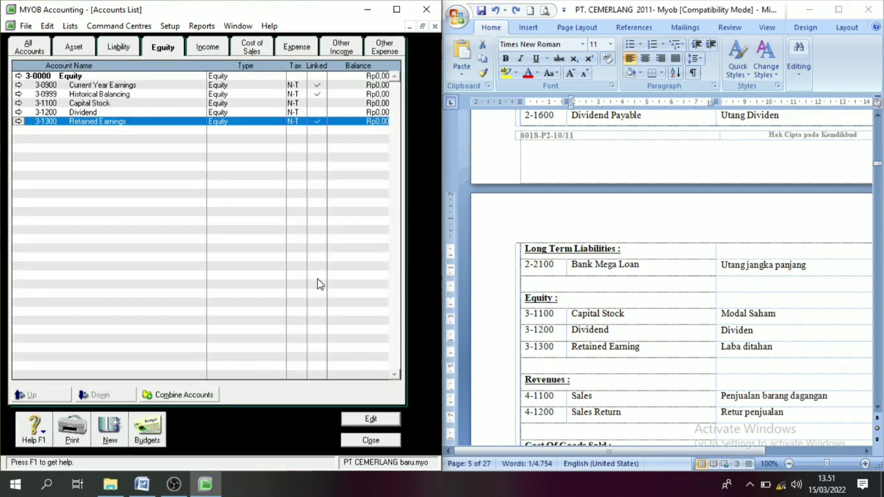
left_click(104, 95)
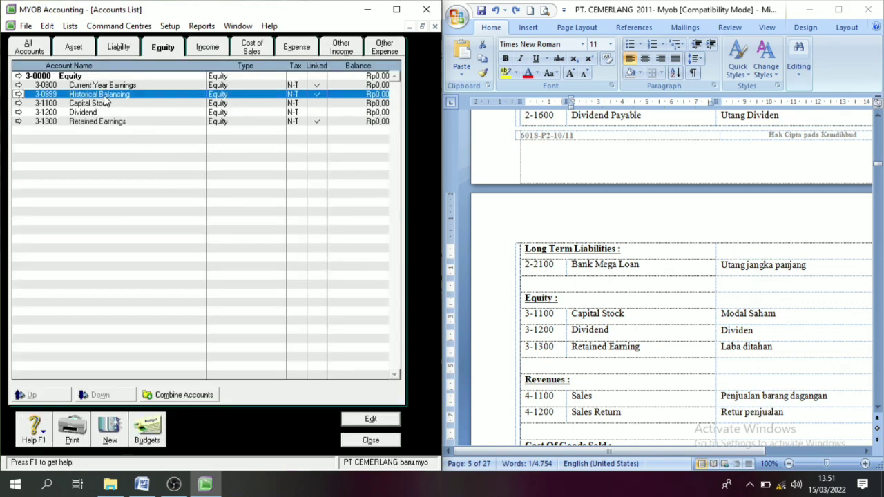
left_click(104, 87)
left_click(103, 94)
left_click(102, 88)
left_click(101, 93)
left_click(100, 87)
left_click(101, 94)
left_click(99, 87)
left_click(99, 95)
left_click(99, 86)
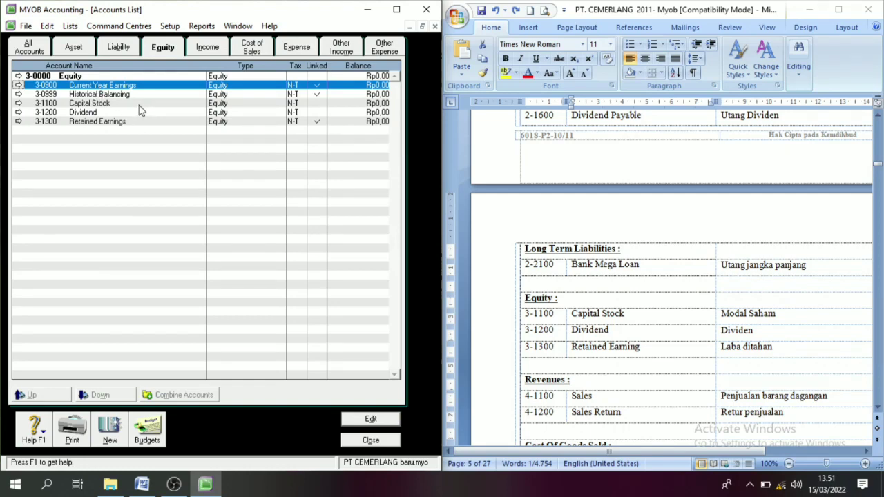
left_click(107, 96)
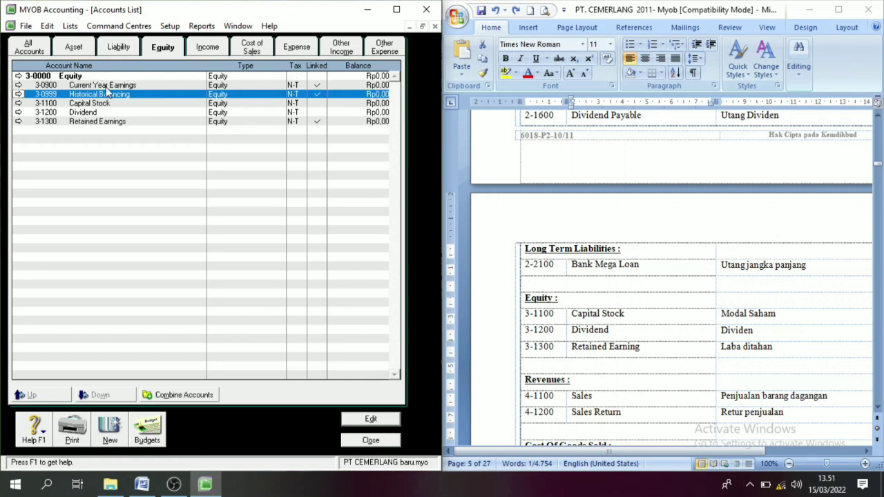
left_click(105, 87)
left_click(104, 94)
left_click(103, 87)
left_click(103, 94)
left_click(103, 87)
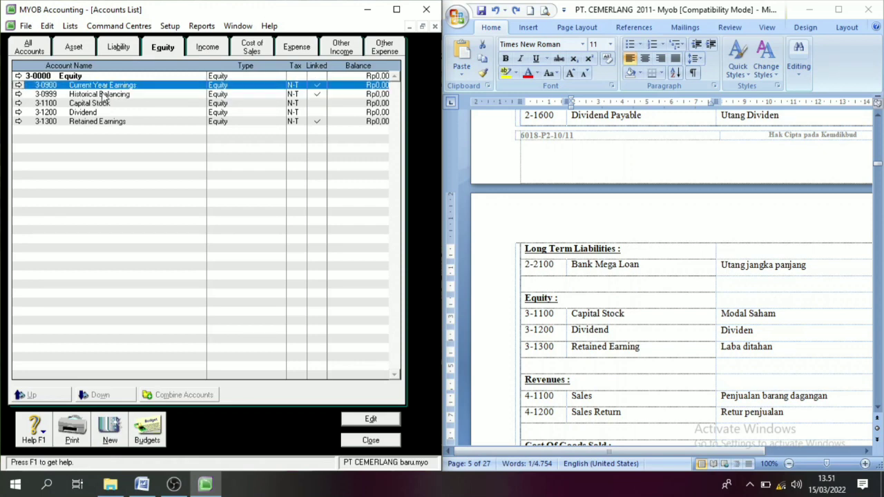
left_click(102, 94)
left_click(102, 86)
left_click(82, 105)
left_click(86, 122)
left_click(82, 104)
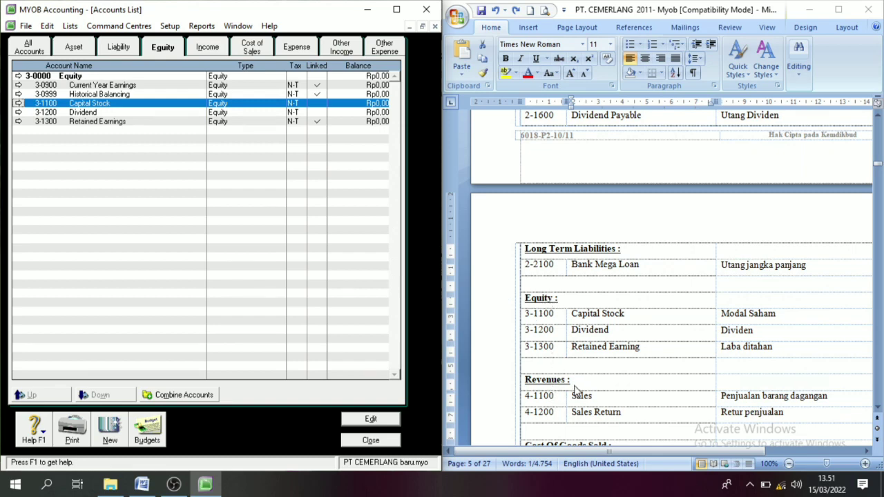
Step: Add an Income detail account 4-1100 with the name Sales copied from the Word list
scroll(880, 413, "down", 3)
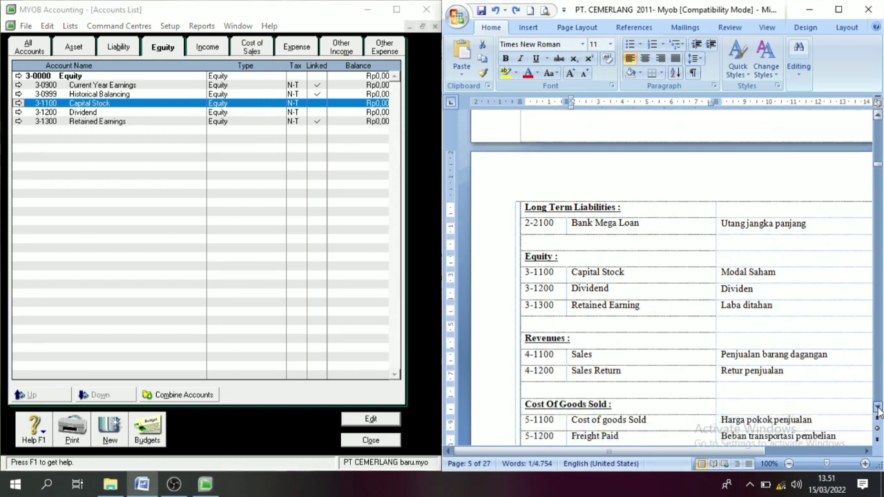
double_click(589, 268)
left_click(208, 50)
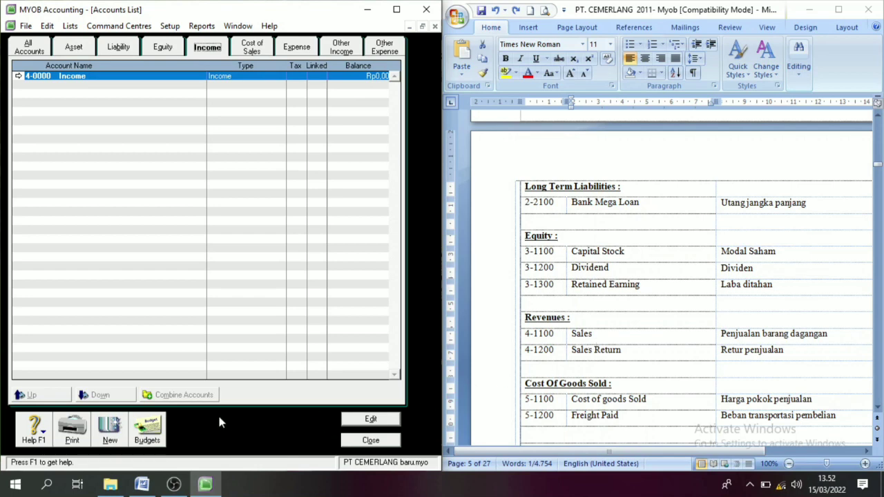
left_click(109, 438)
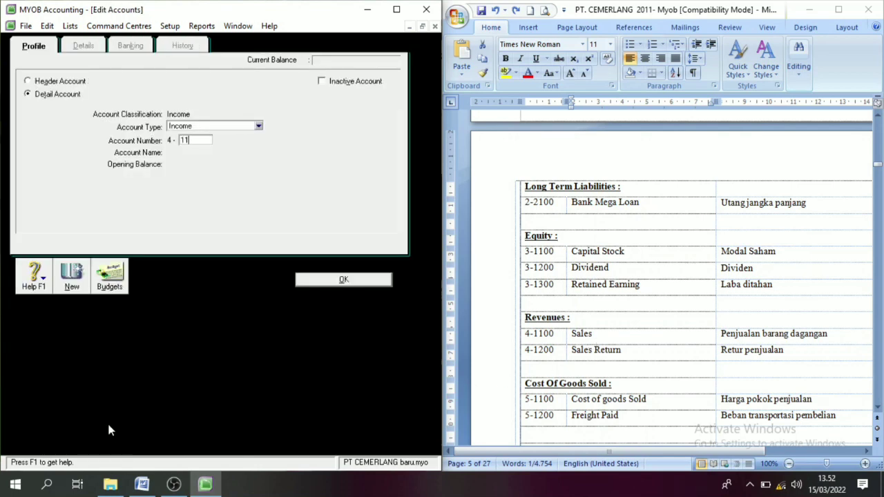
key("Tab")
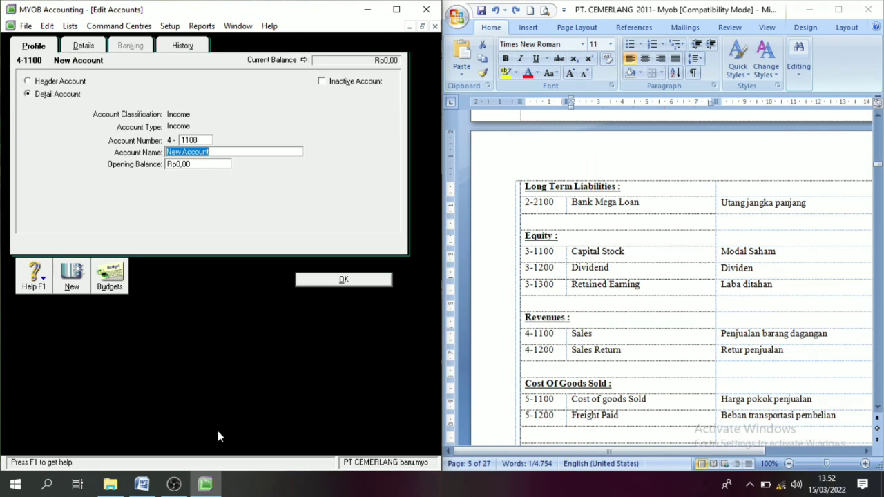
left_click(578, 336)
triple_click(579, 335)
key("ctrl+c")
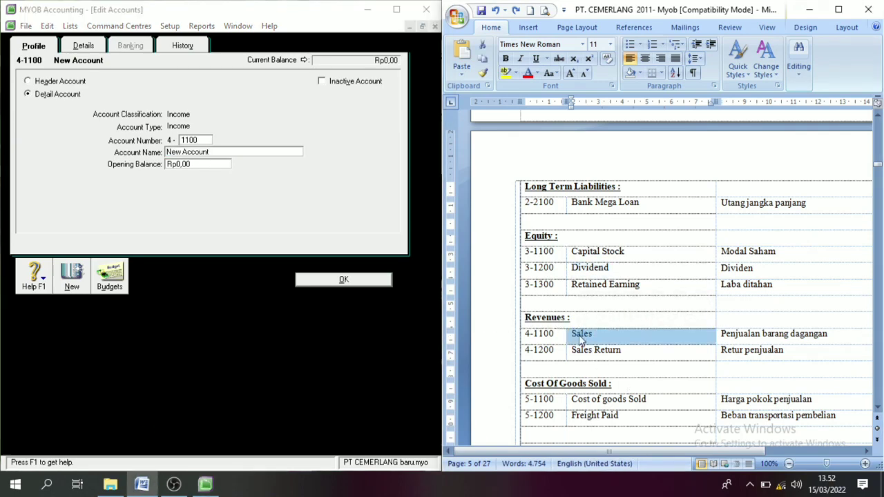
left_click(216, 218)
key("ctrl+v")
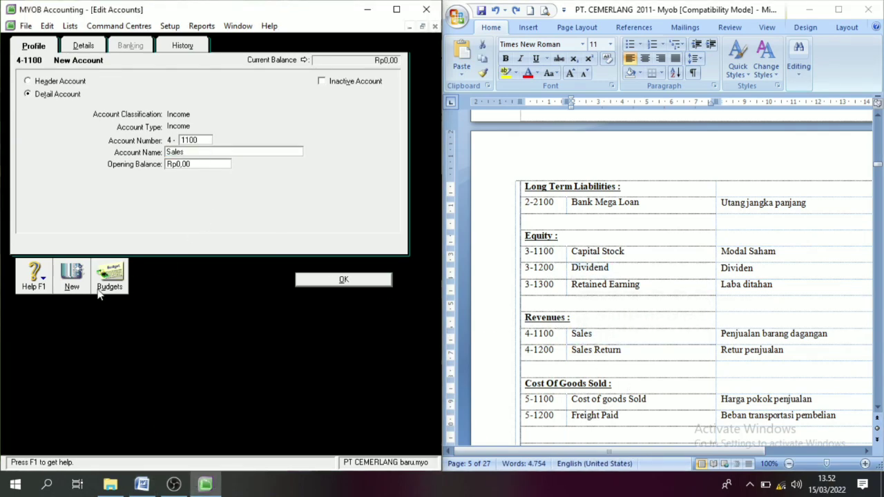
Step: Add another Income detail account 4-1200 with the name Sales Return copied from the Word list, and save it
left_click(73, 279)
type("1")
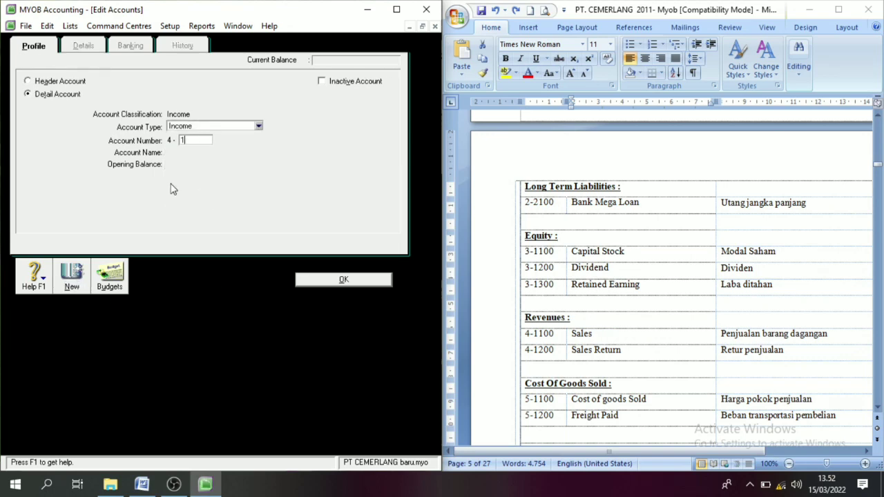
type("200")
key("Tab")
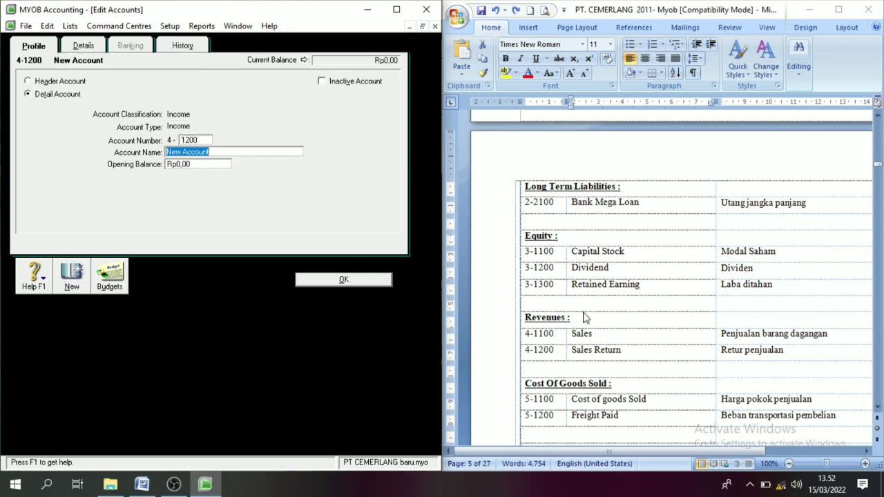
triple_click(612, 354)
key("ctrl+c")
left_click(276, 237)
key("ctrl+v")
left_click(301, 279)
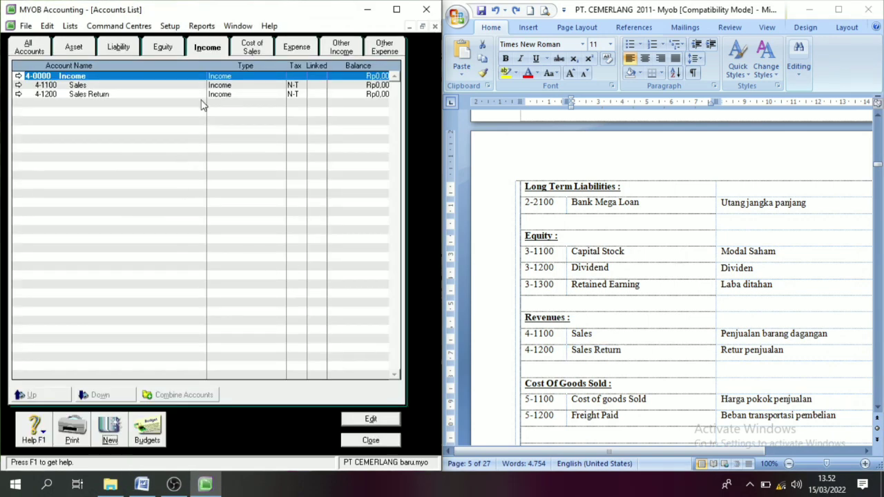
Step: Add a Cost of Sales detail account 5-1100 with the name Cost of goods Sold copied from the Word list
left_click(877, 417)
scroll(556, 342, "down", 3)
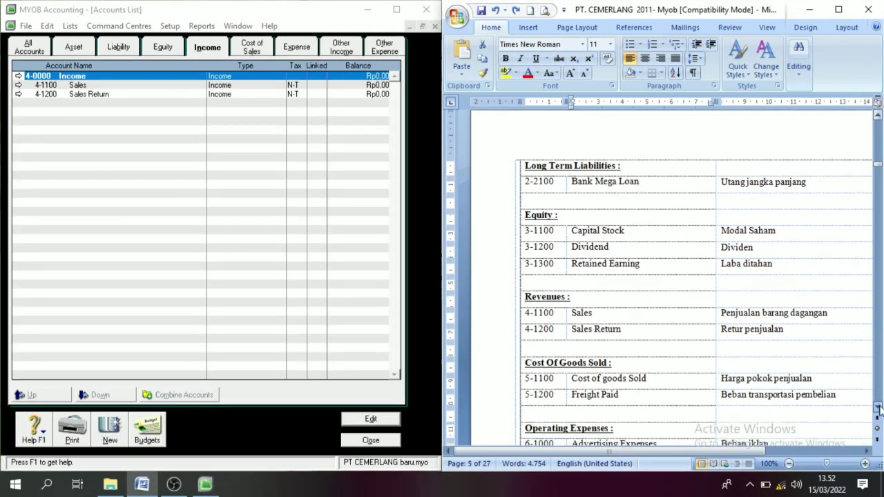
left_click(251, 47)
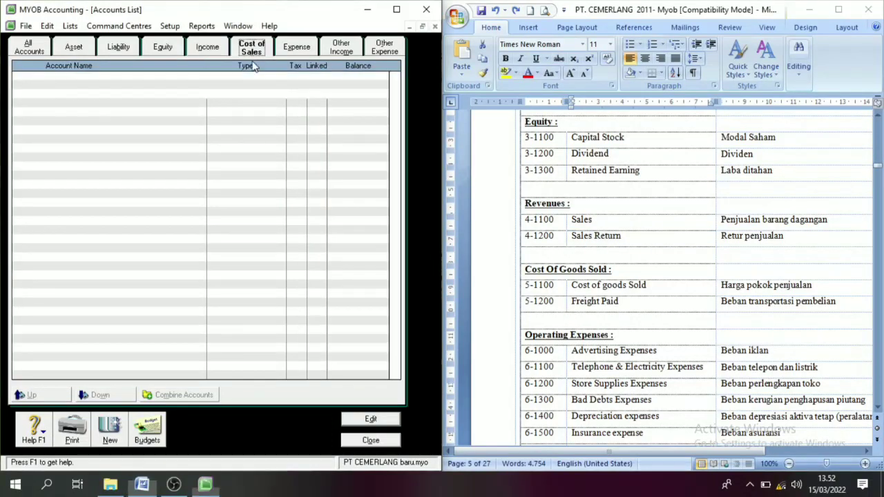
left_click(111, 431)
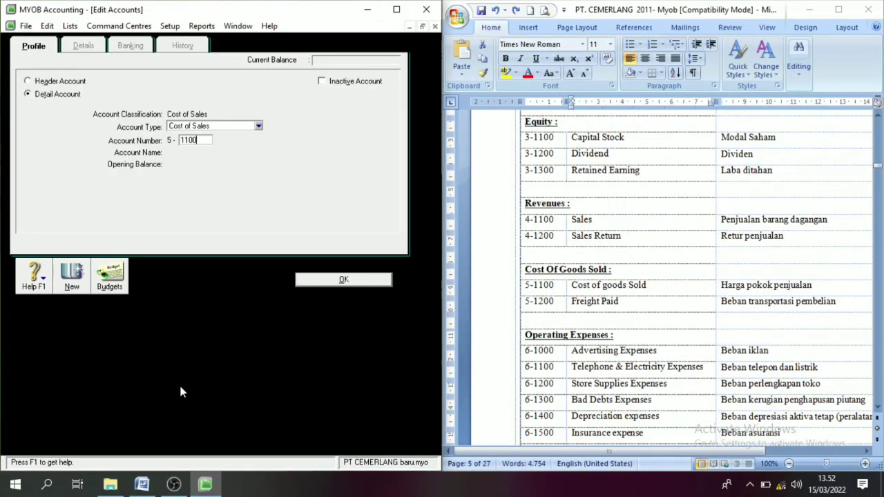
key("Tab")
left_click(621, 291)
triple_click(620, 291)
key("ctrl+c")
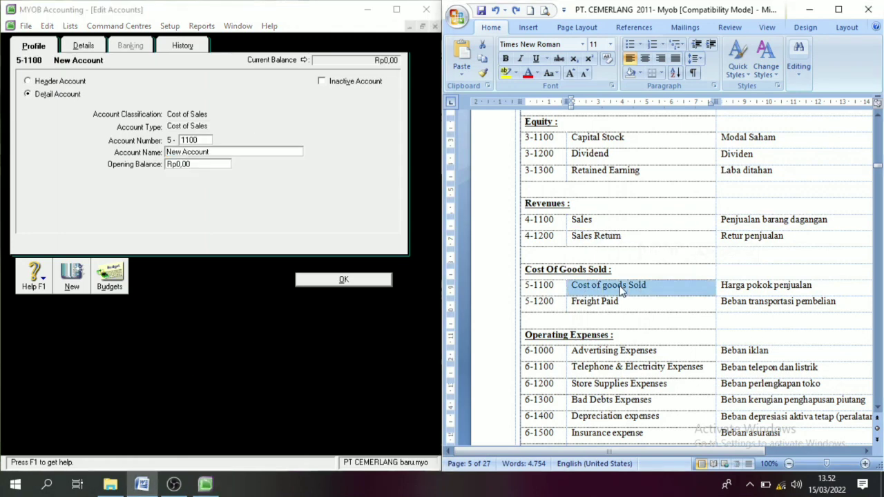
left_click(287, 180)
key("ctrl+v")
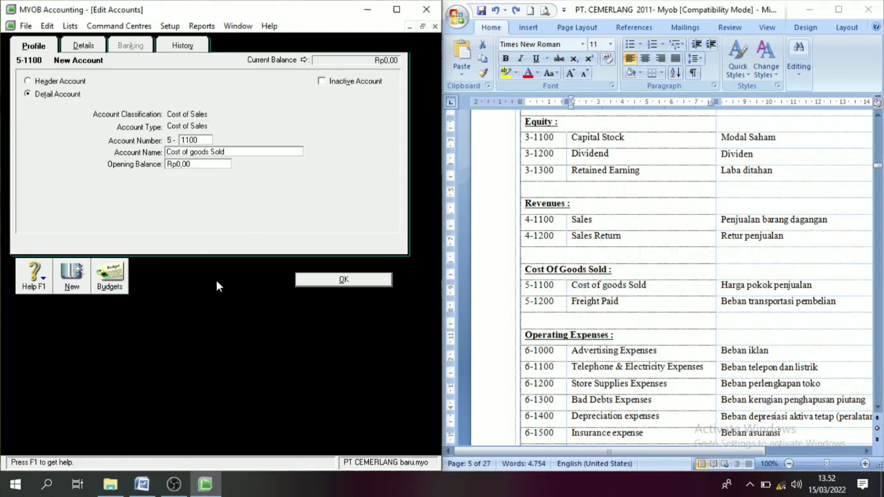
Step: Add another Cost of Sales detail account 5-1200 with the name Freight Paid copied from the Word list, and save it
left_click(74, 277)
type("1200")
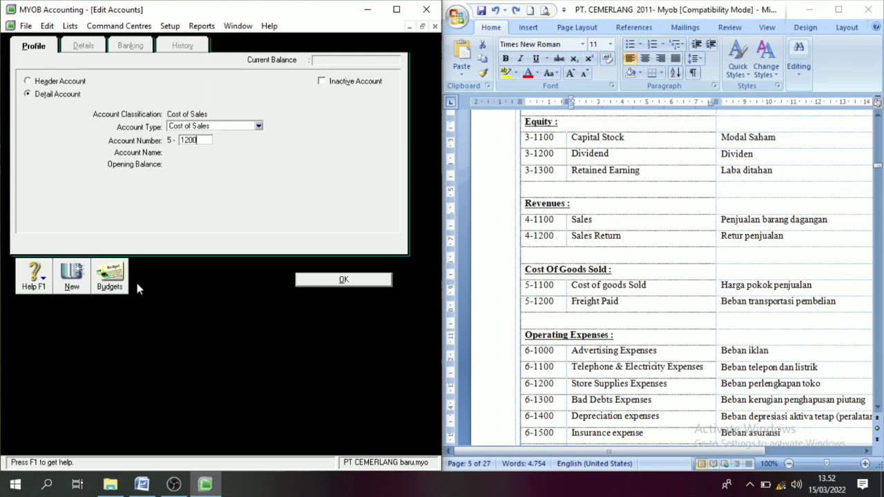
key("Tab")
left_click(608, 304)
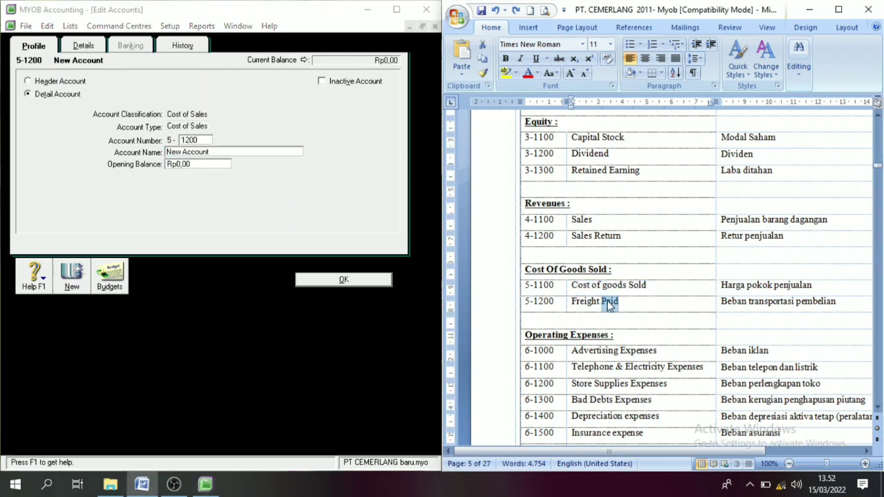
triple_click(608, 304)
key("ctrl+c")
left_click(302, 245)
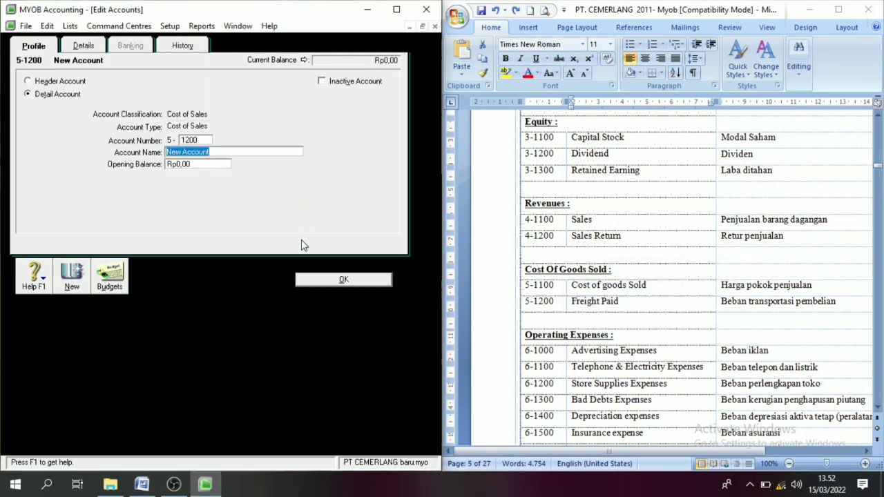
key("ctrl+v")
left_click(338, 288)
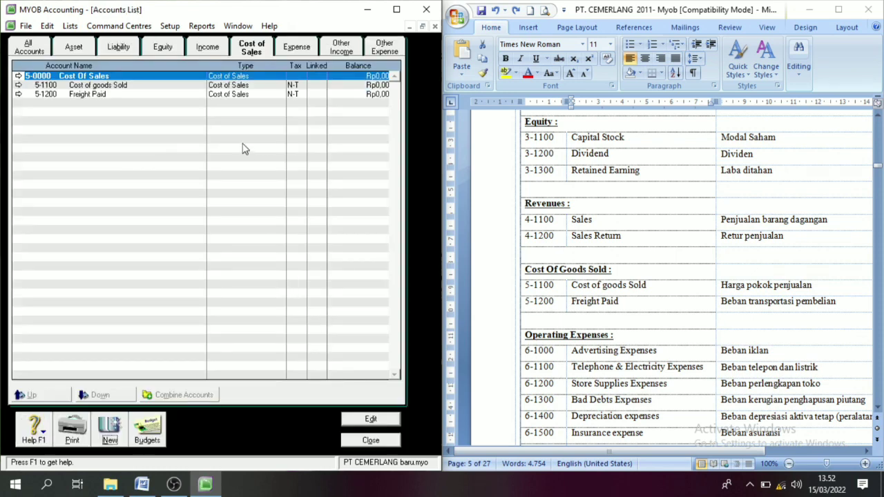
Step: Change the account number of the Wages & Salaries expense account to 6-1700 and save it
left_click(878, 408)
left_click(877, 408)
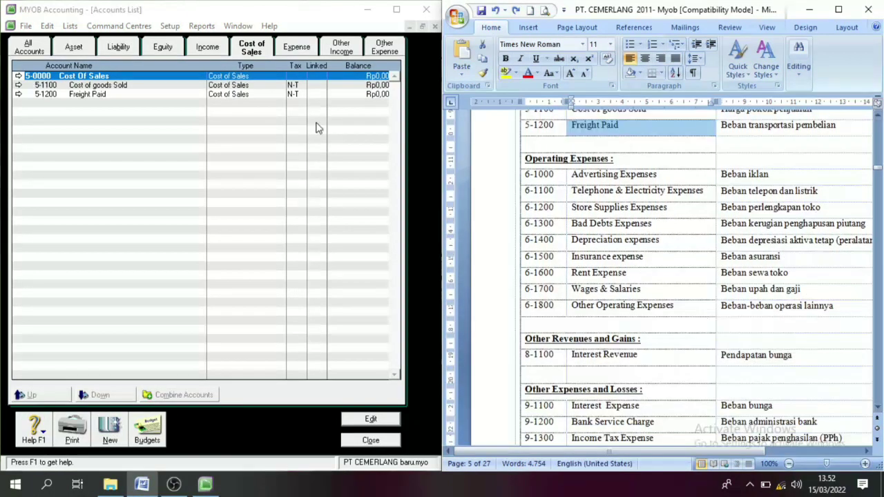
left_click(293, 50)
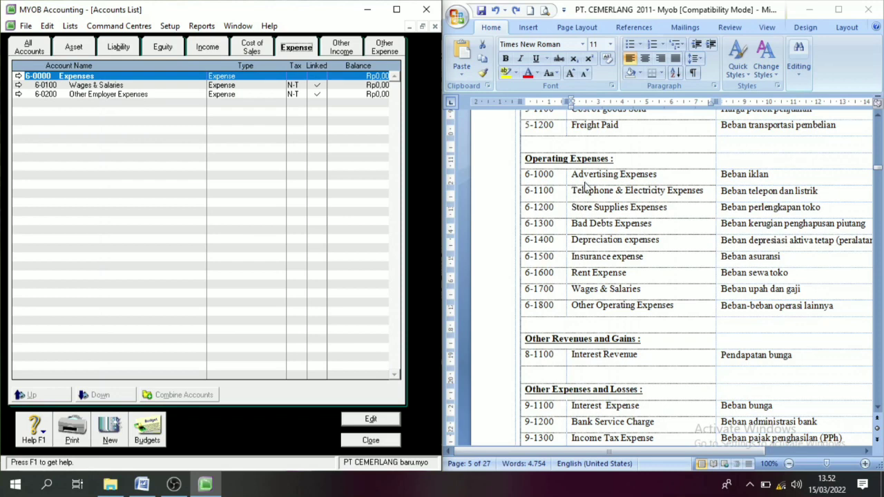
left_click(609, 279)
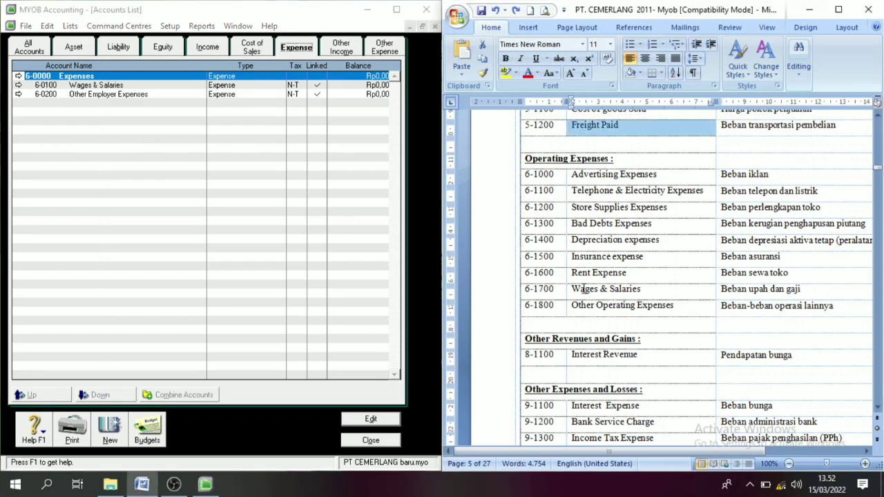
left_click(19, 85)
type("1700")
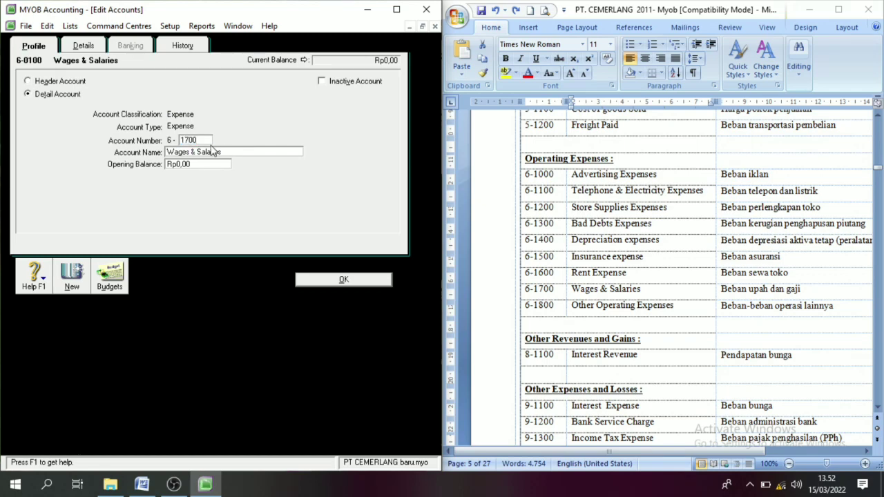
key("Tab")
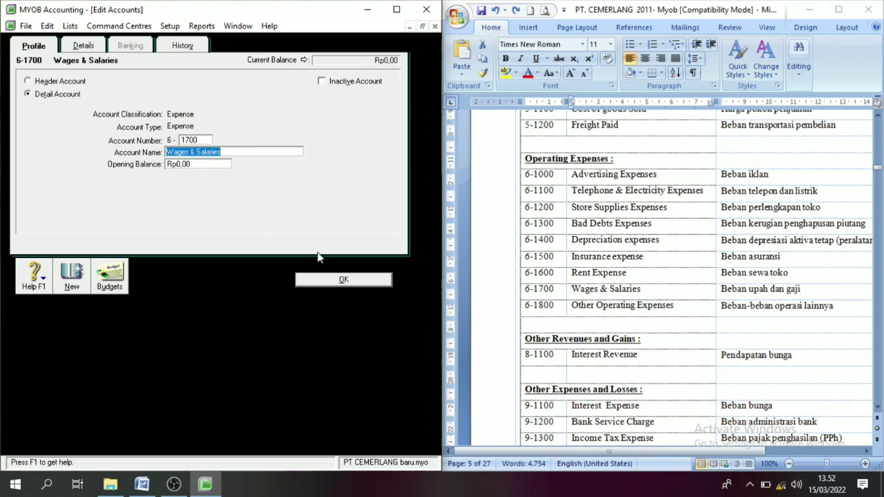
left_click(340, 280)
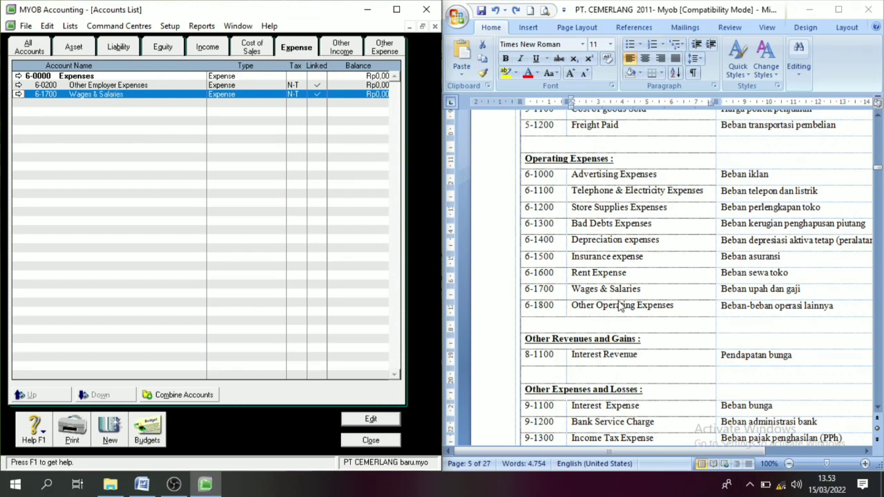
Step: Renumber the Other Employer Expenses account to 6-1800, rename it Other Operating Expenses as in the Word list, and save it
left_click(18, 85)
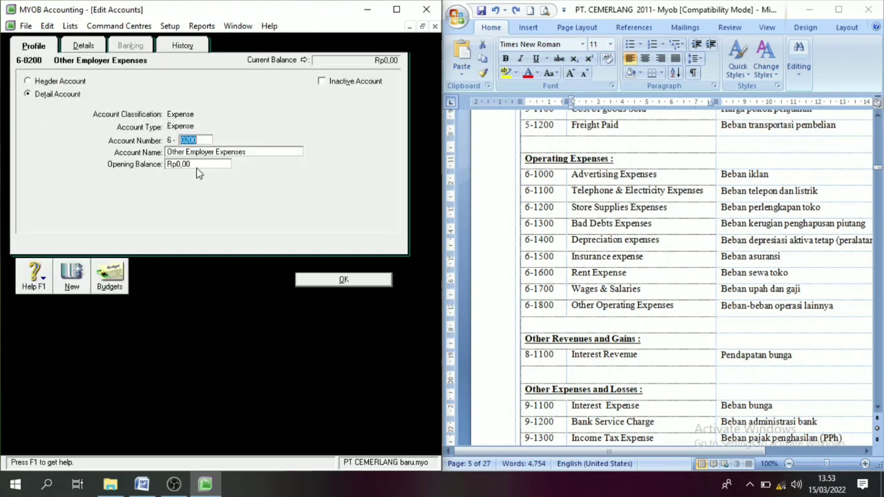
type("1800")
key("Tab")
triple_click(637, 310)
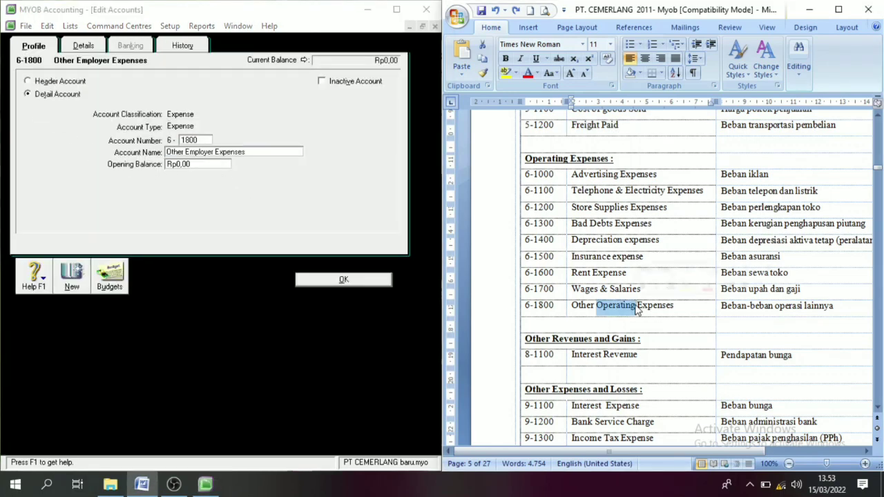
key("ctrl+c")
left_click(300, 211)
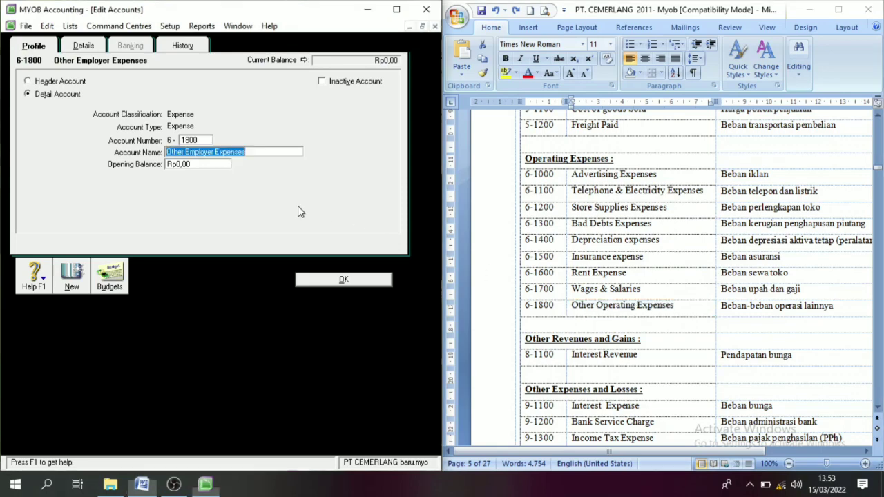
key("ctrl+v")
left_click(343, 281)
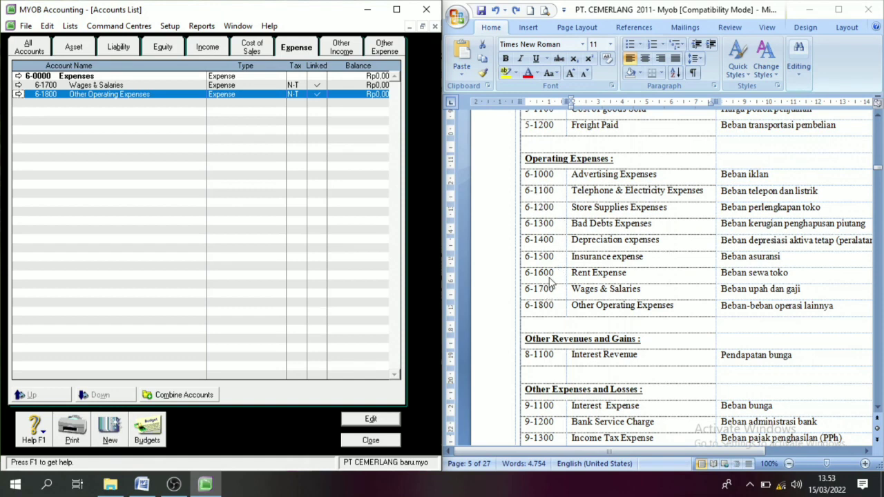
Step: Add an Expense detail account 6-1000 with the name Advertising Expenses copied from the Word list
left_click(114, 437)
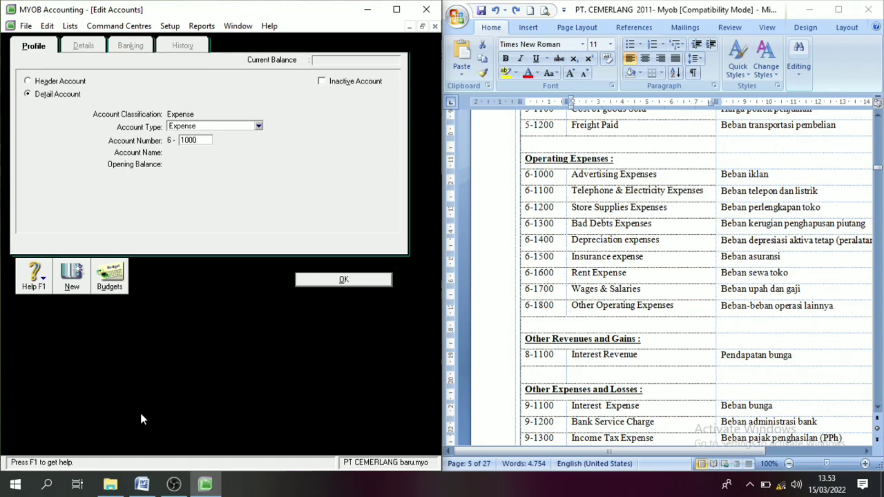
key("Tab")
triple_click(615, 178)
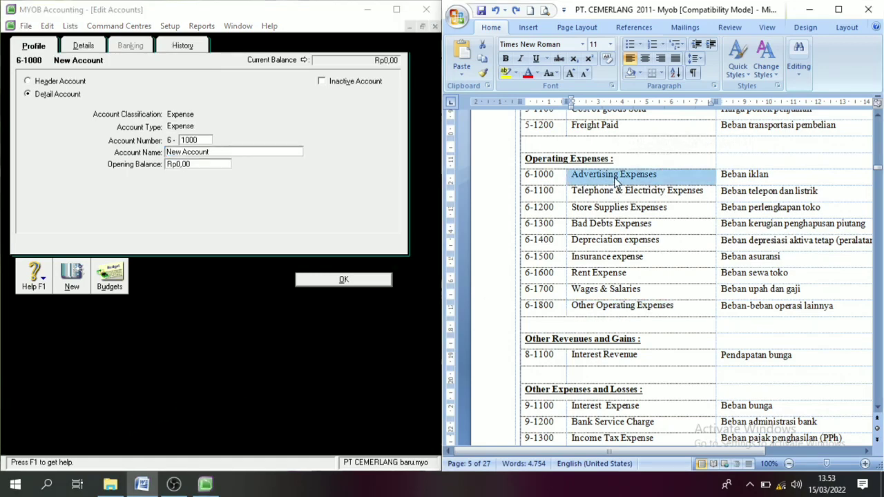
key("ctrl+c")
left_click(311, 221)
key("ctrl+v")
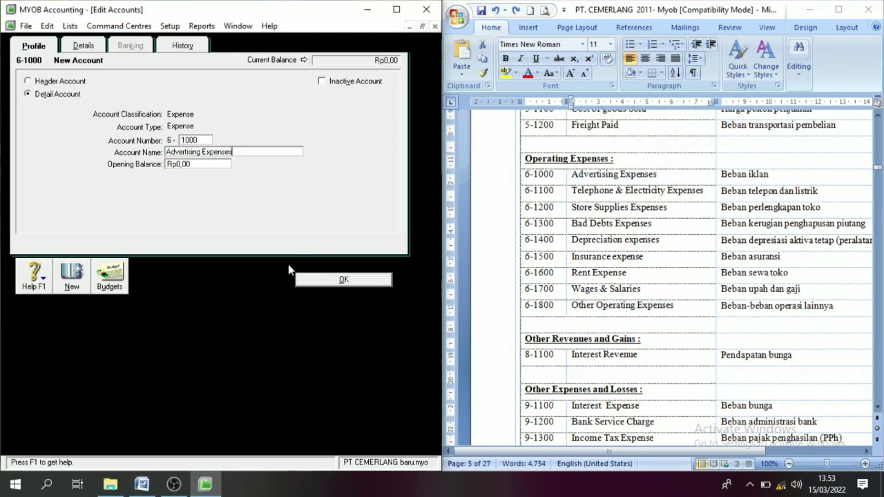
Step: Add another Expense detail account 6-1100 with the name Telephone & Electricity Expenses copied from the Word list
left_click(74, 283)
type("1100")
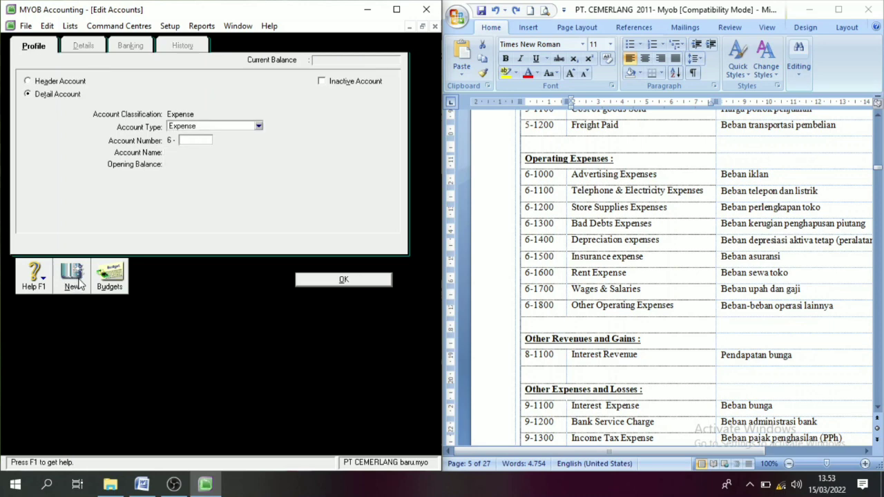
key("Tab")
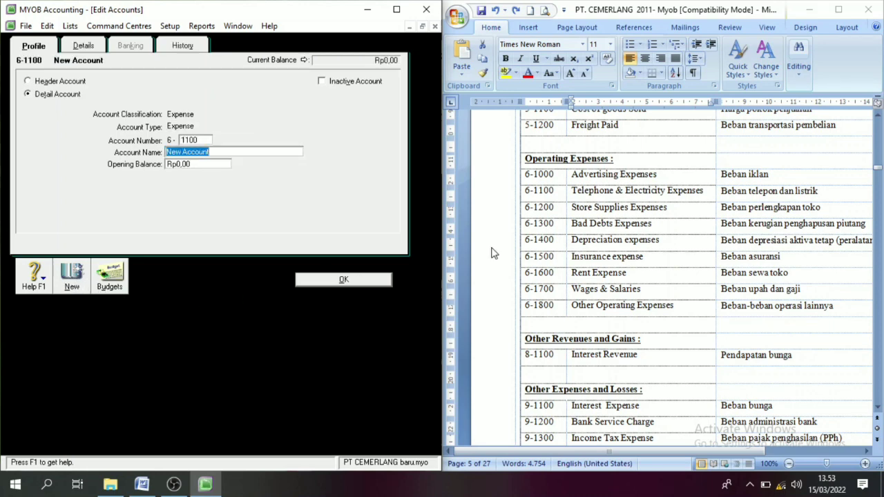
triple_click(612, 195)
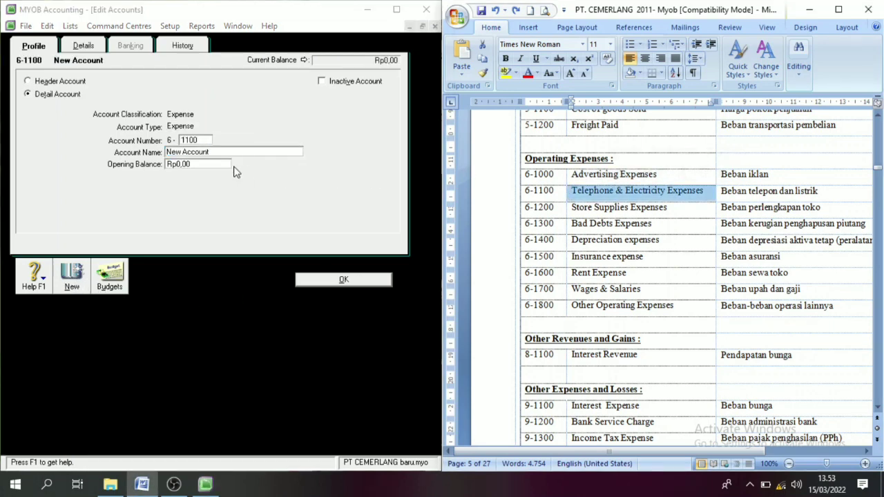
left_click(230, 195)
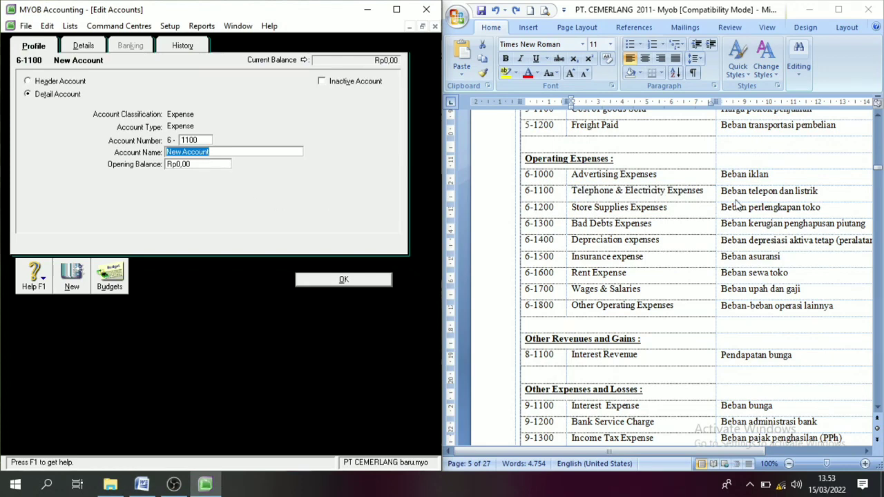
triple_click(704, 194)
left_click(705, 192)
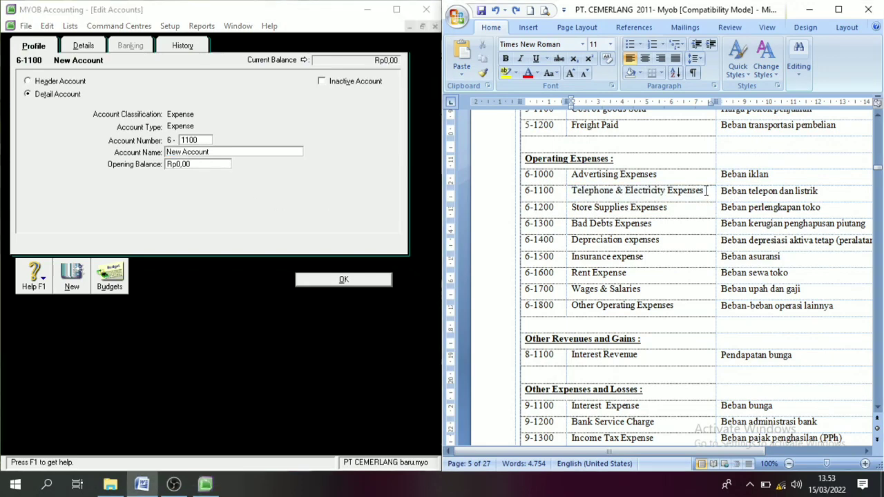
Step: Shorten the 6-1100 name in the document to Telephone & Electricity Exp and copy it into the new account's name
key("BackSpace")
key("BackSpace")
key("BackSpace")
key("BackSpace")
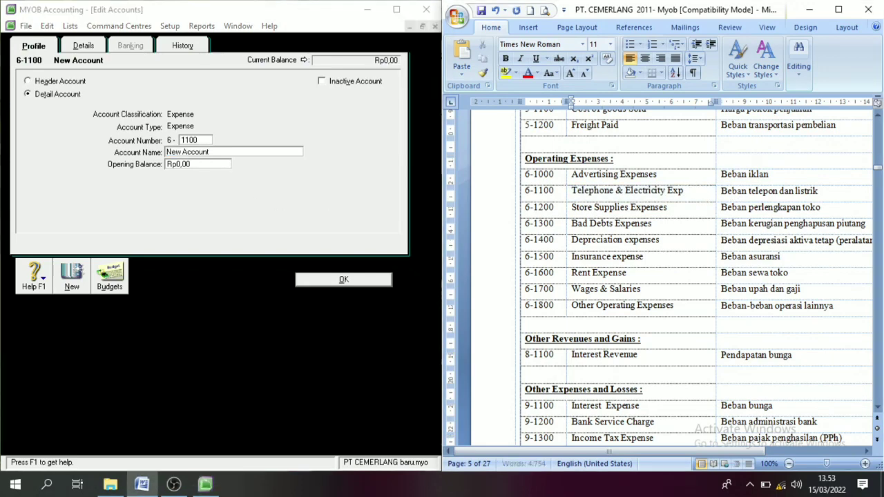
triple_click(655, 196)
key("ctrl+c")
left_click(284, 201)
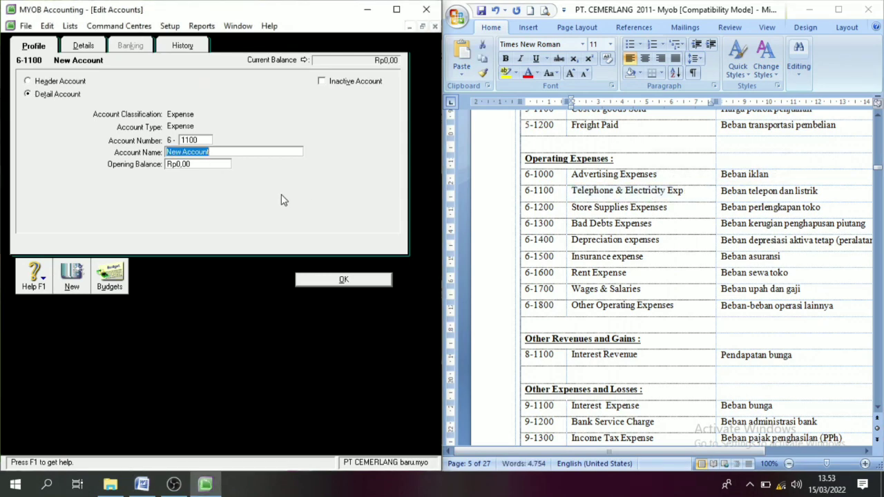
key("ctrl+v")
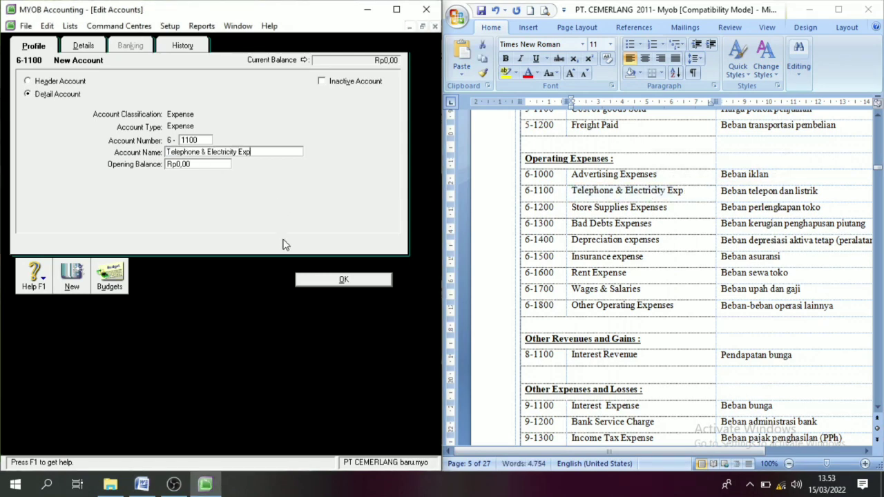
Step: Create expense account 6-1200 with the name Store Supplies Expenses copied from the document
left_click(73, 280)
type("1200")
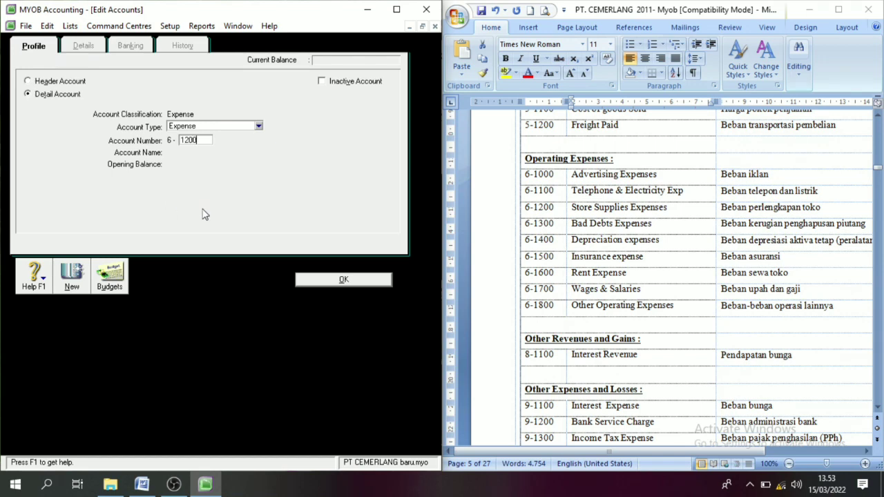
key("Tab")
triple_click(610, 214)
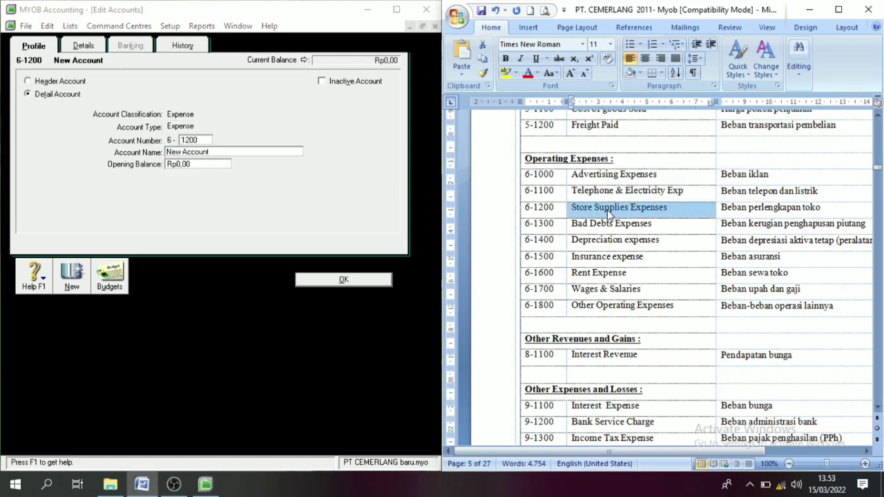
left_click(261, 218)
key("ctrl+v")
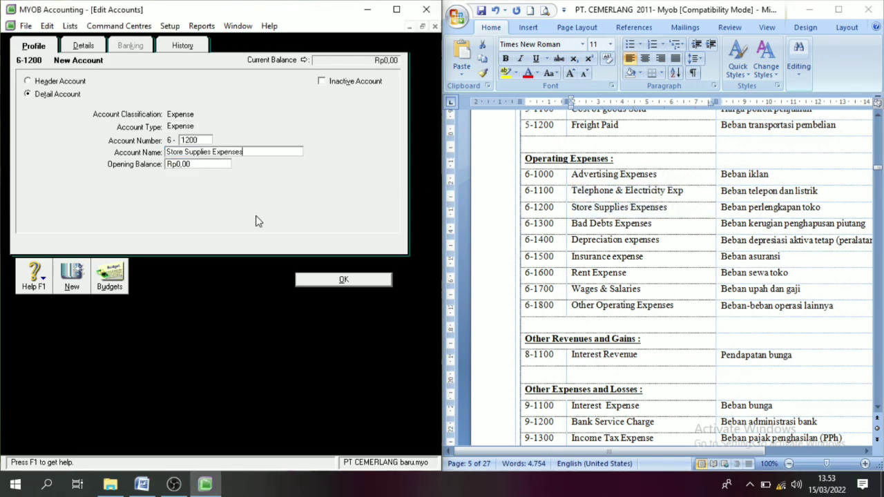
Step: Create expense account 6-1300 with the name Bad Debts Expenses copied from the document
left_click(73, 283)
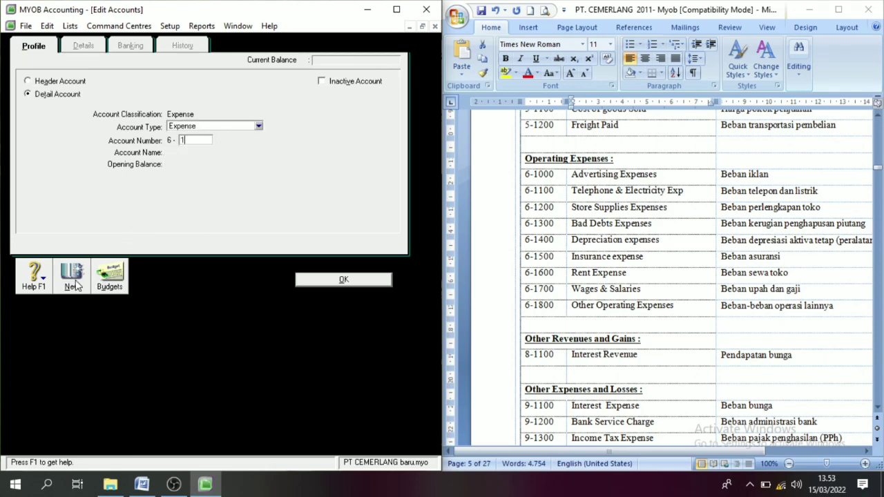
type("1300")
key("Tab")
triple_click(611, 228)
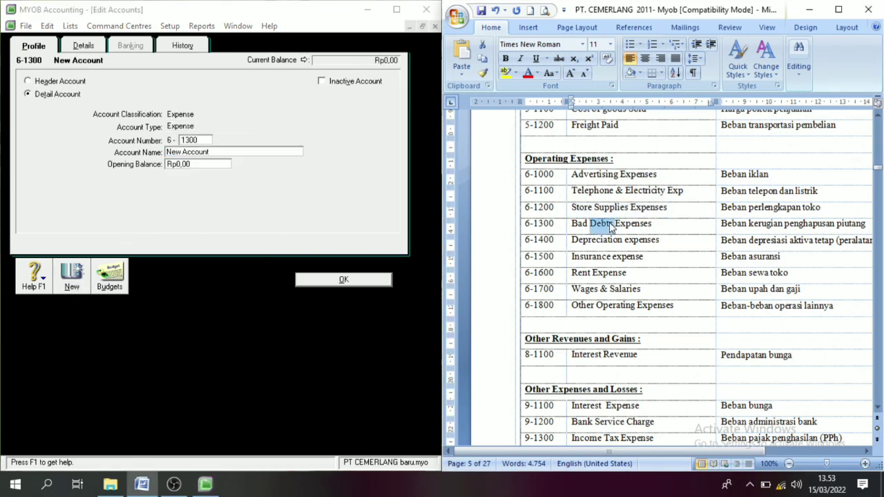
left_click(218, 188)
key("ctrl+v")
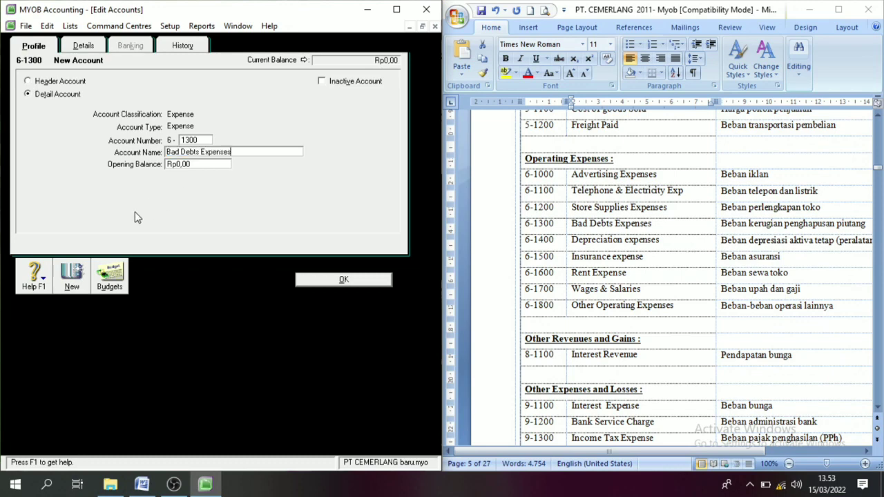
Step: Create expense account 6-1400 with the name Depreciation expenses copied from the document
left_click(73, 283)
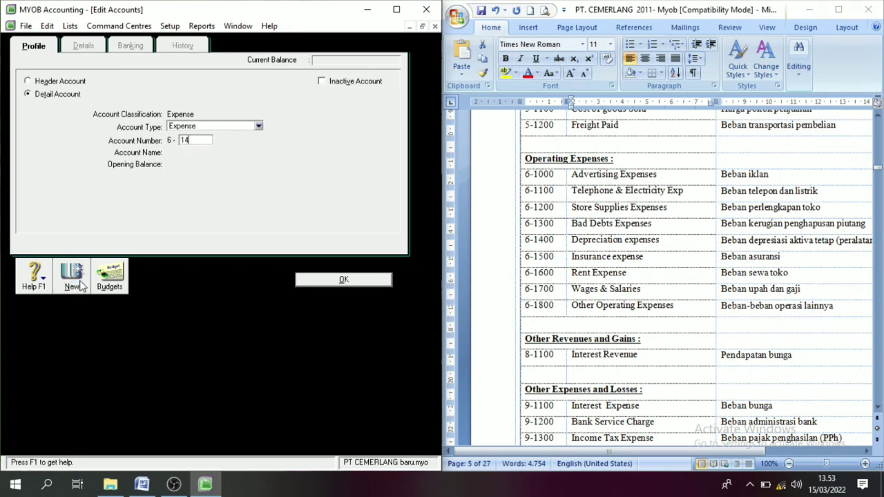
type("1400")
key("Tab")
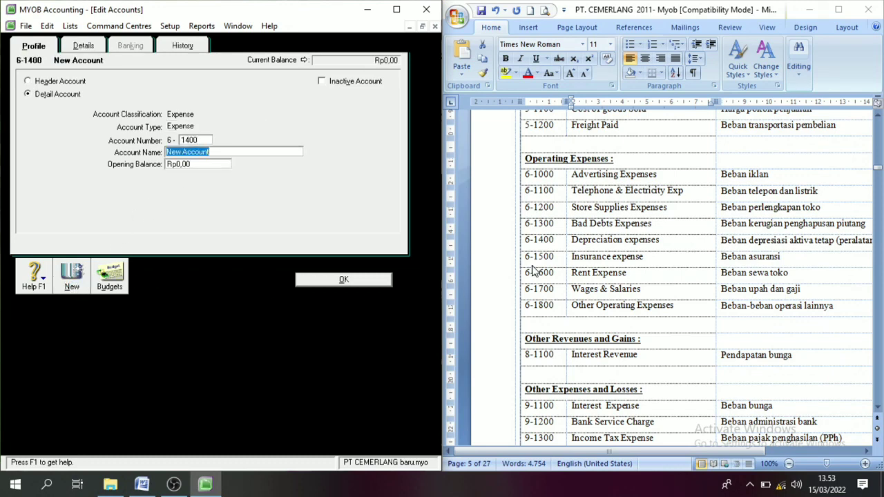
triple_click(608, 244)
key("ctrl+c")
left_click(271, 191)
key("ctrl+v")
Step: Create expense account 6-1500 with the name Insurance expense copied from the document
left_click(71, 279)
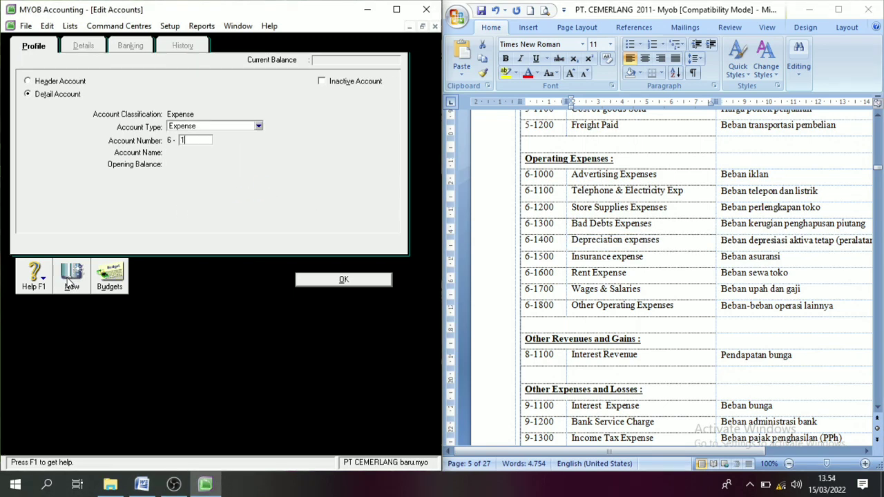
type("1500")
key("Tab")
triple_click(598, 261)
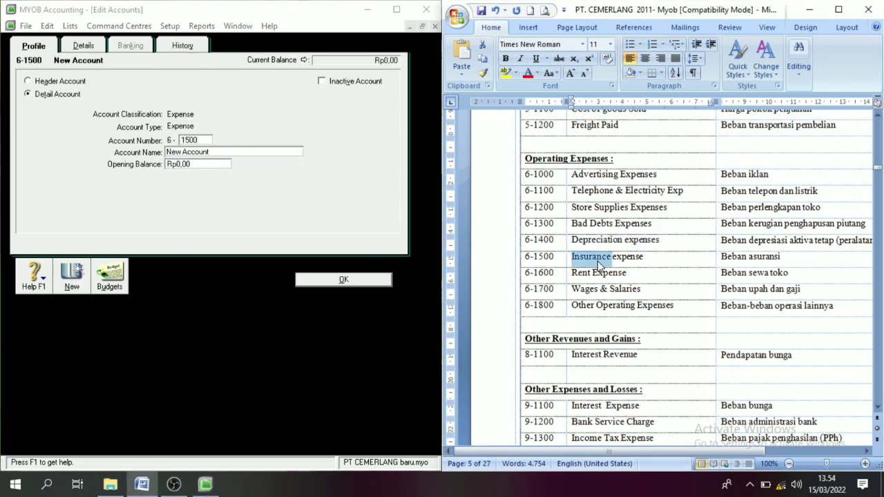
key("ctrl+c")
left_click(257, 213)
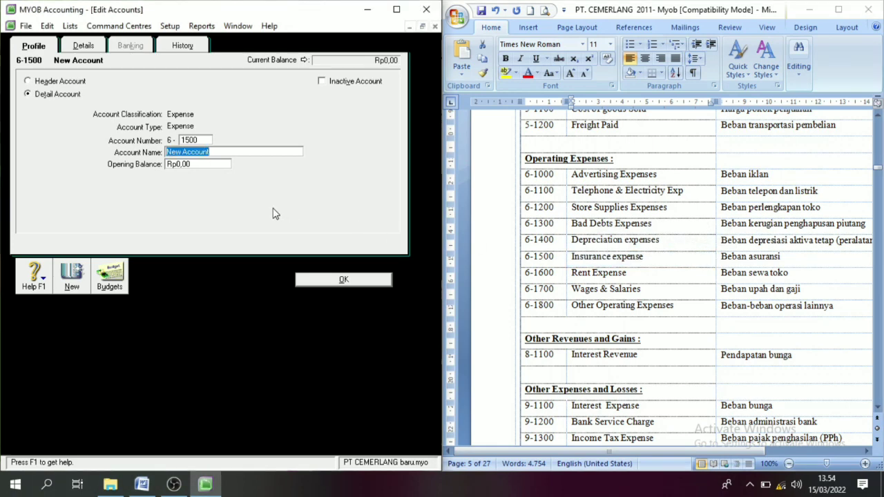
key("ctrl+v")
Step: Create expense account 6-1600 with the name Rent Expense copied from the document, and return to the accounts list
left_click(76, 280)
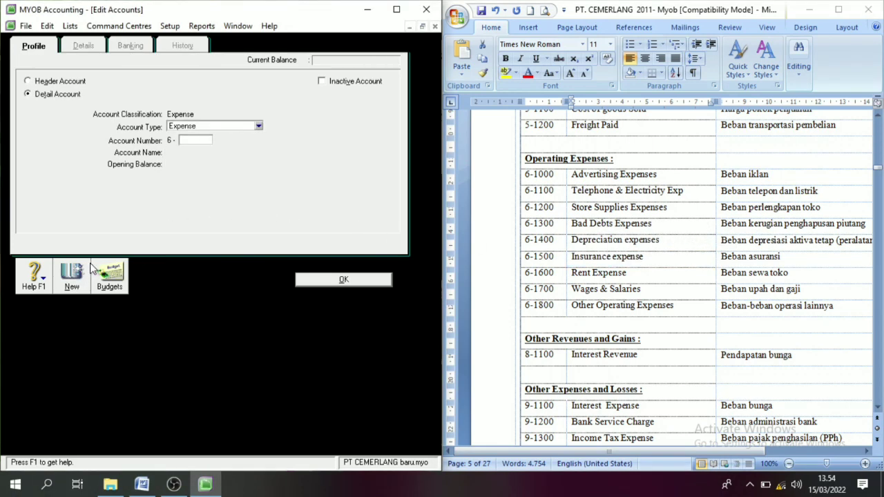
type("1600")
key("Tab")
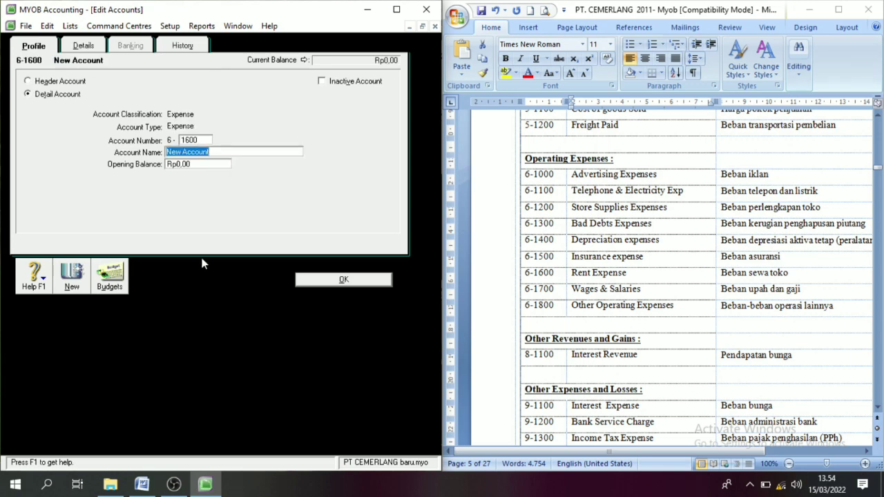
double_click(613, 275)
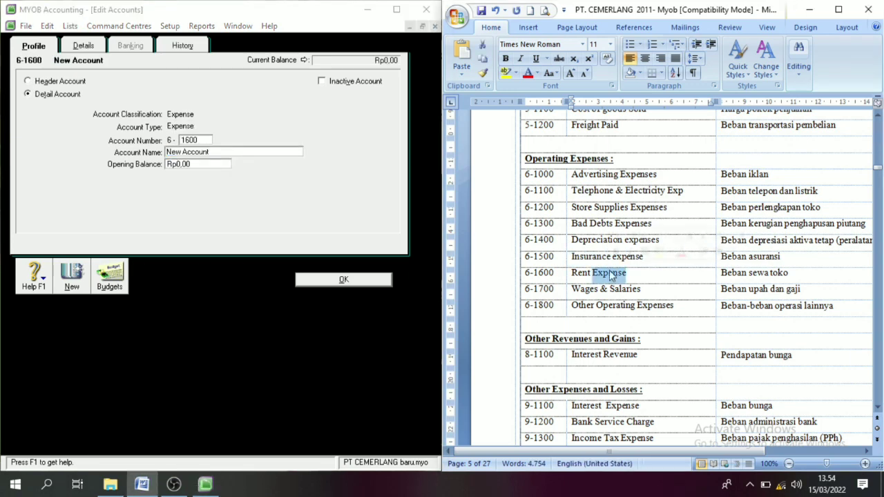
triple_click(612, 275)
left_click(314, 241)
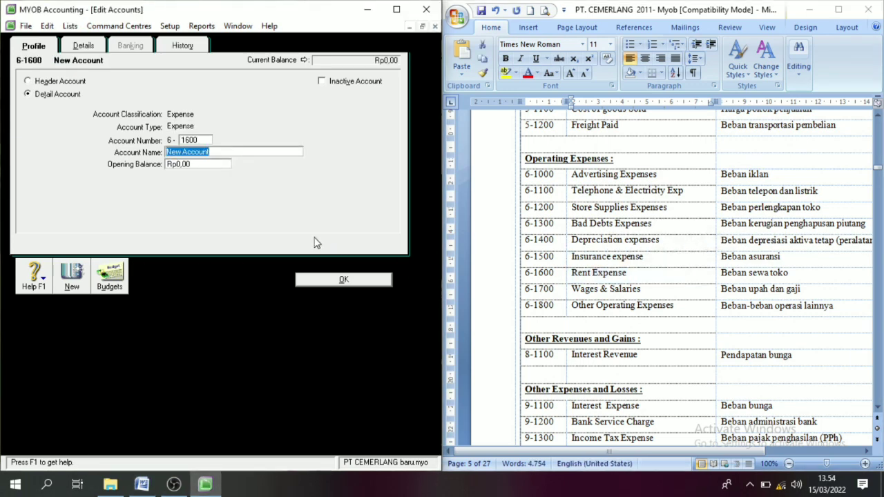
key("ctrl+v")
left_click(318, 282)
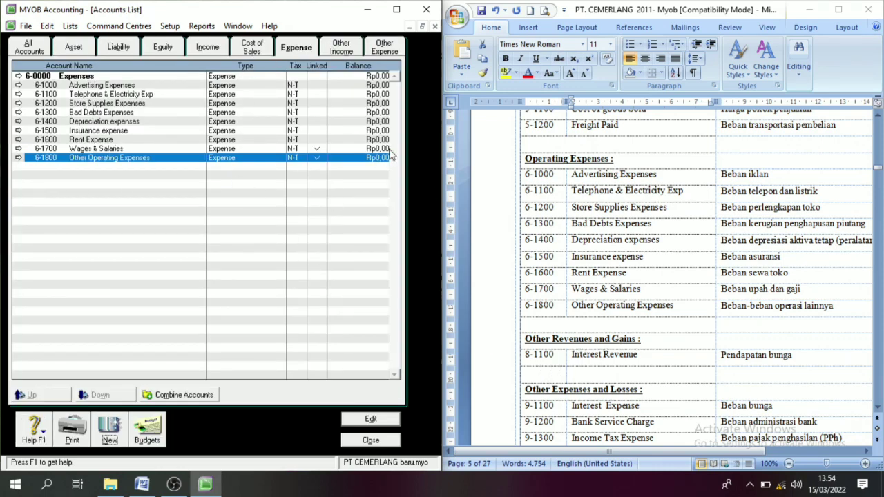
Step: Create Other Income account 8-1100 with the name Interest Revenue copied from the document, and return to the accounts list
left_click(341, 48)
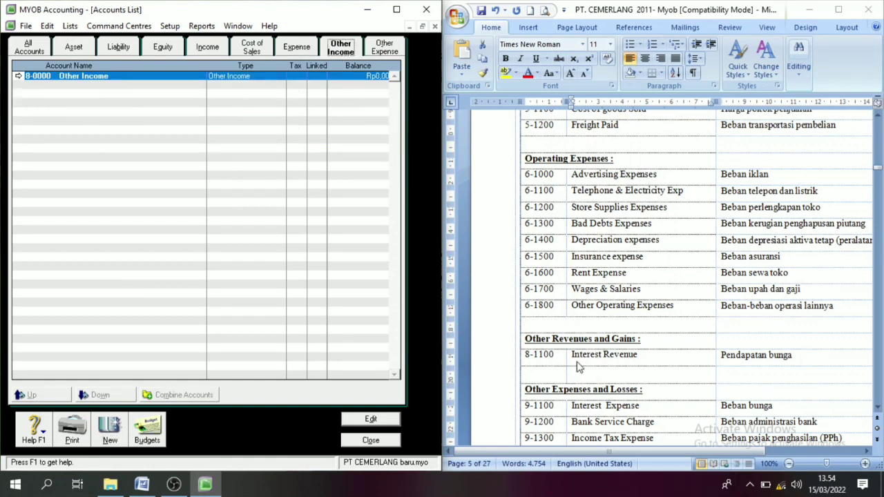
left_click(114, 440)
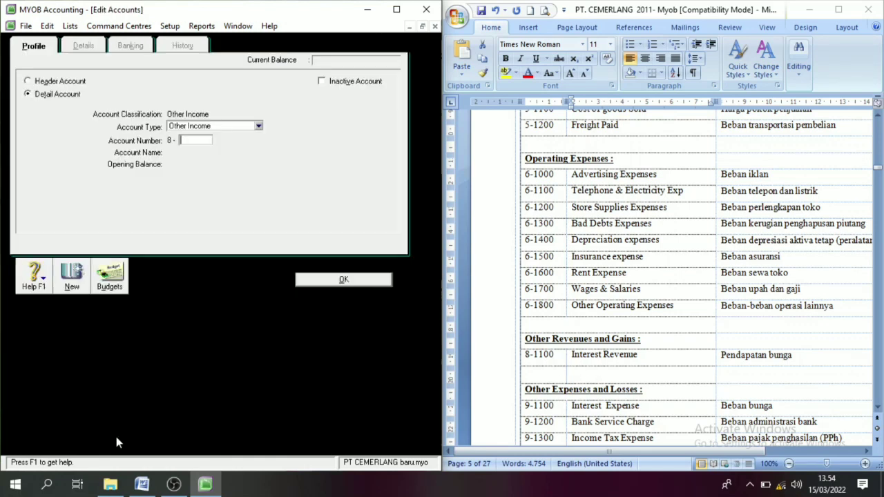
type("1100")
key("Tab")
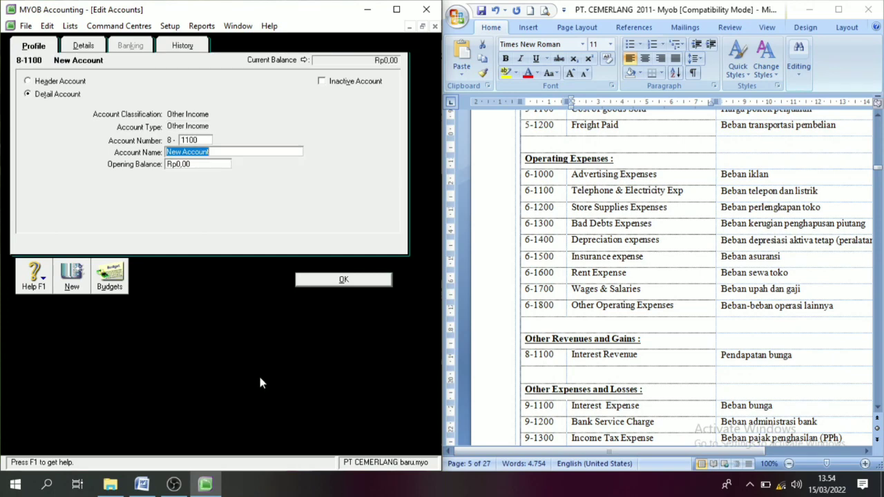
triple_click(594, 359)
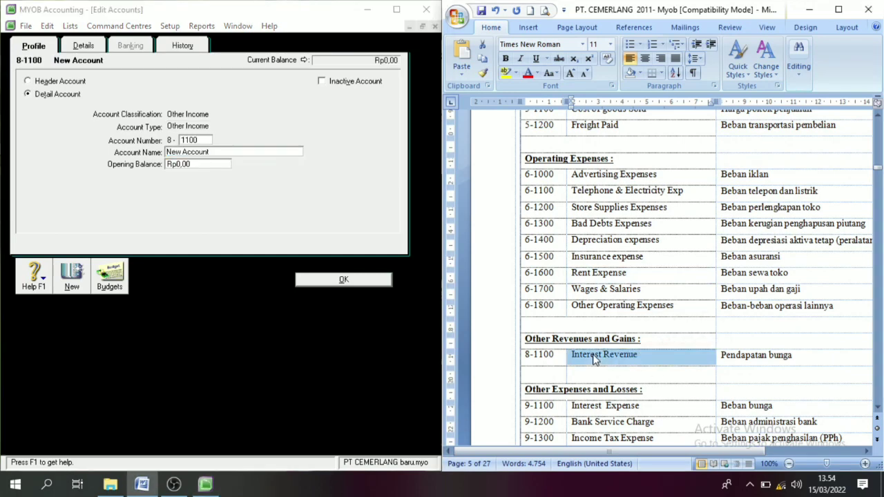
left_click(299, 212)
key("ctrl+v")
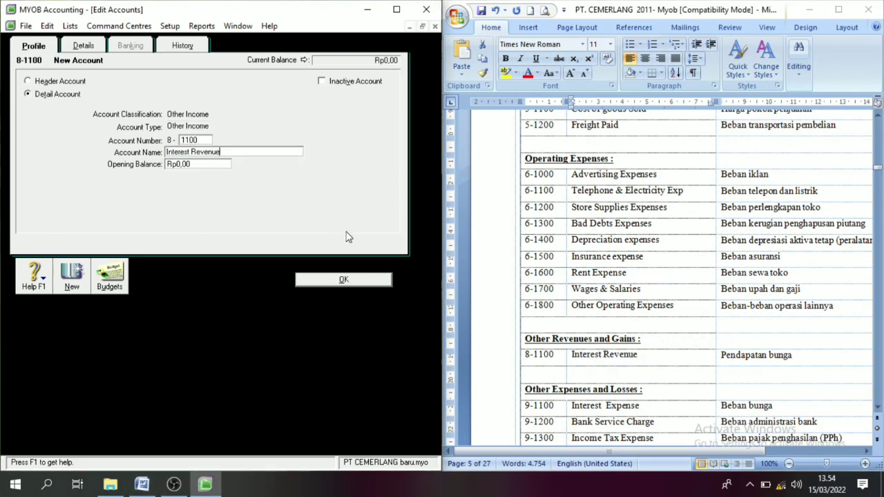
left_click(344, 280)
Step: Start a new Other Expense account and number it 9-1100
left_click(373, 47)
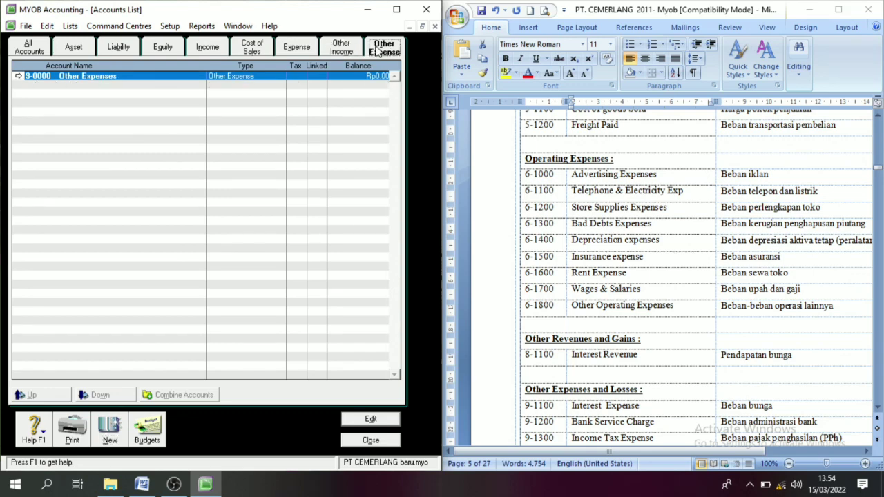
left_click(877, 413)
scroll(620, 306, "down", 3)
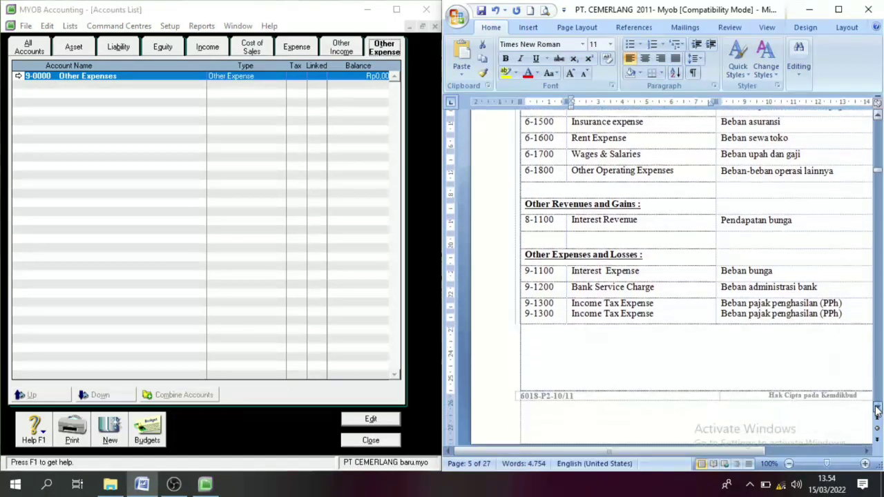
left_click(576, 277)
left_click(109, 432)
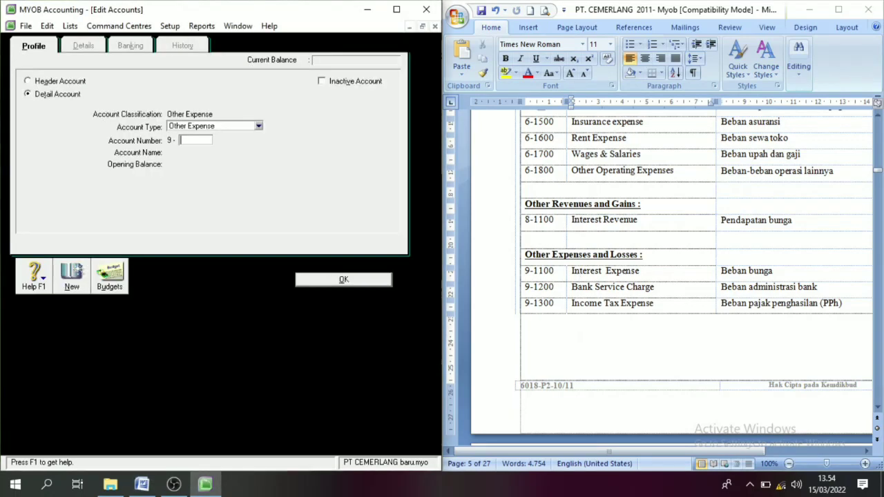
key("Tab")
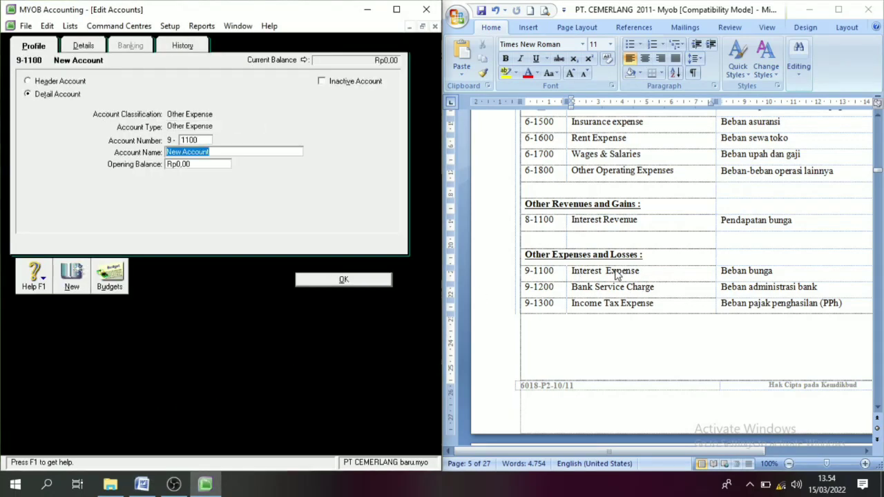
Step: Replace the 9-1100 account name in the document with Interest Revenue and return to the new account's form
triple_click(614, 269)
key("ctrl+v")
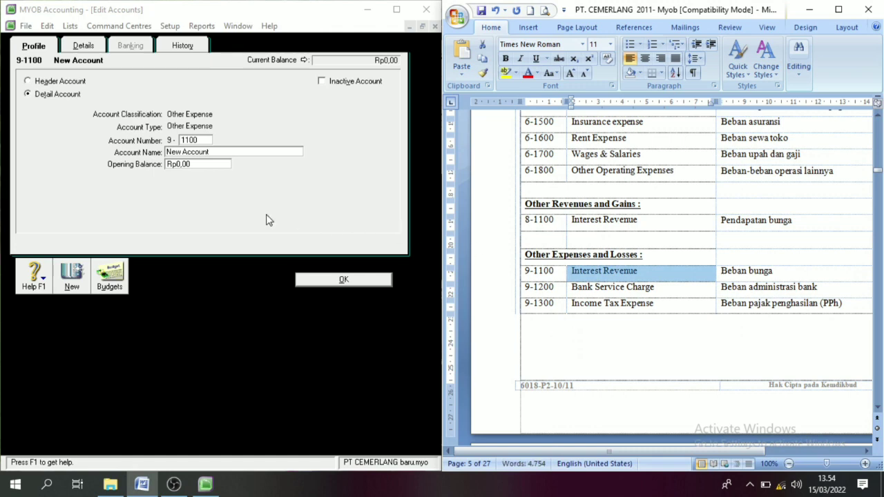
left_click(269, 219)
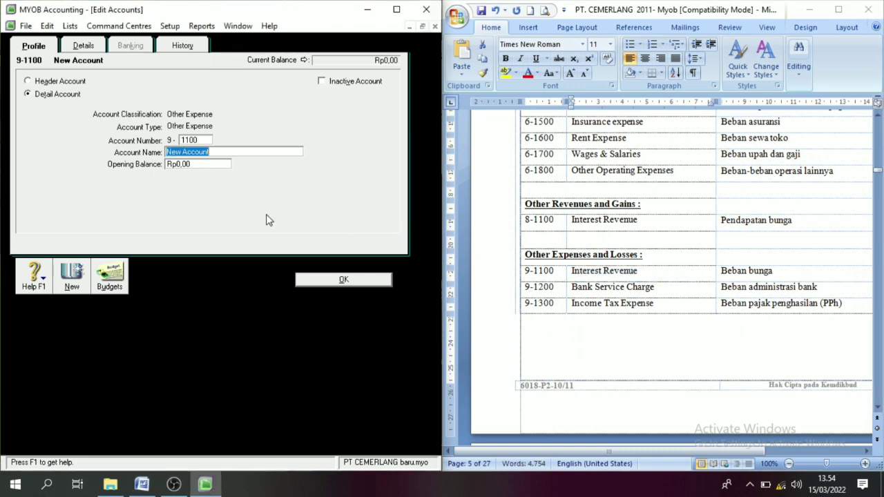
Step: Copy Interest Revenue from the document's 9-1100 row into the account name of 9-1100
double_click(630, 273)
triple_click(630, 273)
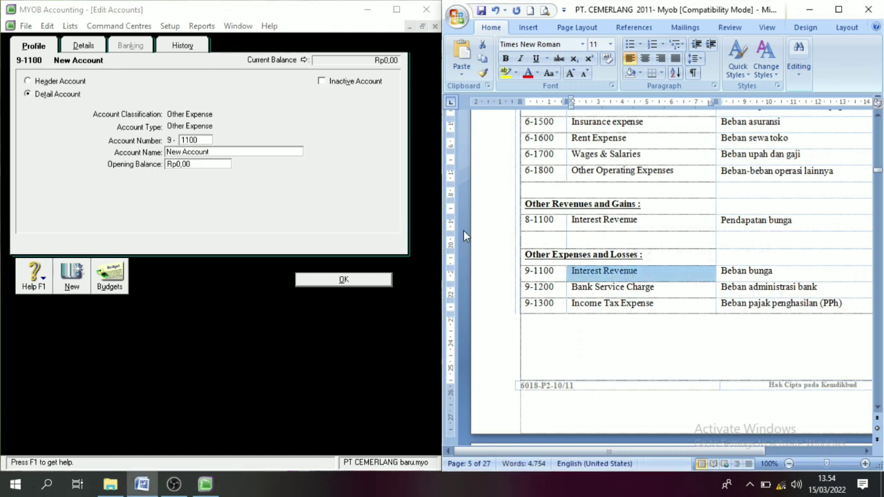
left_click(287, 197)
left_click_drag(244, 150, 143, 161)
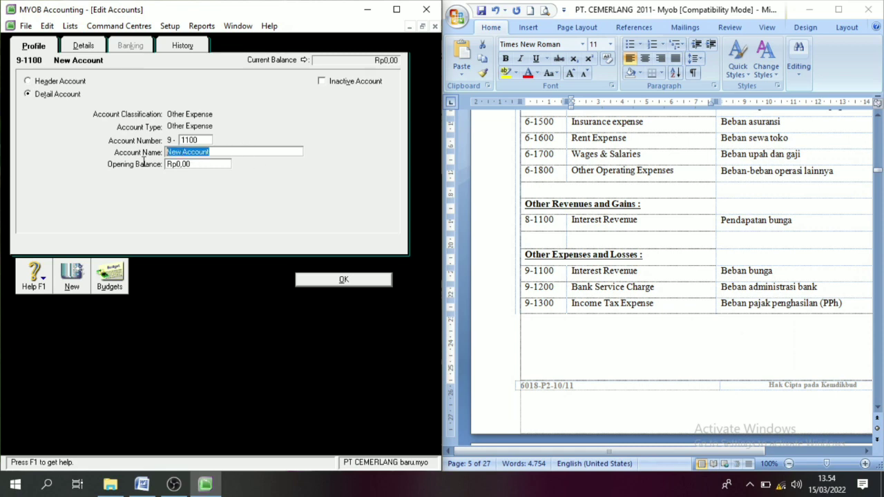
key("ctrl+v")
Step: Create Other Expense account 9-1200 with the name Bank Service Charge copied from the document
left_click(76, 283)
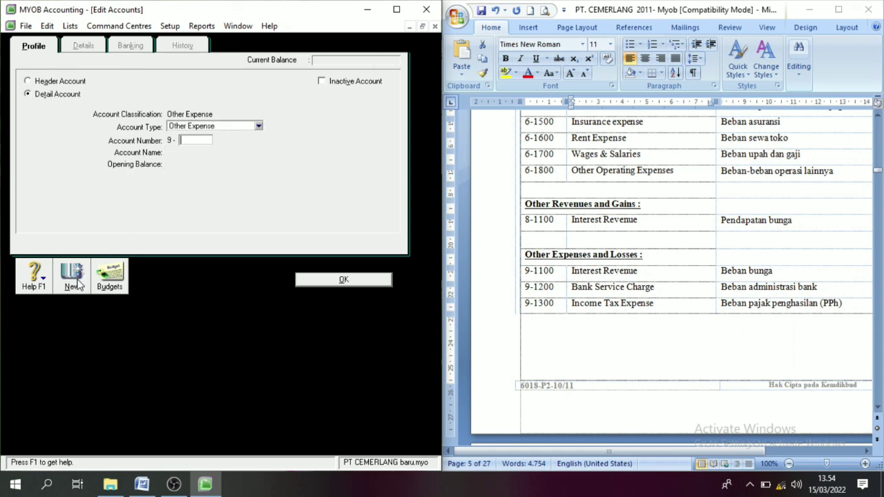
type("1200")
key("Tab")
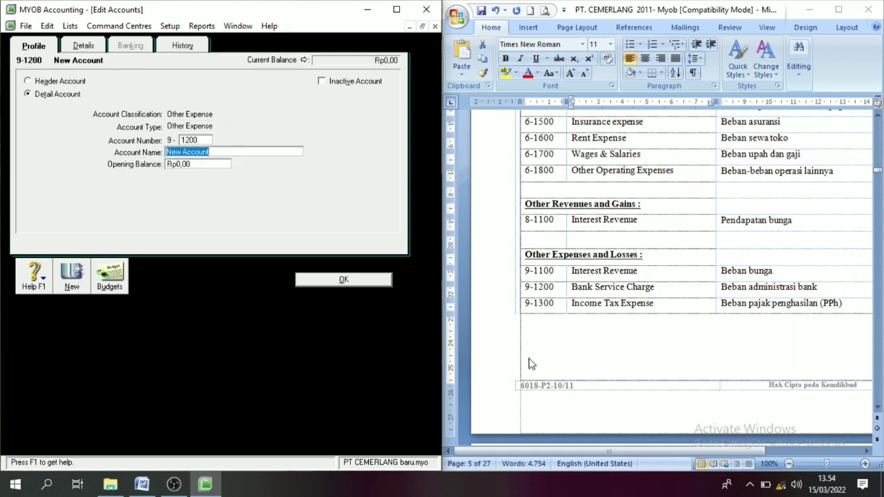
left_click(592, 286)
triple_click(603, 290)
key("ctrl+c")
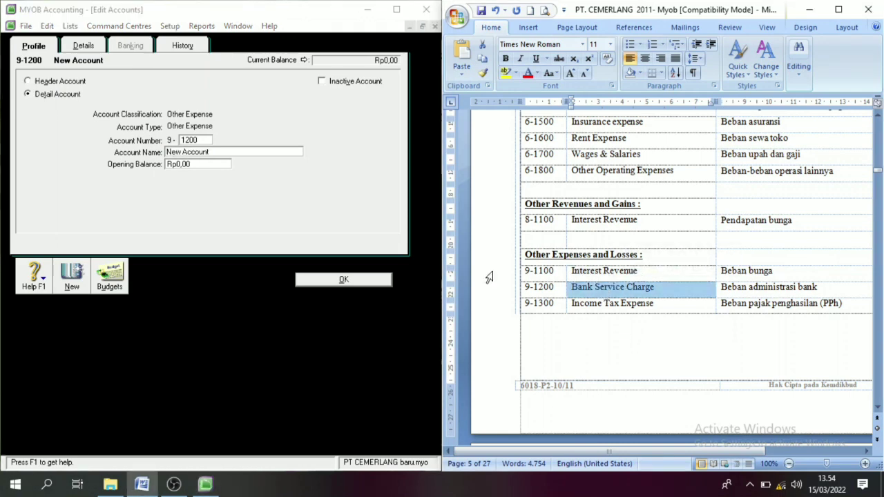
left_click(277, 242)
key("ctrl+v")
Step: Create Other Expense account 9-1300 with the name Income Tax Expense copied from the document, and return to the accounts list
left_click(73, 279)
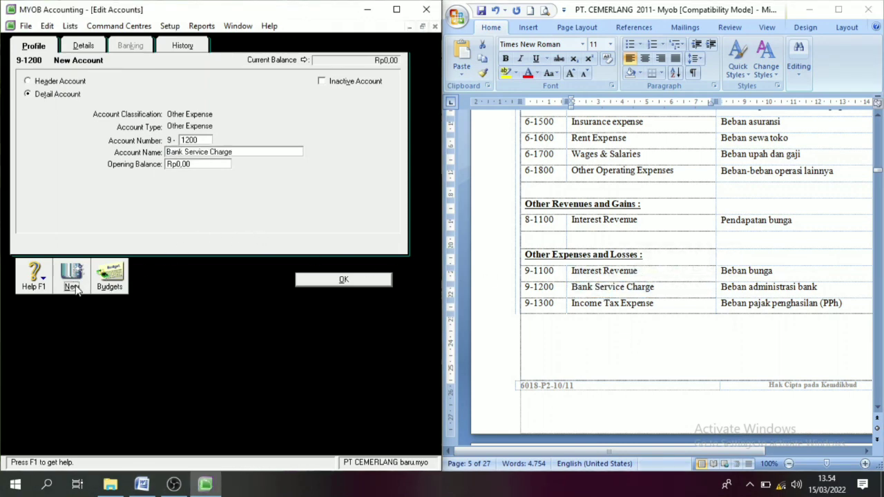
type("1300")
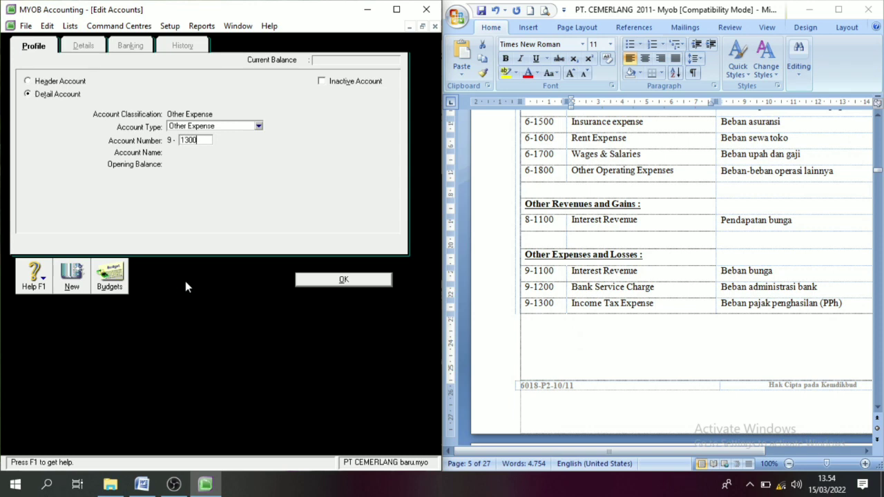
key("Tab")
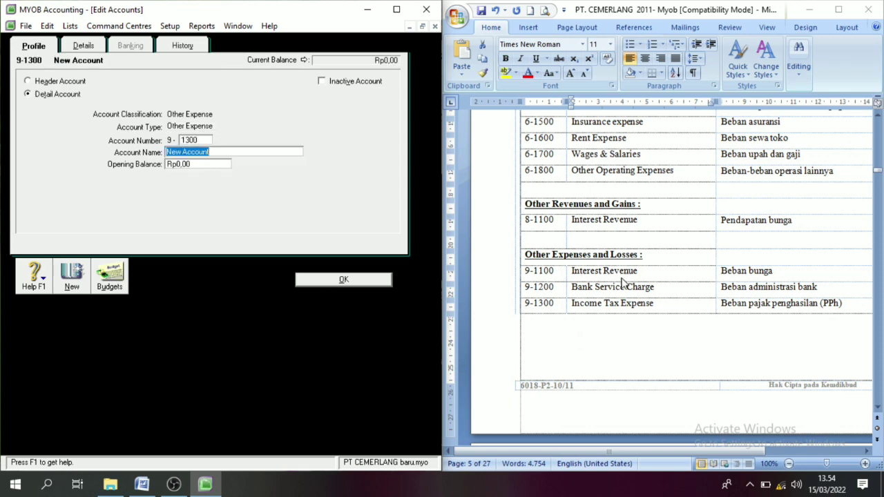
double_click(594, 307)
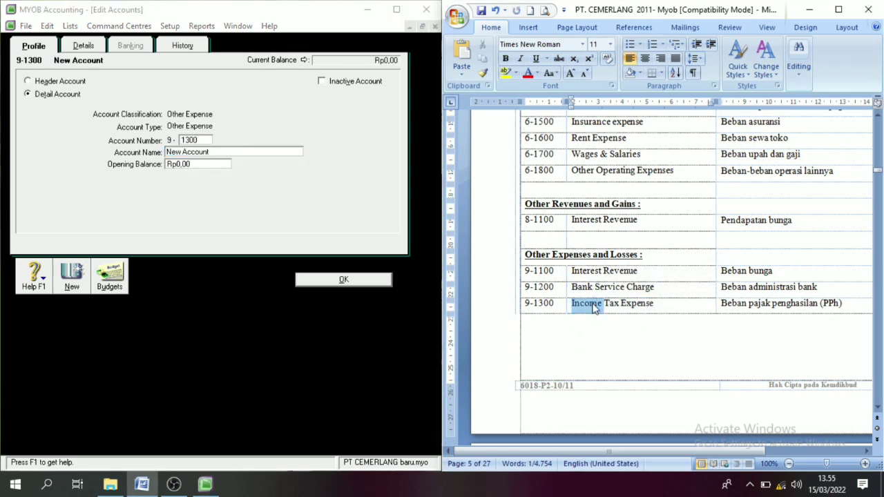
triple_click(594, 308)
left_click(359, 226)
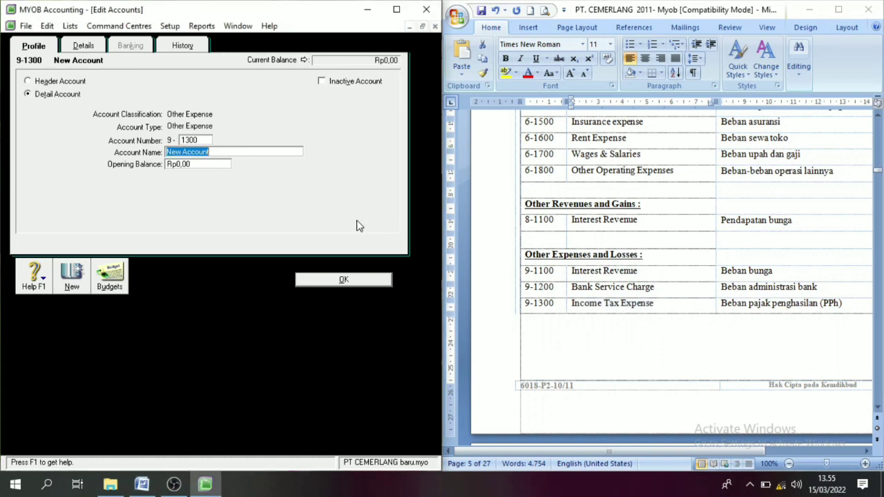
key("ctrl+v")
left_click(326, 279)
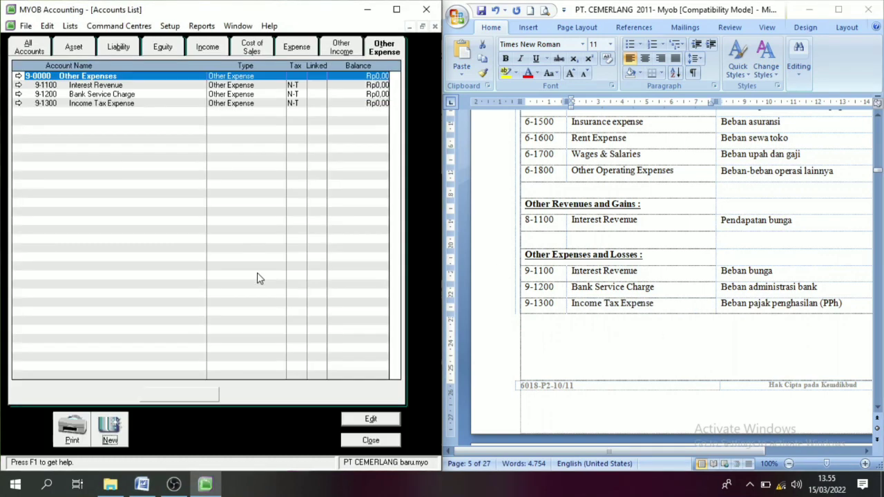
Step: Review the entered accounts category by category and in the full list, and close the accounts list
left_click_drag(878, 412, 878, 412)
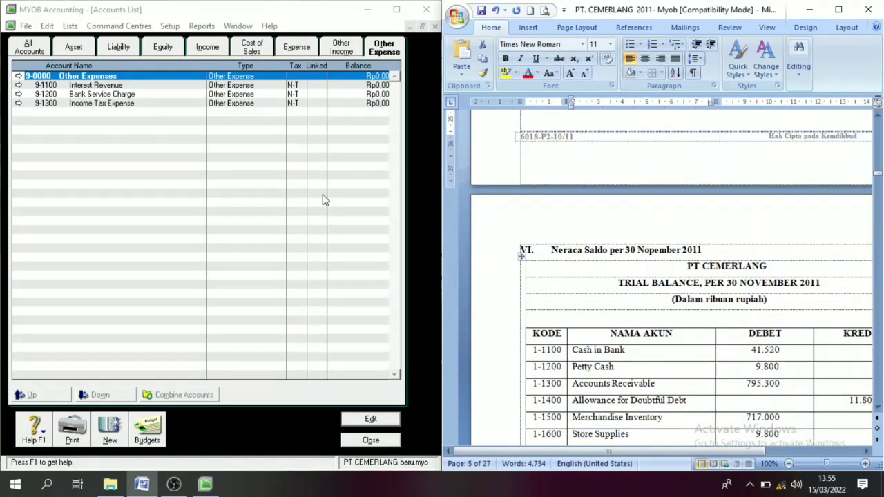
left_click(335, 50)
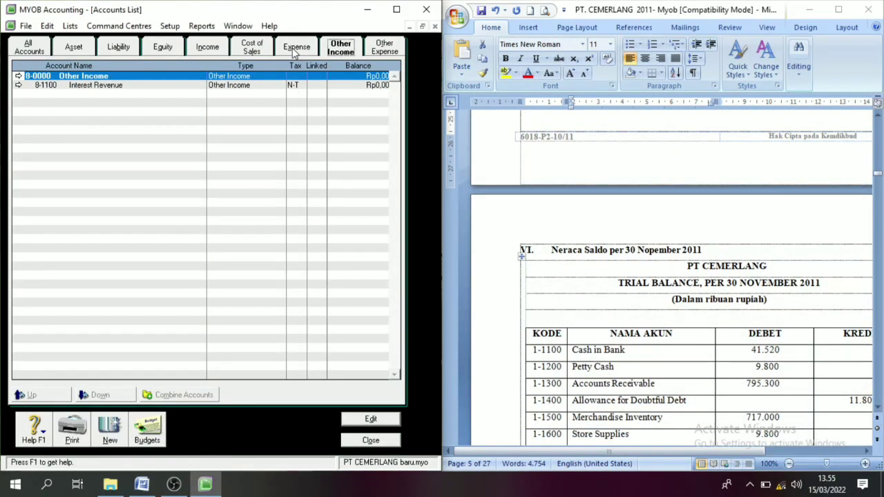
left_click(251, 49)
left_click(207, 47)
left_click(118, 48)
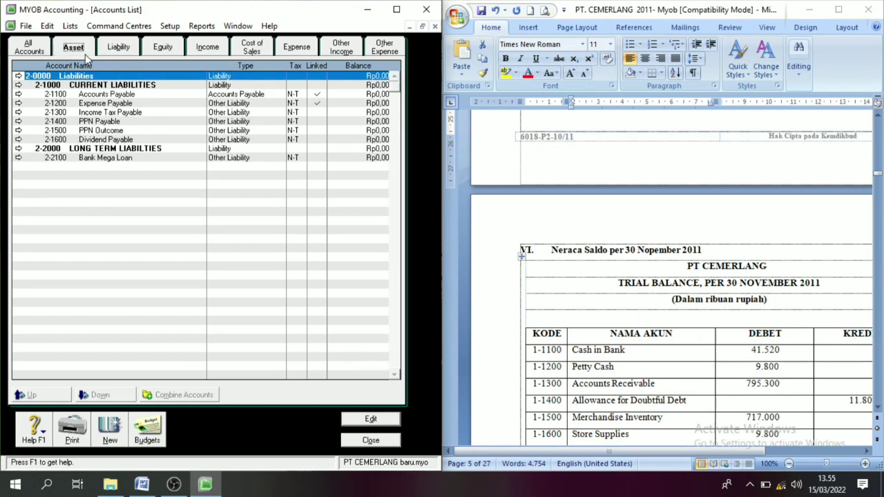
left_click(163, 47)
left_click(251, 47)
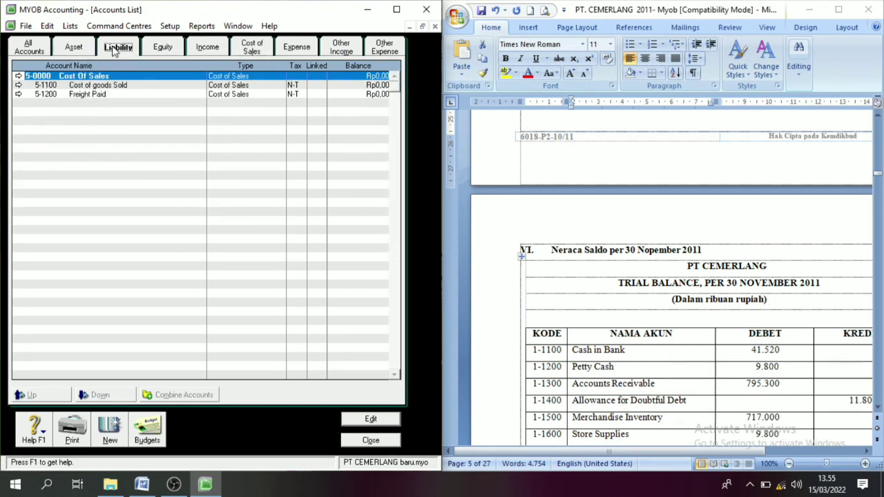
left_click(72, 48)
left_click(29, 47)
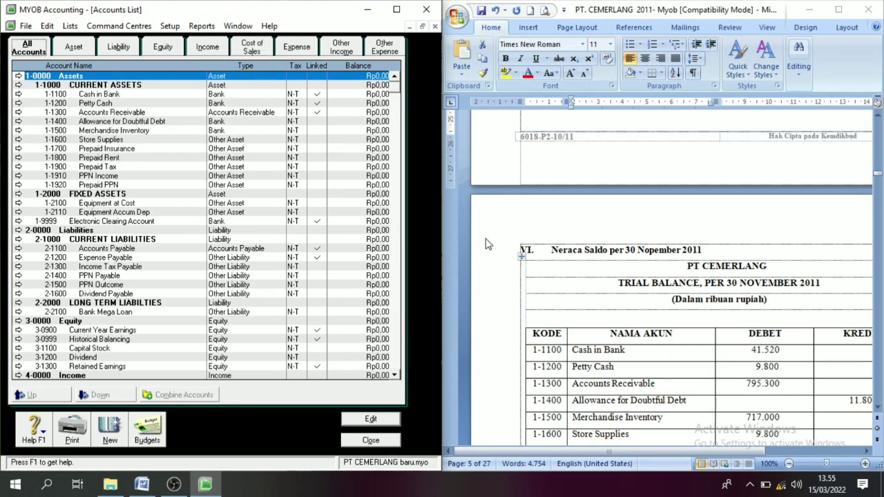
left_click(379, 438)
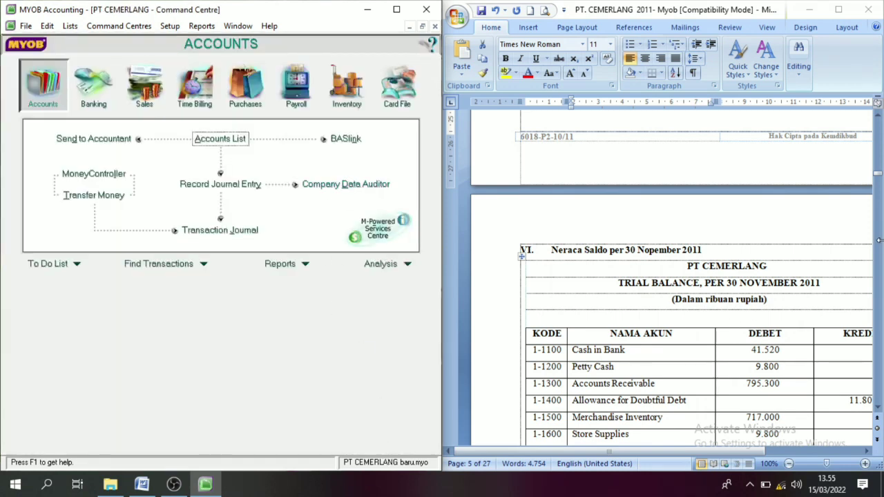
Step: Display the document's trial balance per 30 November 2011 with its debit and credit columns, and open the Account Opening Balances setup in MYOB
left_click(879, 119)
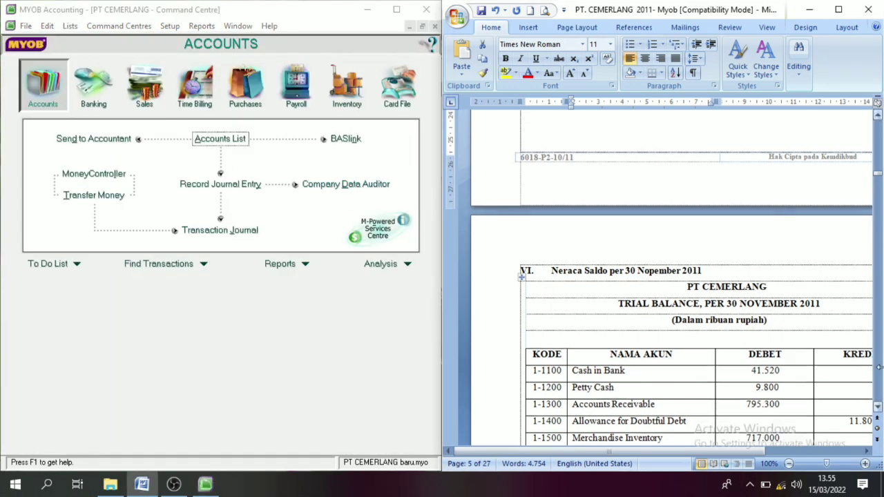
scroll(876, 411, "down", 2)
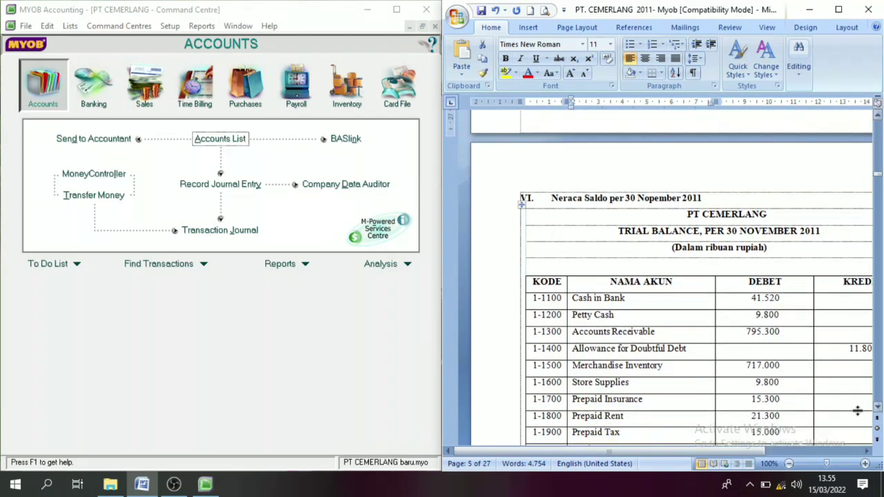
left_click(878, 408)
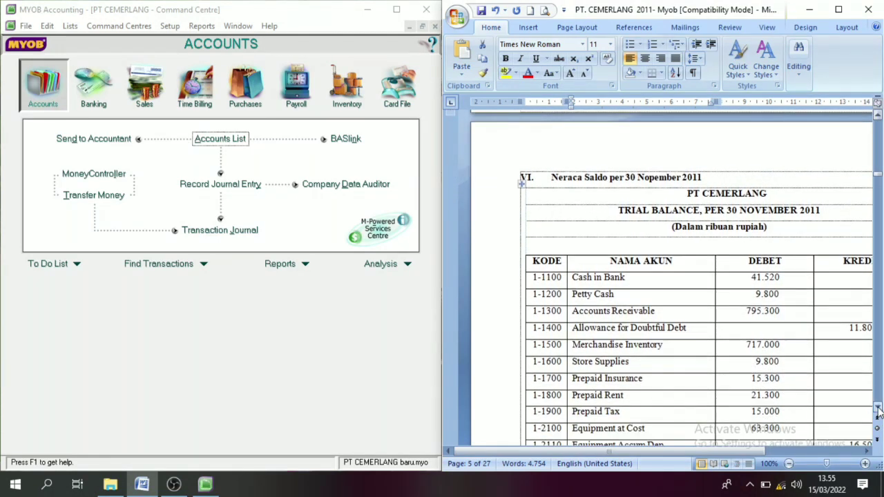
left_click(878, 411)
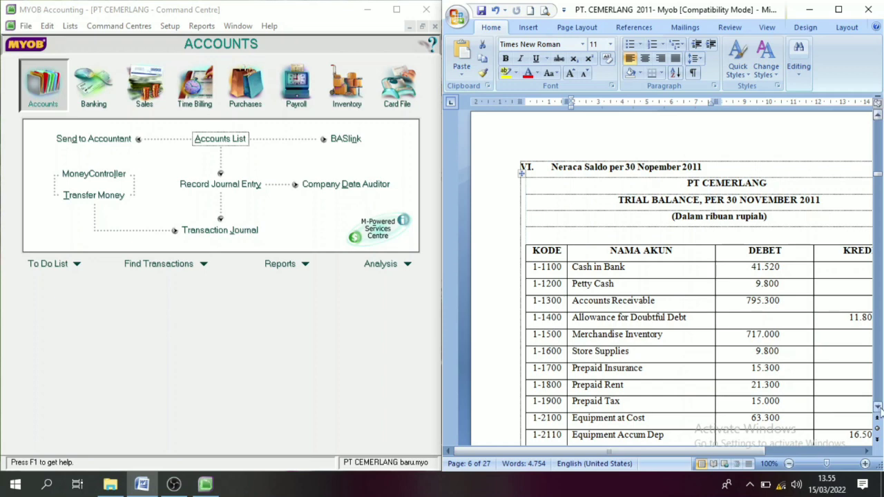
scroll(879, 409, "down", 1)
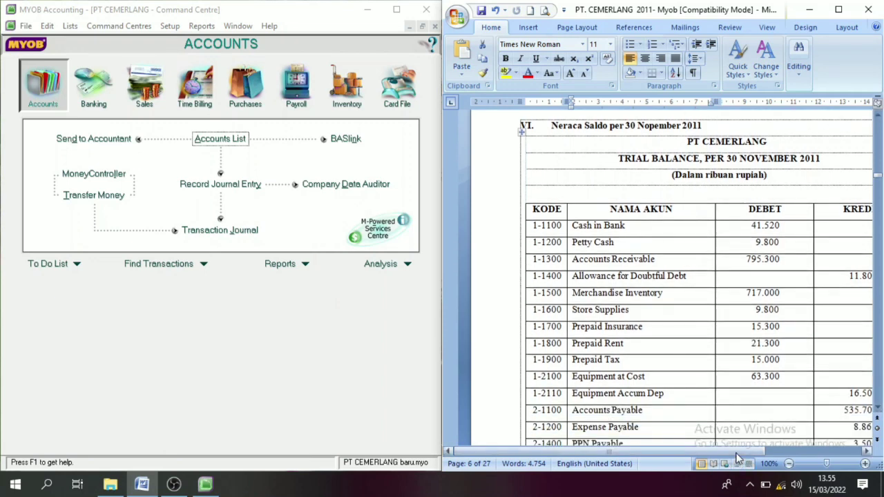
left_click_drag(737, 453, 769, 459)
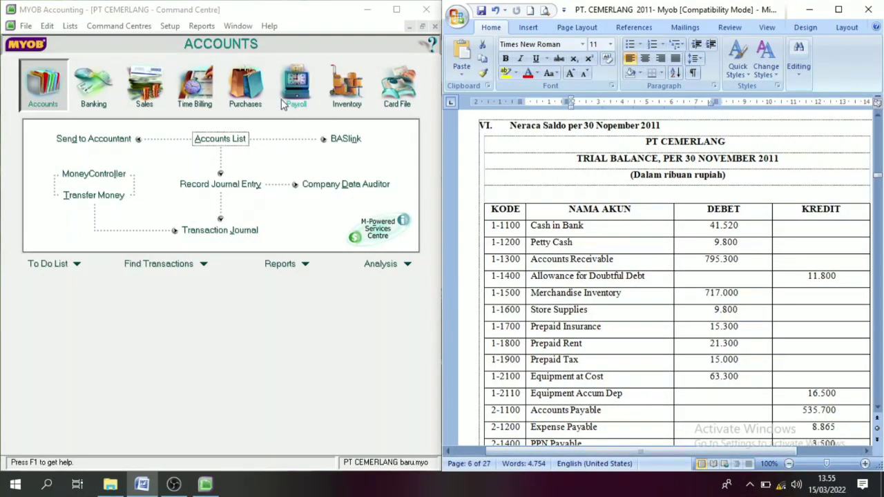
left_click(168, 26)
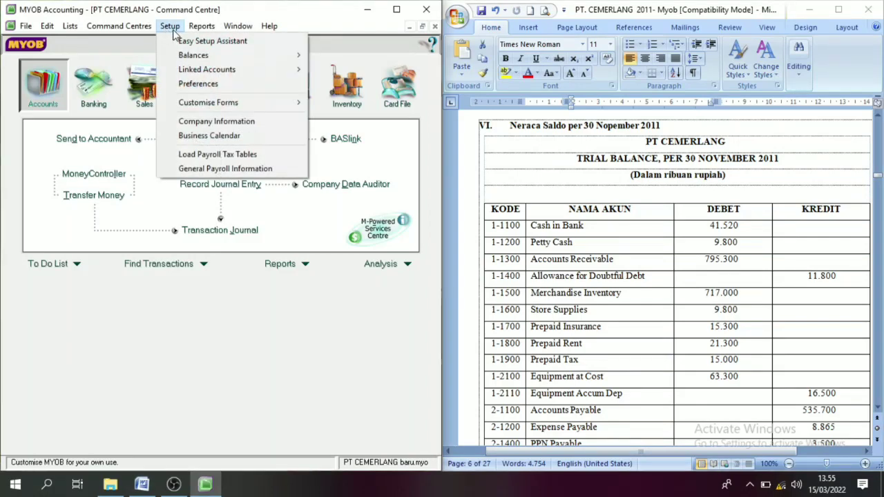
mouse_move(205, 56)
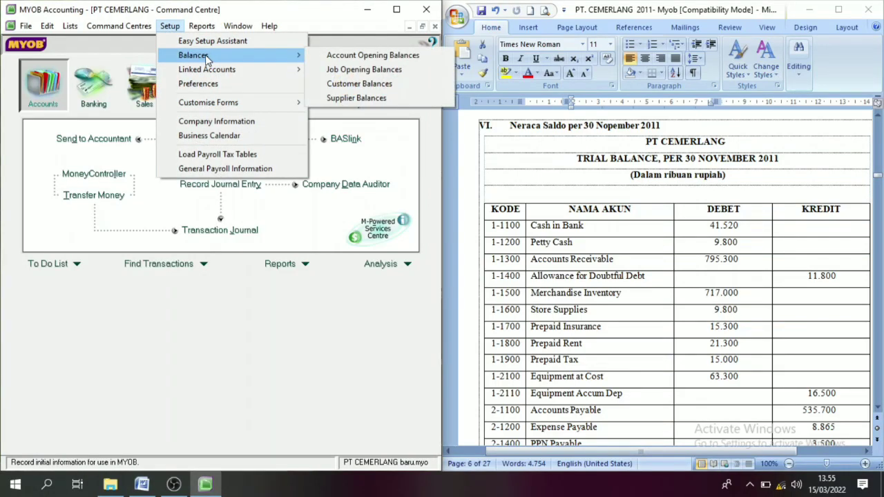
left_click(349, 58)
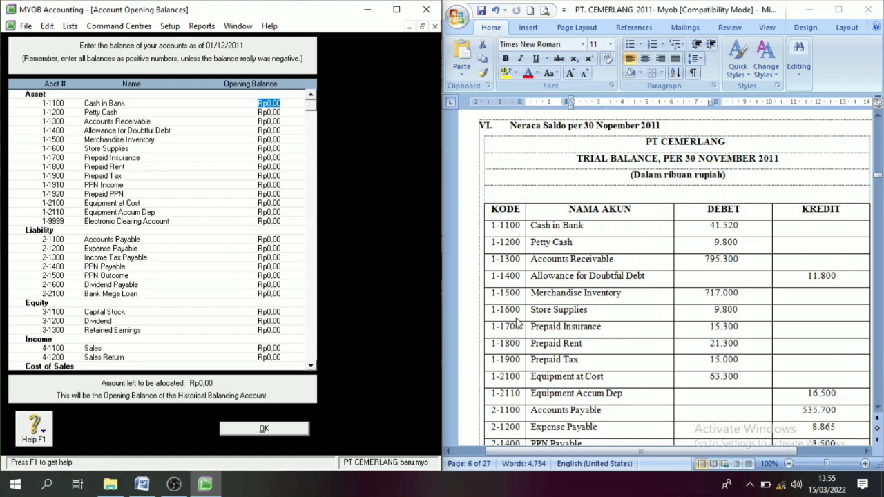
Step: Examine the trial balance's debit amounts for the asset accounts and the credit amount of Allowance for Doubtful Debt against the opening balances list
left_click(504, 233)
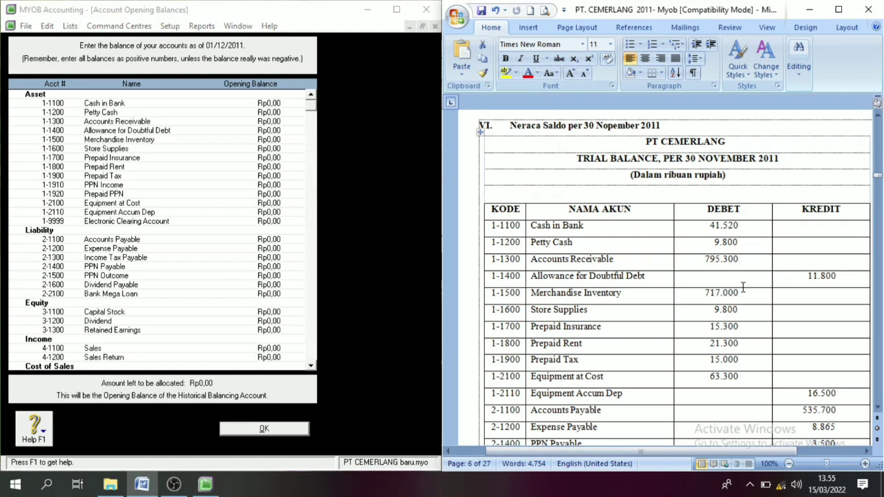
left_click(878, 410)
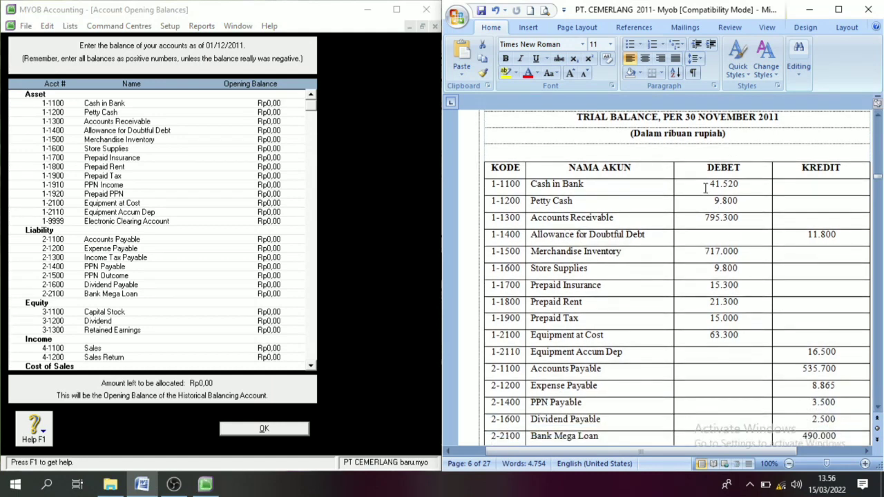
left_click_drag(706, 184, 738, 333)
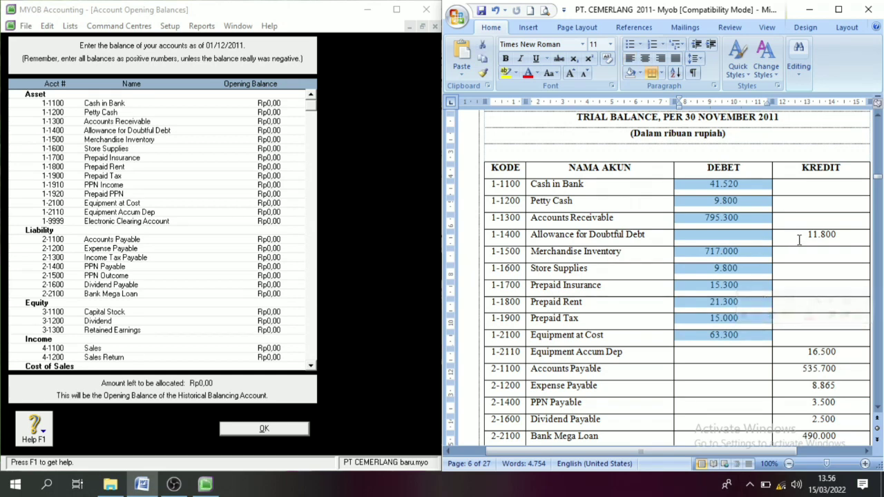
left_click(823, 235)
left_click_drag(854, 235, 777, 235)
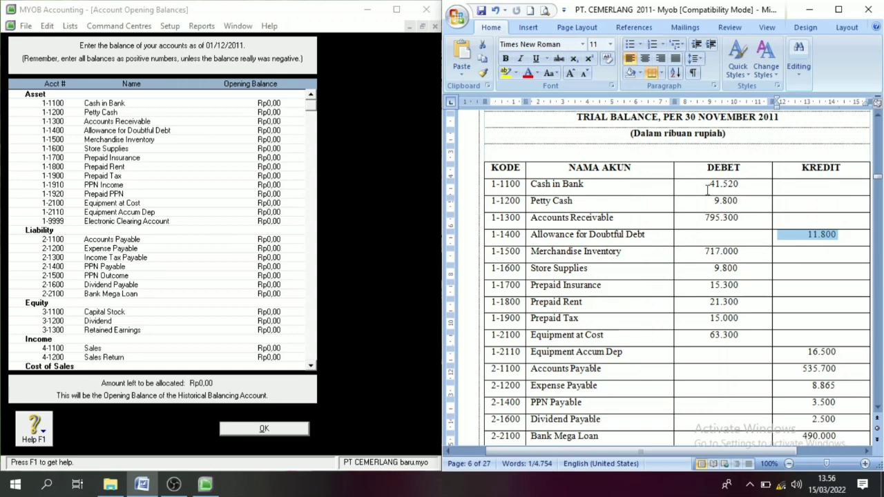
left_click_drag(704, 186, 756, 353)
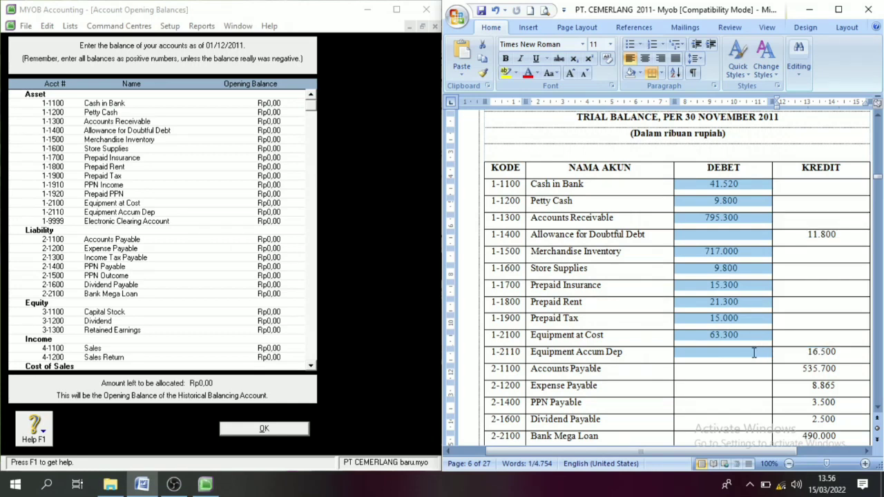
left_click(805, 234)
left_click_drag(836, 234, 800, 235)
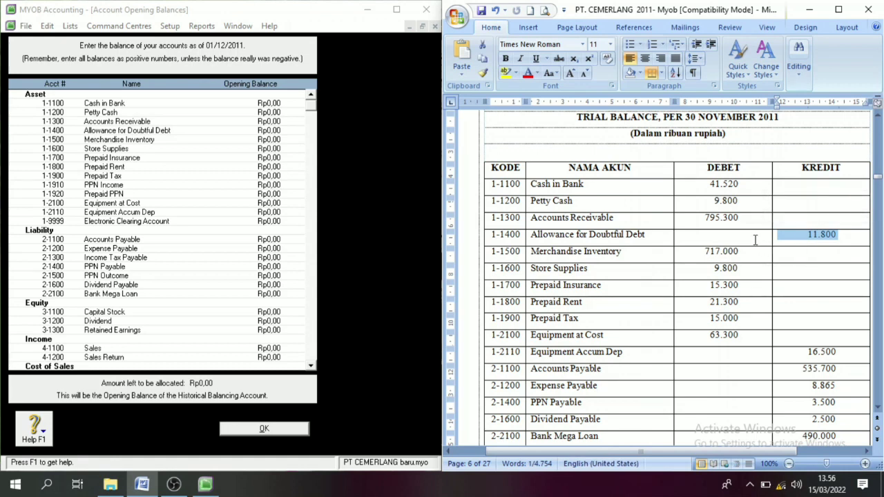
left_click(841, 235)
left_click_drag(841, 235, 776, 235)
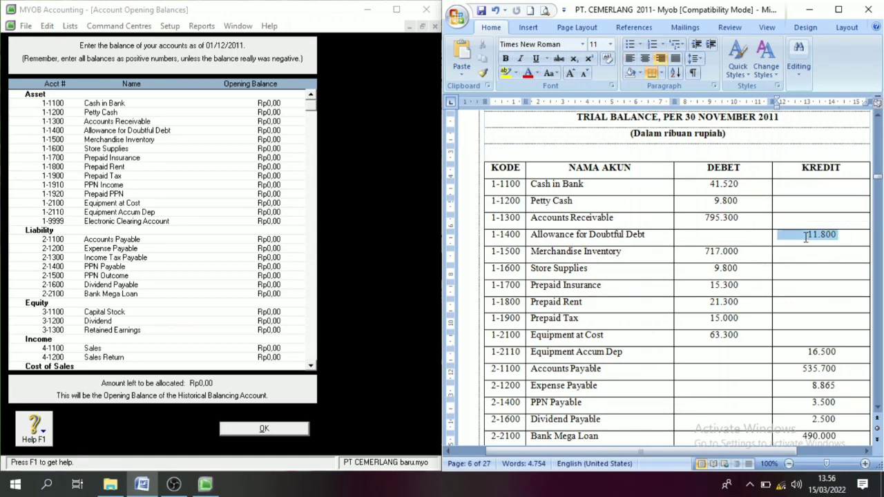
left_click(275, 167)
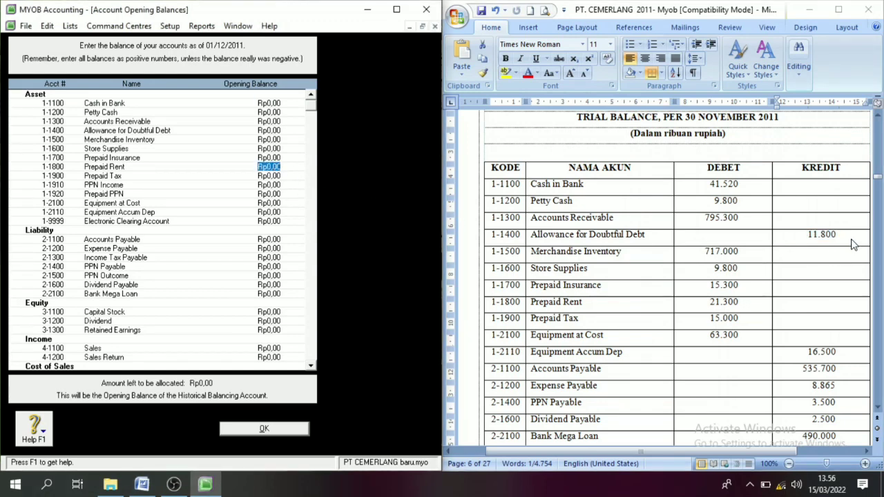
key("alt+Tab")
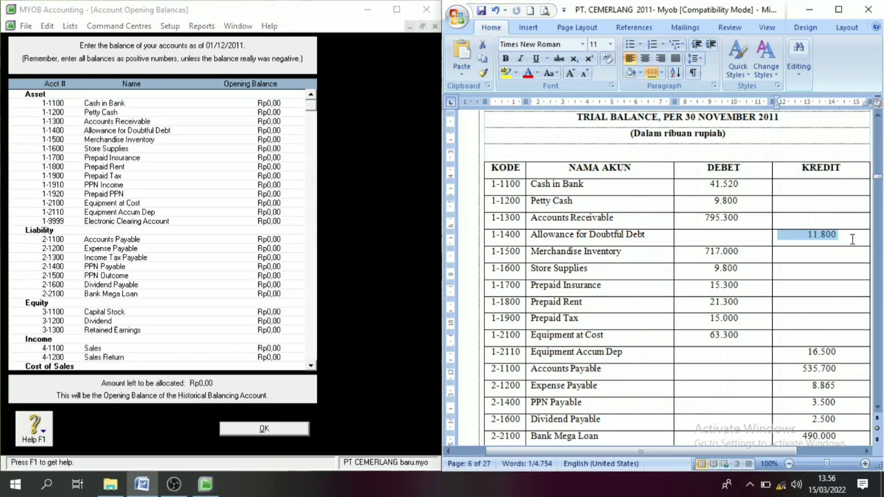
Step: Colour the trial balance's debit and credit amounts red for accounts 1-1100 Cash in Bank to 1-2110 Equipment Accum Dep
left_click(821, 273)
left_click_drag(701, 183, 822, 356)
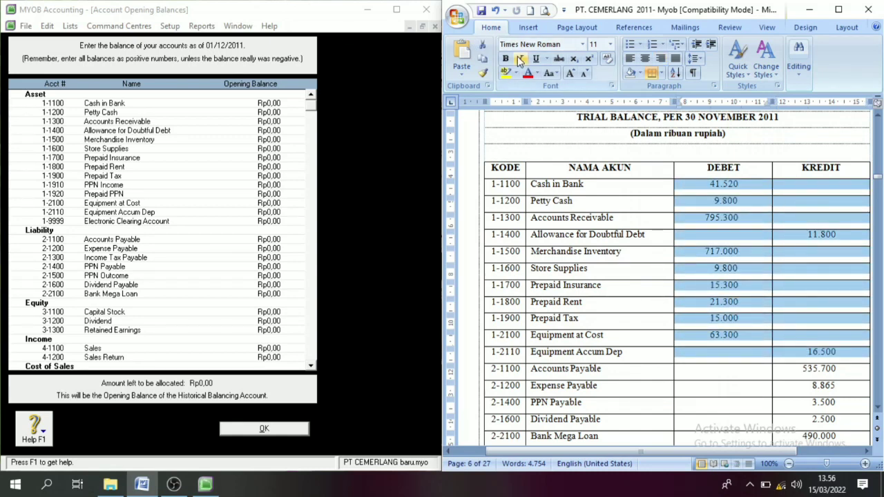
left_click(527, 72)
left_click(721, 254)
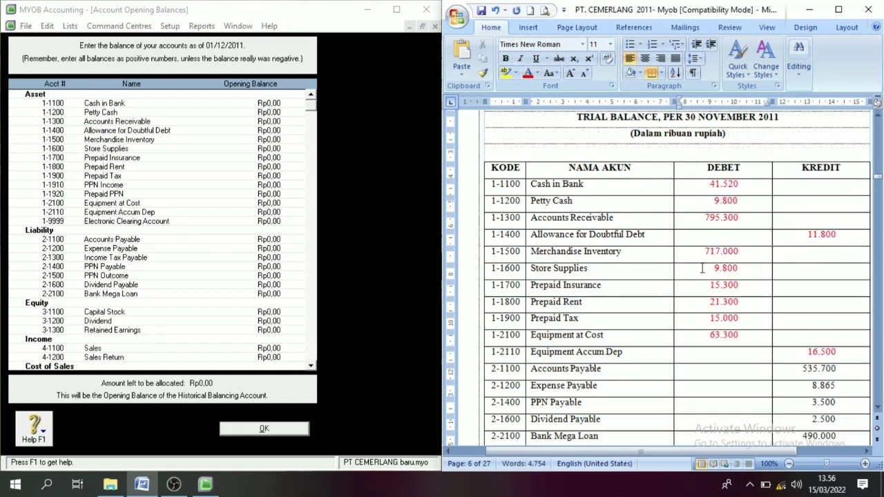
left_click_drag(723, 184, 722, 334)
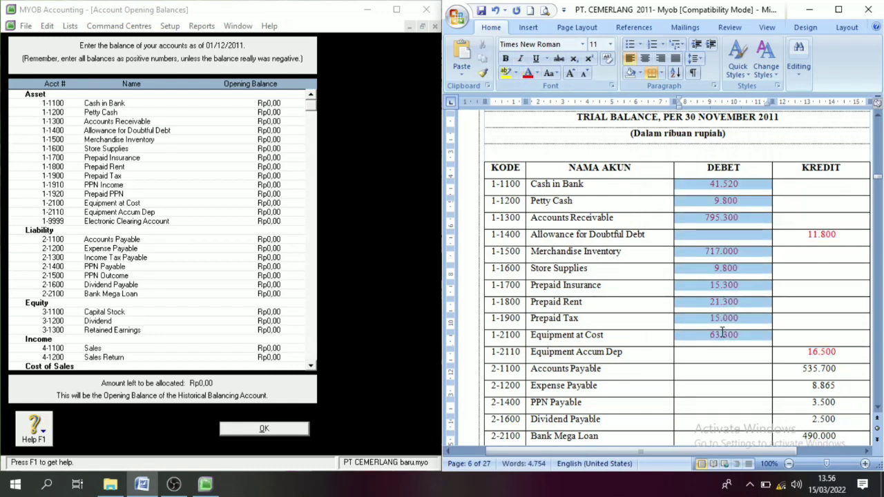
left_click(838, 236)
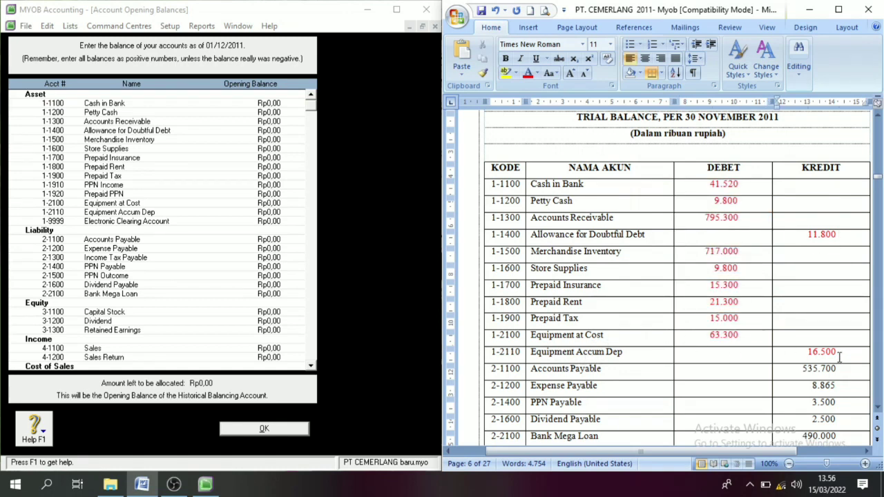
left_click(809, 238)
Step: Enter opening balances of 41.520.000 for Cash in Bank and 9.800.000 for Petty Cash
left_click(273, 104)
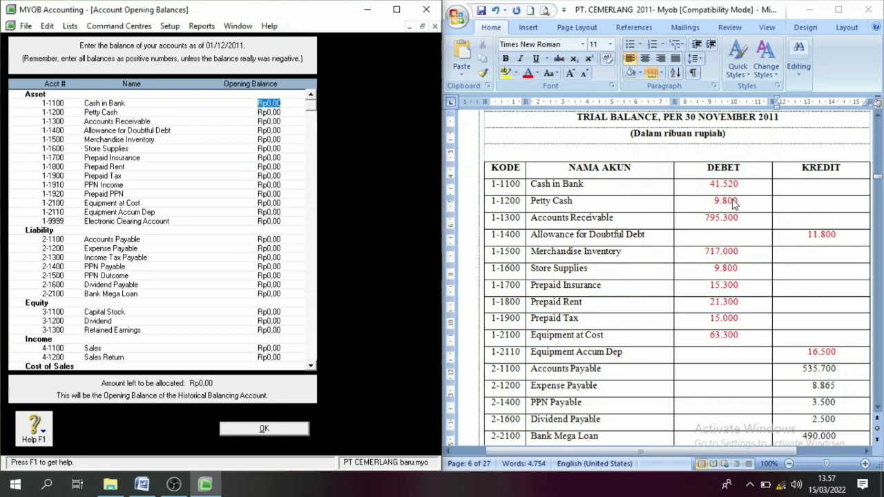
type("41.")
type("520.000")
key("Tab")
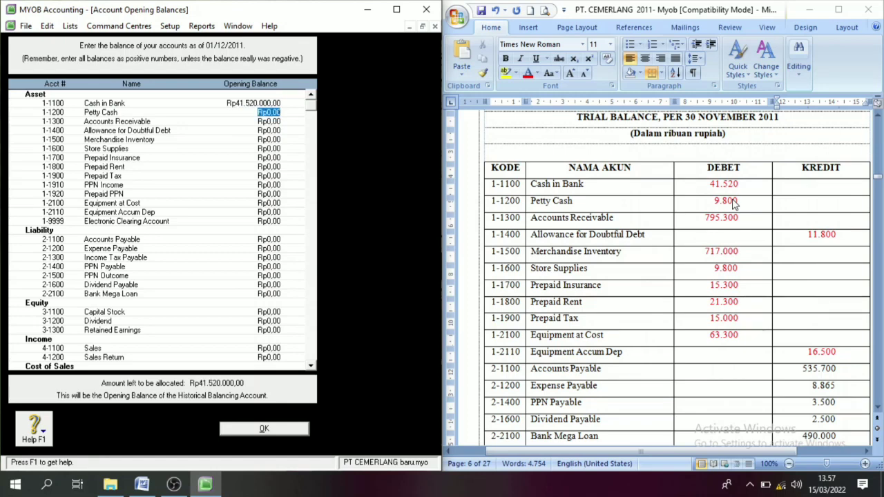
type("9.80")
type("0.000")
key("Tab")
Step: Enter opening balances of 795.300.000 for Accounts Receivable and -11.800.000 for Allowance for Doubtful Debt
type("7")
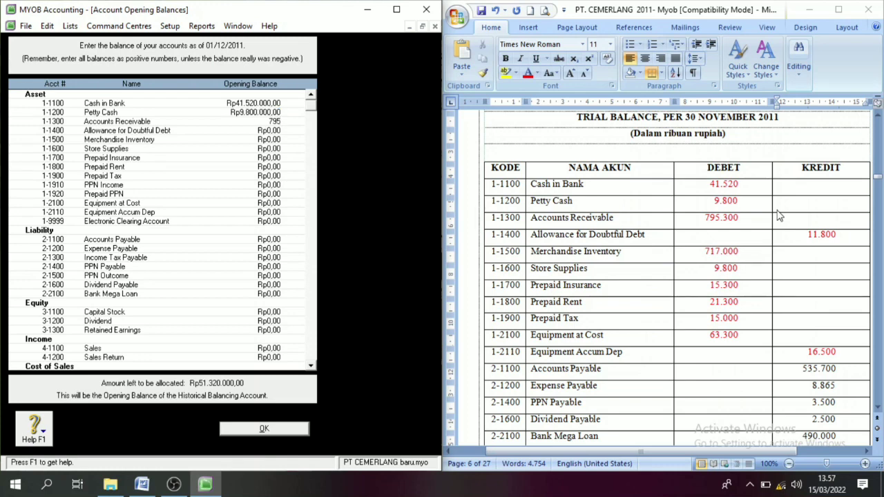
type("95300000")
key("Tab")
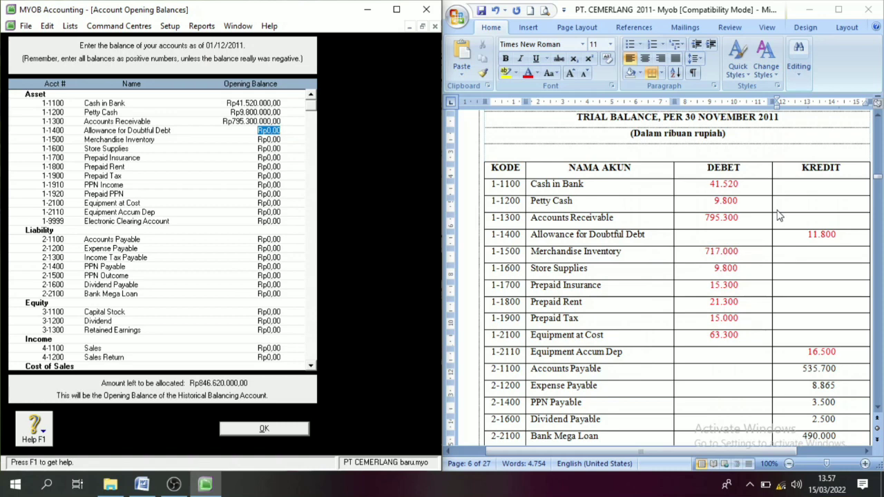
key("BackSpace")
type("-Rp11.80")
type("0.000")
key("Tab")
Step: Enter opening balances of 717.000.000 for Merchandise Inventory and 9.800.000 for Store Supplies
type("71")
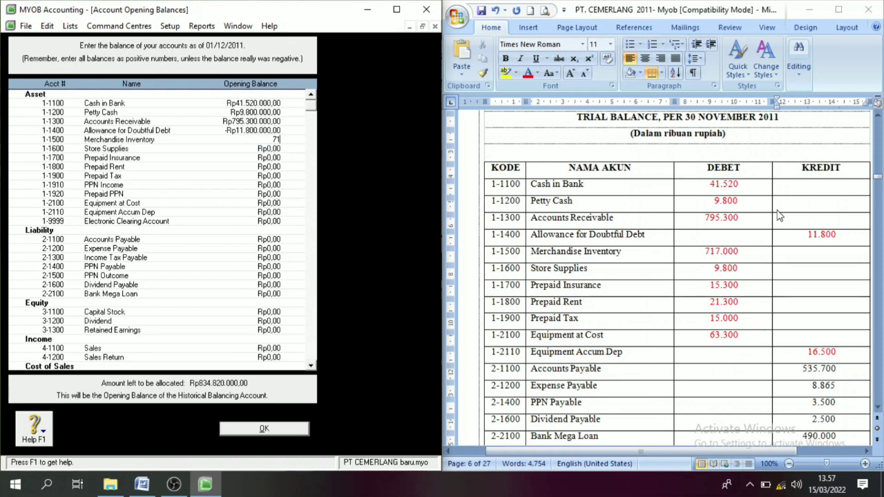
type("7.000.000")
key("Tab")
type("9.800.")
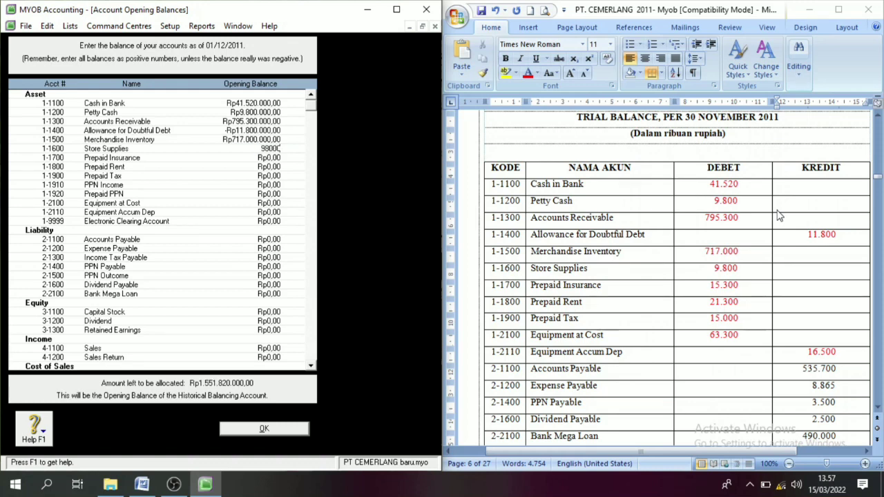
type("0000")
key("Tab")
Step: Enter the prepaid accounts' opening balances: Prepaid Insurance 15.300.000, Prepaid Rent 21.300.000 and Prepaid Tax 15.000.000
type("1")
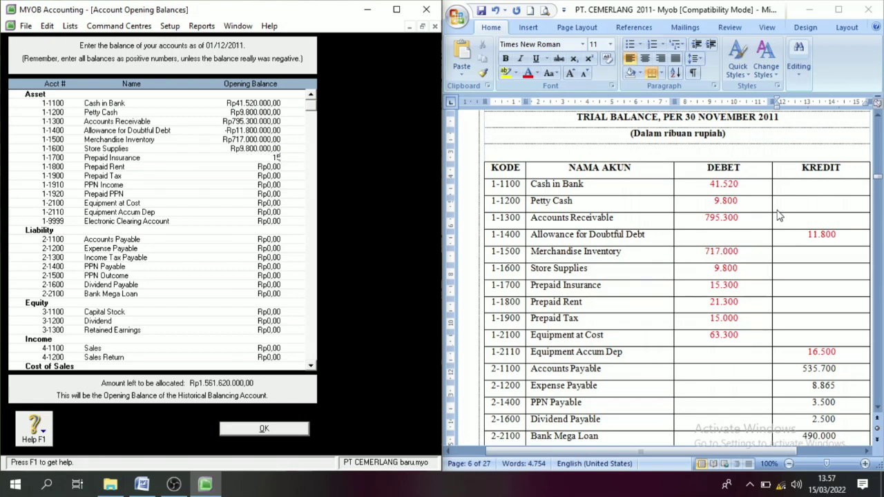
type("5300000")
key("Tab")
type("2130")
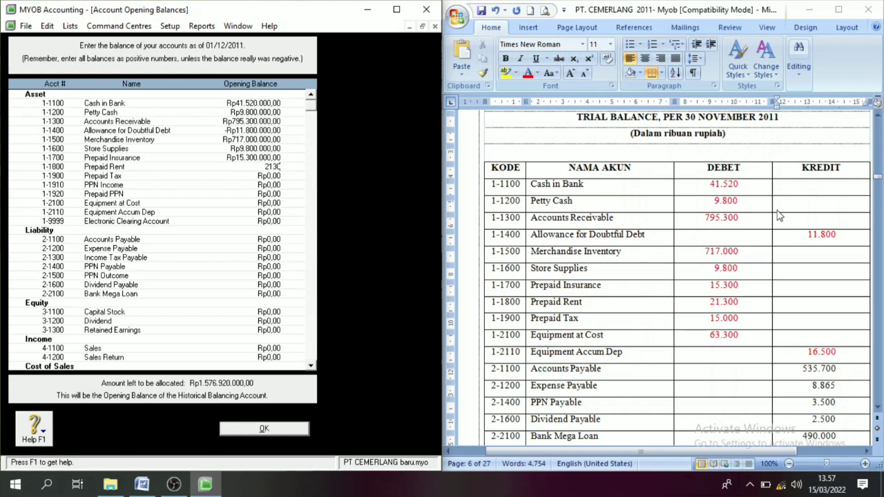
type("0000")
key("Tab")
type("15.")
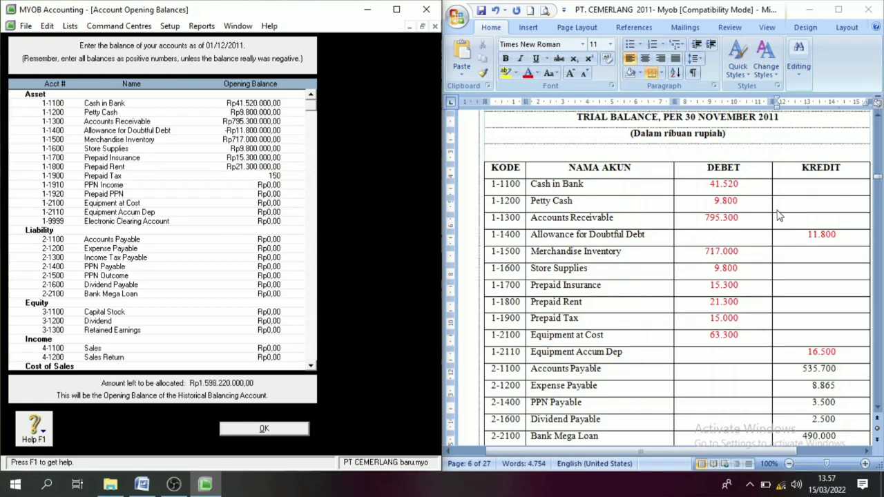
type("000.000")
key("Tab")
Step: Enter opening balances of 63.300.000 for PPN Income and -16.500.000 for Prepaid PPN
type("6")
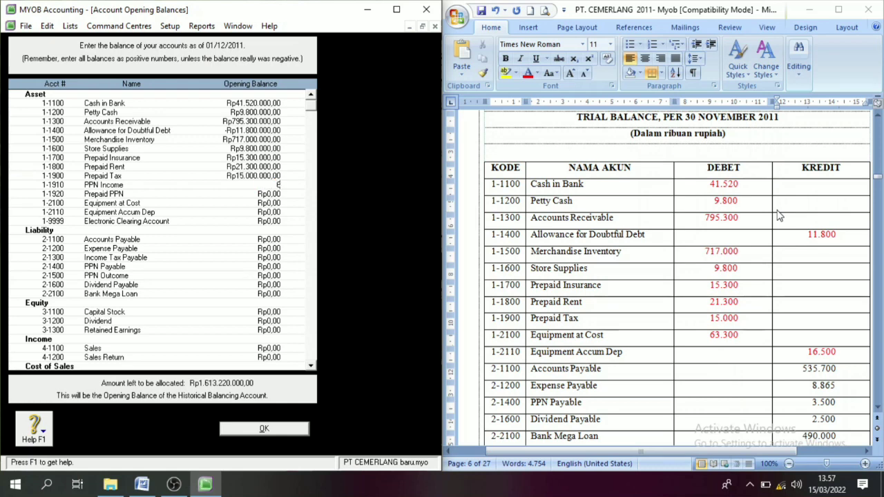
type("3.300.000")
key("Tab")
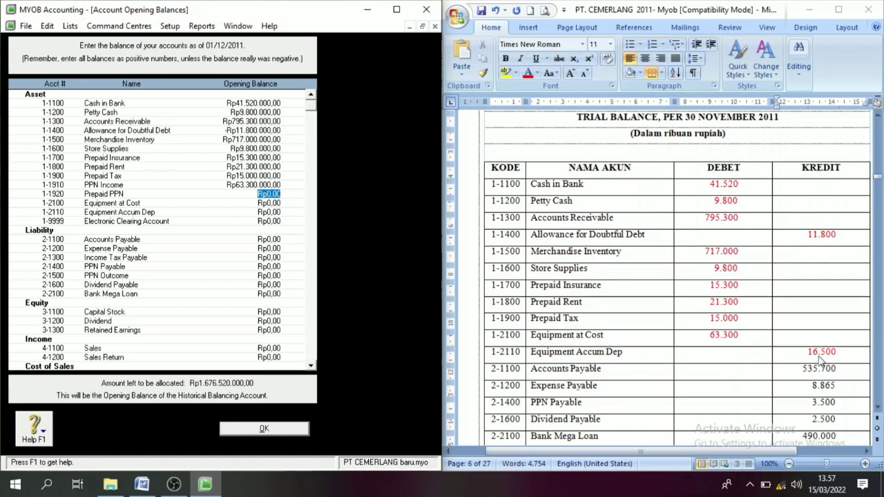
key("BackSpace")
type("-16500000")
key("Tab")
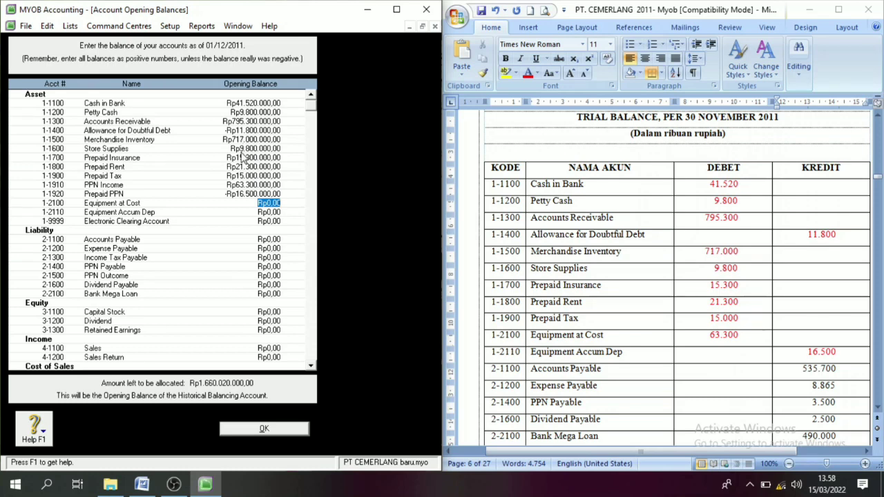
Step: Clear the opening balances entered for PPN Income and Prepaid PPN
left_click(260, 185)
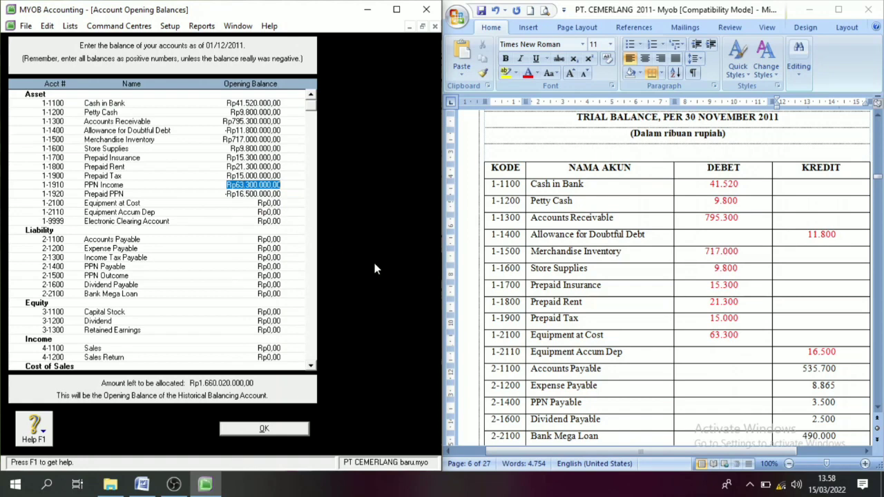
left_click(249, 175)
left_click(251, 184)
key("Delete")
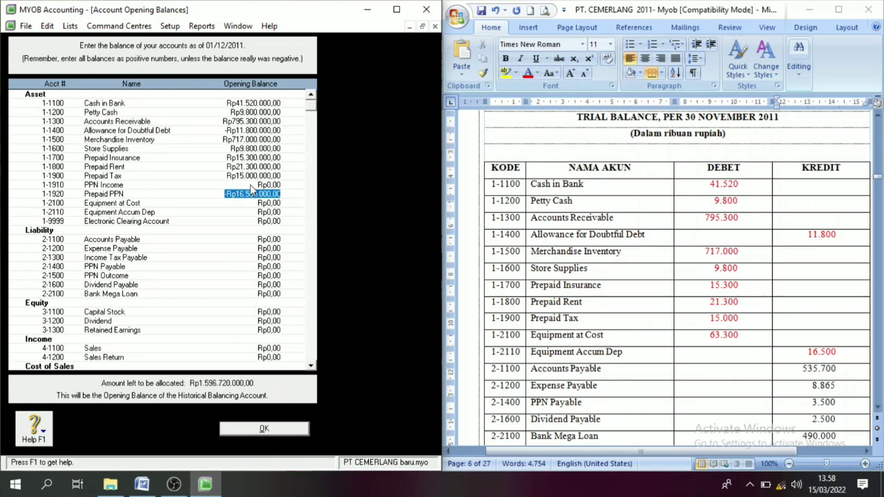
key("Delete")
key("Tab")
Step: Enter opening balances of 63.300.000 for Equipment at Cost and -16.500.000 for Equipment Accum Dep
type("63.")
type("300.0")
type("00")
key("Tab")
key("BackSpace")
type("-Rp16.500.000")
key("Tab")
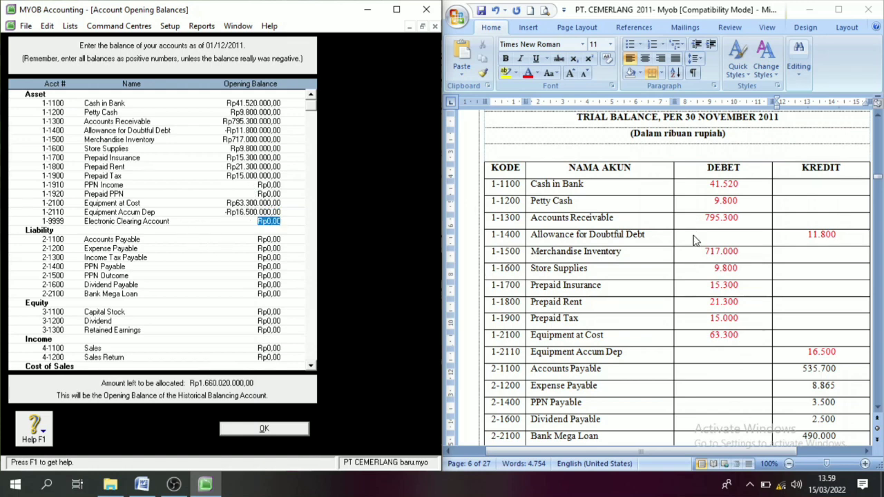
Step: Colour the trial balance's credit amounts green for liability accounts 2-1100 Accounts Payable to 2-2100 Bank Mega Loan
scroll(880, 416, "down", 3)
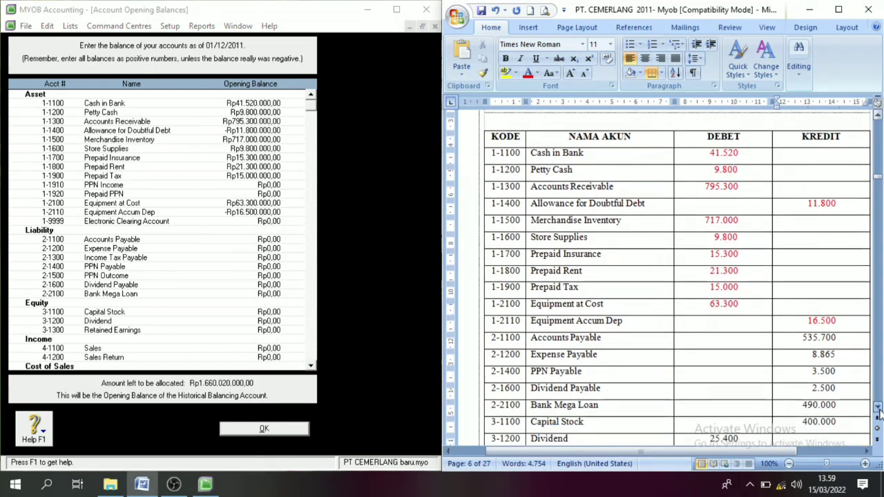
scroll(879, 412, "down", 1)
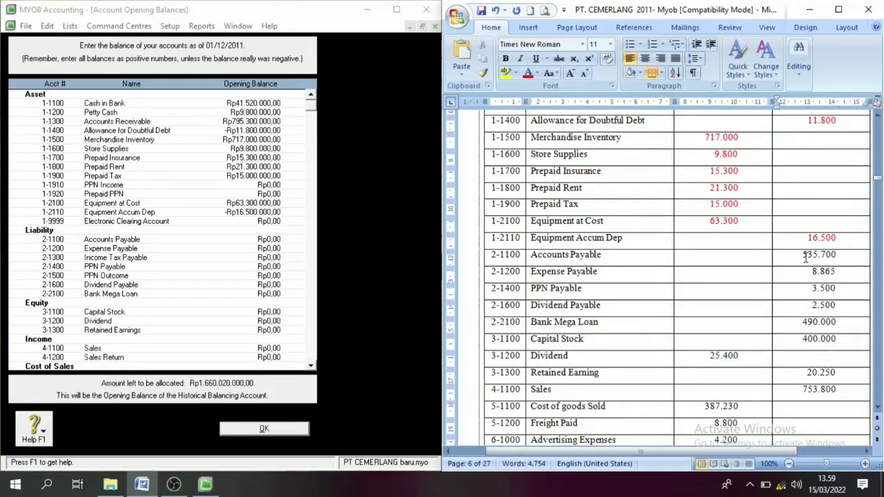
left_click_drag(803, 256, 826, 322)
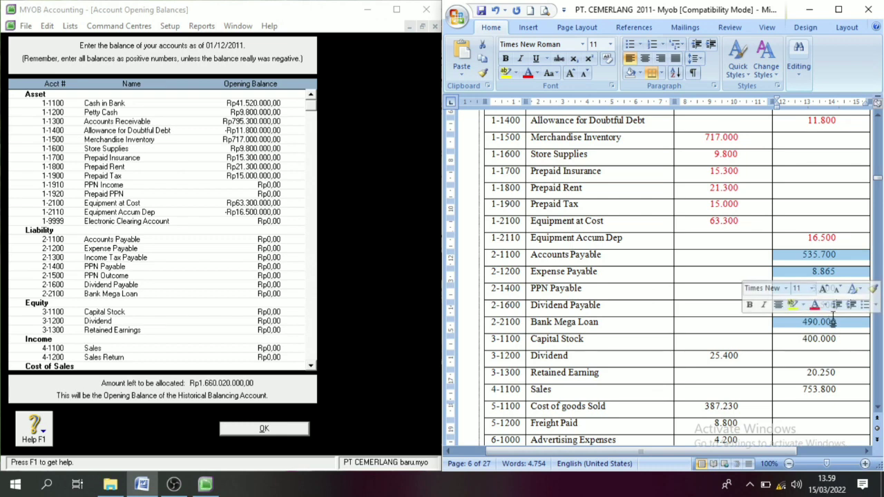
left_click(538, 74)
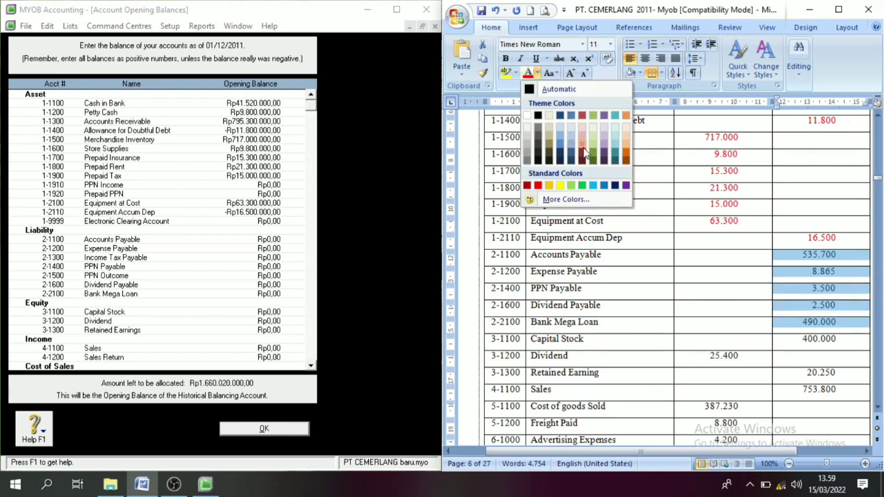
left_click(592, 184)
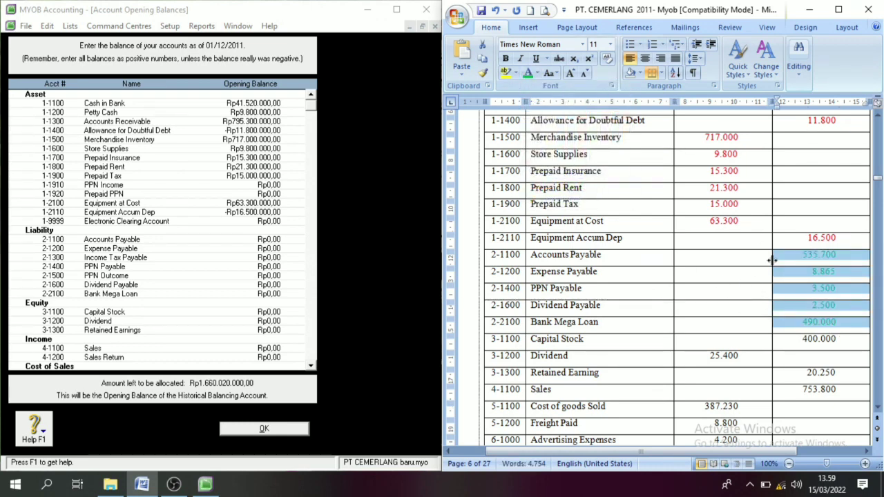
left_click(820, 256)
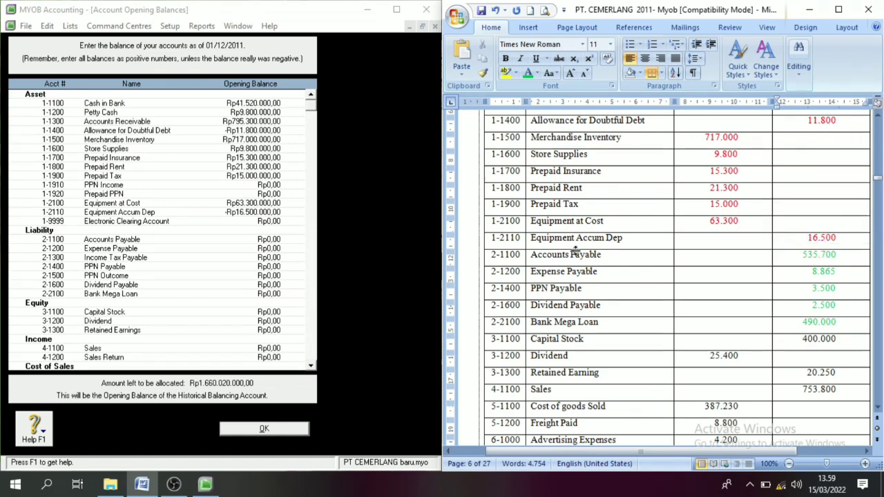
Step: Examine the trial balance's green credit amounts for the liability accounts from Accounts Payable to Bank Mega Loan
left_click(795, 254)
left_click(713, 288)
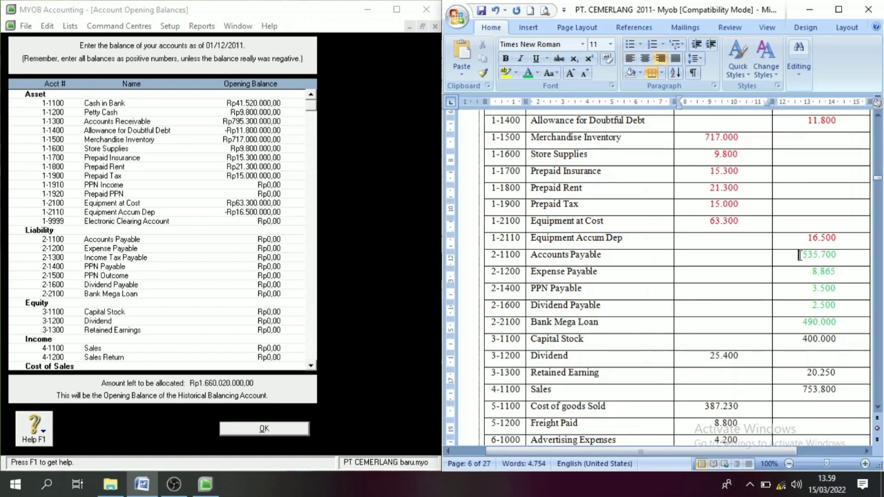
left_click_drag(799, 255, 841, 322)
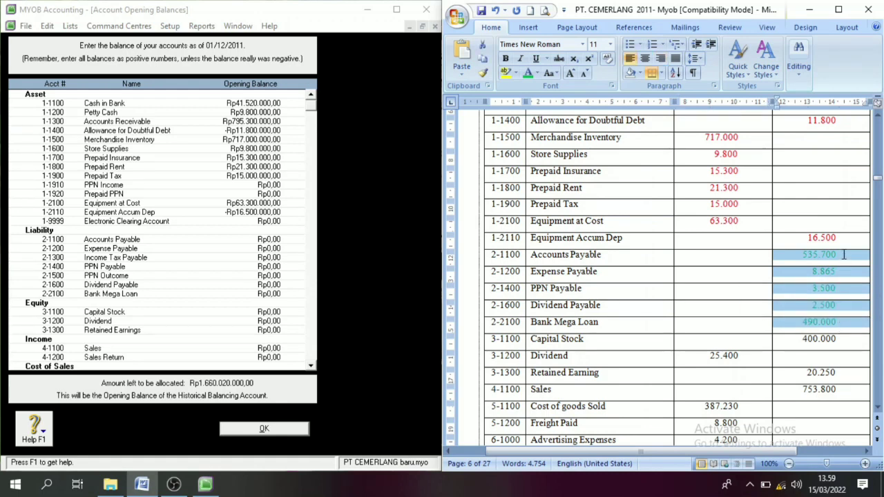
left_click(842, 255)
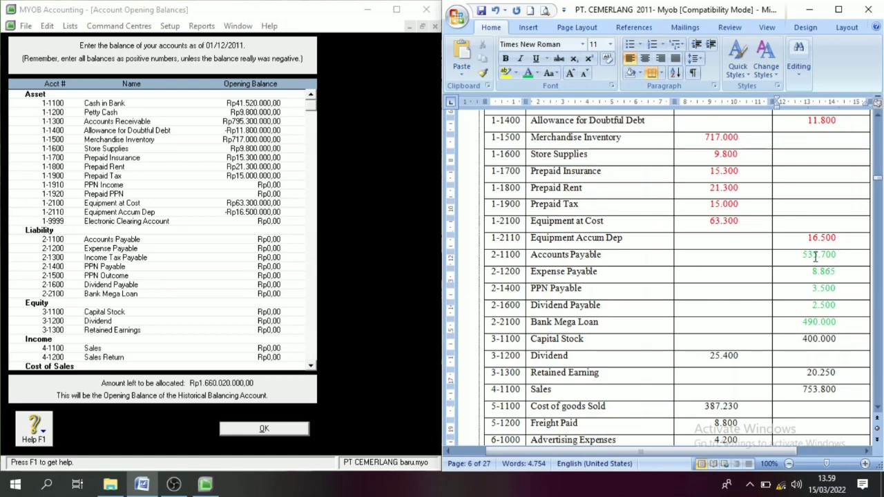
left_click_drag(815, 256, 824, 325)
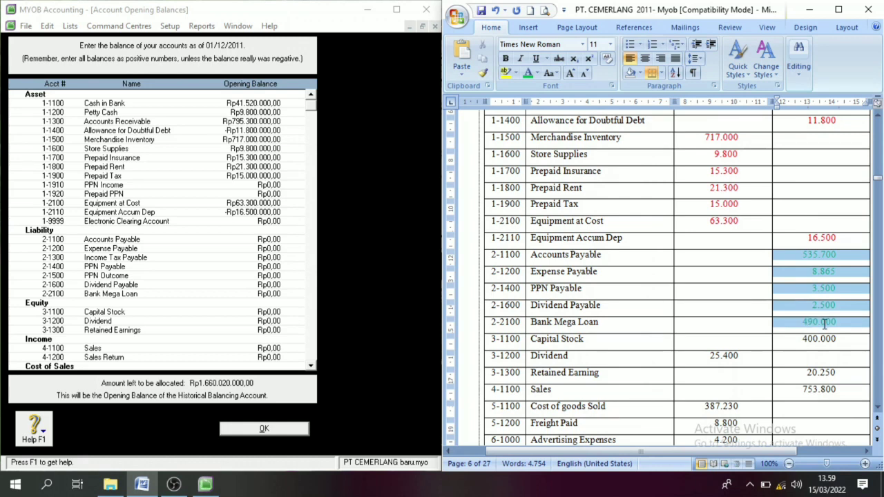
left_click(728, 276)
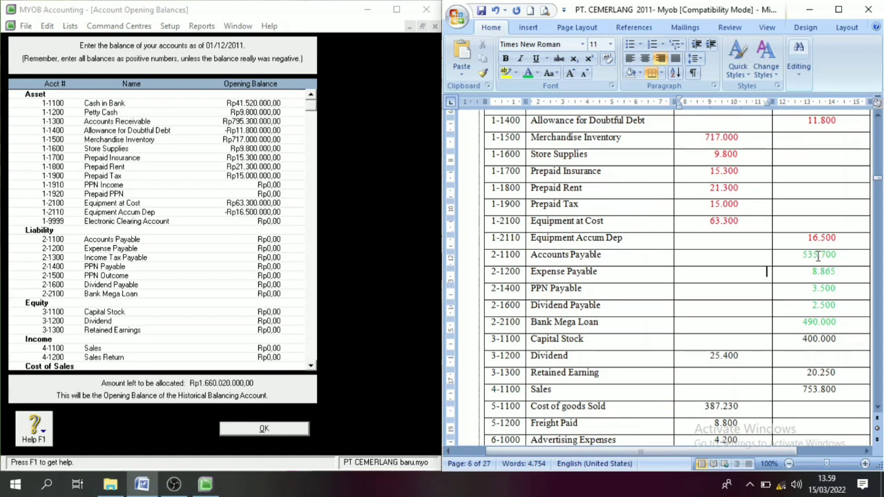
left_click_drag(815, 255, 818, 321)
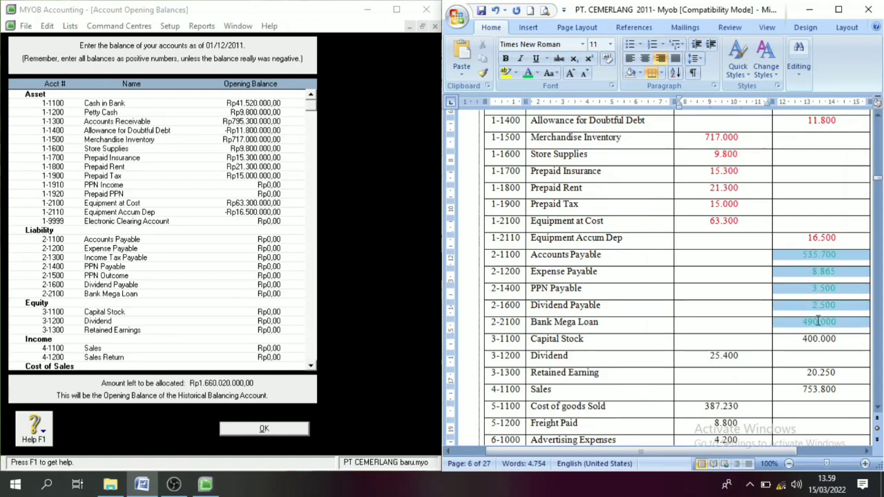
left_click(806, 255)
left_click_drag(805, 255, 806, 322)
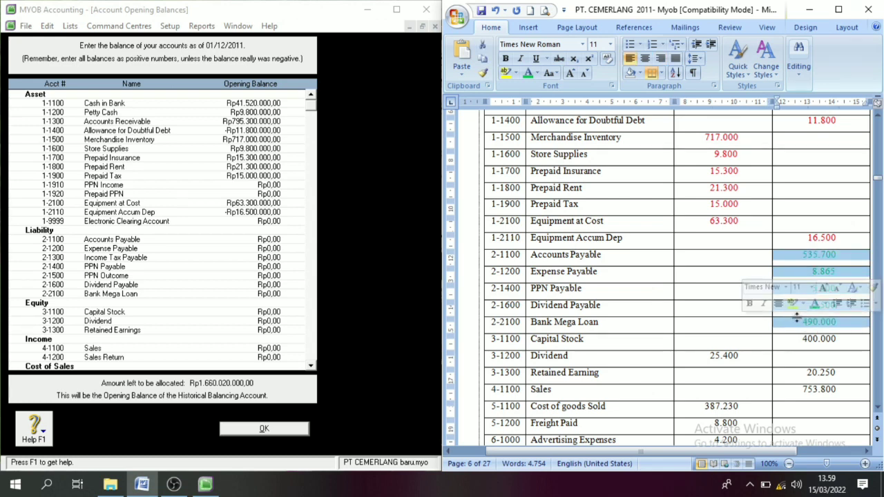
Step: Enter opening balances of 535.700.000 for Accounts Payable and 8.865.000 for Expense Payable
left_click(268, 240)
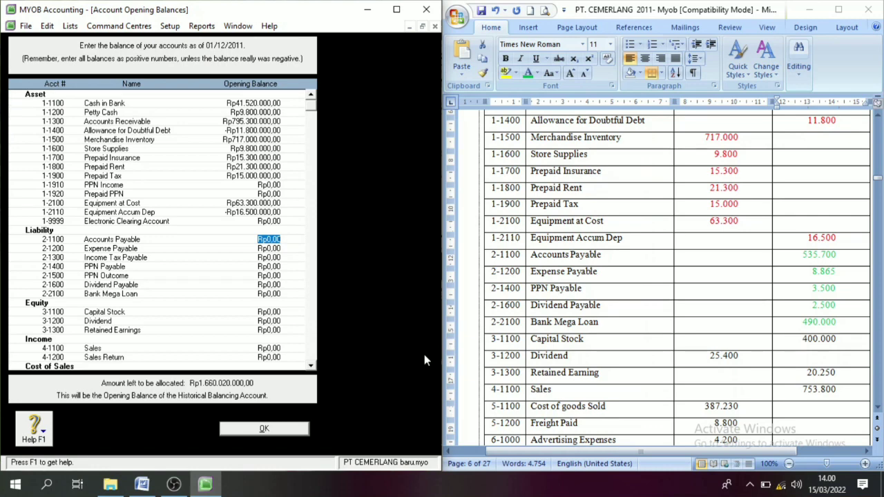
type("535700000")
key("Tab")
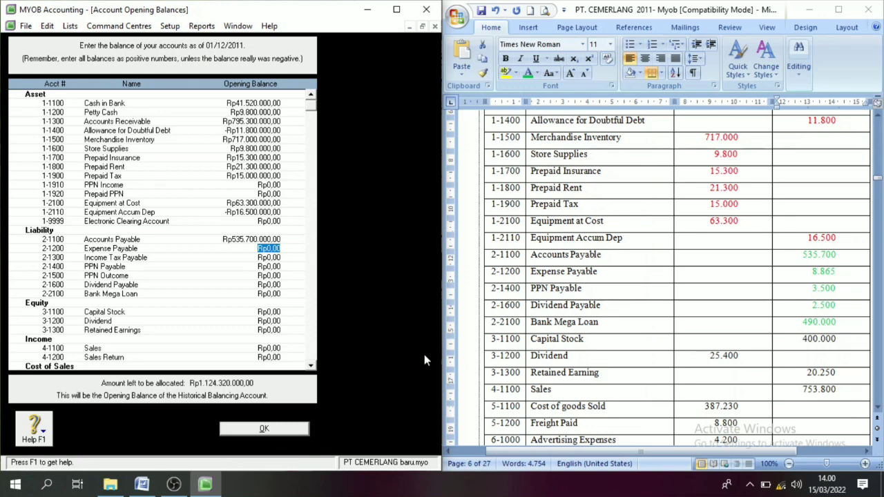
type("8.")
type("865.00")
type("0")
key("Tab")
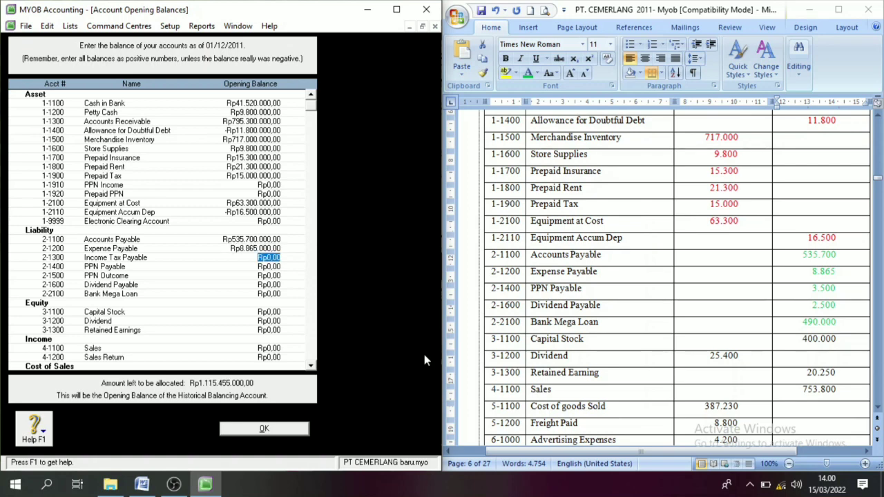
Step: Enter opening balances of 3.500.000 for PPN Payable and 2.500.000 for Dividend Payable, skipping Income Tax Payable and PPN Outcome
key("Tab")
type("3")
key("Tab")
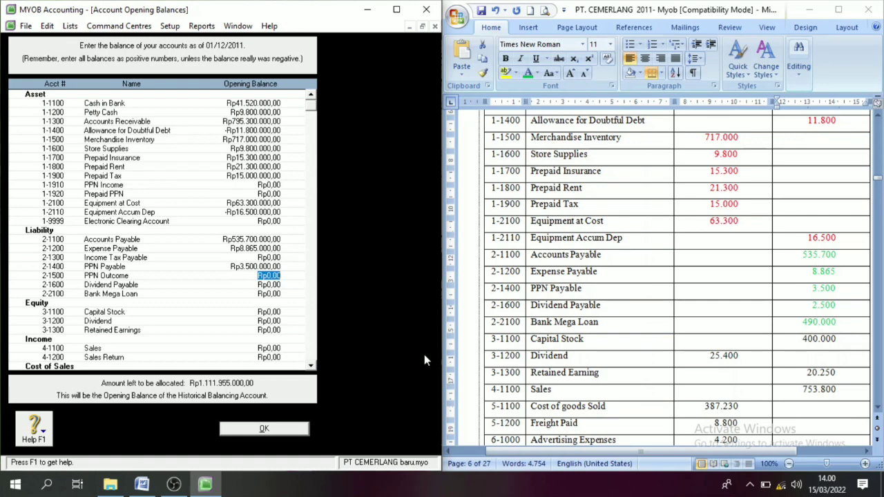
key("Tab")
type("2500000")
key("Tab")
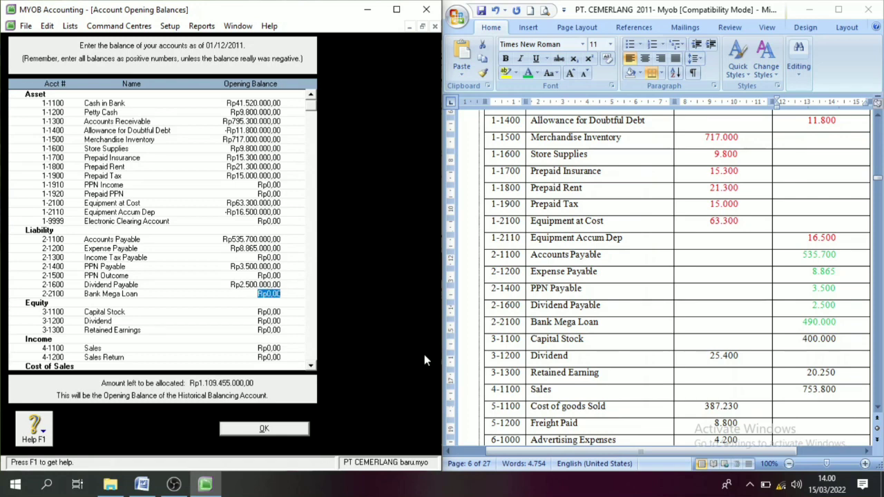
Step: Enter an opening balance of 490.000.000 for 2-2100 Bank Mega Loan
type("49")
type("0.000.")
type("000")
key("Tab")
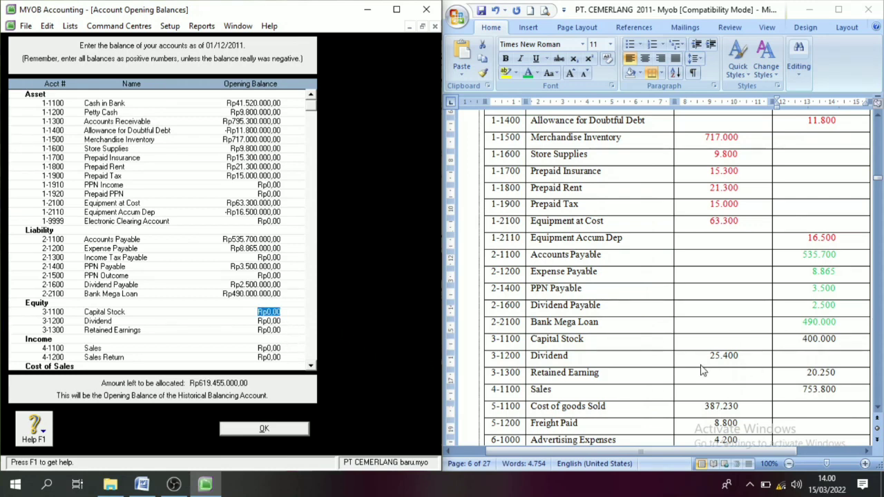
Step: Colour the trial balance's debit and credit amounts red for equity accounts 3-1100 Capital Stock to 3-1300 Retained Earning
left_click(829, 338)
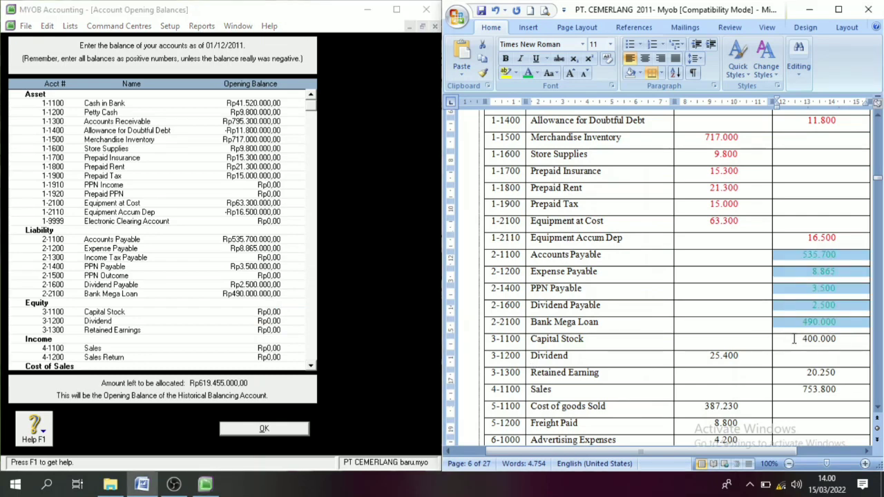
left_click_drag(742, 343, 815, 369)
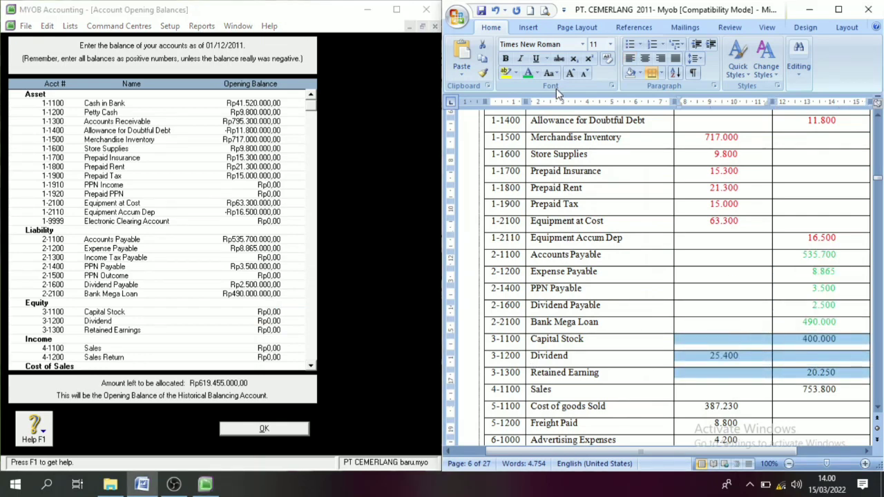
left_click(538, 72)
left_click(538, 185)
left_click(804, 330)
left_click(822, 339)
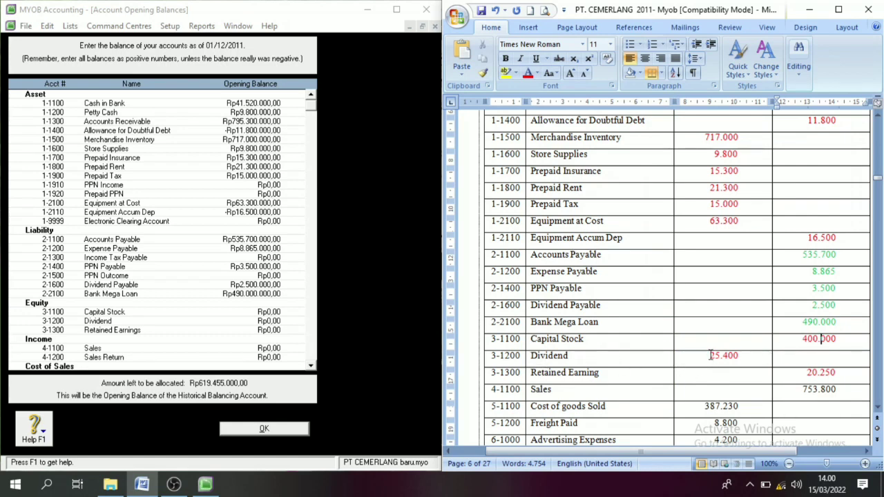
Step: Examine which equity amounts in the trial balance are credits and which are debits, from Capital Stock to Retained Earning
left_click_drag(806, 339, 805, 366)
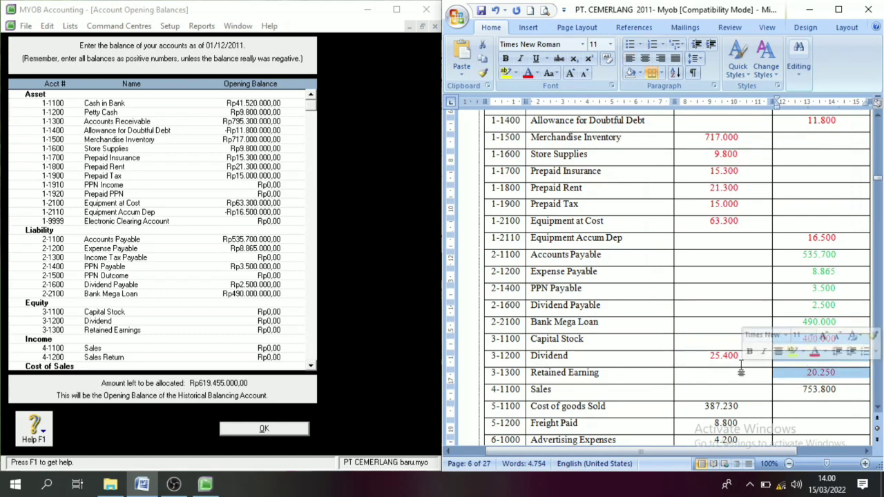
left_click(721, 356)
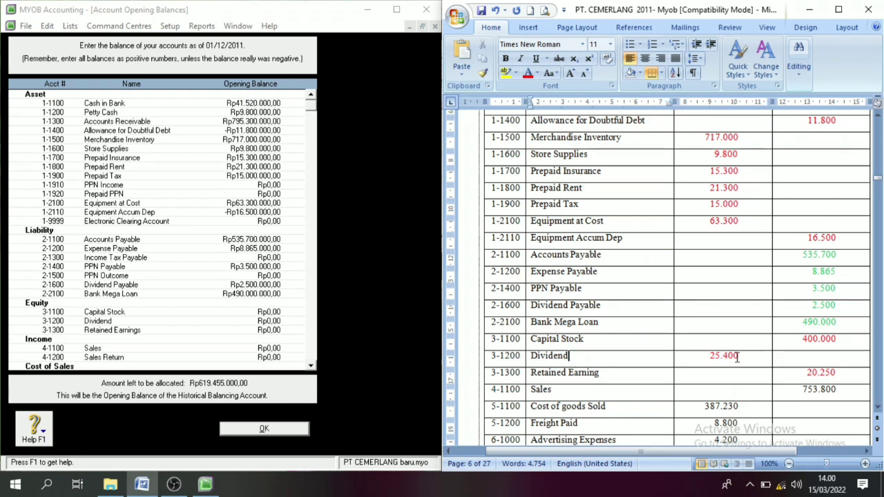
left_click_drag(742, 355, 695, 362)
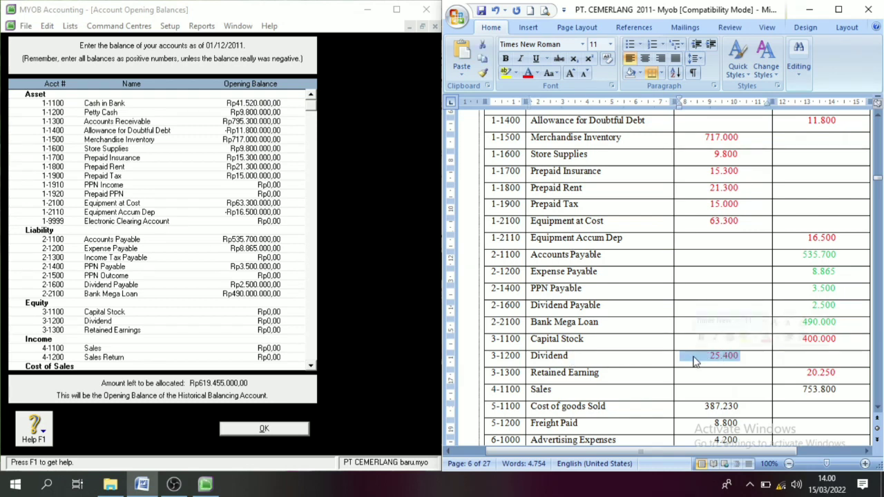
left_click(616, 358)
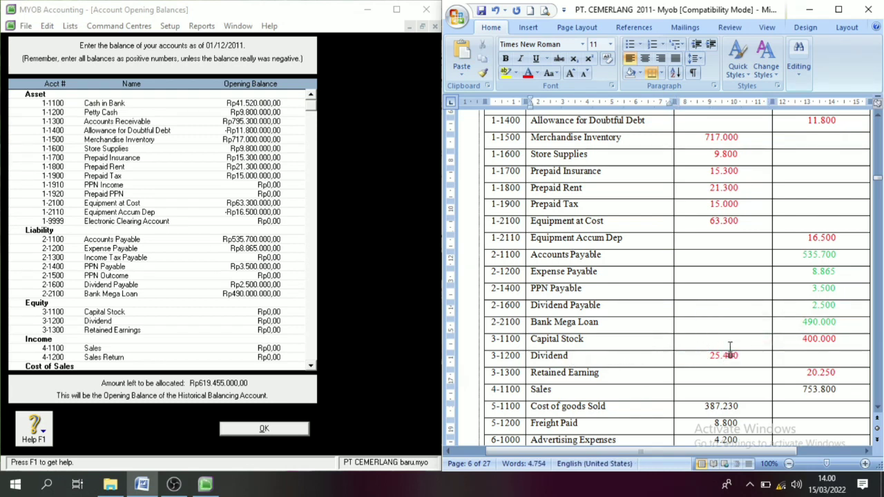
left_click(810, 339)
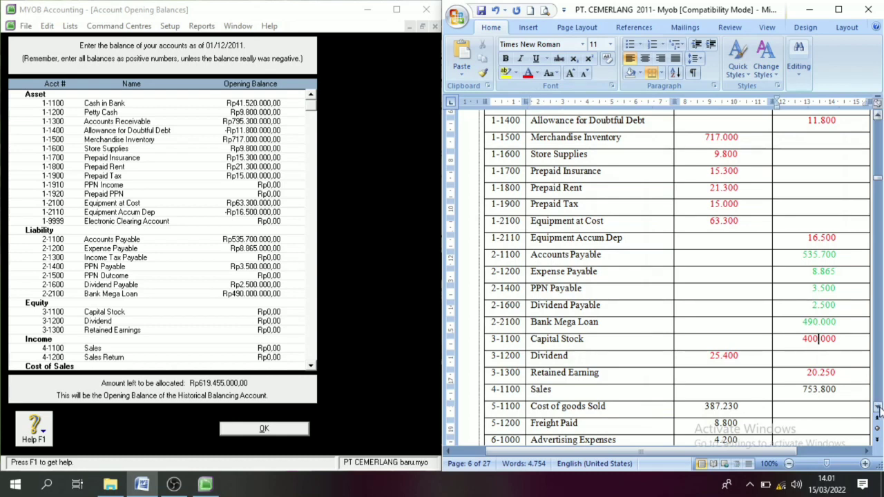
scroll(799, 337, "down", 3)
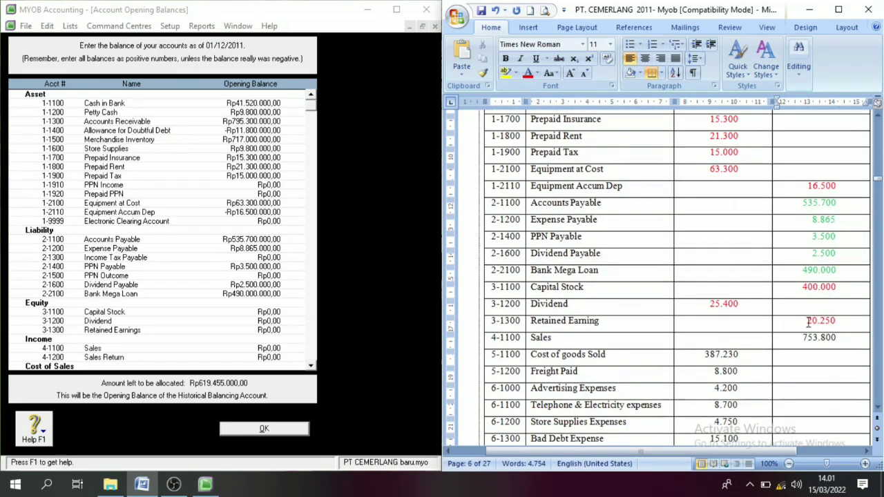
left_click_drag(815, 290, 815, 321)
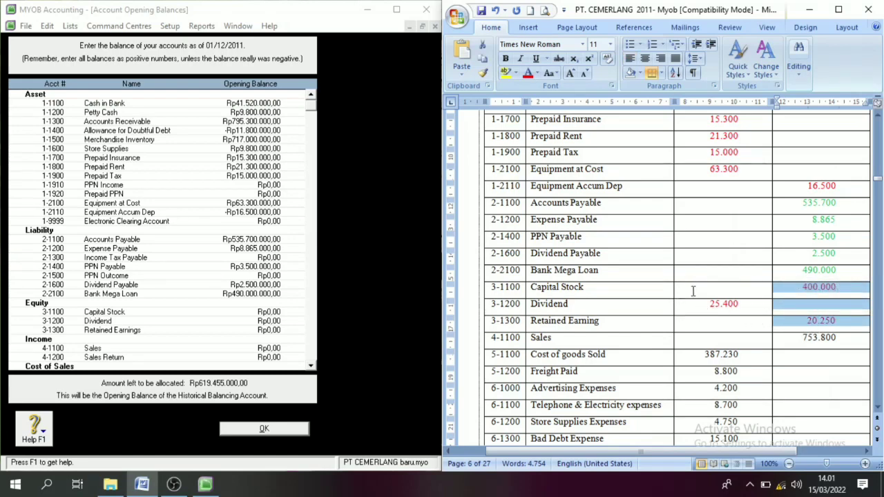
left_click(737, 303)
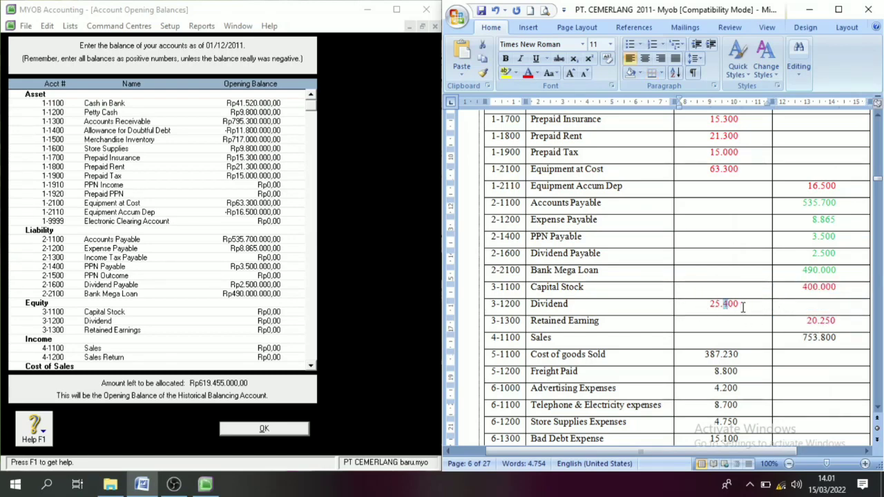
left_click_drag(736, 307, 708, 312)
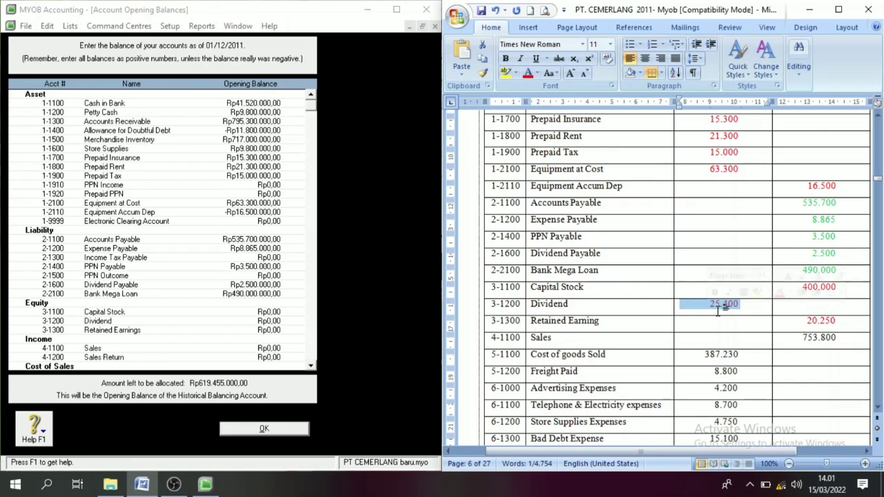
left_click(815, 327)
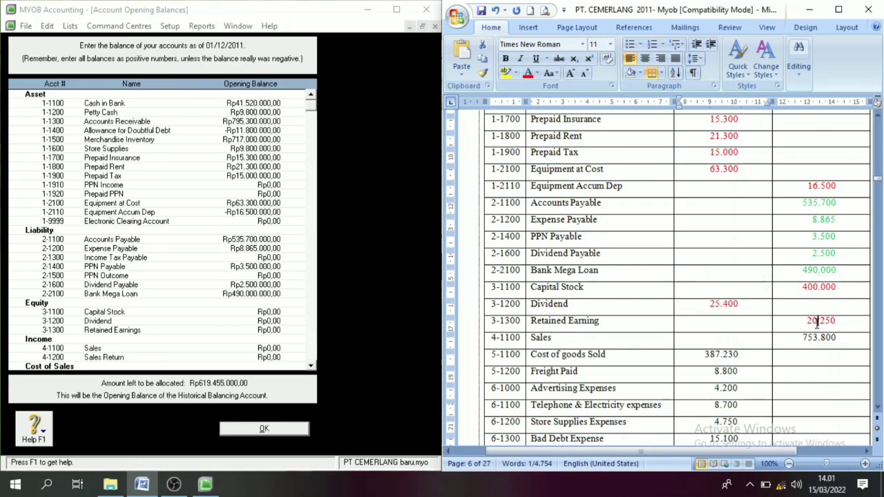
left_click_drag(741, 304, 712, 304)
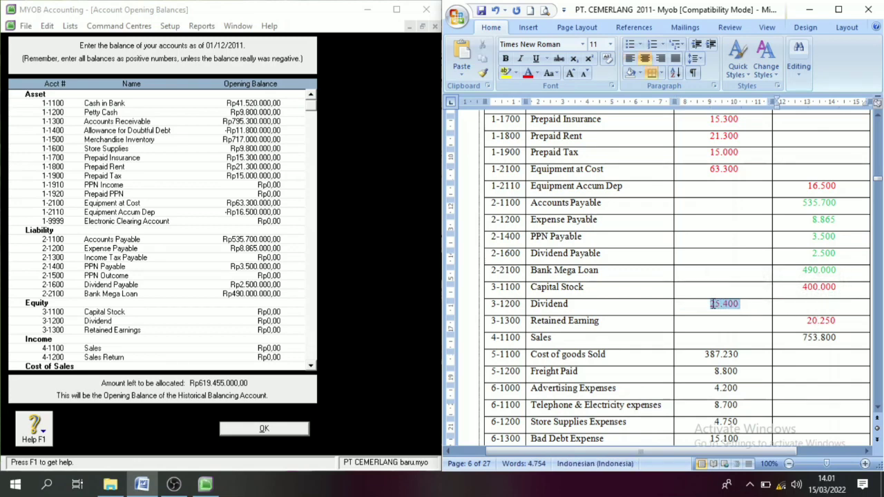
Step: Enter an opening balance of 400.000.000 for 3-1100 Capital Stock
left_click(268, 313)
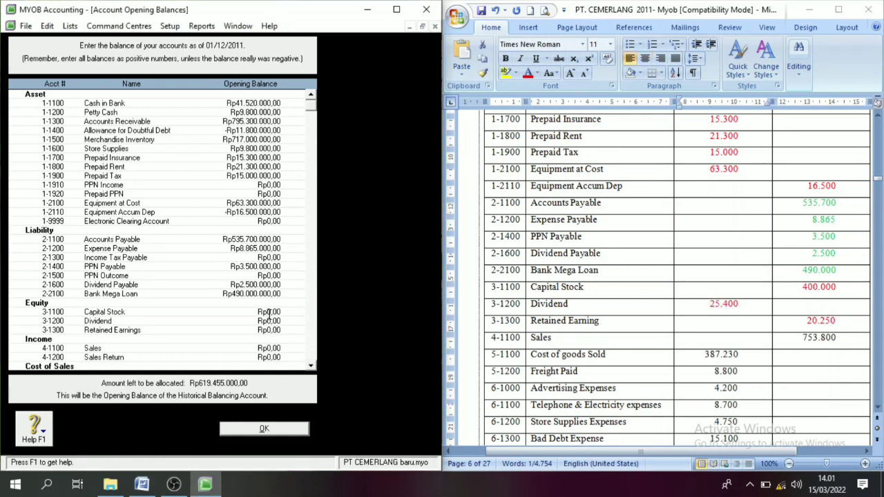
left_click_drag(249, 314, 298, 322)
type("400.000.")
type("000")
key("Tab")
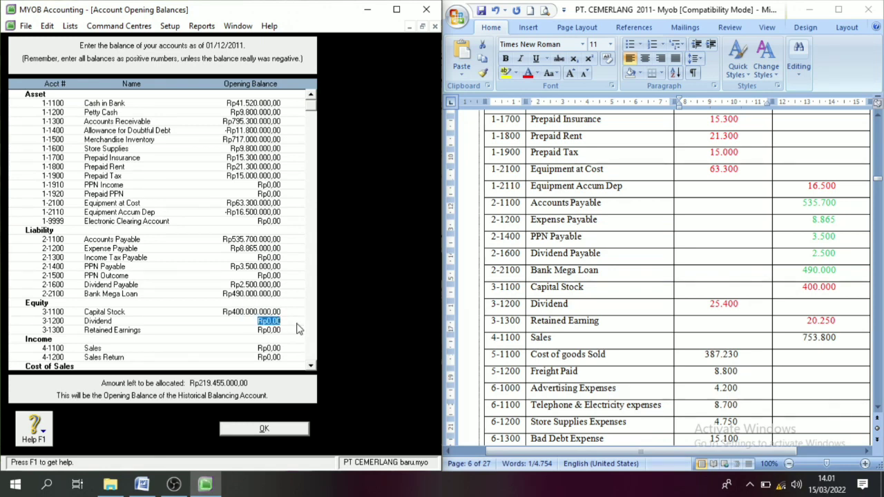
Step: Enter opening balances of -25.400.000 for Dividend and 20.250.000 for Retained Earnings
key("BackSpace")
type("-25400000")
key("Tab")
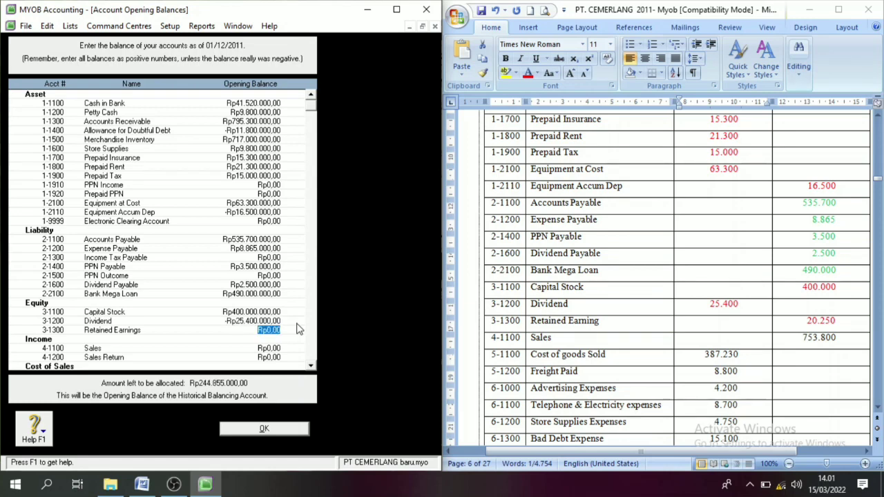
type("20.250.000")
key("Tab")
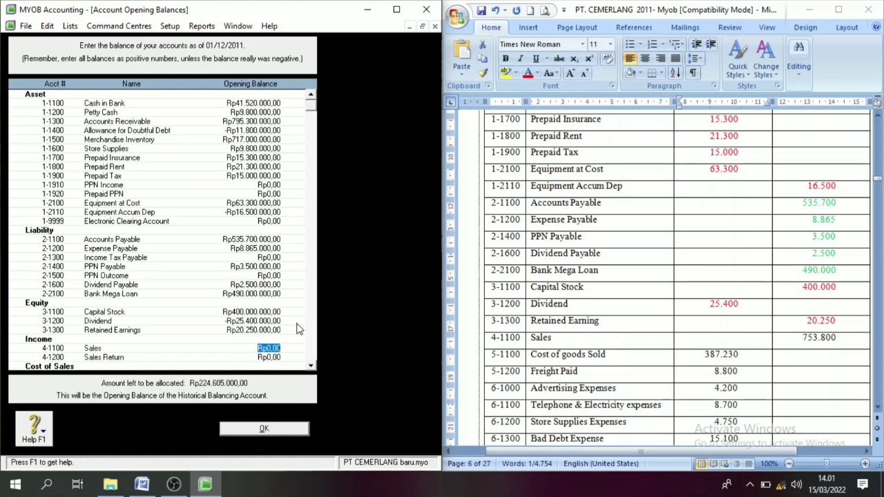
Step: Colour the trial balance's credit amount for 4-1100 Sales red
left_click(878, 408)
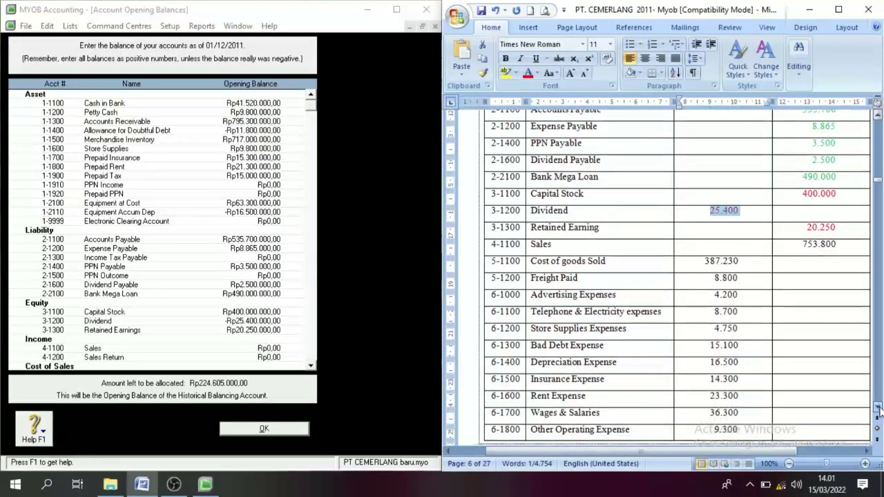
left_click_drag(836, 244, 803, 243)
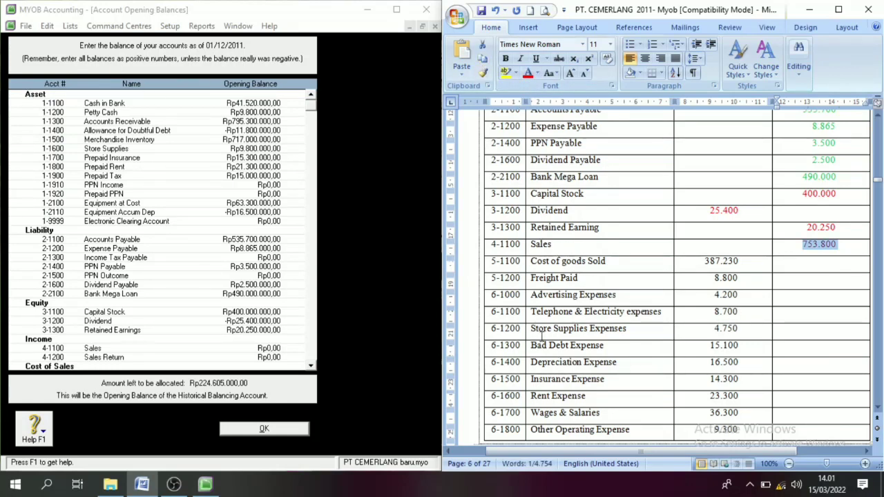
left_click(808, 277)
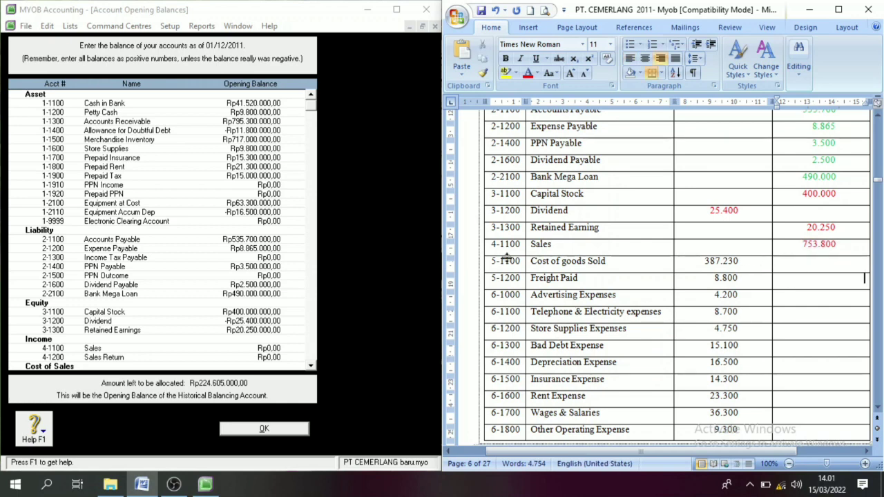
left_click_drag(558, 244, 530, 245)
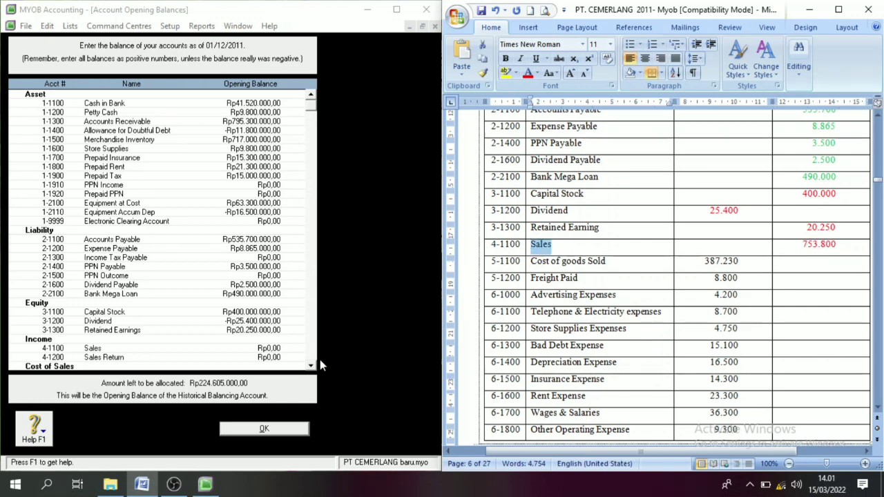
Step: Enter an opening balance of 753.800.000 for 4-1100 Sales
left_click(280, 350)
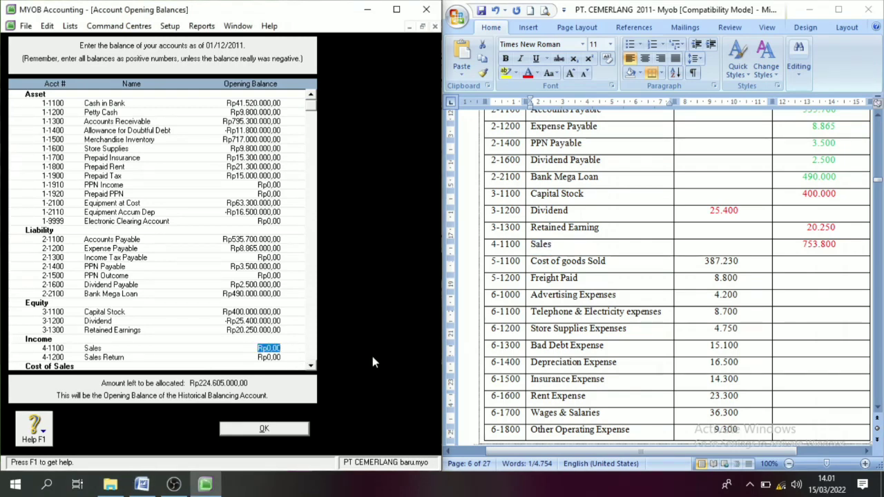
type("753.")
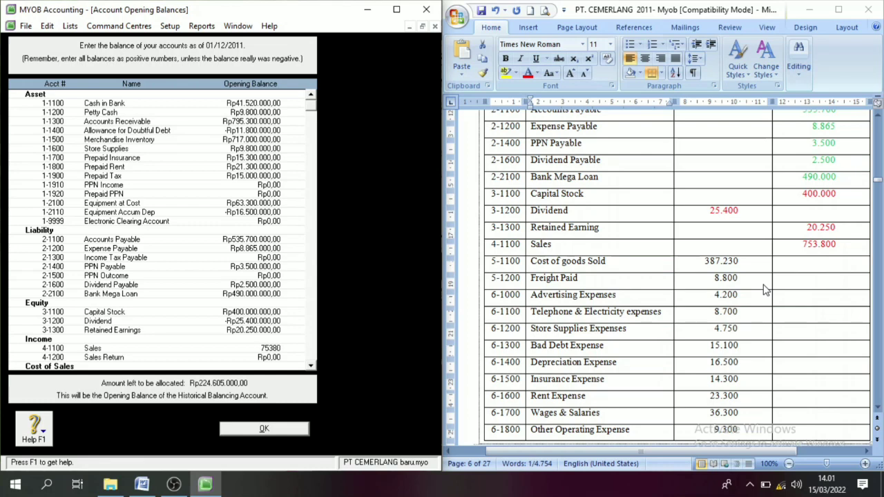
type("800.000")
key("Tab")
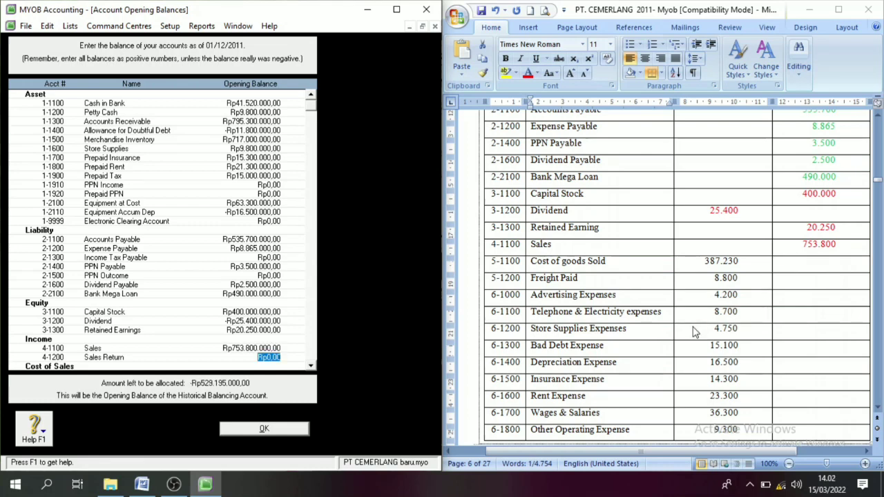
Step: Colour the trial balance's debit amounts for 5-1100 Cost of goods Sold and 5-1200 Freight Paid red
left_click(706, 262)
left_click_drag(706, 262, 747, 283)
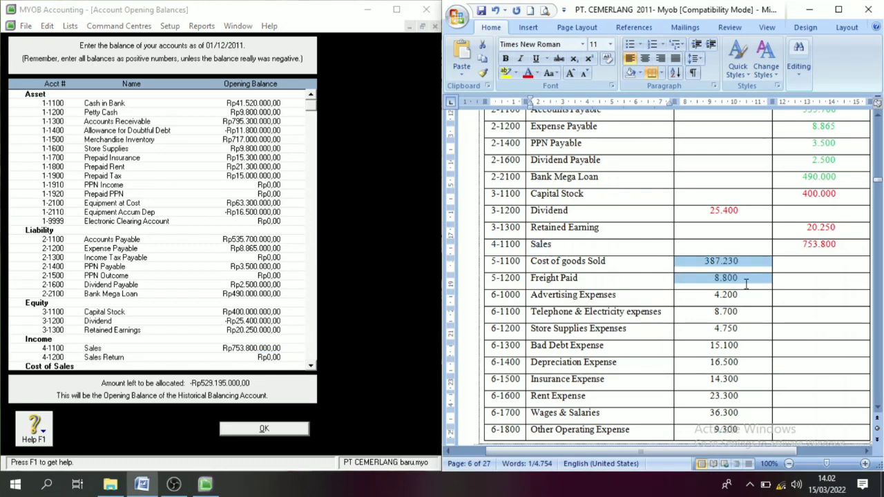
scroll(772, 338, "down", 2)
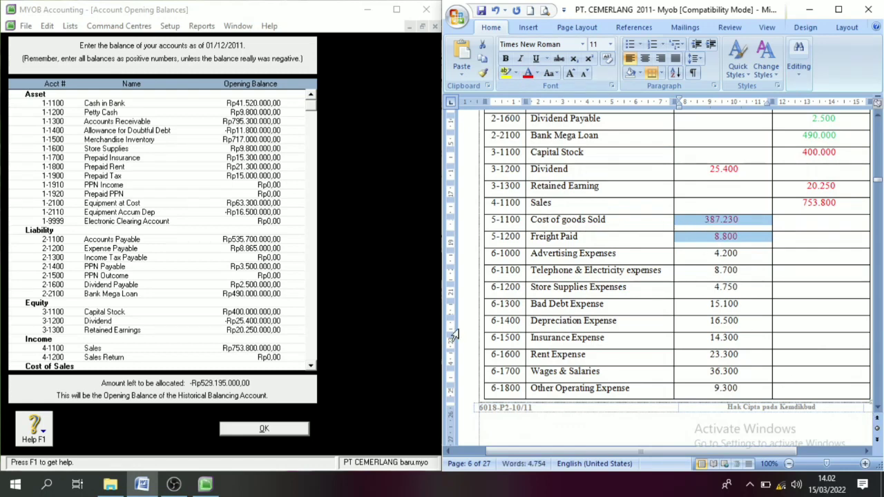
Step: Enter opening balances of 387.230.000 for Cost of goods Sold and 8.800.000 for Freight Paid, skipping Sales Return
left_click(311, 368)
left_click(312, 368)
left_click(312, 369)
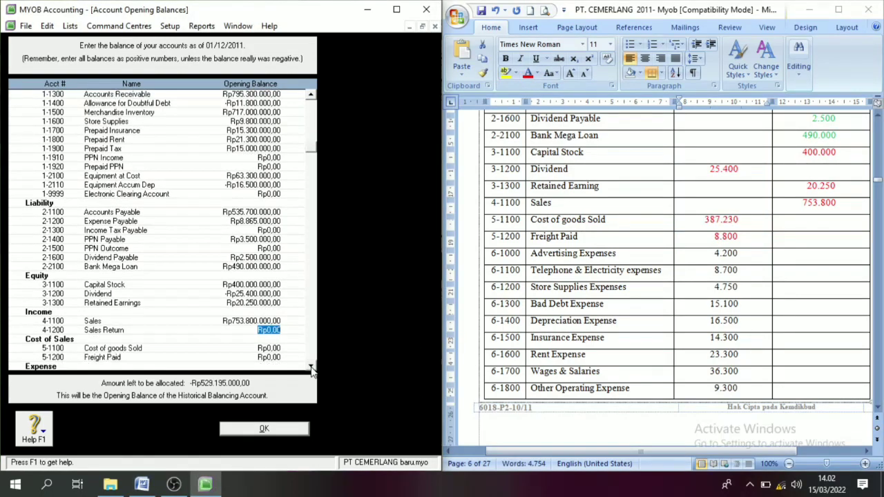
left_click(311, 368)
left_click(311, 368)
left_click(311, 368)
left_click(312, 368)
left_click(312, 368)
left_click(312, 368)
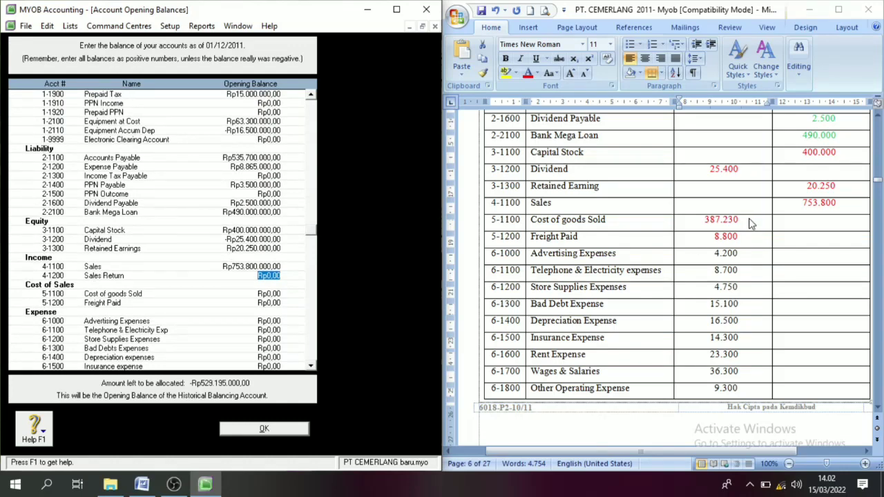
left_click(727, 226)
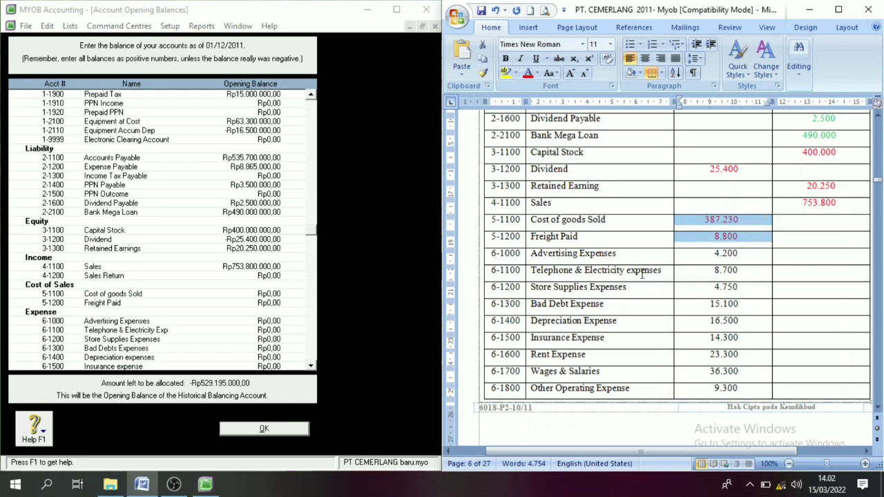
left_click(278, 294)
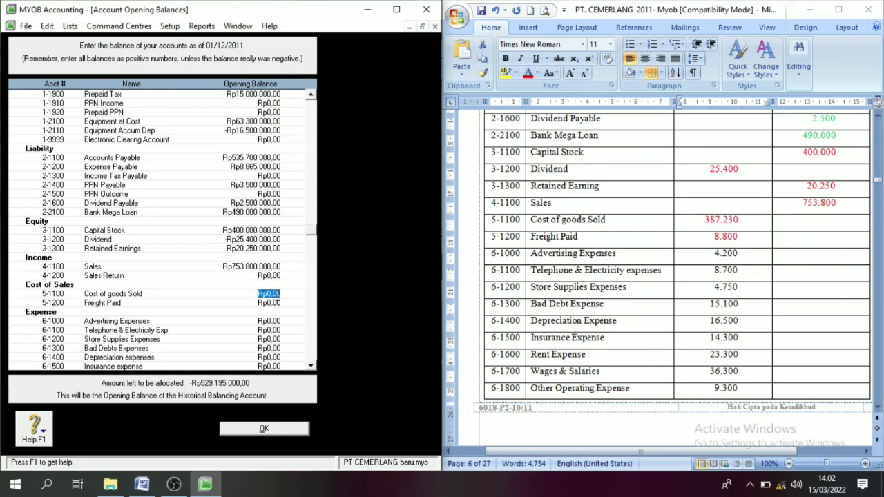
type("387230000")
key("Tab")
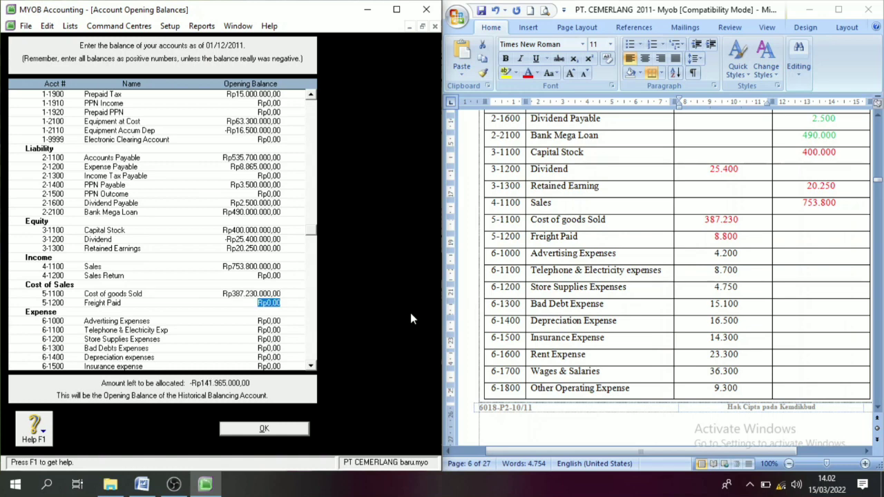
type("8.800.0")
type("00000")
key("Tab")
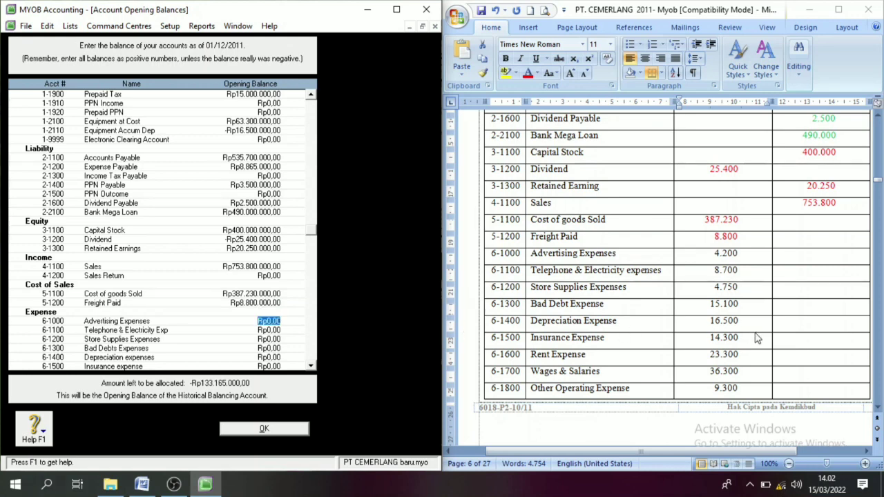
Step: Colour the trial balance's debit amounts from 6-1000 Advertising Expenses through 6-1800 Other Operating Expense green
left_click(725, 254)
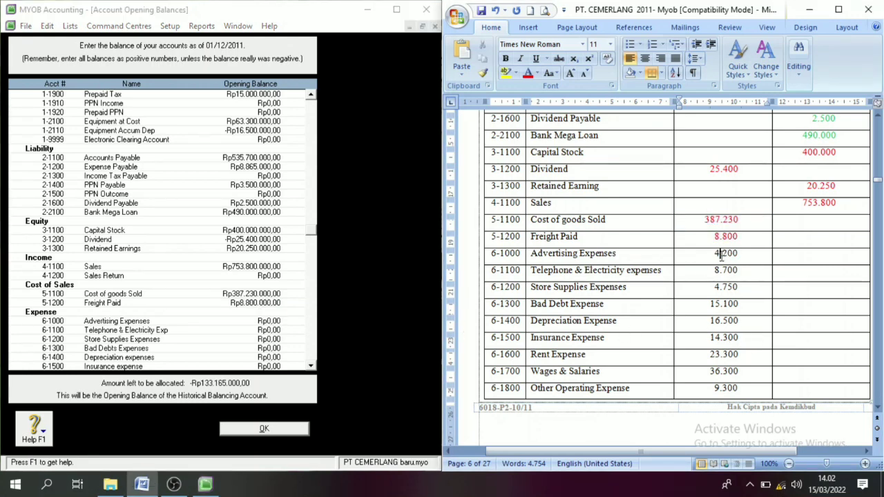
left_click(879, 408)
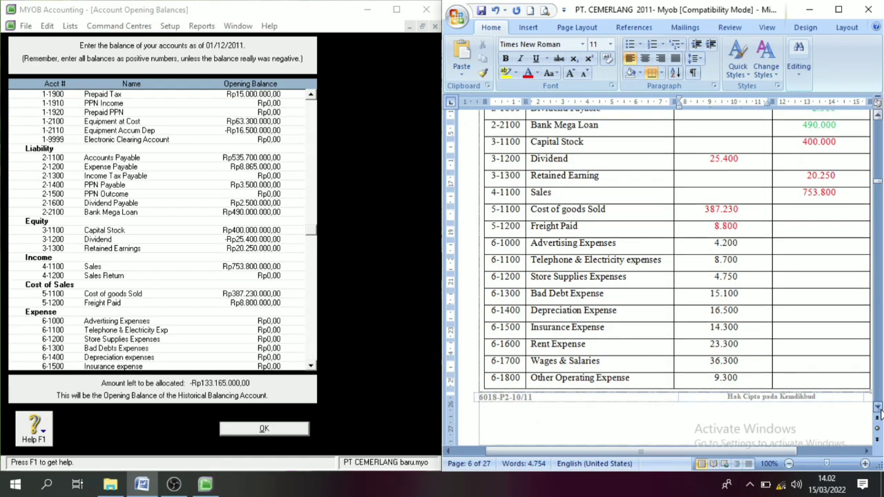
left_click(878, 411)
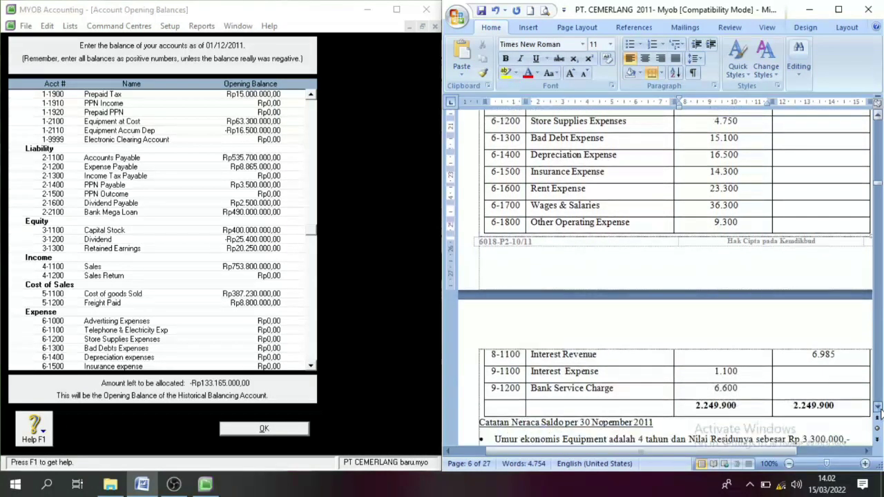
left_click(879, 114)
left_click_drag(734, 170, 725, 305)
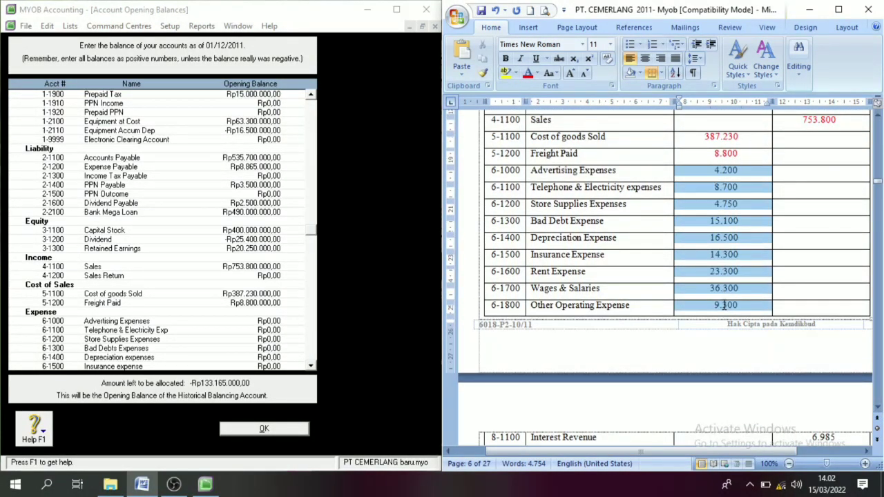
left_click(537, 73)
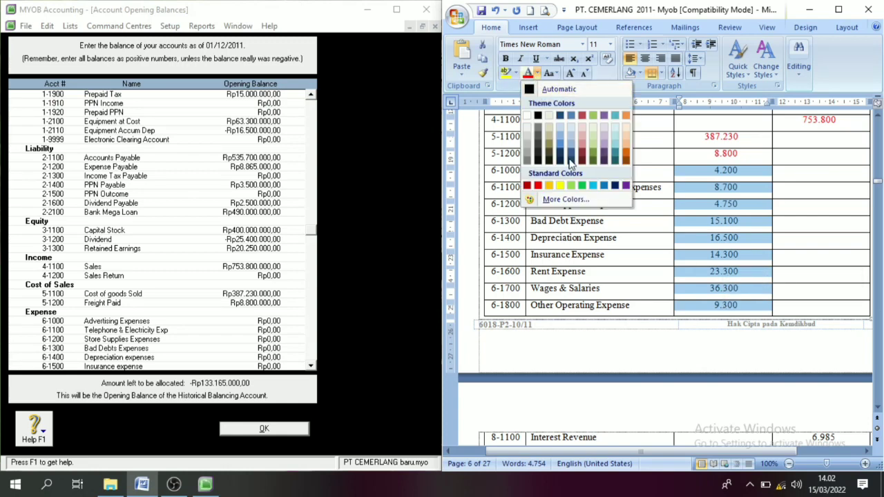
left_click(584, 198)
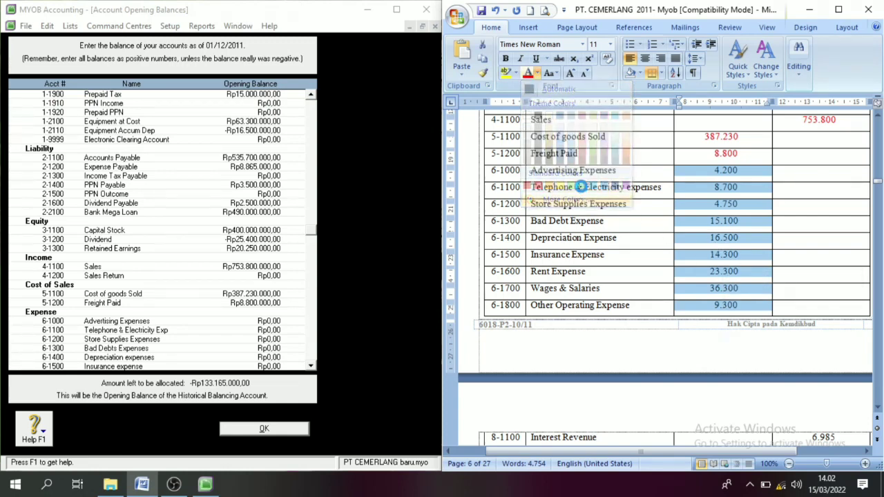
left_click(738, 163)
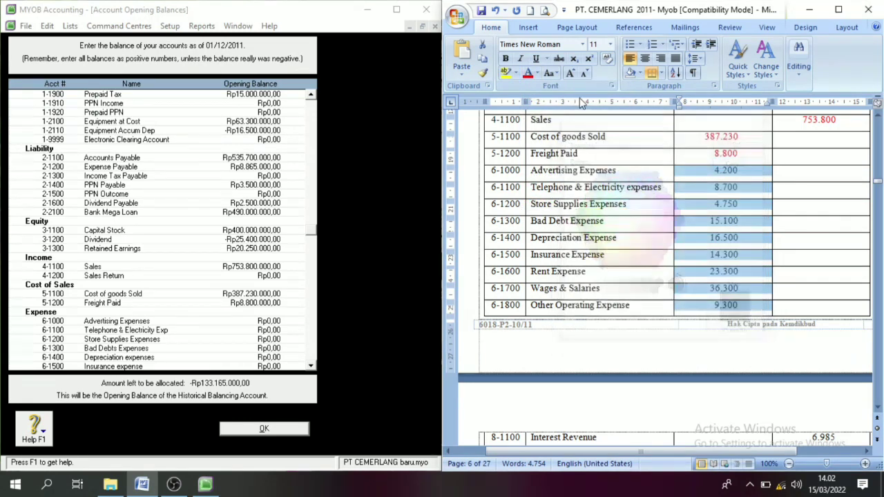
left_click(537, 74)
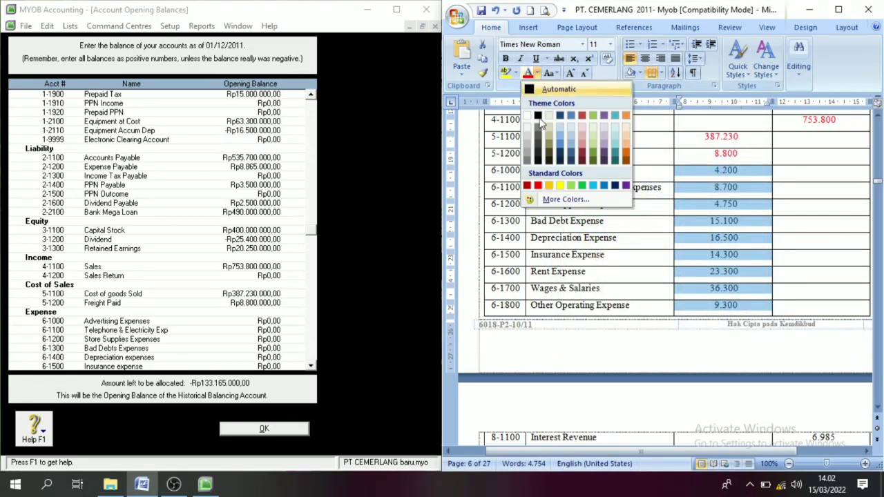
left_click(582, 187)
left_click(568, 204)
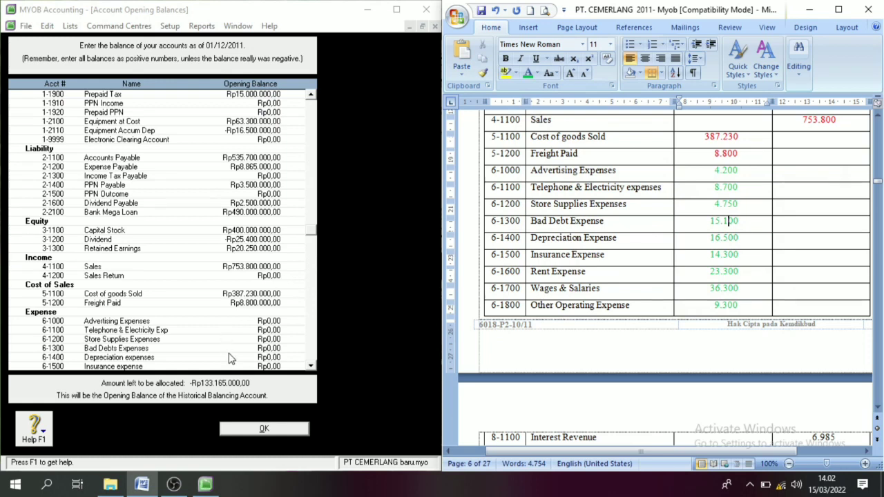
Step: Enter opening balances of 4.200.000 for Advertising Expenses, 8.700.000 for Telephone & Electricity, 4.750.000 for Store Supplies Expenses and 15.100.000 for Bad Debts Expenses
left_click(278, 322)
left_click_drag(238, 318, 283, 321)
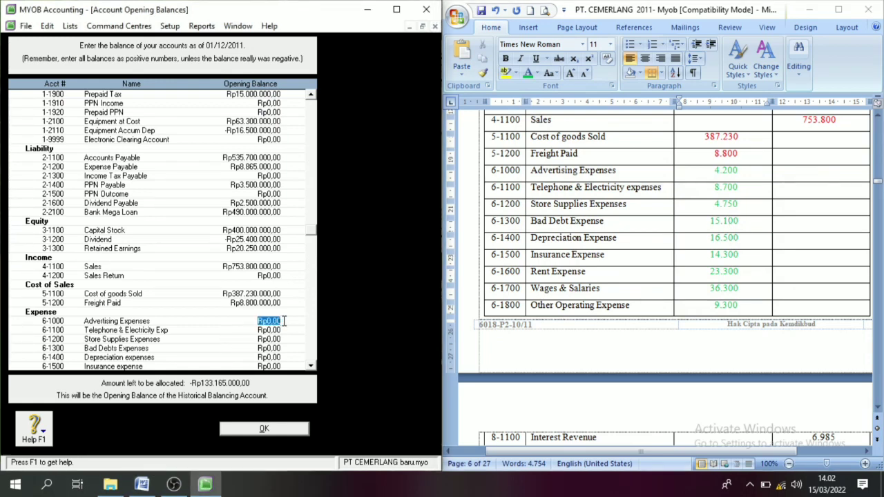
type("4200000")
key("Tab")
type("8700")
key("Tab")
type("4")
key("Tab")
type("15.100.000")
key("Tab")
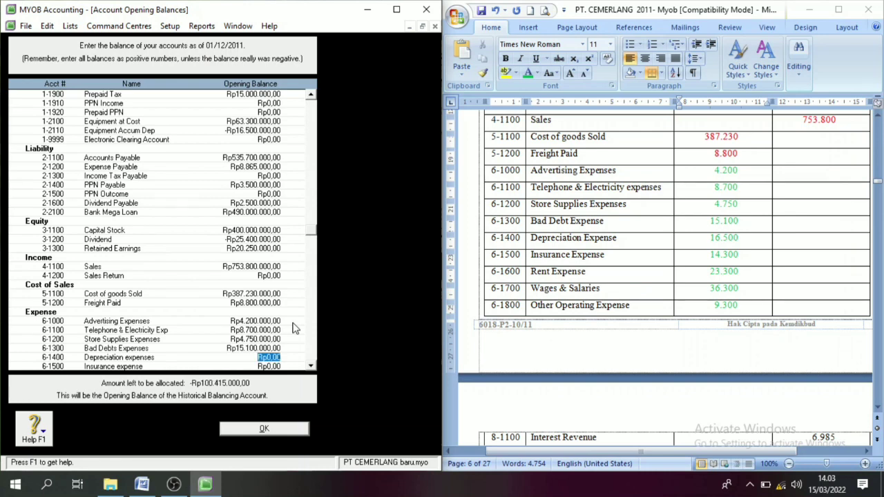
Step: Enter opening balances of 16.500.000 for Depreciation expenses, 14.300.000 for Insurance expense and 23.300.000 for Rent Expense
type("16500000")
key("Tab")
type("1")
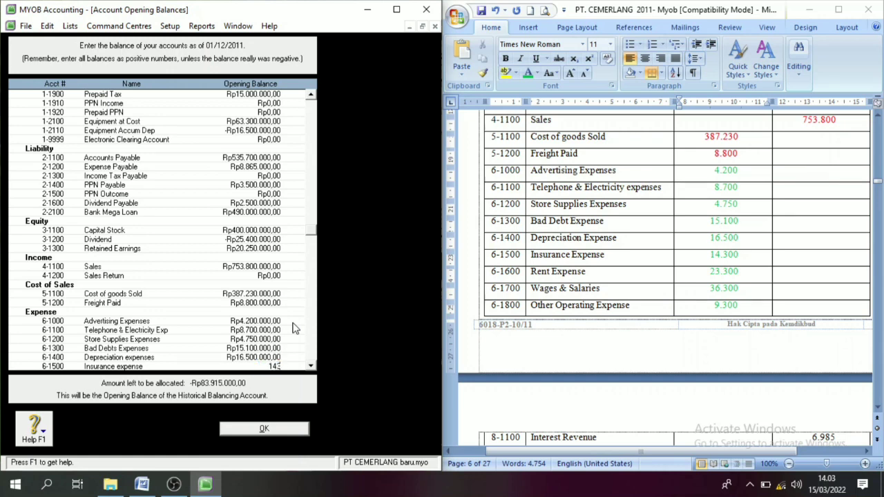
type("4.300.000")
key("Tab")
type("1")
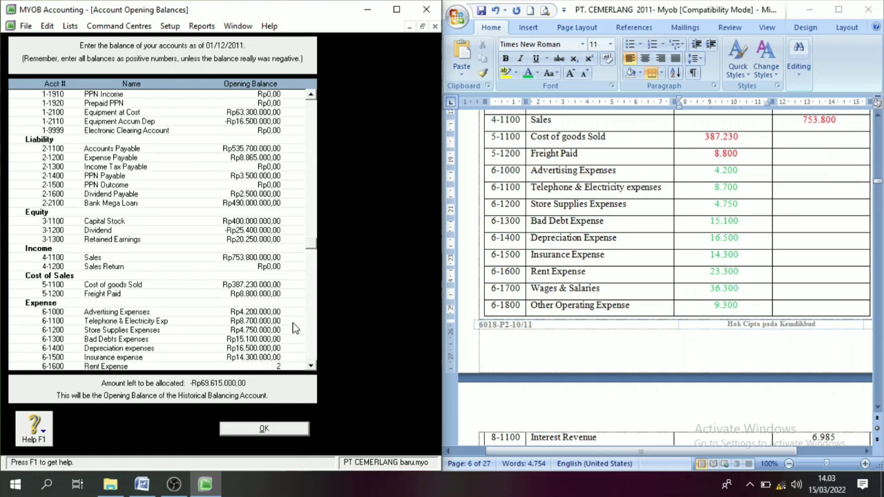
type("3300000")
key("Tab")
Step: Enter opening balances of 36.300.000 for Wages & Salaries and 9.300.000 for Other Operating Expenses
type("3")
type("6.3")
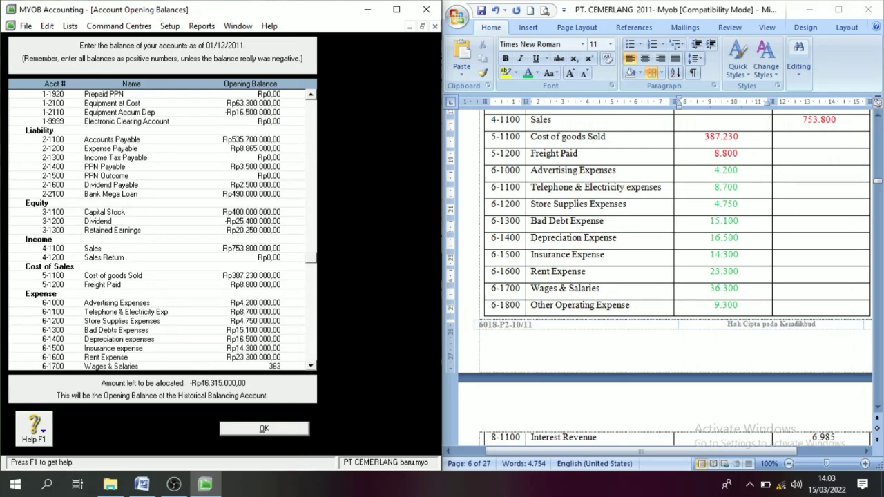
type("00.0")
type("0000")
key("Tab")
type("9")
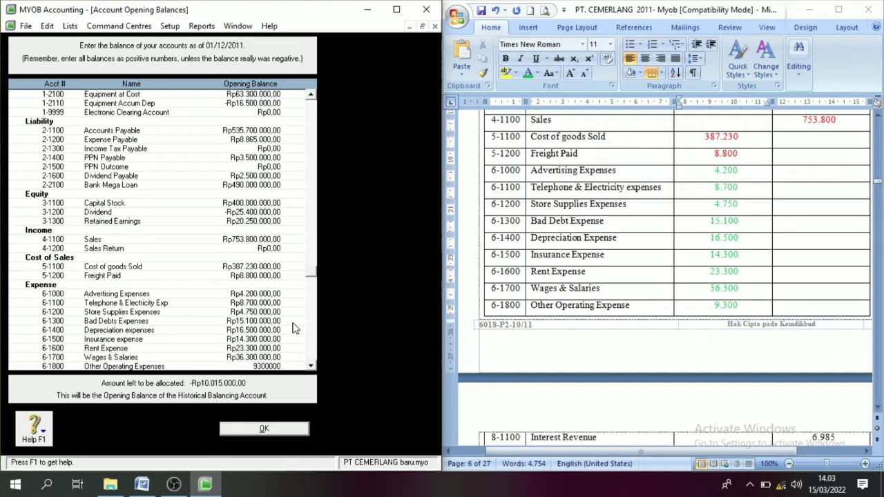
key("Tab")
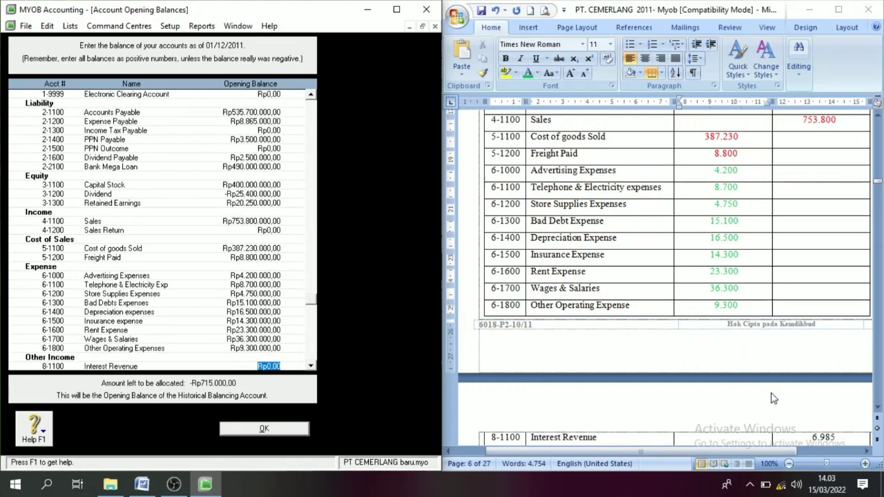
Step: Find 8-1100 Interest Revenue in the trial balance and enter its opening balance of 6.985.000
left_click(877, 408)
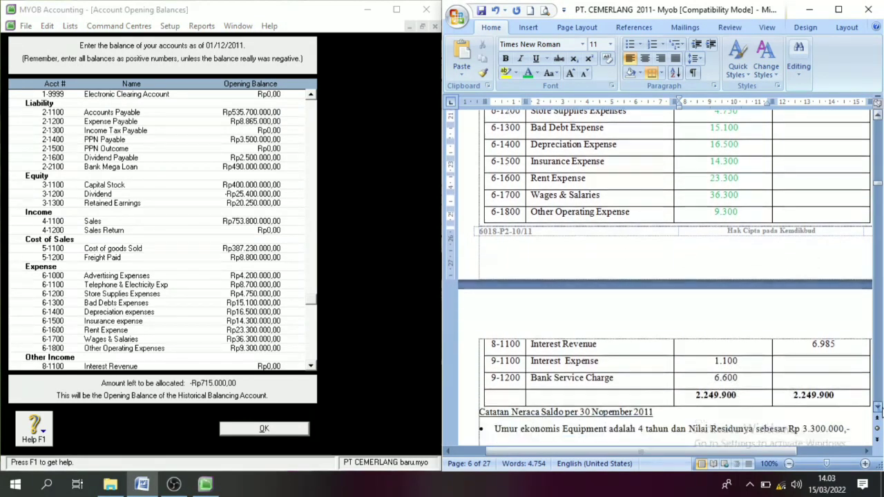
scroll(877, 409, "down", 3)
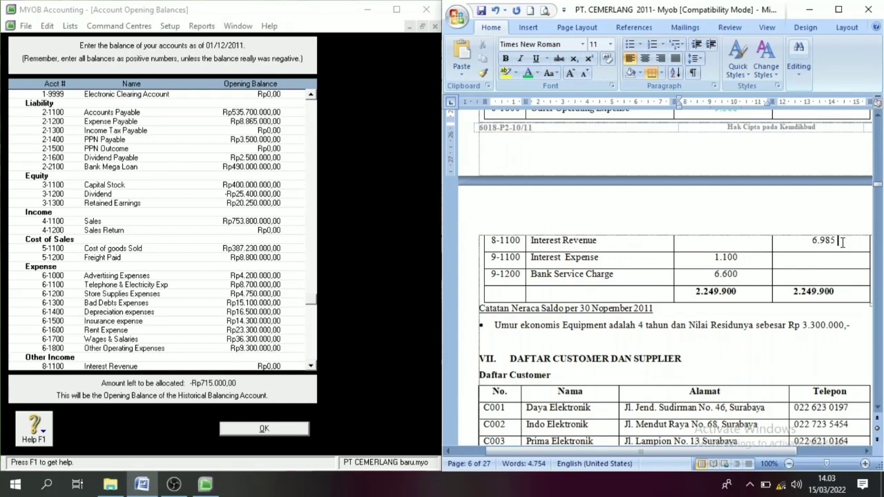
left_click_drag(842, 242, 803, 246)
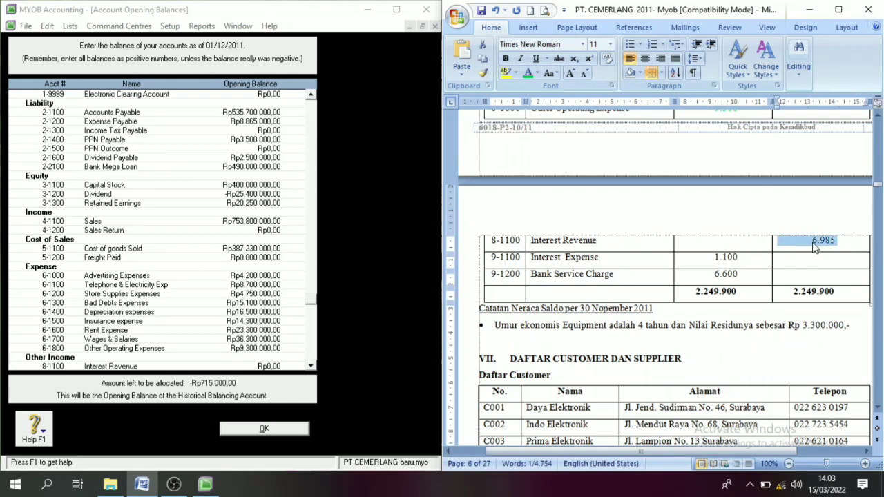
left_click(253, 367)
left_click(254, 365)
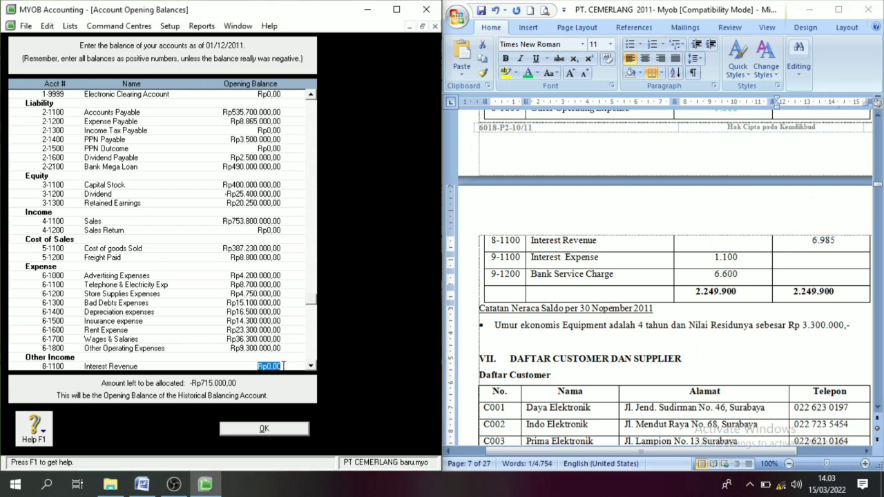
type("6.985.00")
key("Tab")
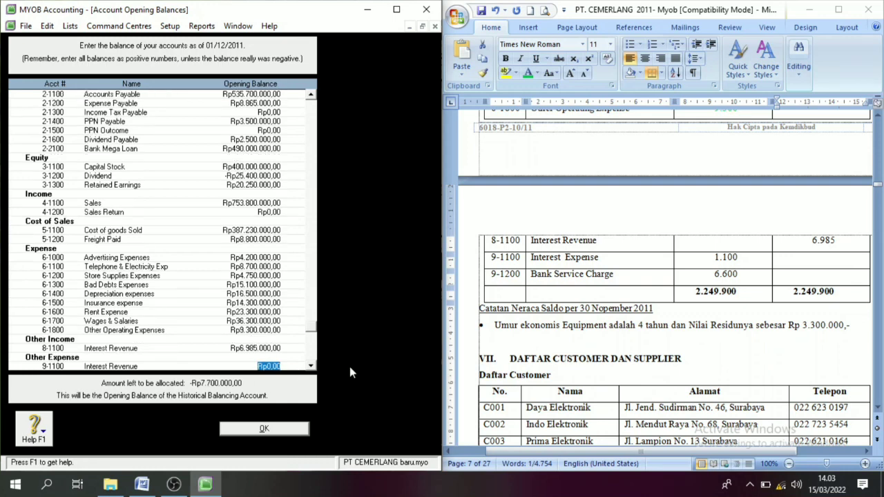
Step: Enter opening balances of 1.100.000 for account 9-1100 and 6.600.000 for 9-1200 Bank Service Charge
left_click(311, 368)
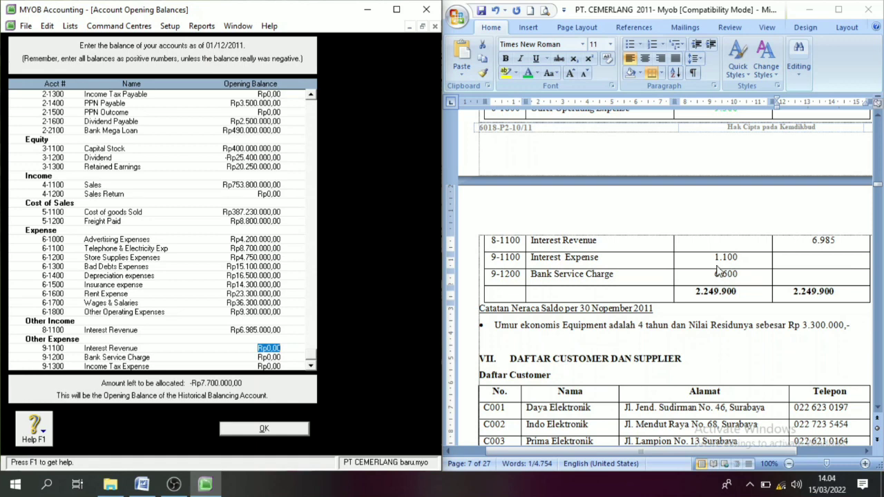
type("1.1")
type("00.000")
key("Tab")
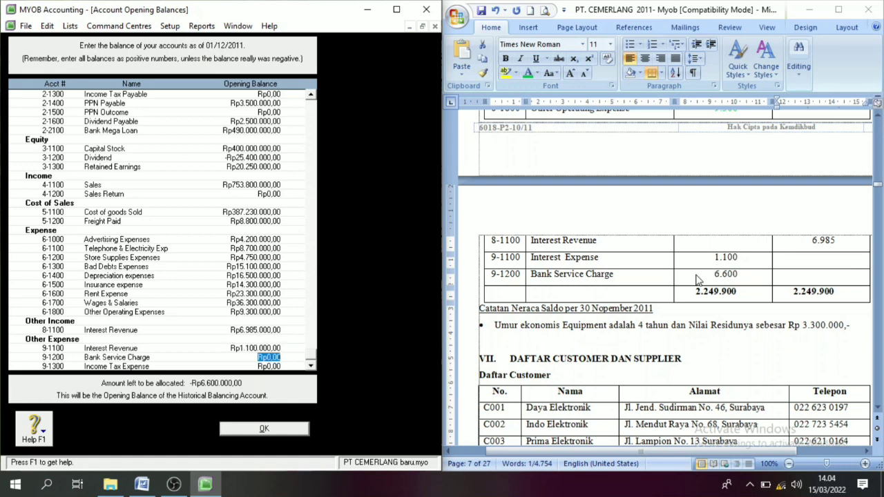
type("6.")
type("600.000")
key("Tab")
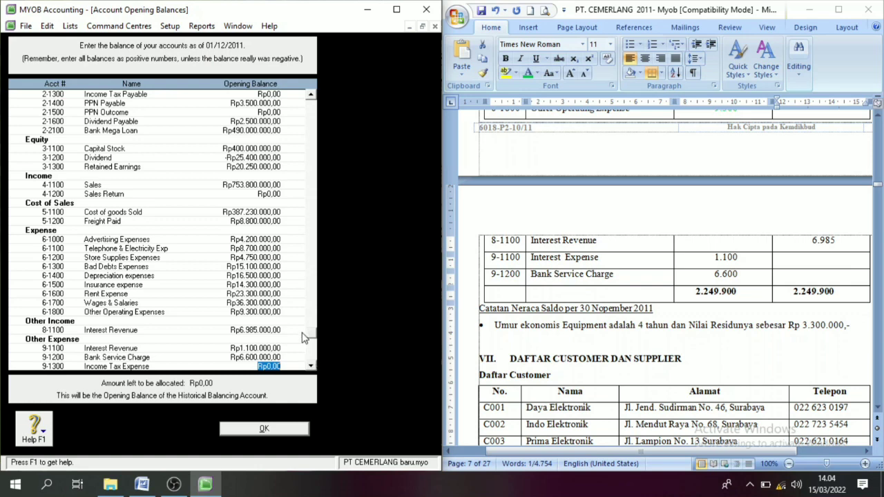
Step: Review the account opening balances from the first asset account onward and accept them
left_click(312, 100)
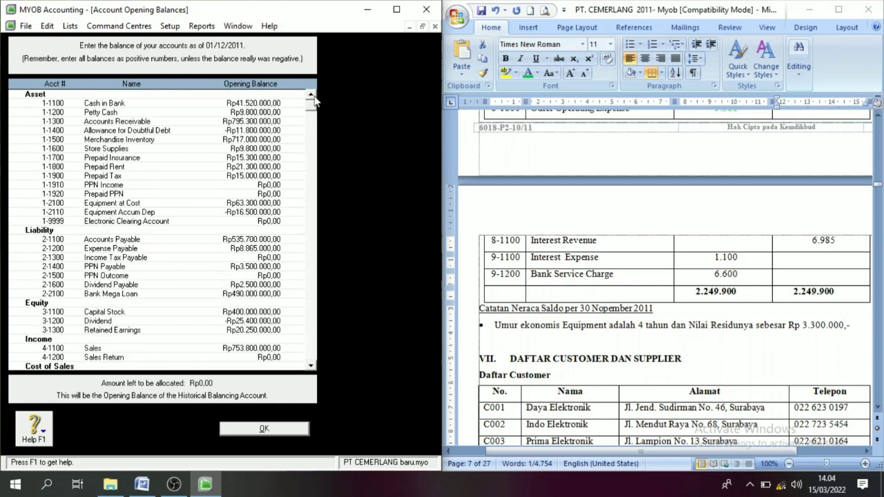
left_click(312, 215)
left_click(312, 218)
left_click(312, 219)
left_click(312, 223)
left_click(281, 430)
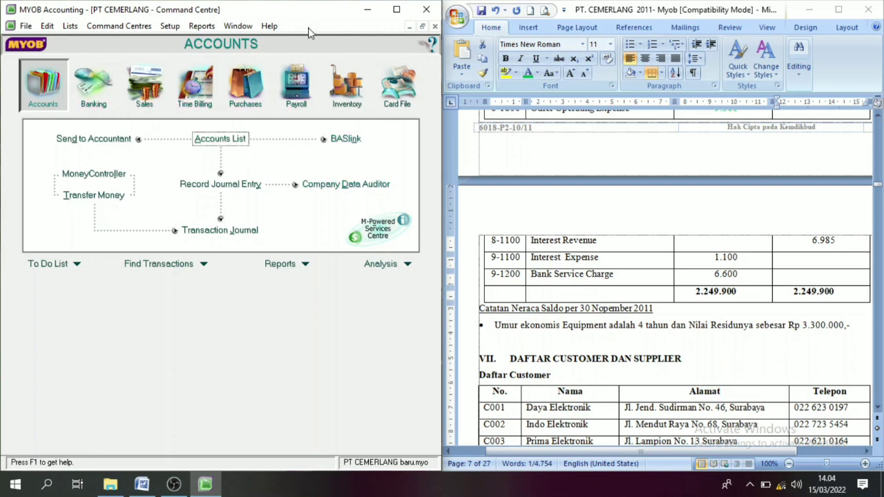
Step: Open the tax code list and delete the PRI GST Private Use tax code
left_click(72, 26)
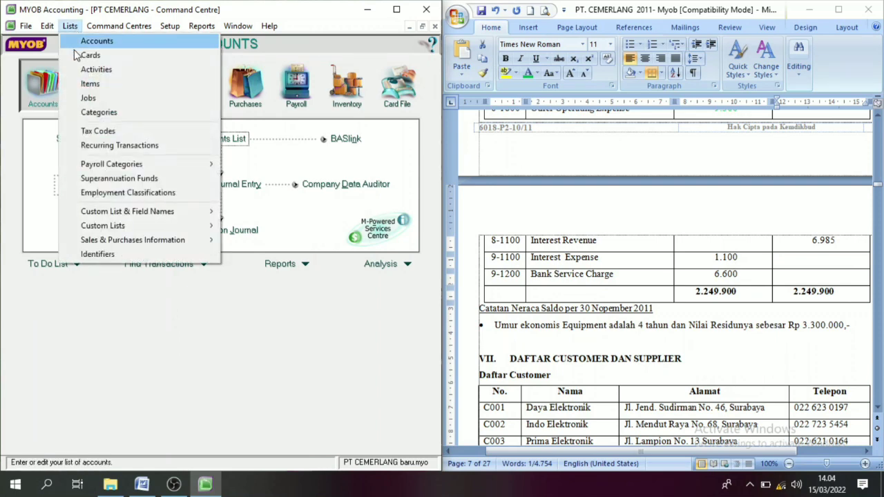
left_click(99, 135)
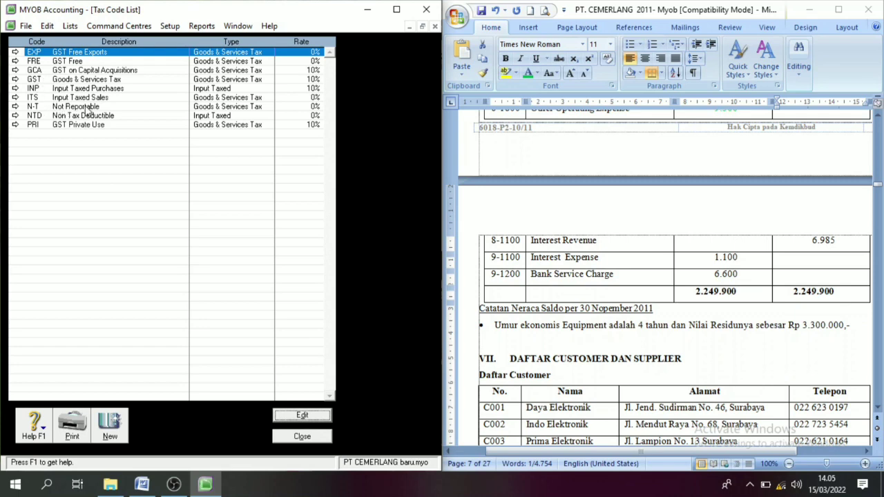
left_click(16, 125)
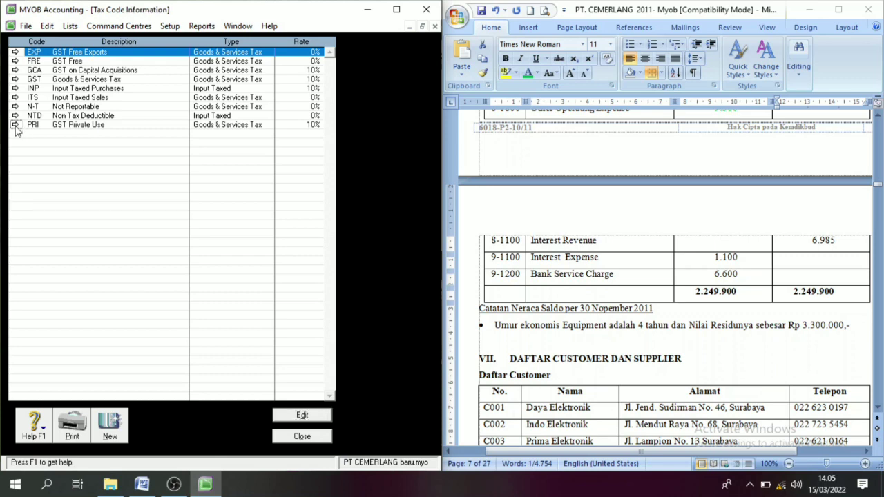
right_click(91, 124)
left_click(117, 130)
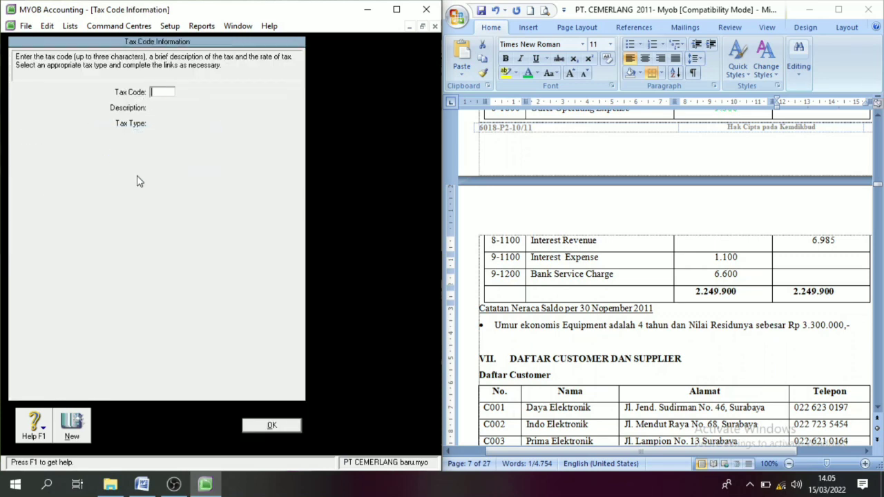
left_click(274, 424)
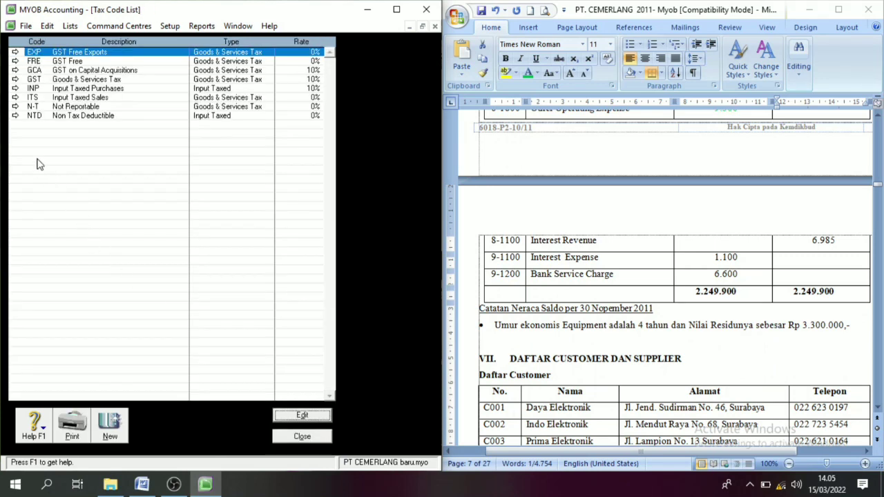
Step: Delete the NTD Non Tax Deductible tax code
left_click(15, 115)
right_click(54, 130)
left_click(74, 138)
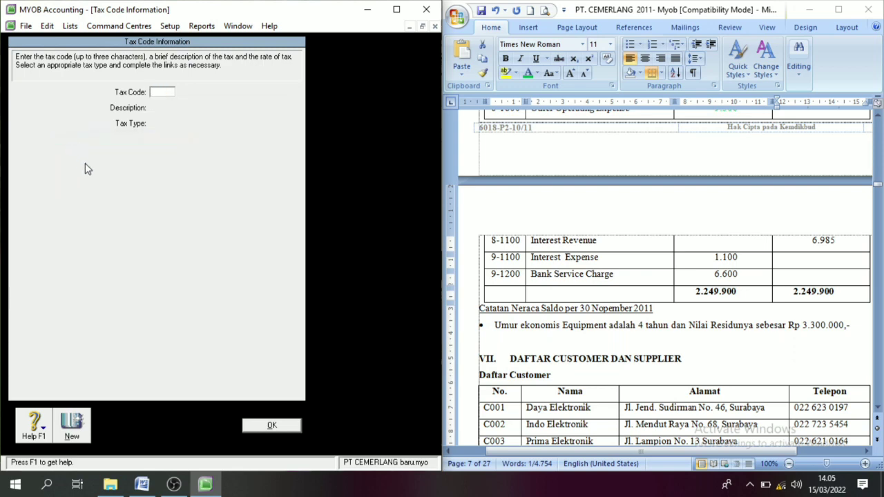
right_click(123, 205)
left_click(246, 399)
left_click(269, 425)
Step: Delete the ITS Input Taxed Sales tax code
left_click(16, 101)
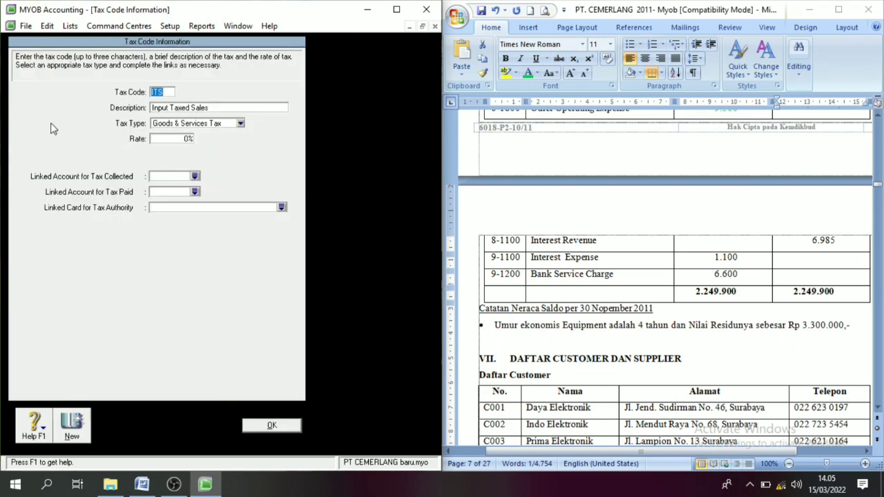
right_click(72, 141)
left_click(105, 149)
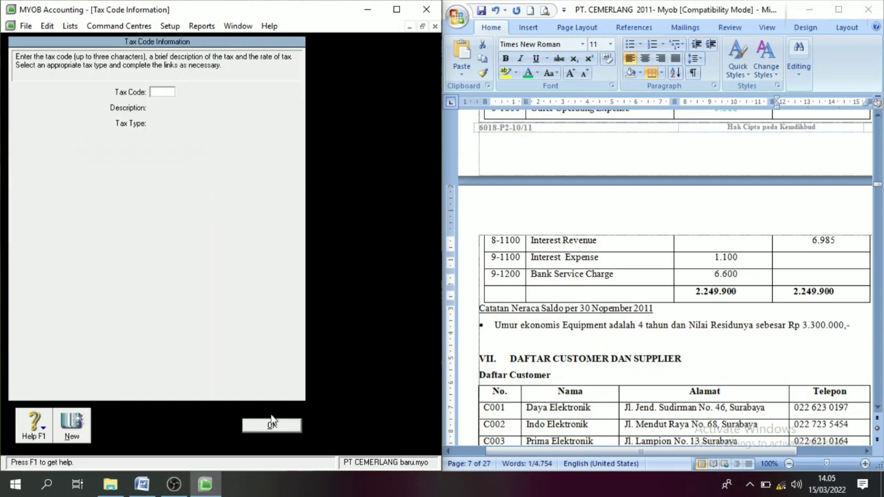
left_click(271, 424)
Step: Delete the INP Input Taxed Purchases tax code
left_click(14, 92)
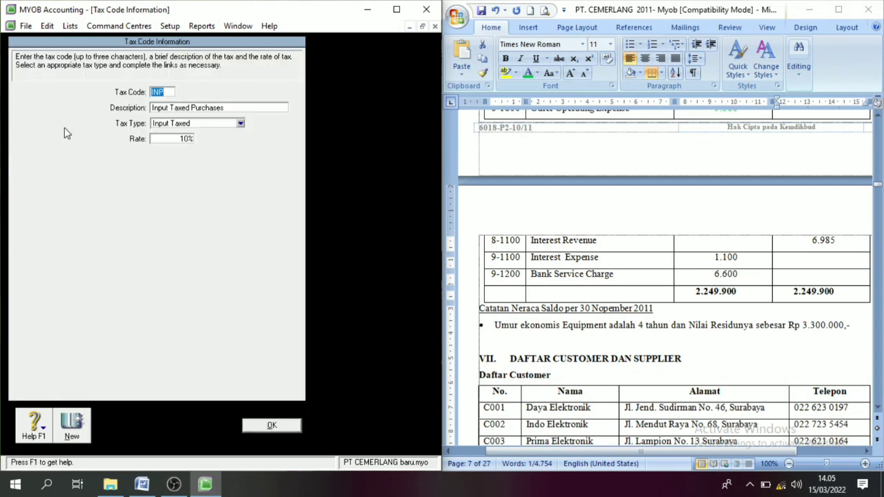
right_click(65, 133)
left_click(96, 137)
left_click(267, 424)
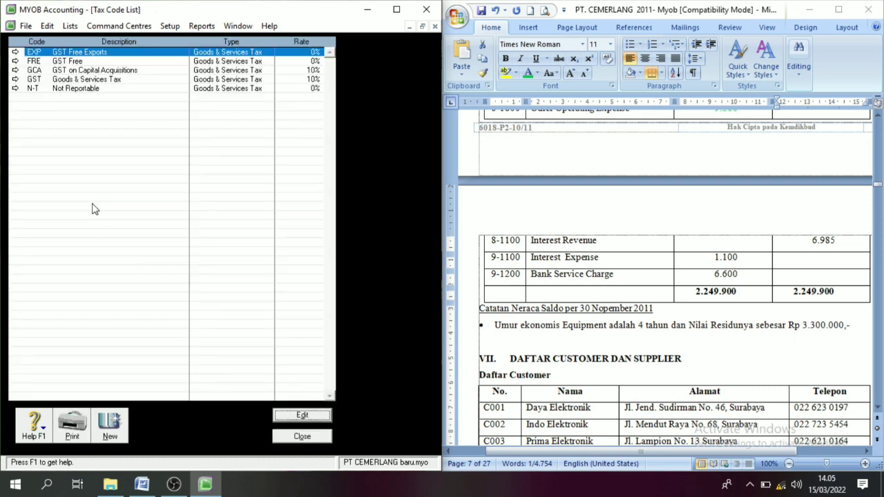
Step: Delete the GCA GST on Capital Acquisitions tax code
left_click(15, 69)
right_click(46, 116)
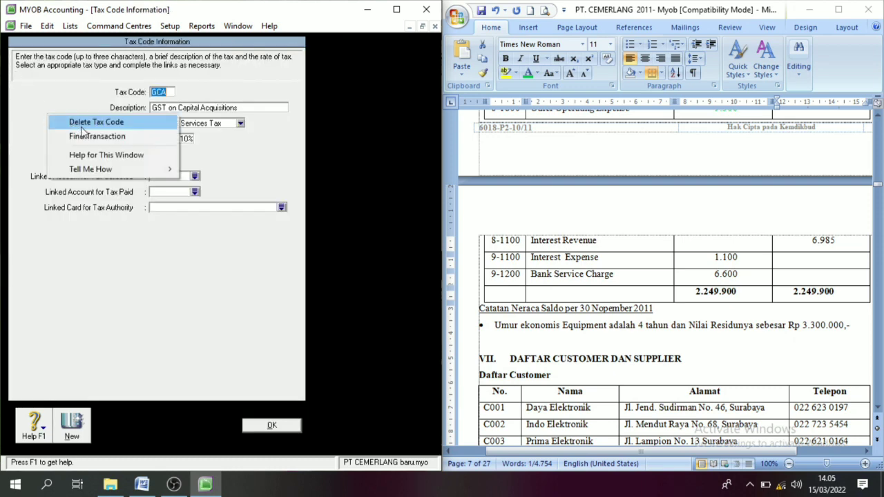
left_click(69, 121)
left_click(270, 424)
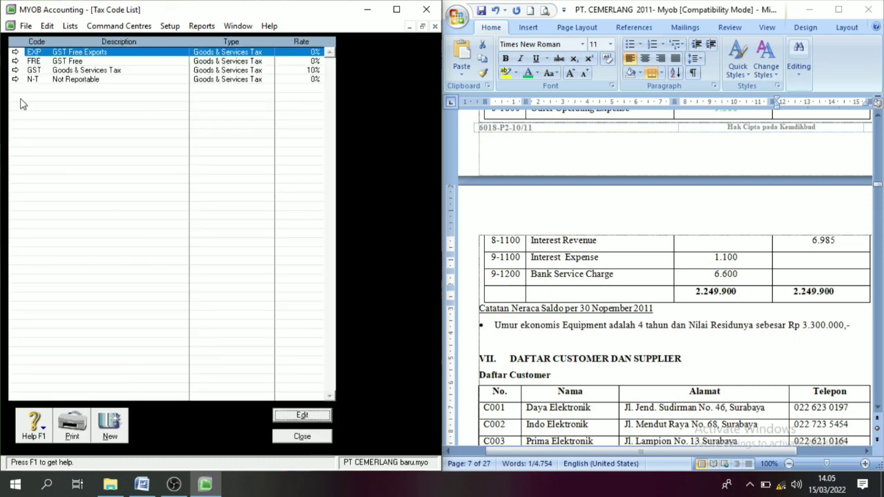
Step: Delete the FRE GST Free tax code
left_click(16, 61)
right_click(84, 158)
left_click(111, 165)
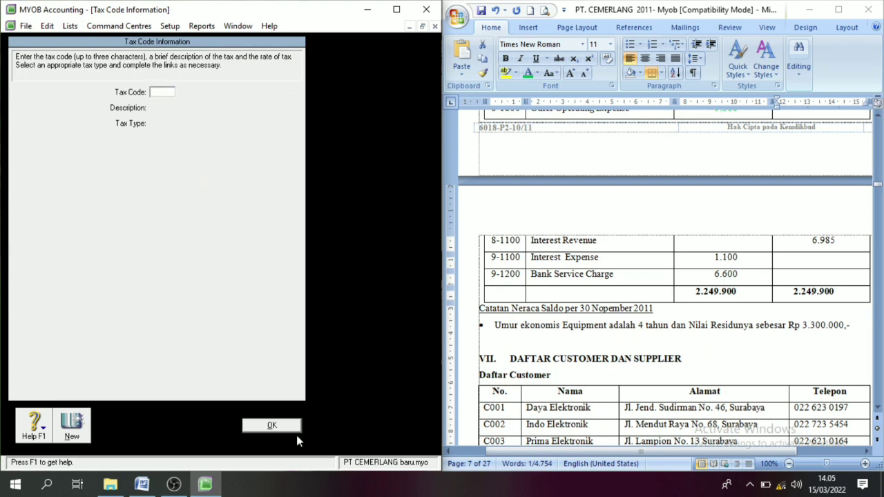
left_click(271, 425)
Step: Delete the EXP GST Free Exports tax code
left_click(15, 53)
right_click(43, 116)
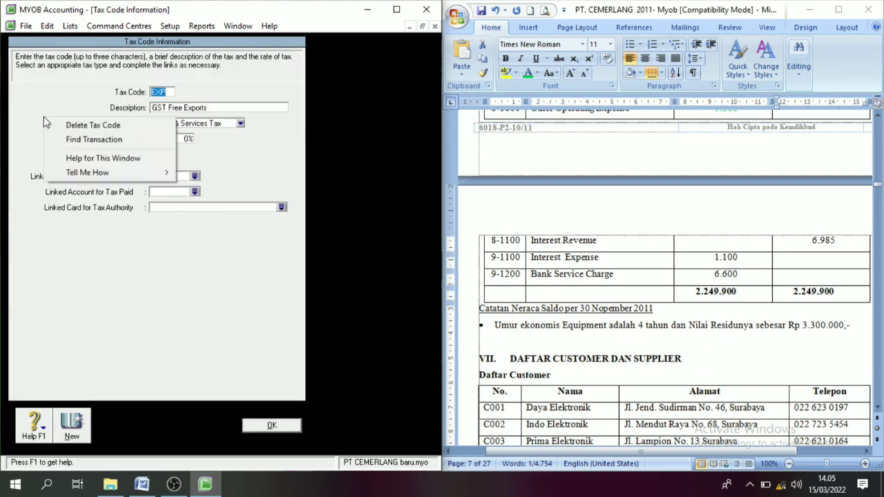
left_click(69, 122)
left_click(271, 426)
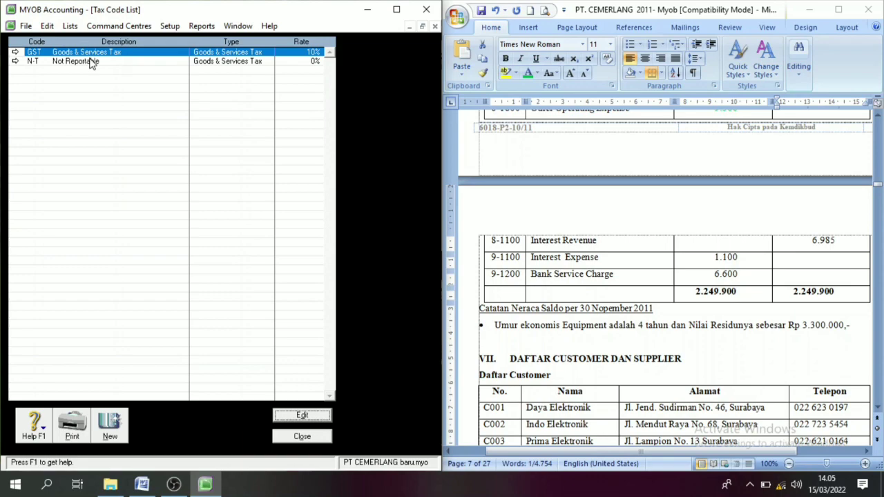
Step: Rename the GST tax code to PPN and set its description to Pajak Pertanahan Nilai, consulting the company's accounting policies
left_click(15, 52)
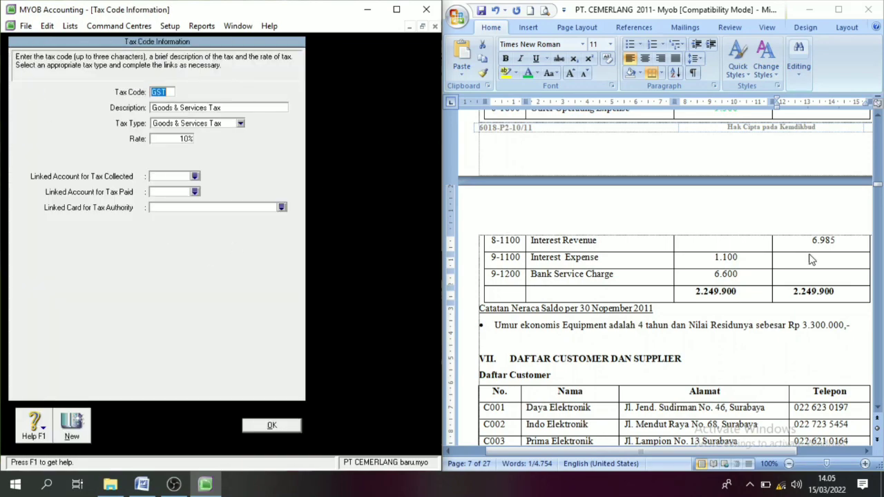
left_click(881, 161)
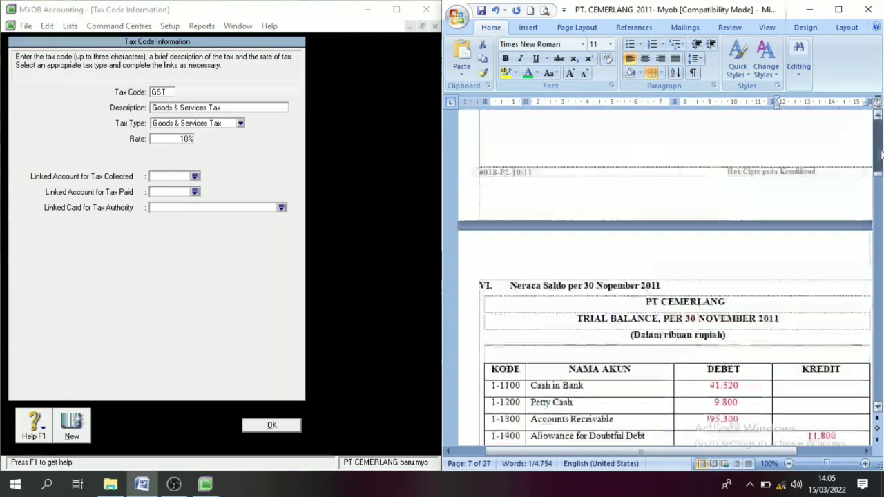
left_click_drag(881, 154, 880, 149)
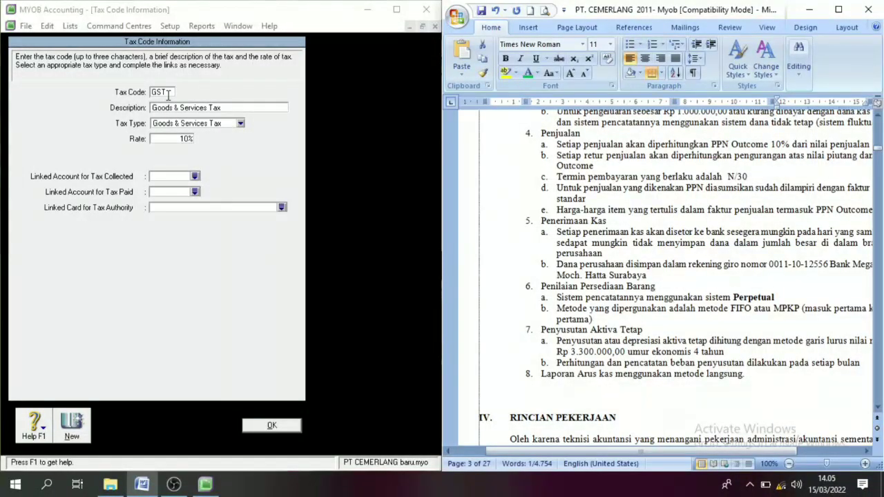
left_click_drag(171, 92, 147, 95)
type("PPN")
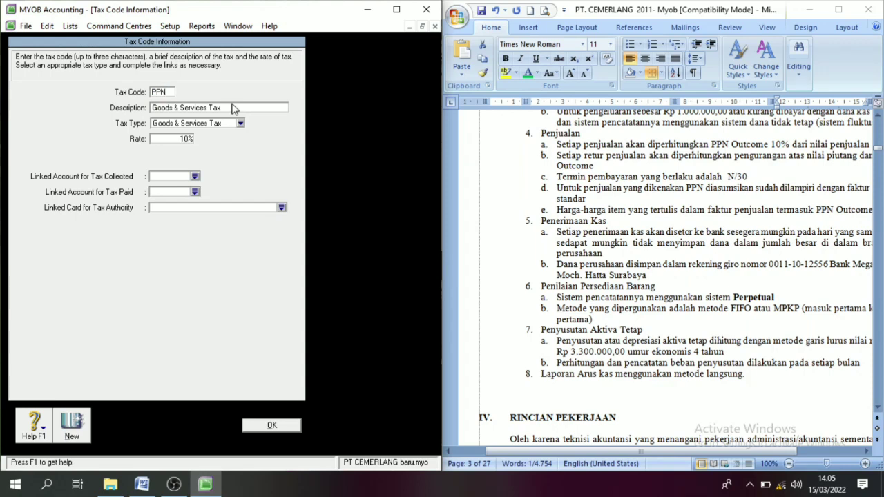
left_click(233, 109)
left_click(221, 286)
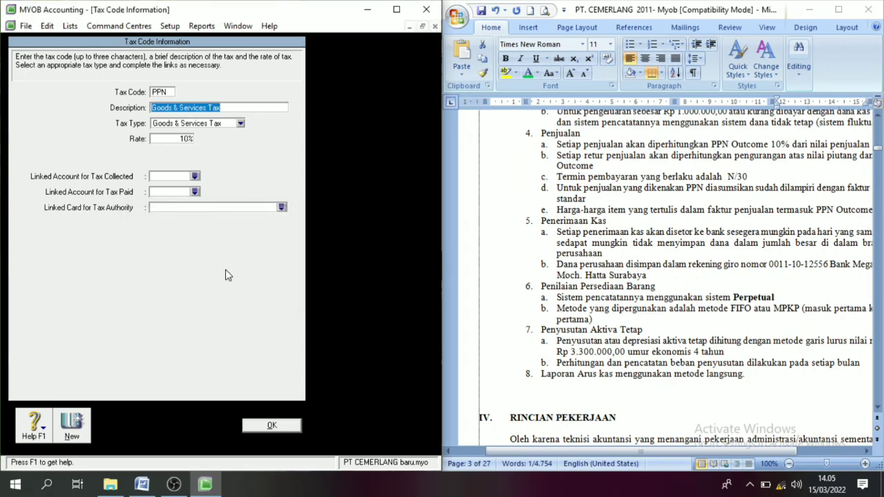
type("Pajak Pert")
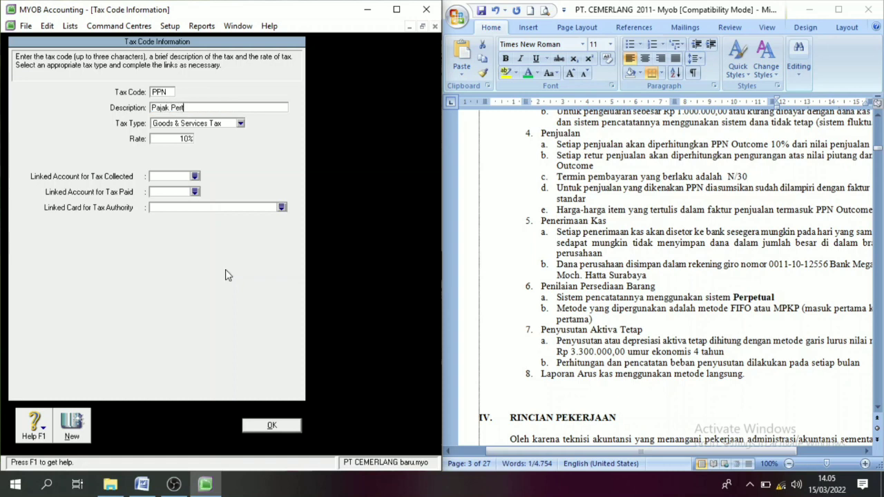
type("anahan Nilai")
Step: Check the PPN policies in the case document and link the tax collected on the PPN code to account 2-1500 PPN Outcome
left_click(880, 130)
scroll(620, 160, "up", 3)
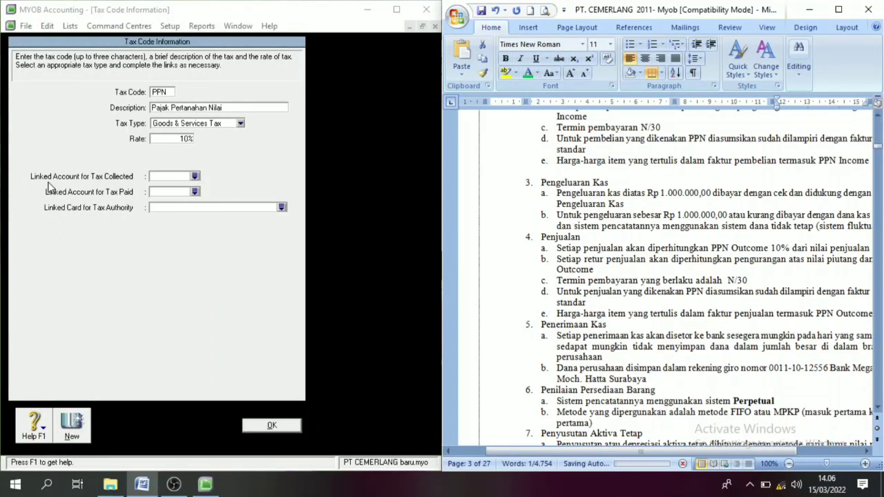
left_click(196, 178)
left_click(195, 177)
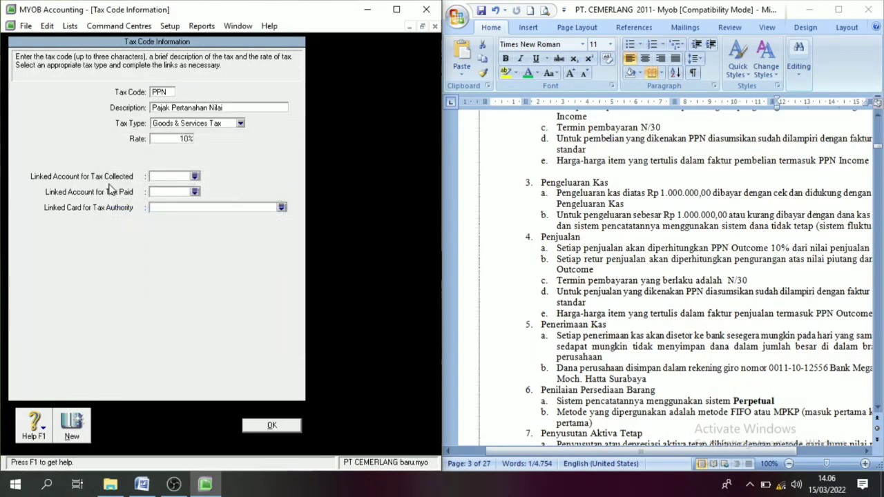
left_click(195, 177)
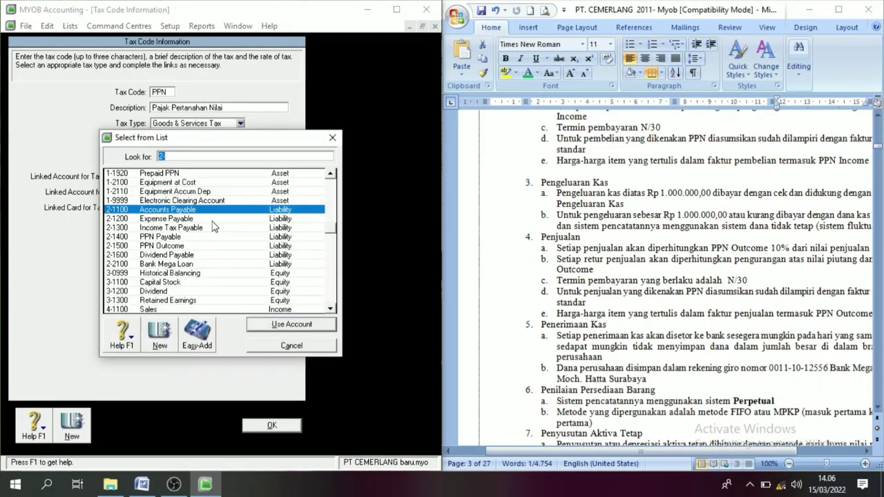
double_click(185, 246)
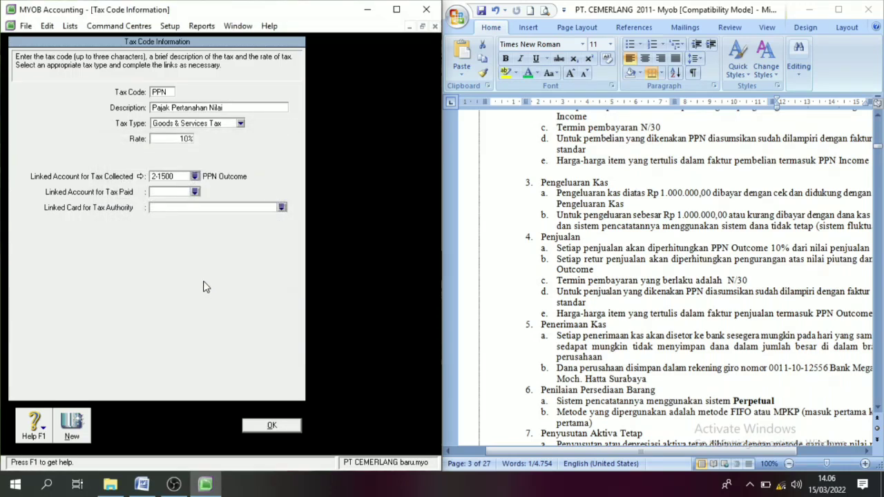
Step: Link the tax paid on the PPN code to account 1-1910 PPN Income, then save the code and close the tax code list
left_click(196, 193)
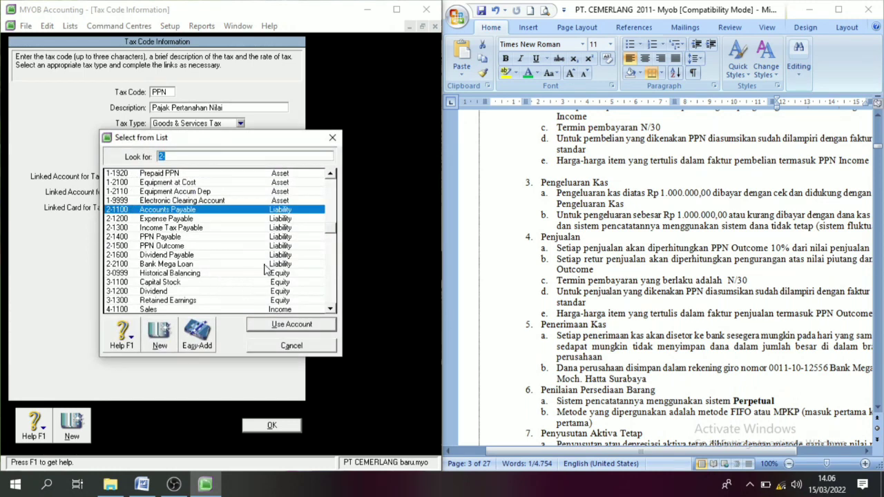
scroll(169, 255, "up", 3)
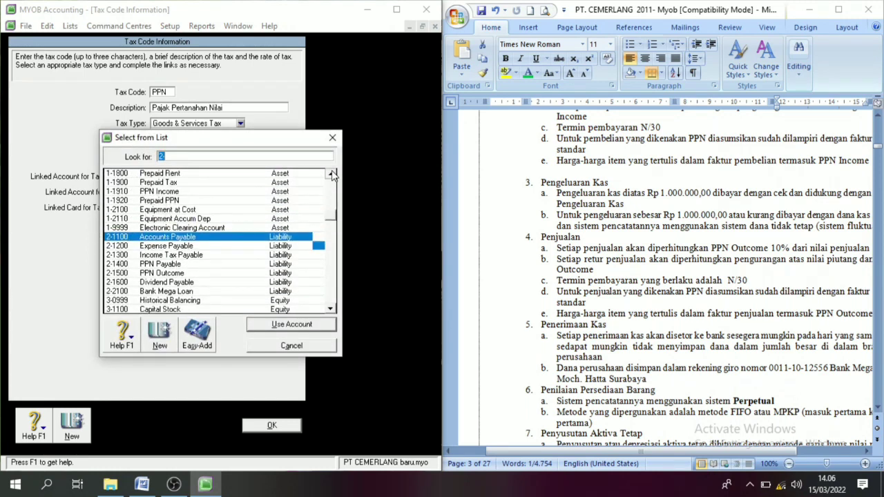
left_click(169, 255)
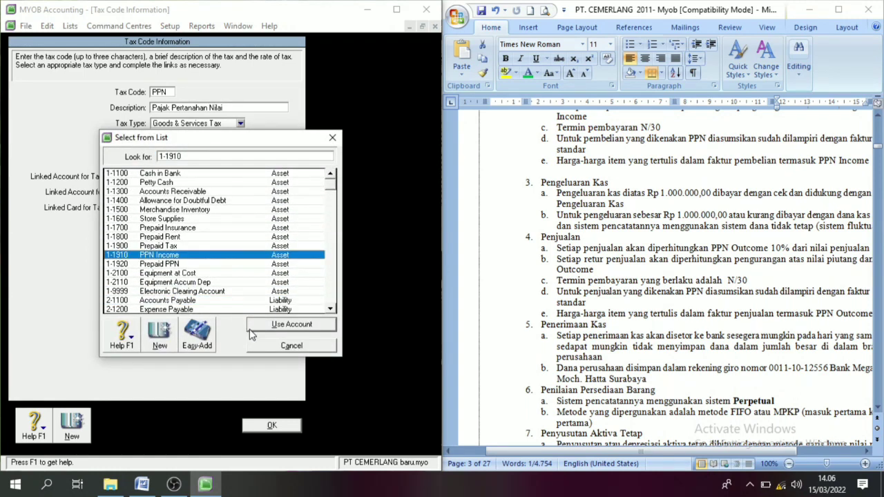
left_click(283, 326)
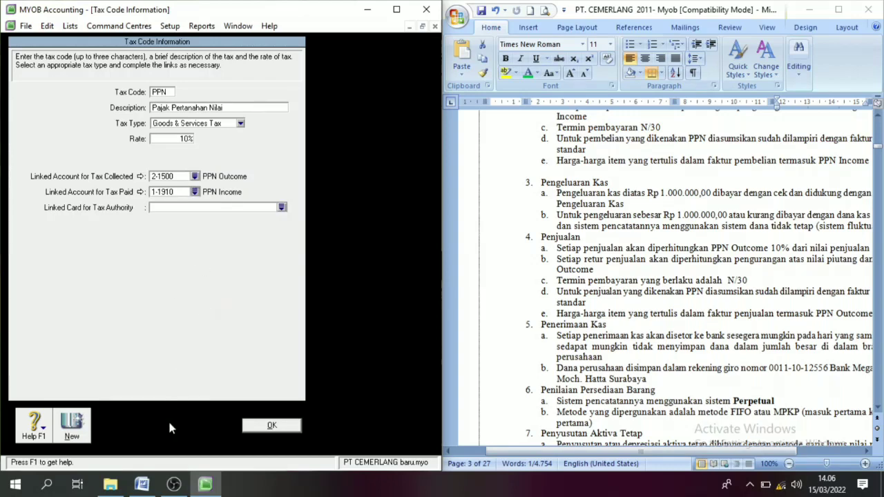
left_click(267, 427)
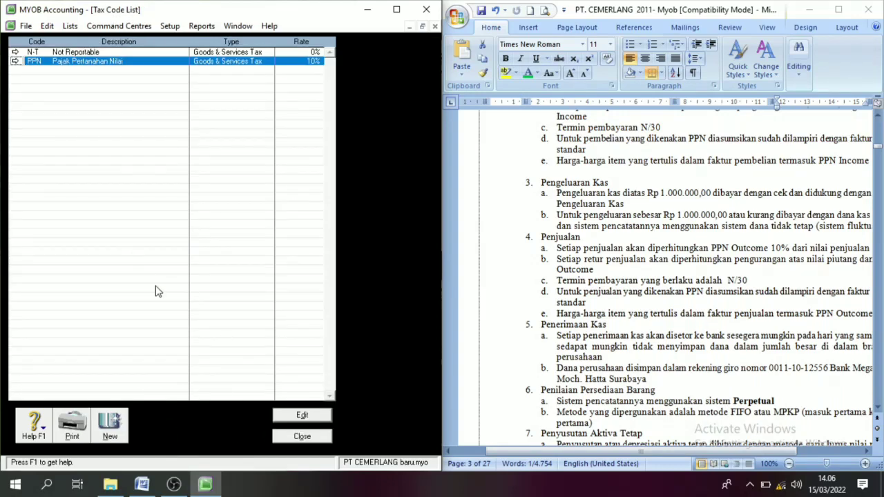
left_click(302, 438)
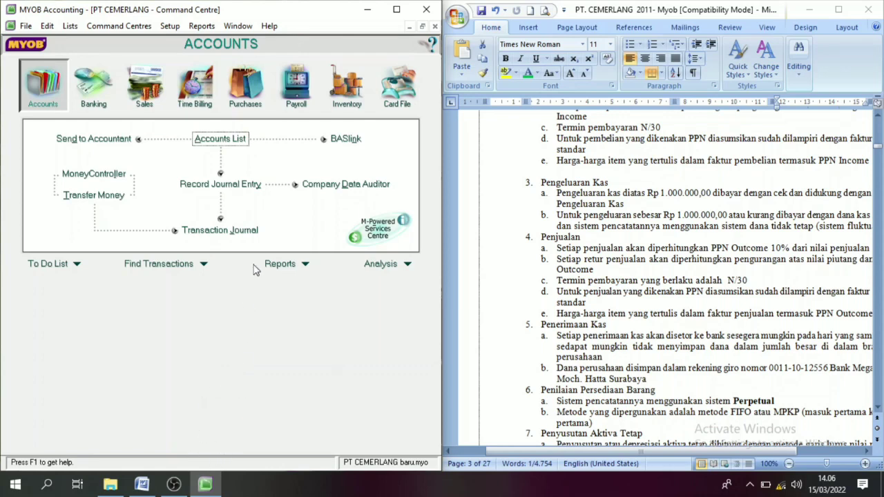
Step: Review the Accounts & Banking linked accounts for earnings, historical balancing, electronic payments and undeposited funds, and accept them
left_click(171, 26)
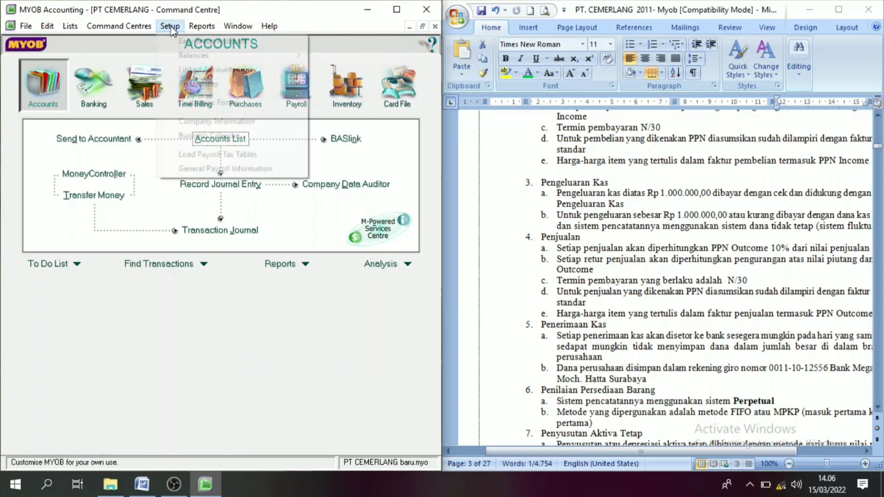
mouse_move(238, 75)
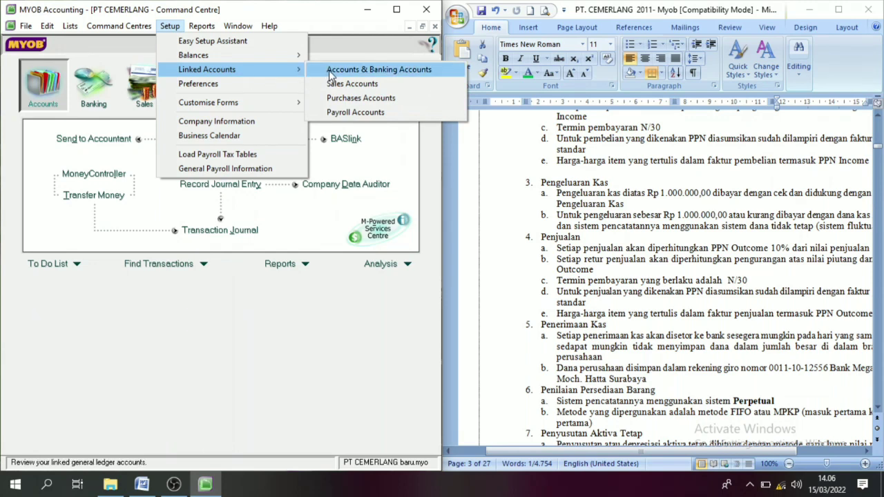
left_click(369, 70)
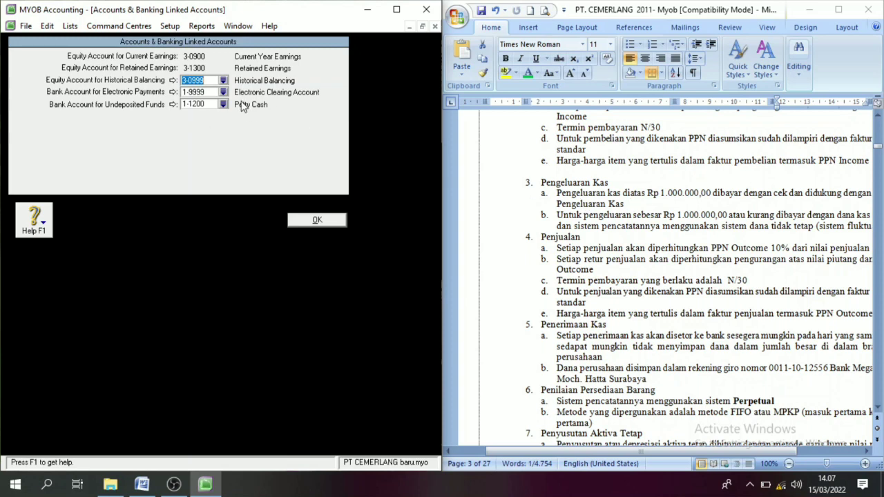
left_click(316, 222)
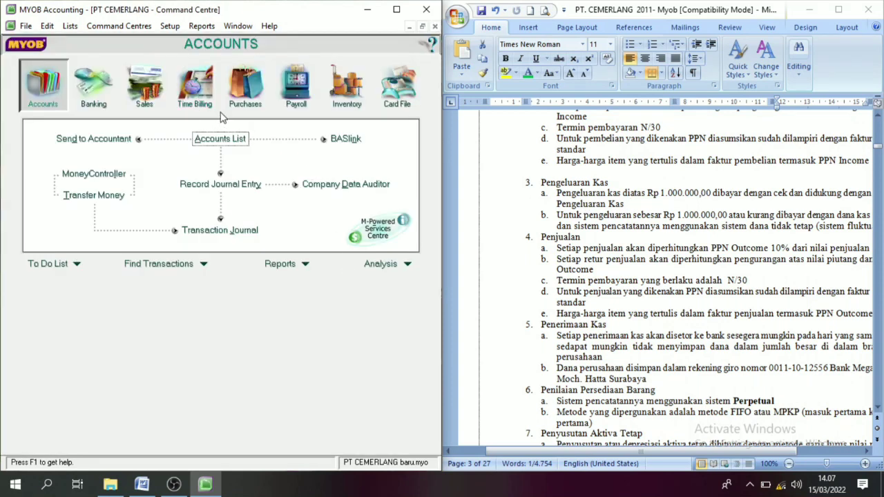
Step: Open the linked accounts setup for sales
left_click(169, 26)
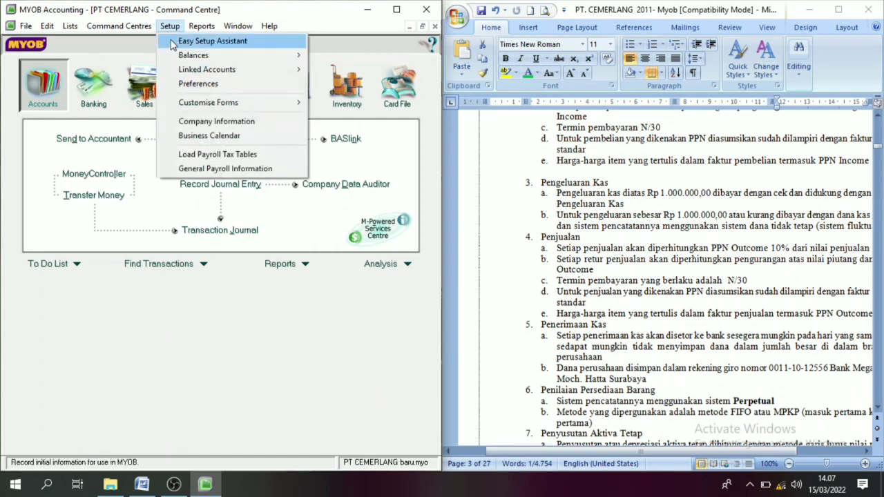
mouse_move(207, 69)
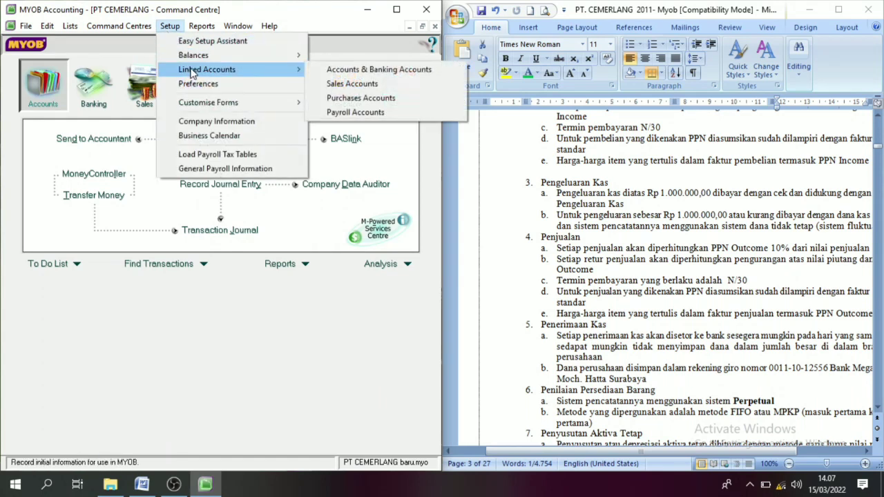
left_click(354, 83)
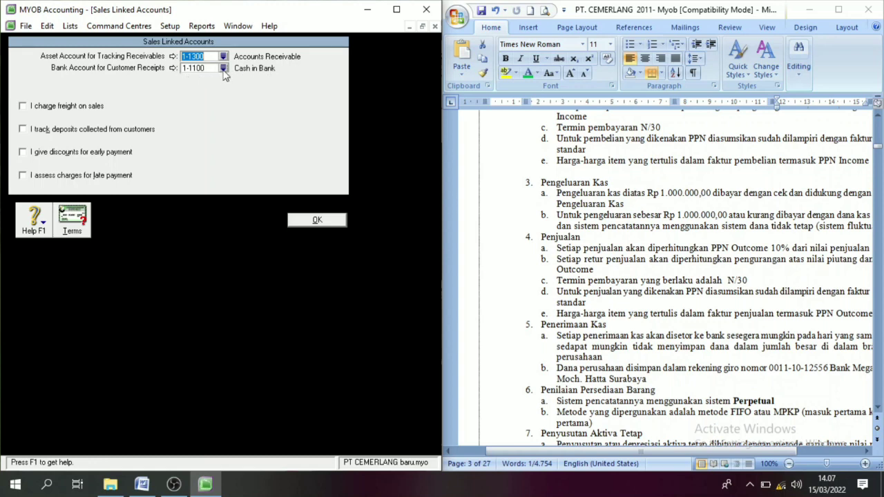
left_click(22, 108)
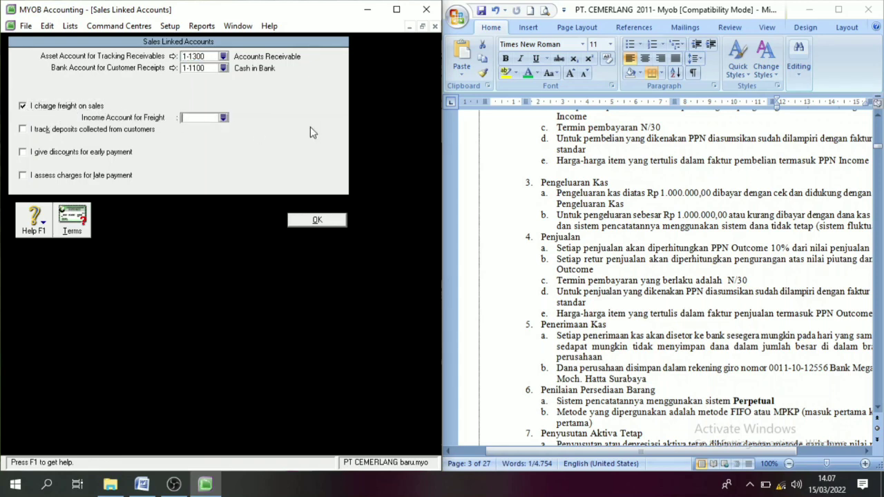
left_click(223, 118)
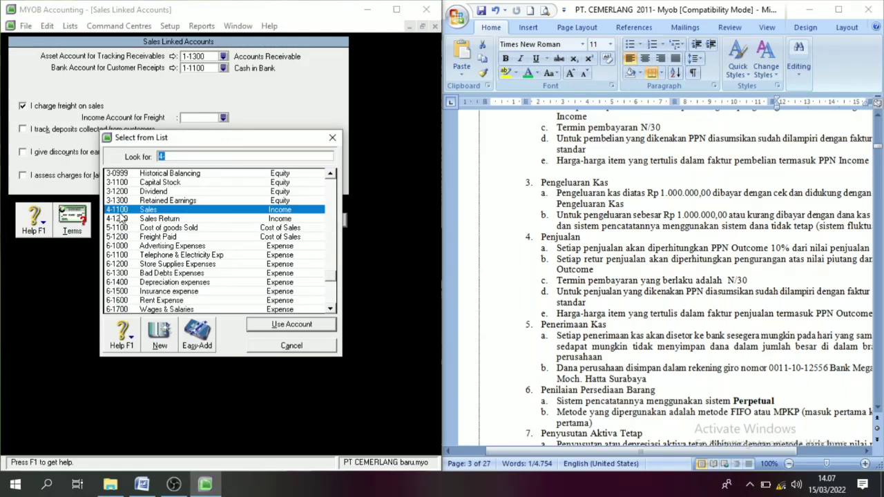
left_click(292, 347)
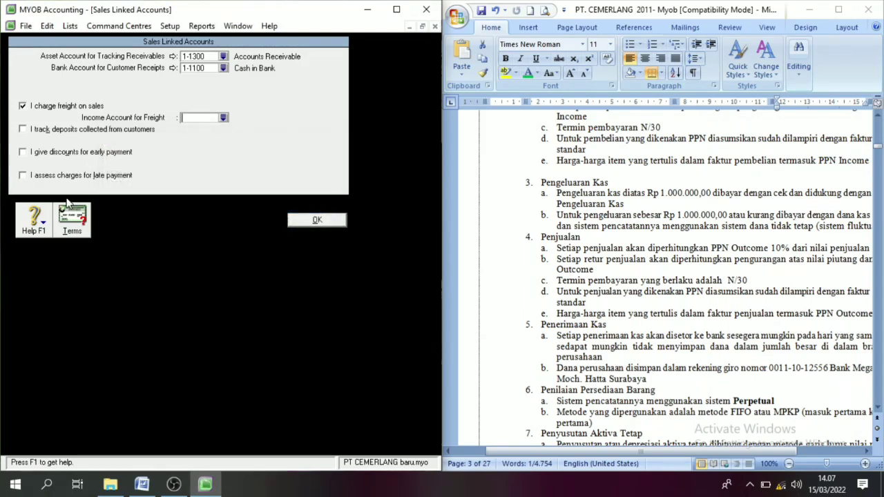
left_click(32, 110)
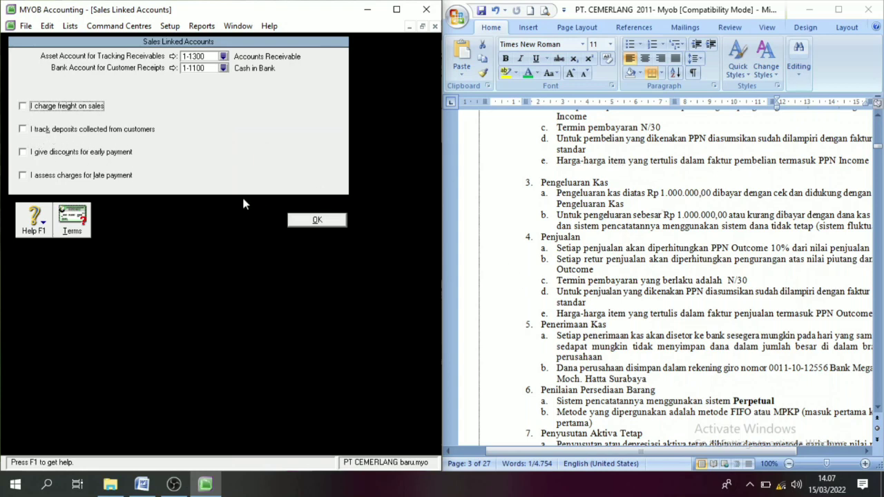
left_click(22, 155)
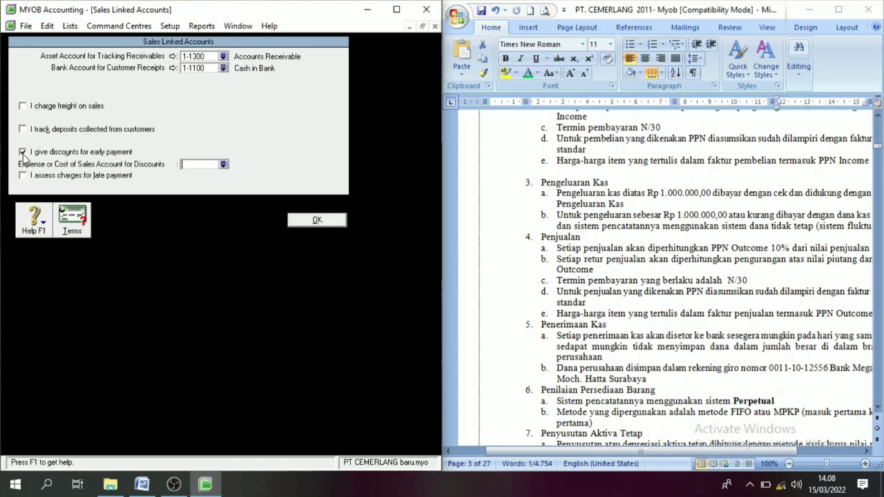
left_click(223, 167)
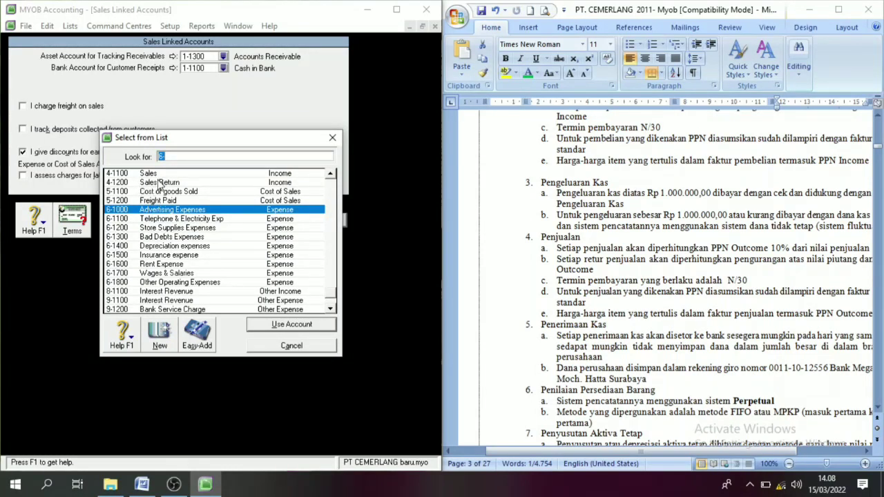
left_click(291, 345)
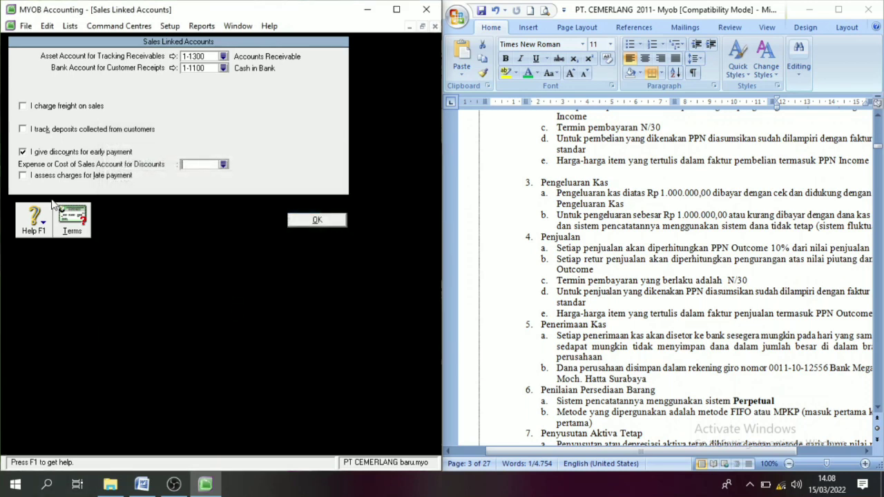
left_click(23, 153)
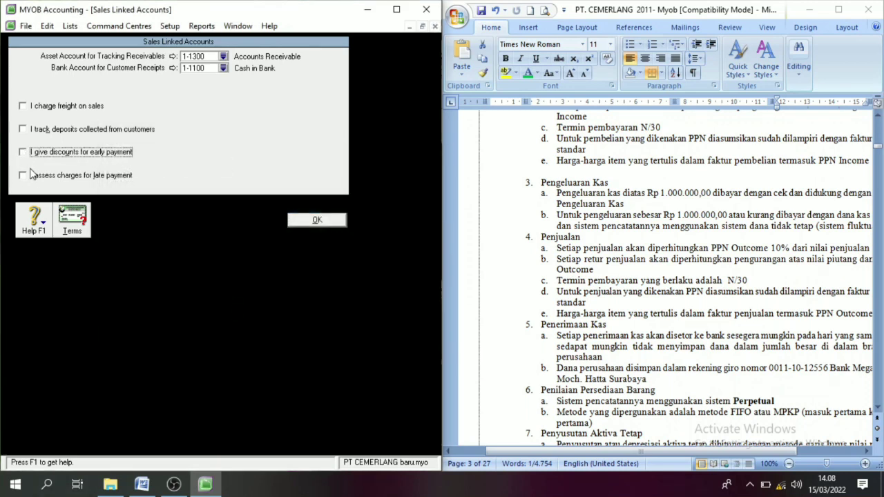
left_click(22, 176)
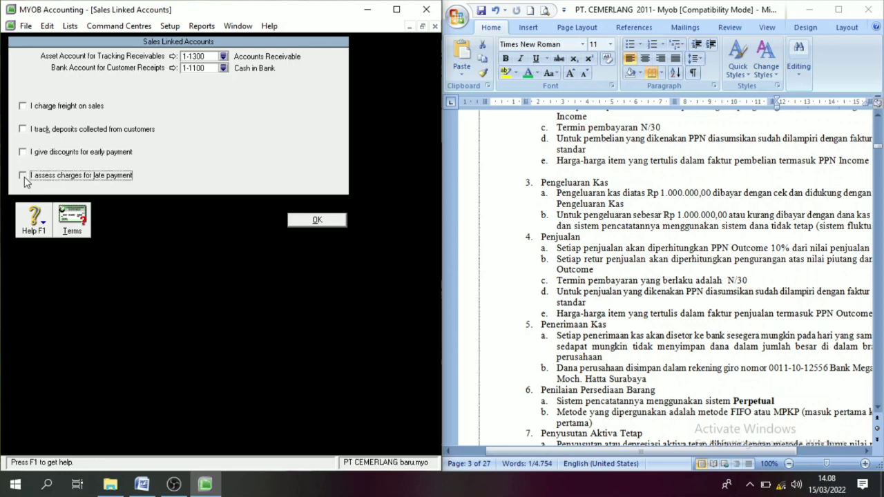
left_click(223, 187)
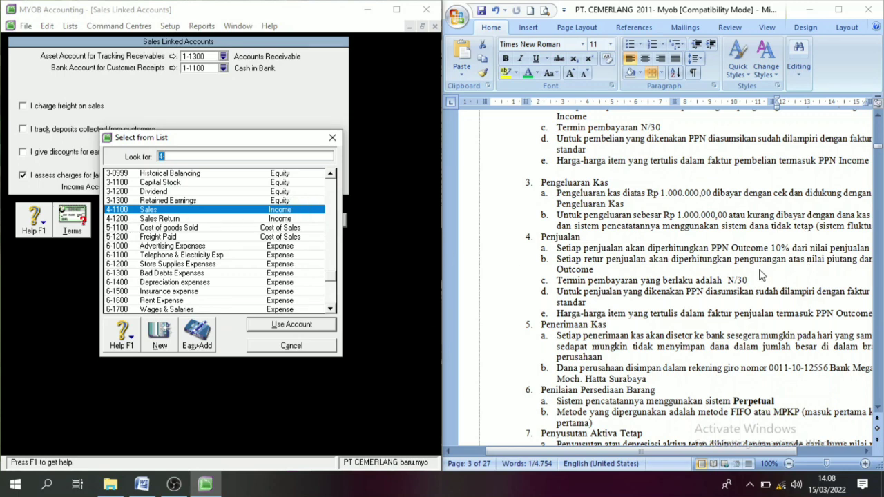
left_click(306, 348)
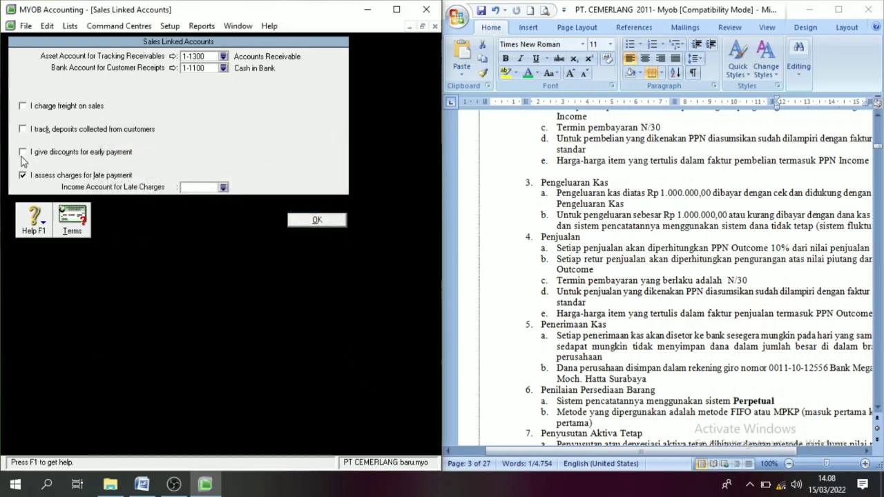
left_click(26, 177)
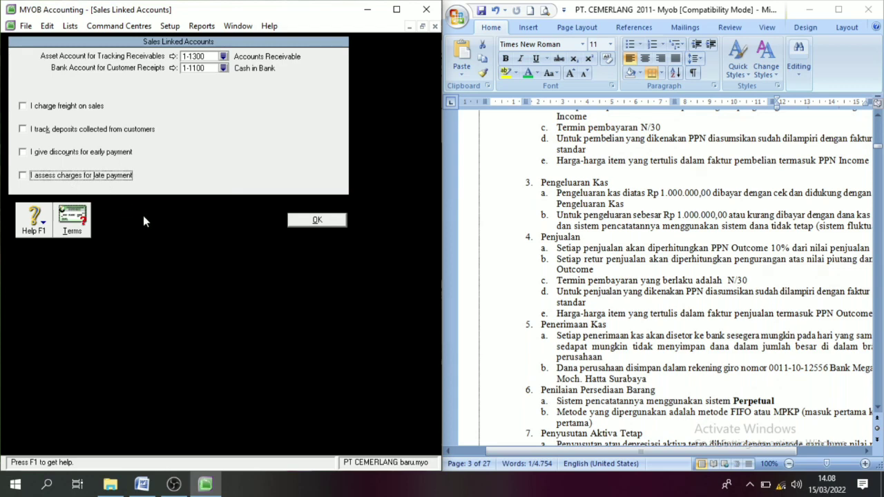
Step: Set the default customer credit terms to payment due In a Given # of Days with 30 balance due days
left_click(74, 221)
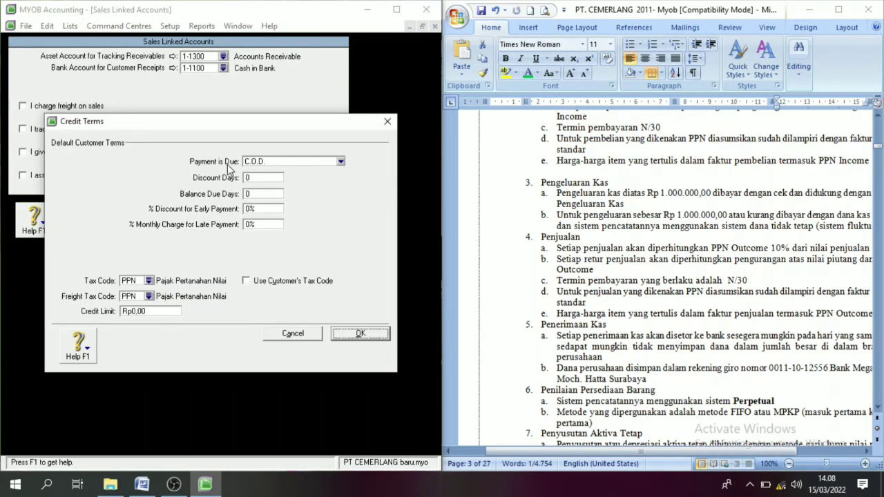
left_click(279, 163)
left_click(273, 190)
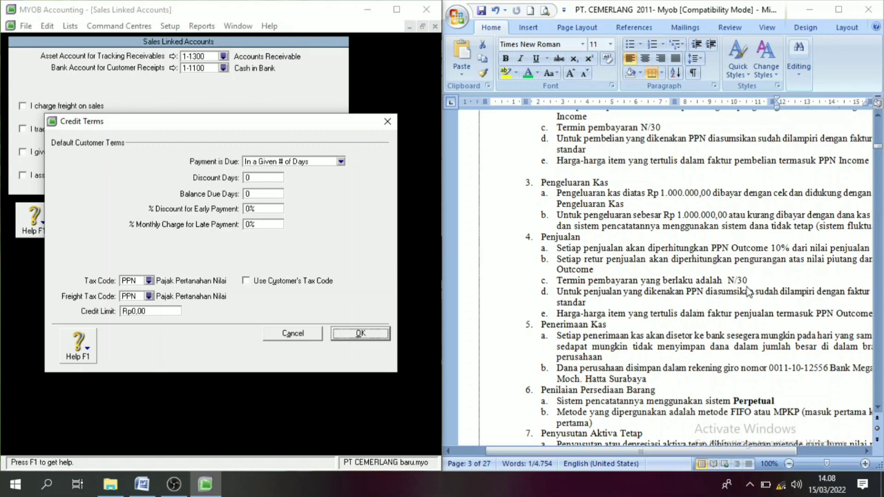
left_click(255, 196)
Step: Set the customer freight tax code to N-T, then accept the credit terms and the sales linked accounts
left_click(149, 297)
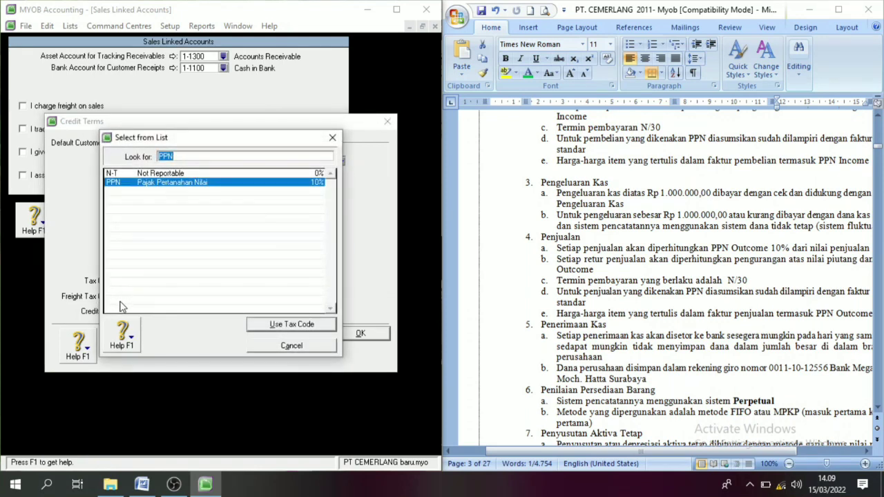
left_click(139, 174)
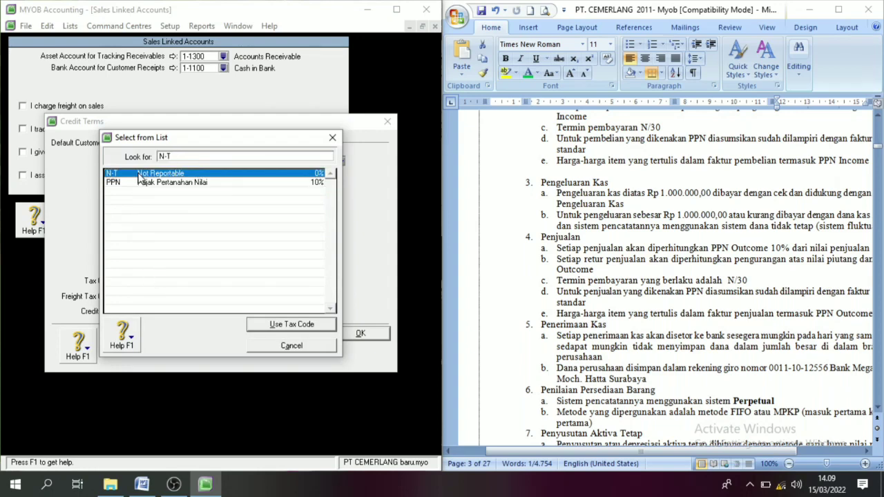
left_click(290, 324)
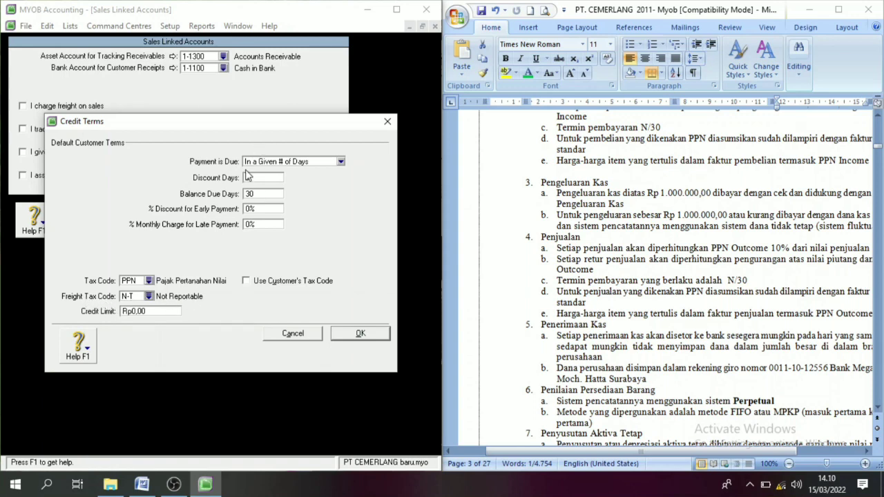
left_click(360, 334)
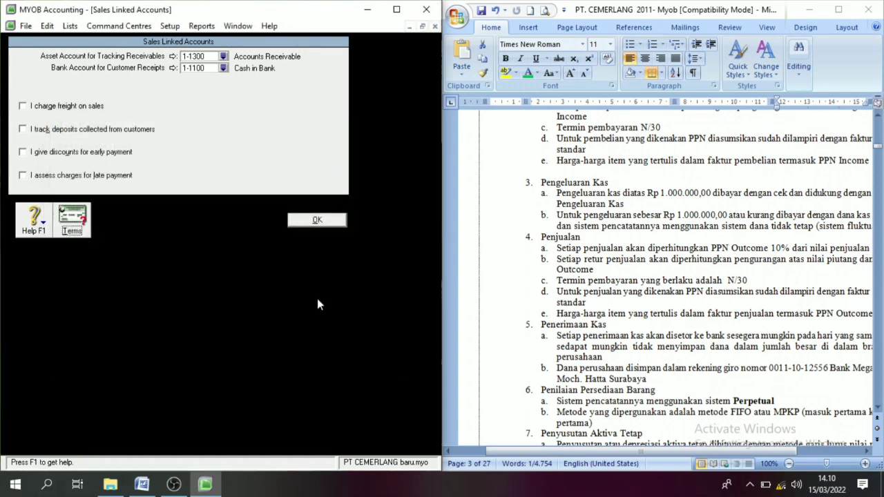
left_click(319, 222)
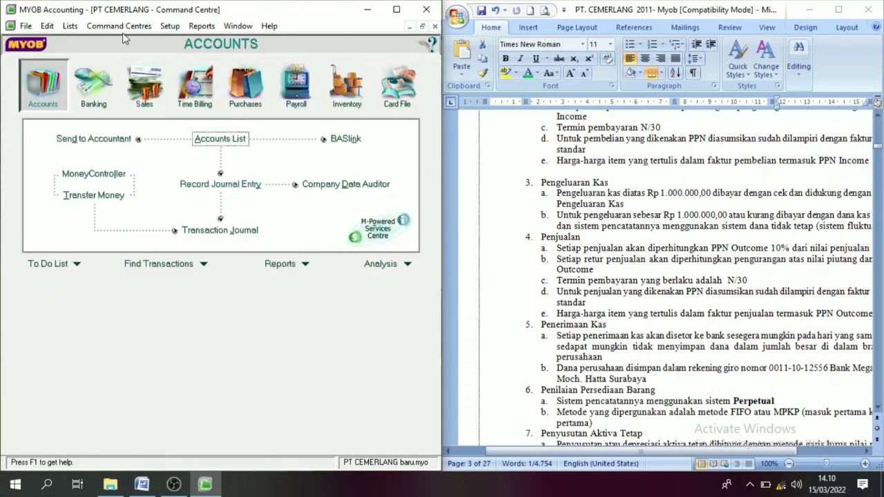
Step: In the purchases linked accounts, enable paying freight on purchases and link it to account 5-1200 Freight Paid
left_click(168, 27)
mouse_move(217, 69)
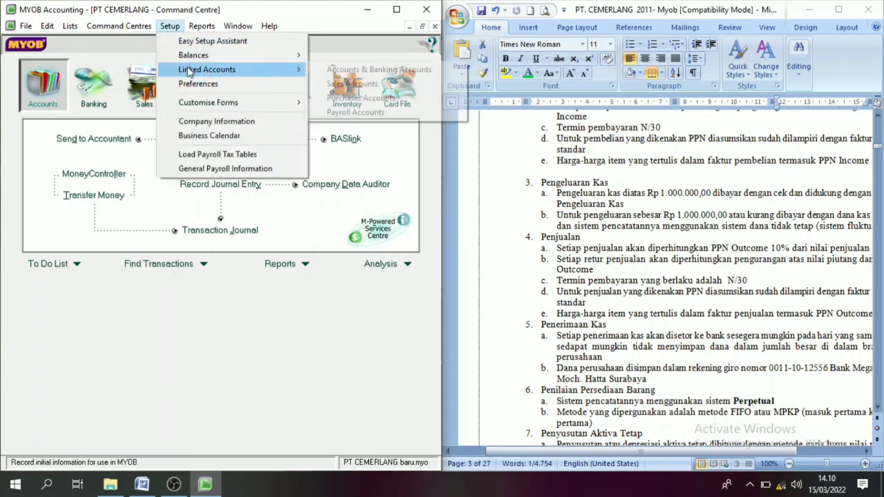
left_click(362, 99)
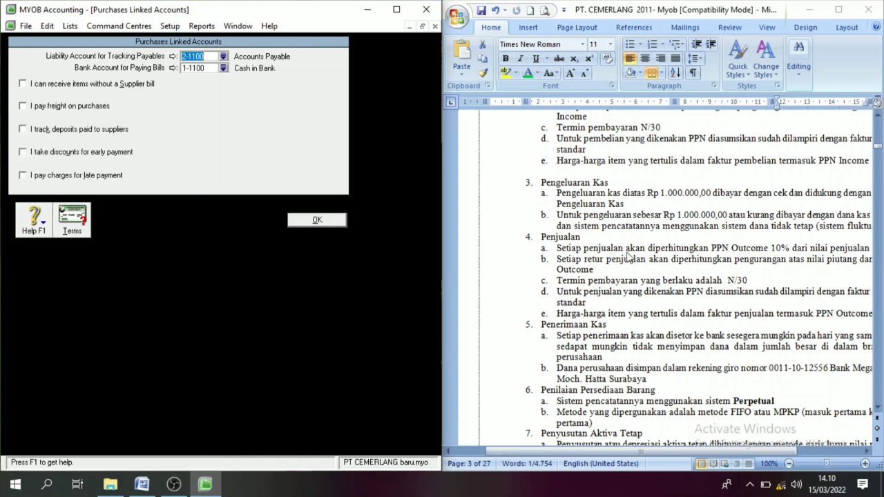
left_click(23, 107)
left_click(223, 118)
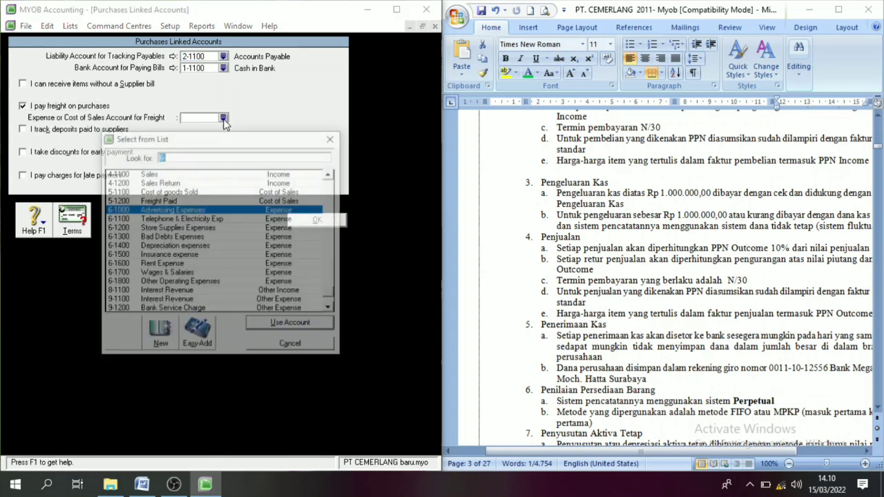
left_click(126, 193)
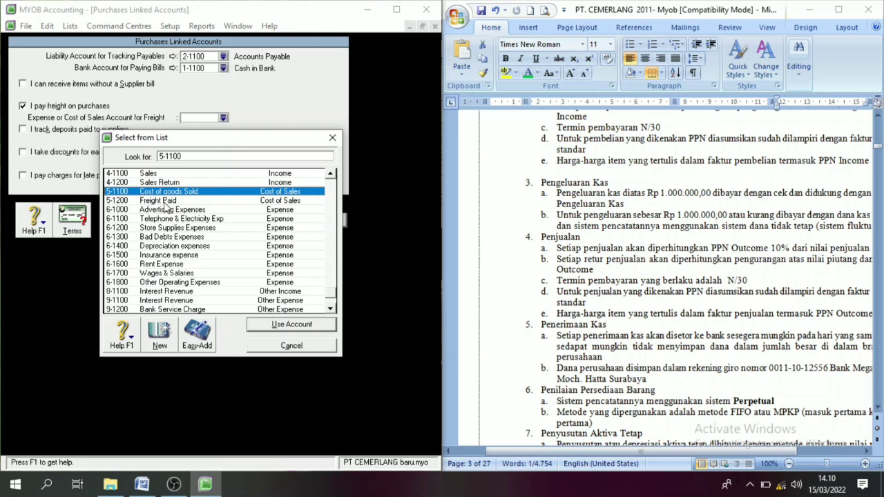
left_click(156, 201)
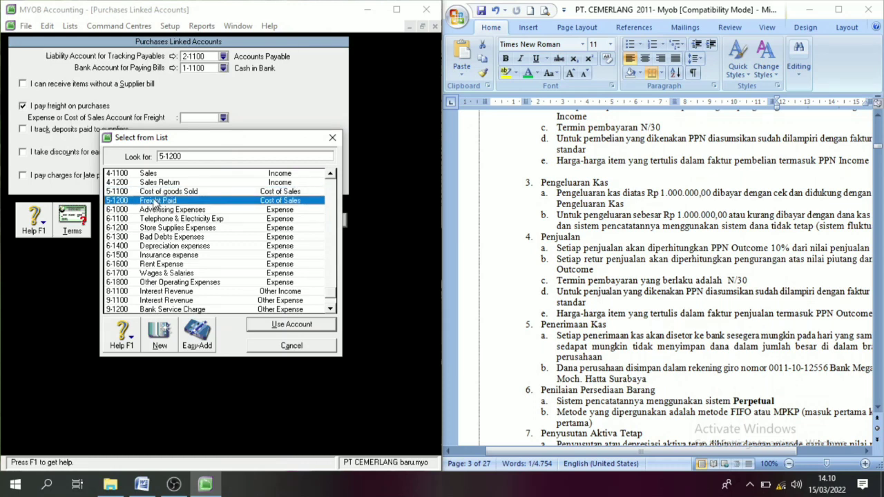
left_click(292, 329)
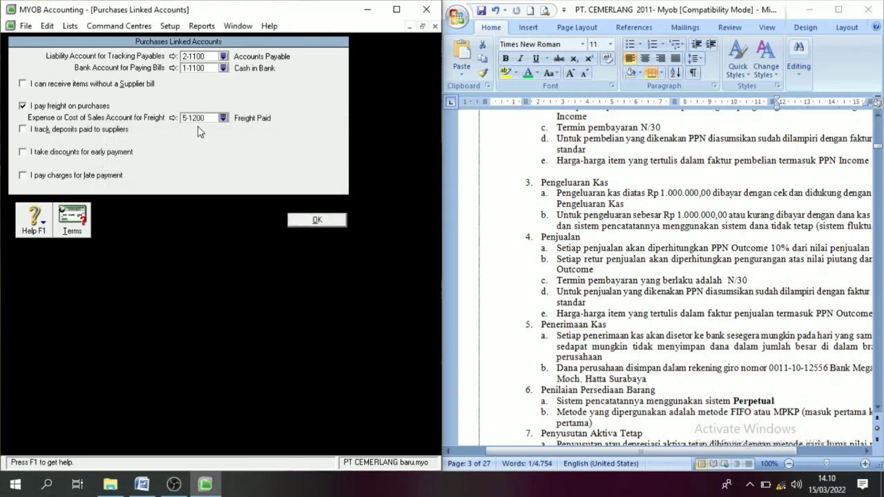
left_click(22, 153)
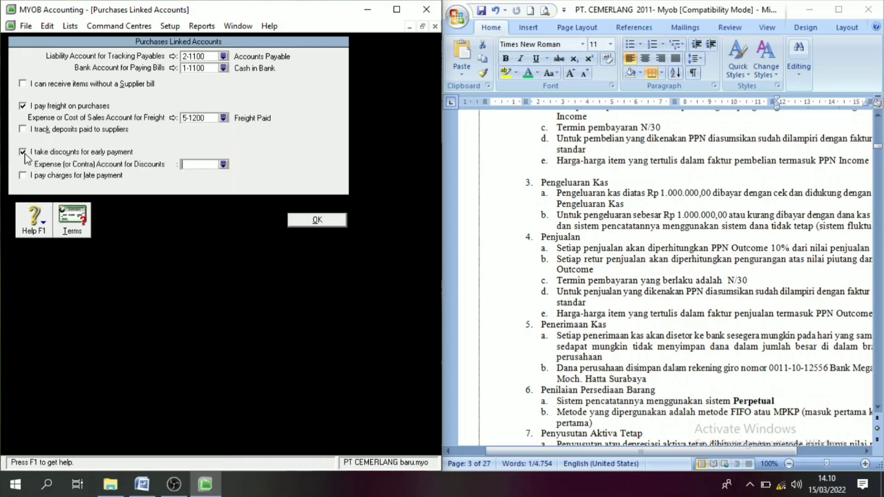
left_click(224, 165)
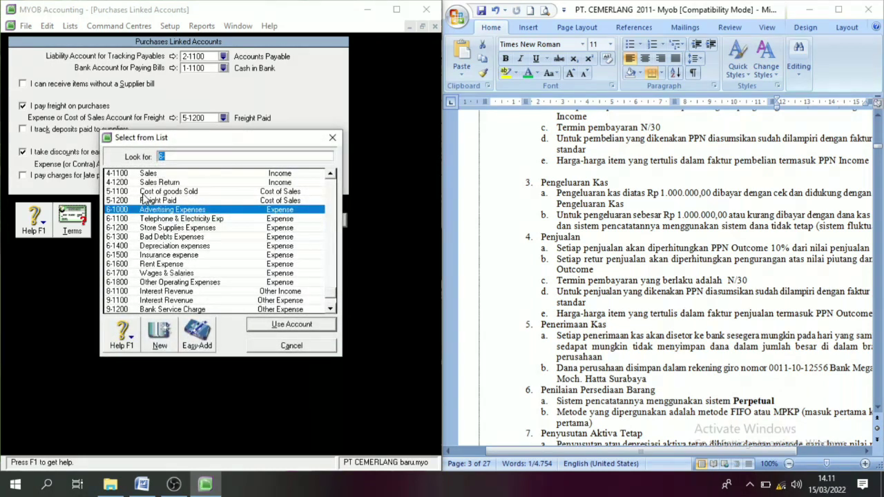
left_click(291, 345)
left_click(26, 153)
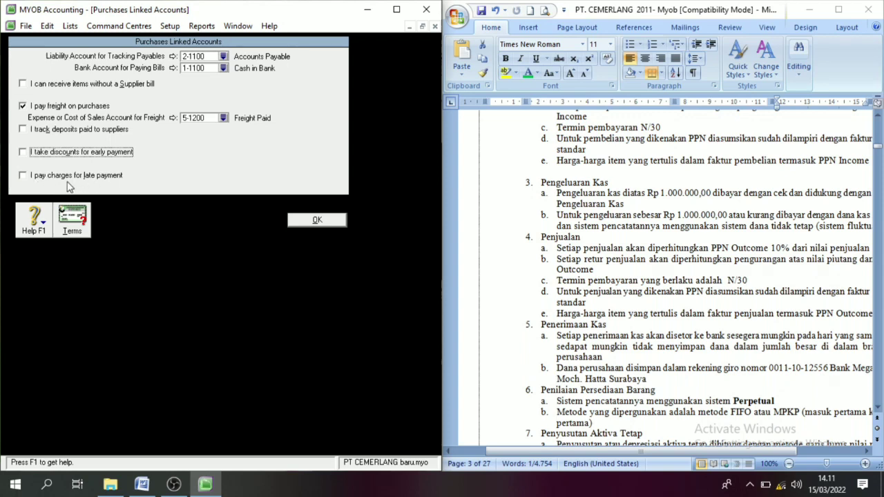
left_click(23, 179)
left_click(23, 177)
left_click(223, 187)
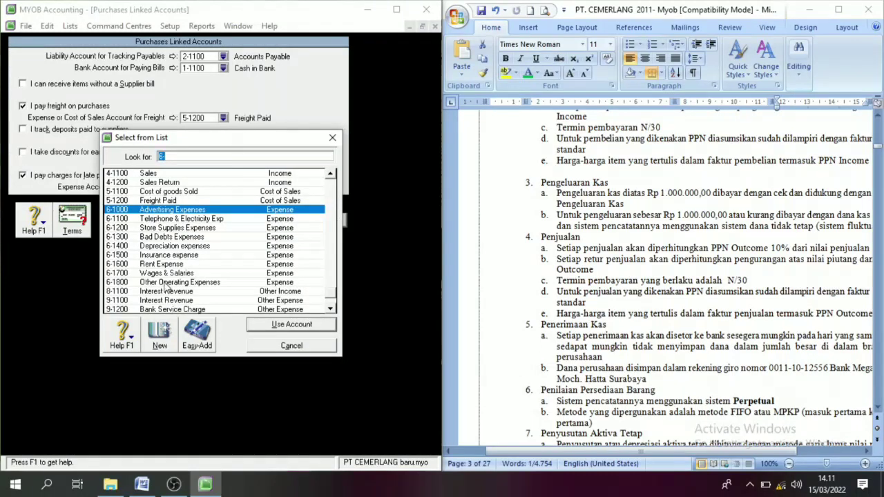
left_click(332, 308)
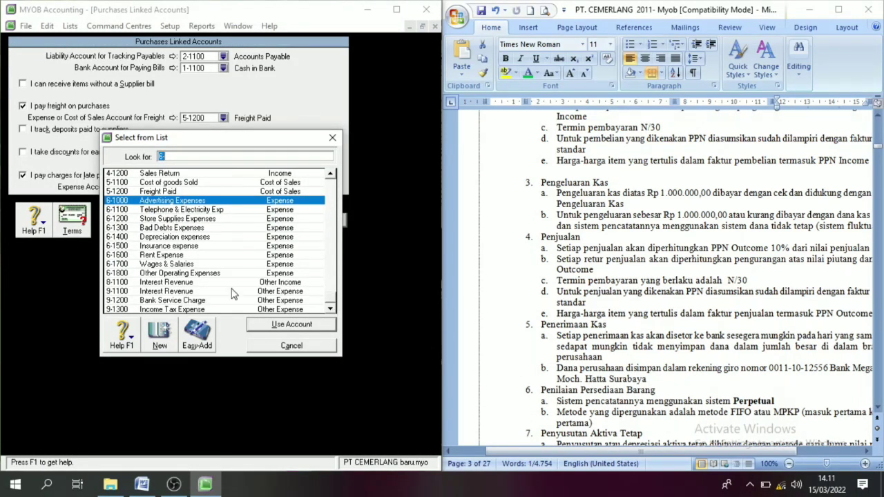
left_click(311, 345)
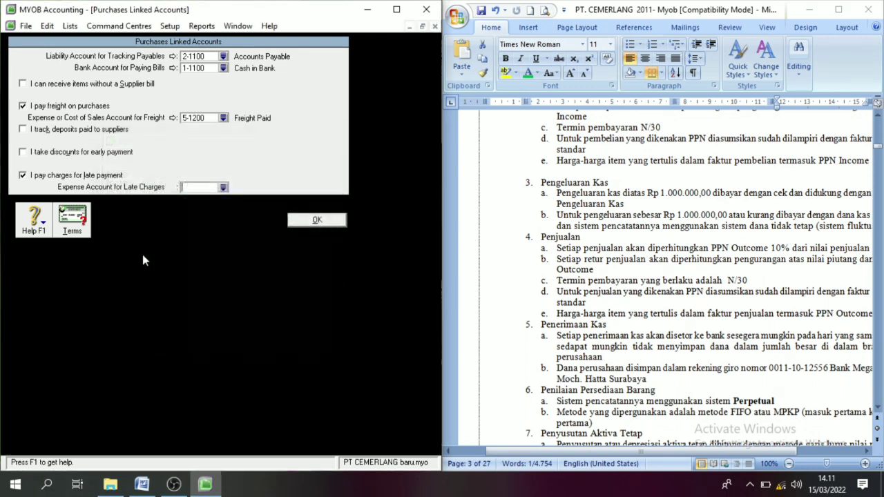
left_click(23, 175)
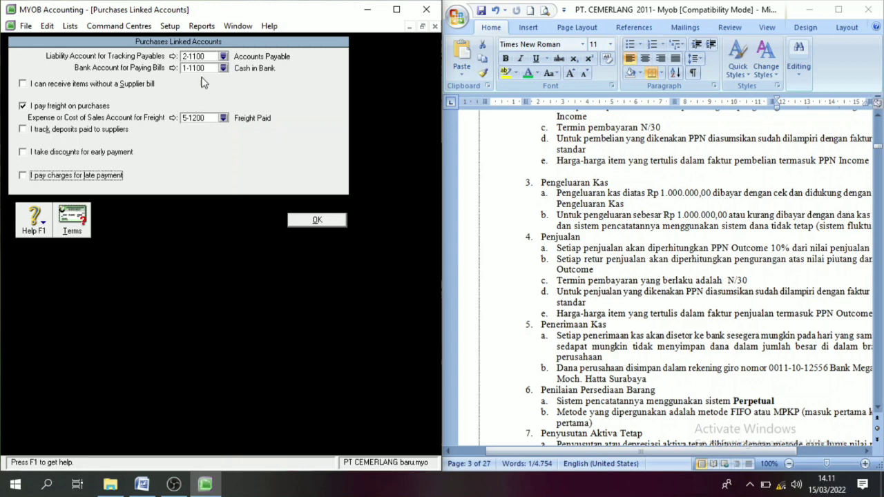
Step: Check the purchase payment terms in the case document and set the default supplier terms to In a Given # of Days with 30 balance due days
left_click(77, 228)
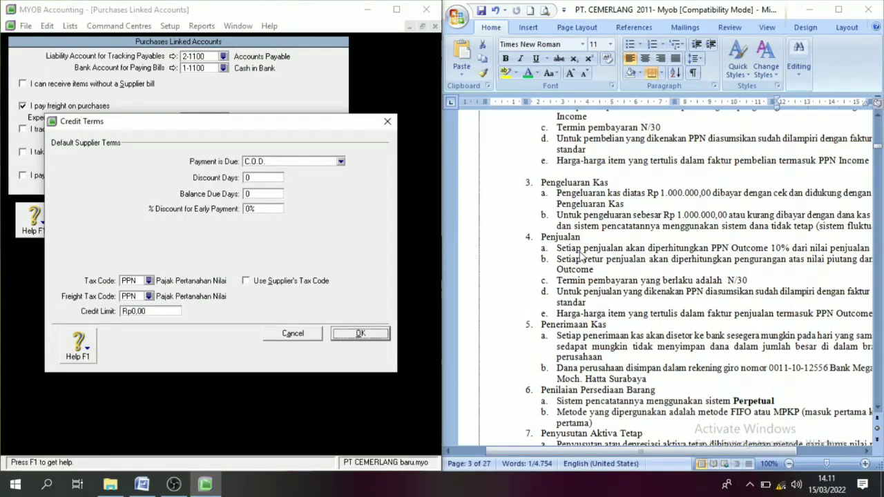
left_click(876, 117)
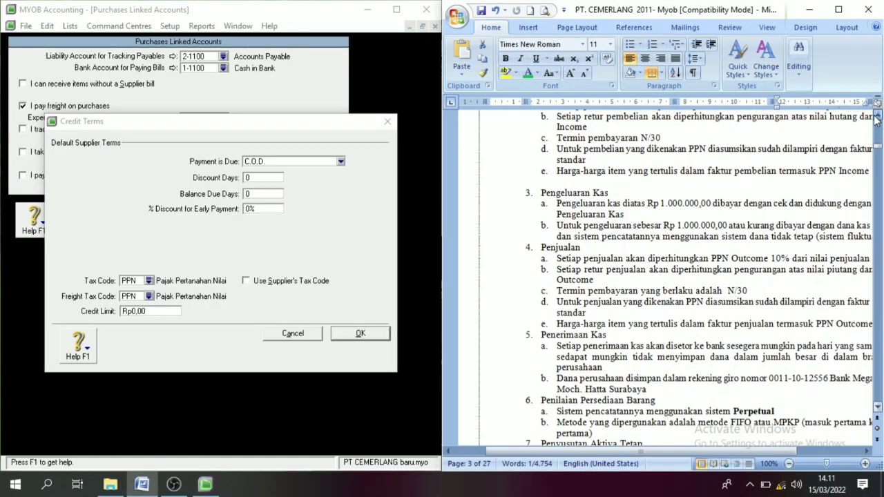
scroll(877, 118, "up", 3)
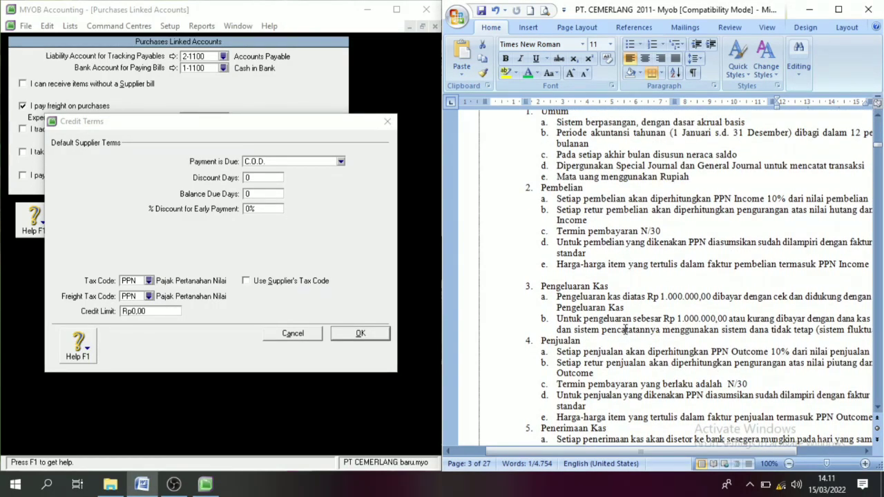
left_click(340, 161)
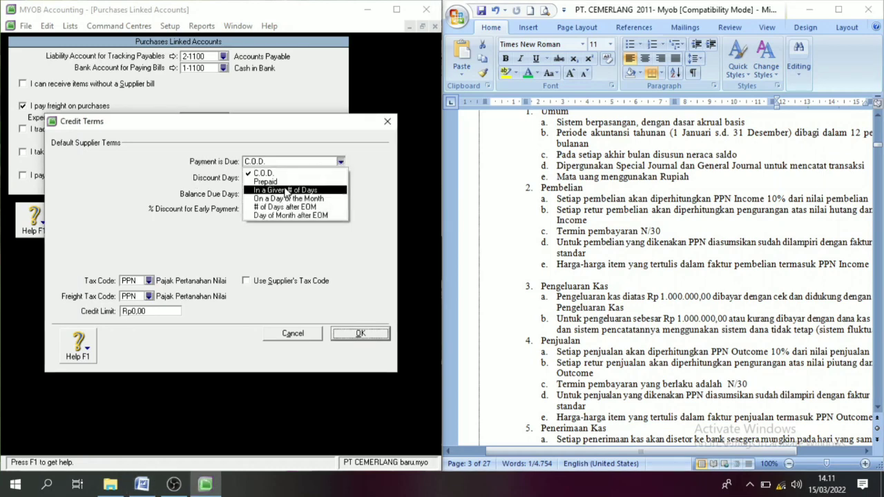
left_click(286, 190)
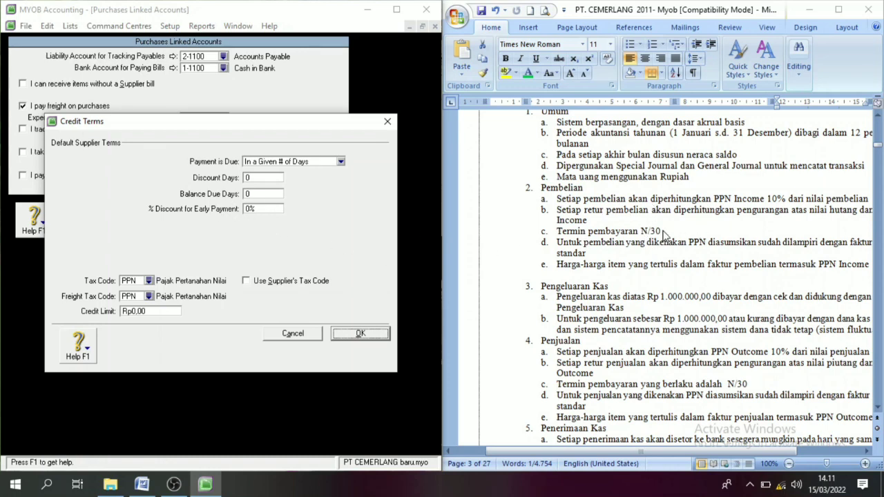
left_click(254, 194)
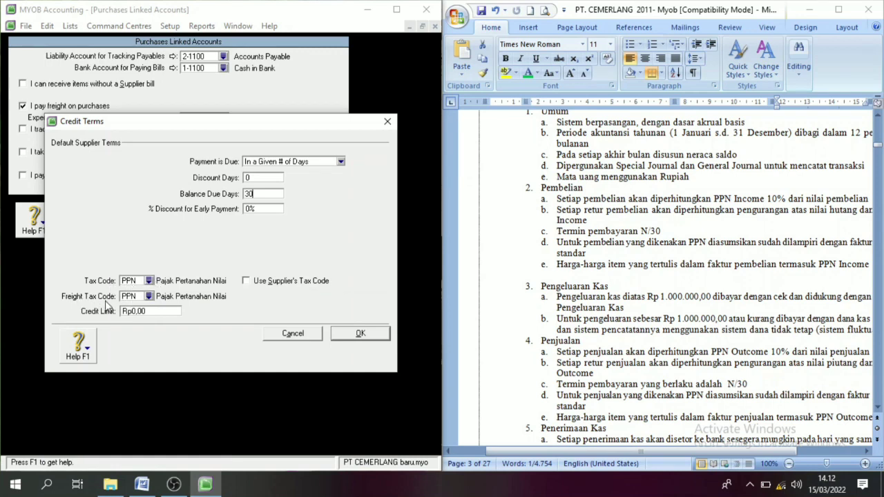
Step: Set the supplier freight tax code to N-T, then accept the credit terms and the purchases linked accounts
left_click(148, 296)
key("Up")
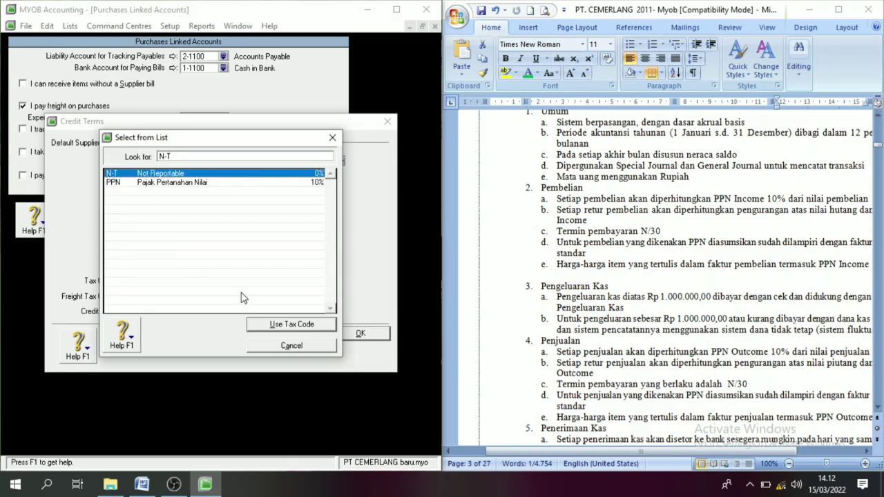
left_click(282, 323)
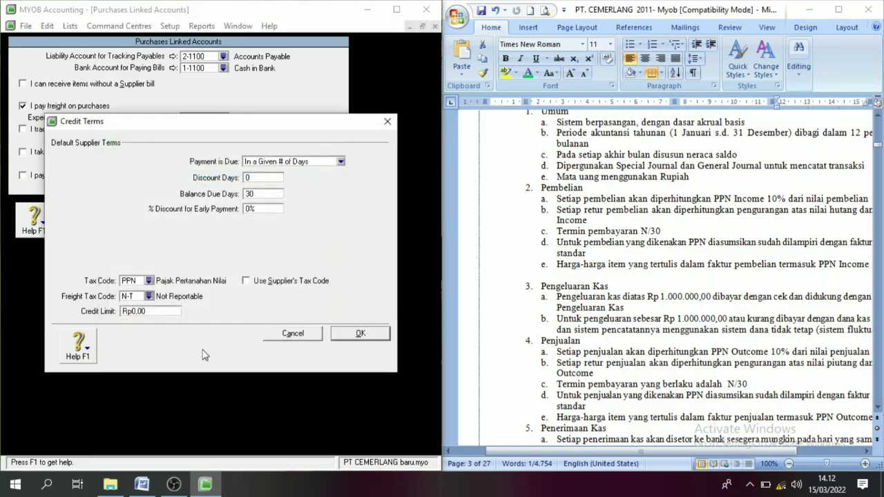
left_click(356, 335)
left_click(310, 221)
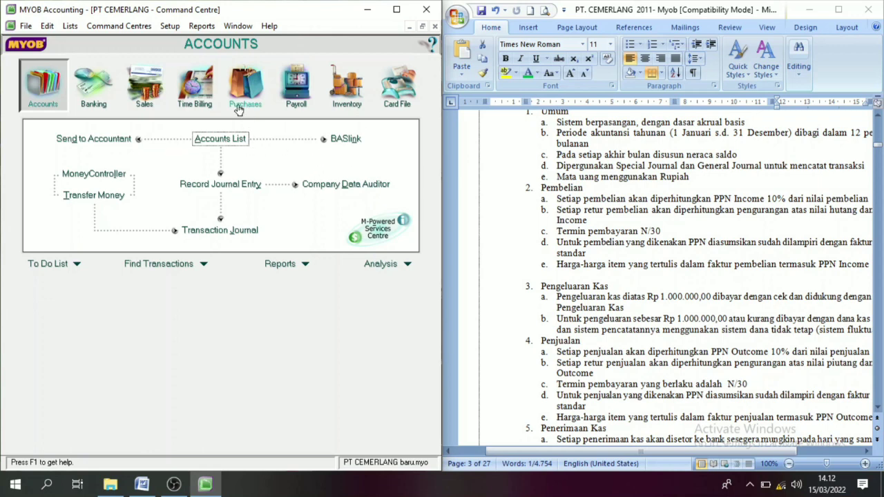
Step: Open the company preferences and look through the System, Windows, Reports & Forms, Banking, Sales and Purchases settings
left_click(171, 26)
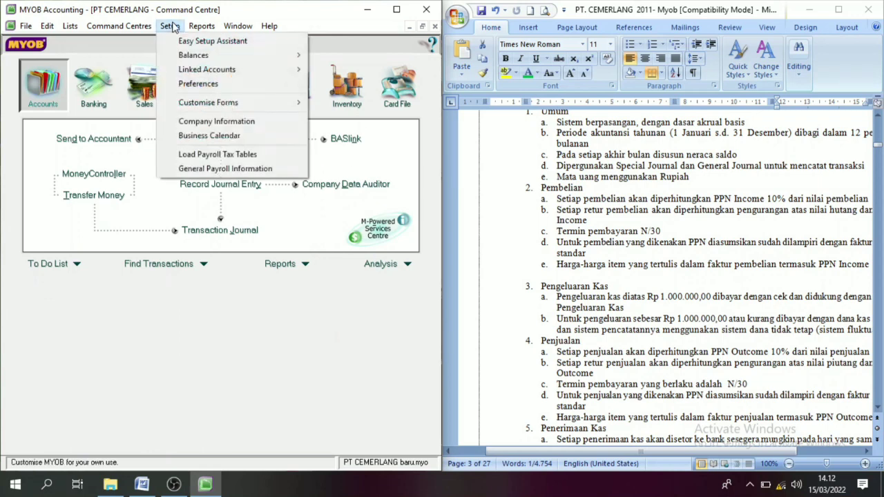
left_click(204, 88)
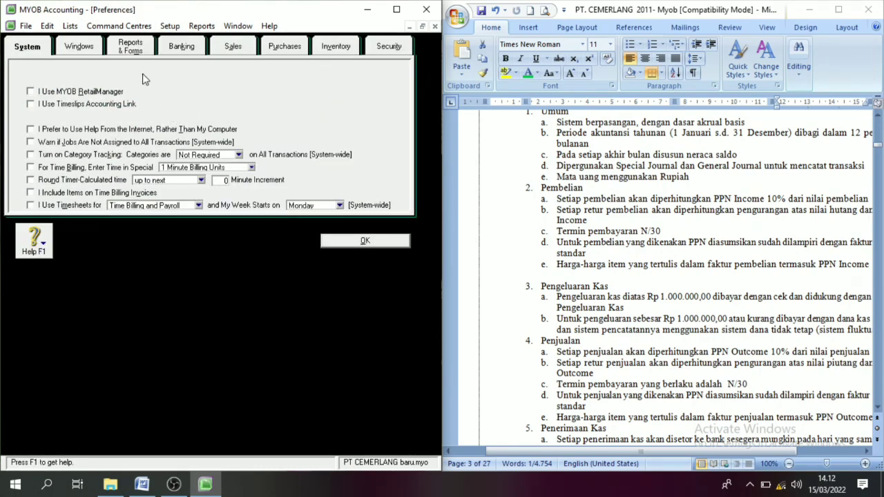
left_click(78, 51)
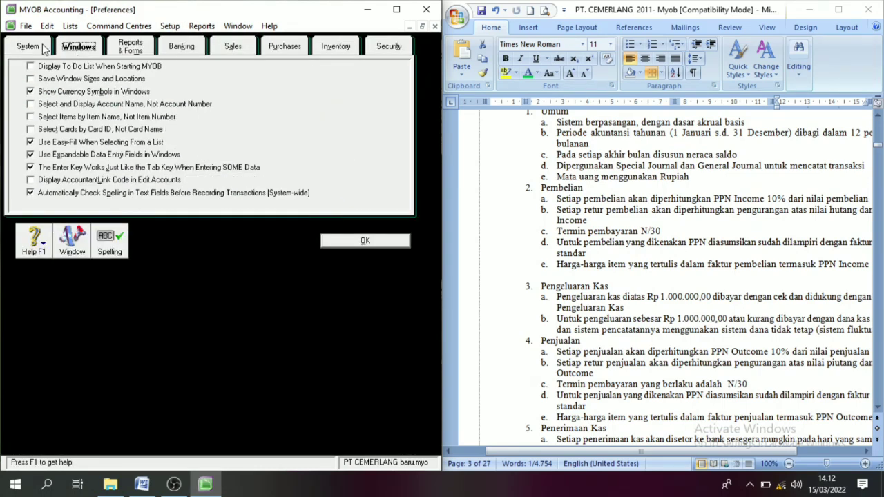
left_click(120, 49)
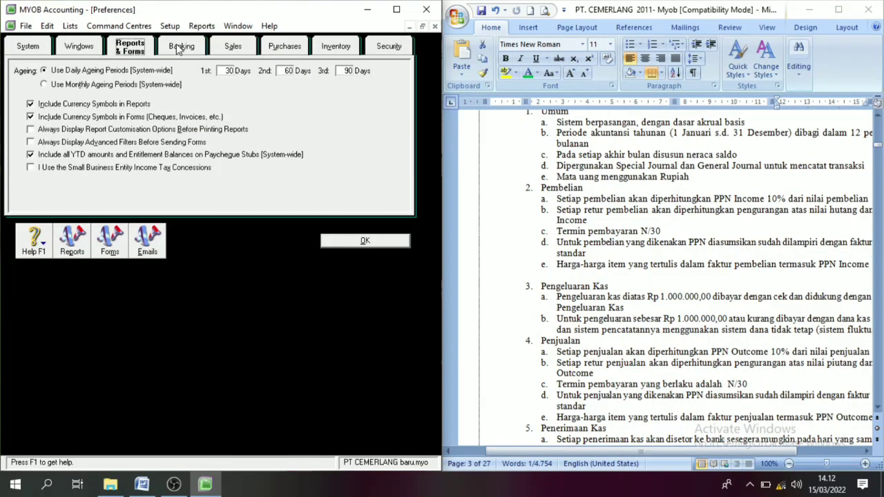
left_click(181, 50)
left_click(230, 49)
left_click(291, 49)
left_click(233, 47)
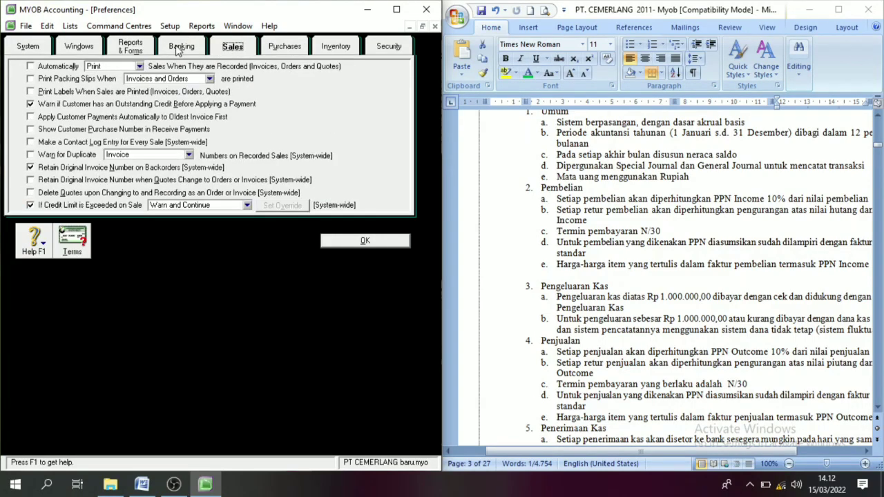
left_click(130, 47)
left_click(79, 47)
left_click(41, 50)
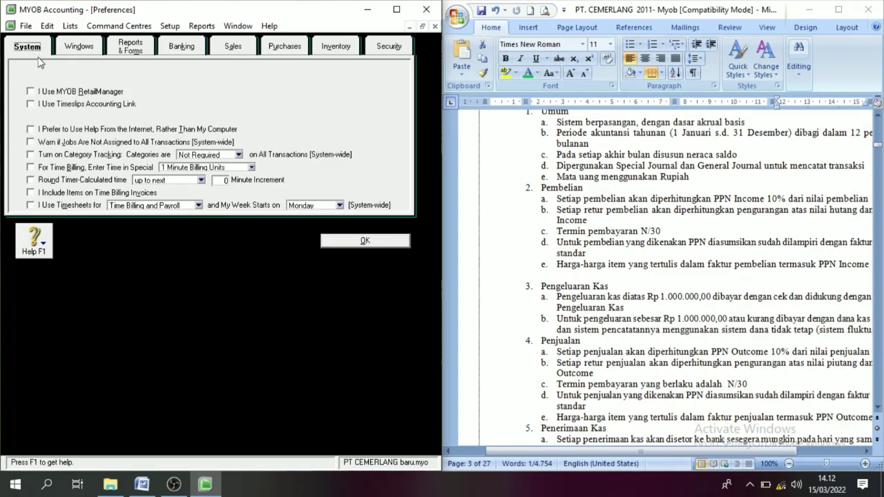
Step: In the Windows preferences, turn off the automatic spelling check of text fields and the currency symbols in windows
left_click(87, 52)
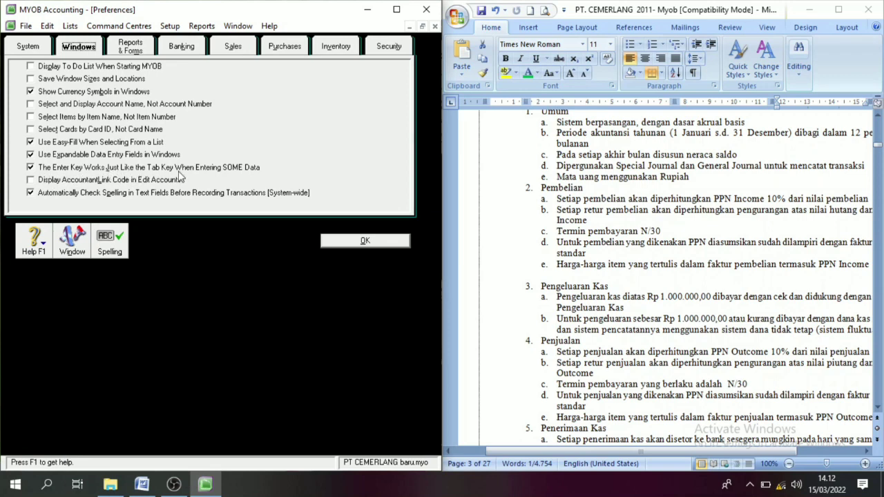
left_click(42, 195)
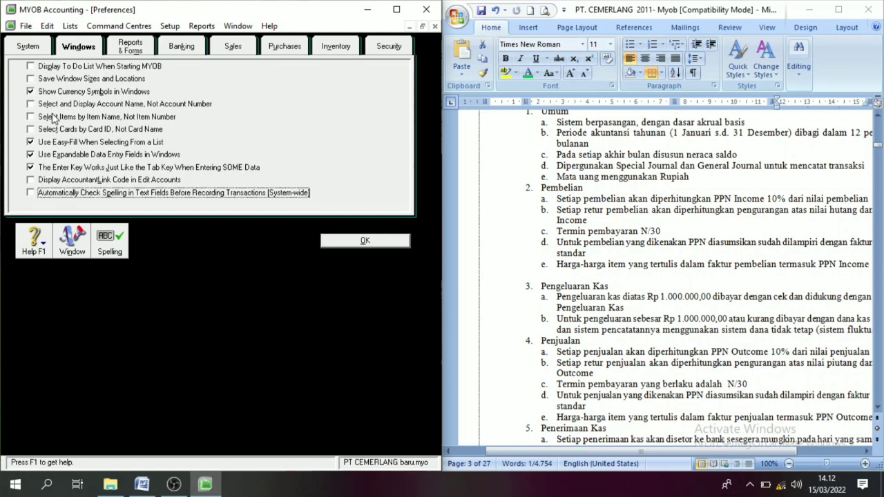
left_click(43, 95)
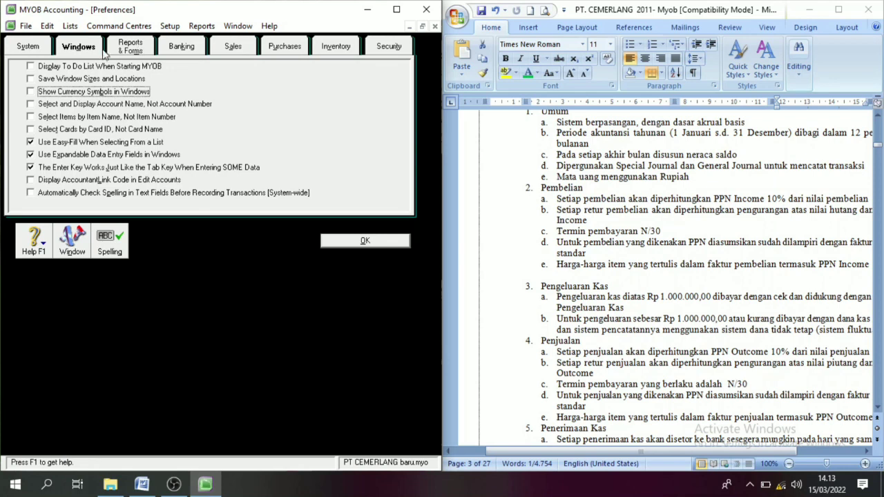
Step: In the Reports & Forms preferences, turn off currency symbols in both forms and reports
left_click(142, 52)
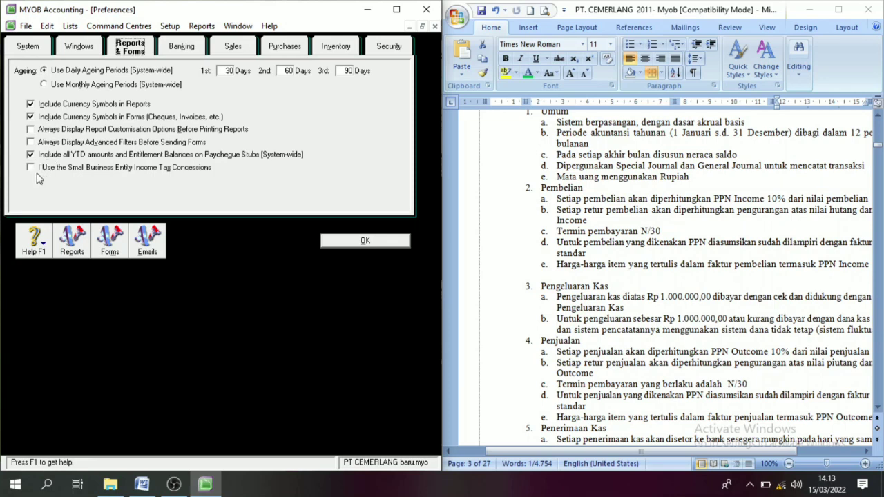
left_click(39, 117)
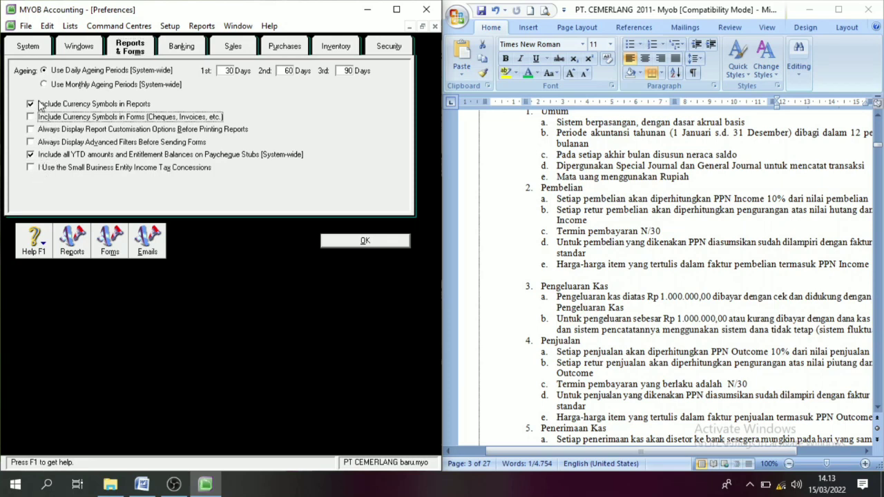
left_click(41, 103)
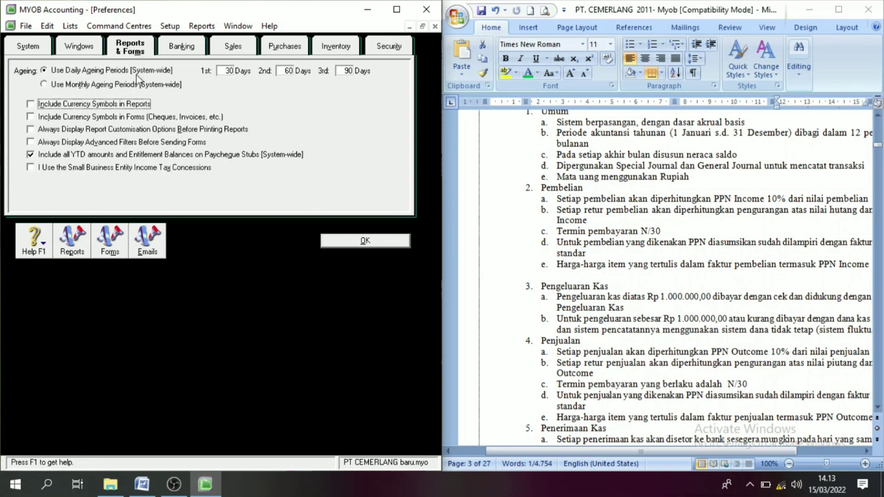
Step: In the Banking preferences, enable the duplicate cheque number warning and turn off displaying payee rather than memo in registers
left_click(180, 47)
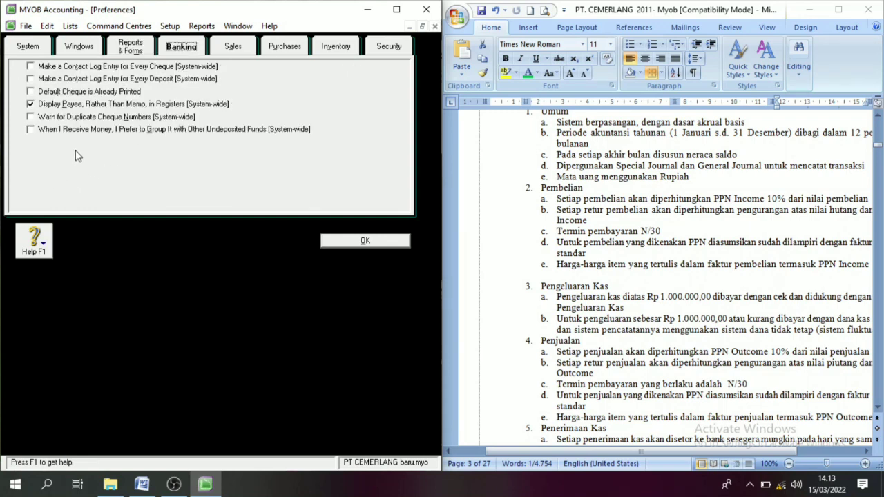
left_click(33, 118)
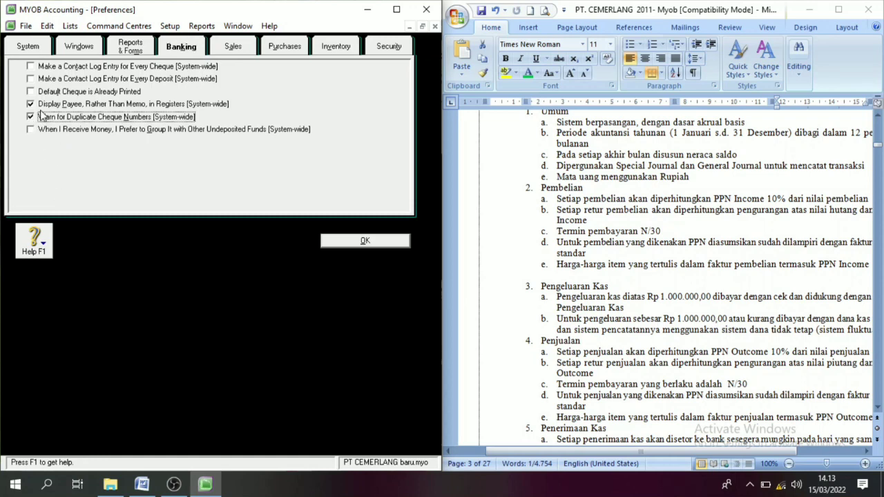
left_click(42, 105)
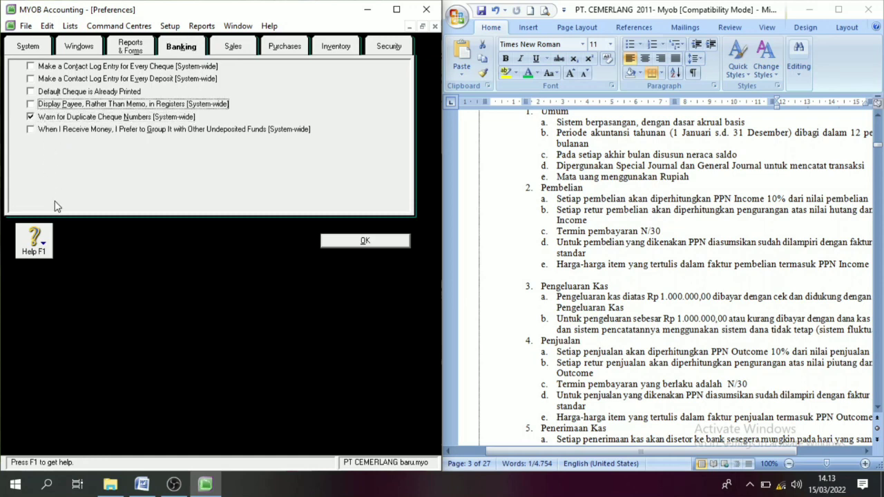
Step: In the Sales preferences, stop retaining invoice numbers on backorders, enable the duplicate Invoice number warning, and check the default customer credit terms
left_click(233, 49)
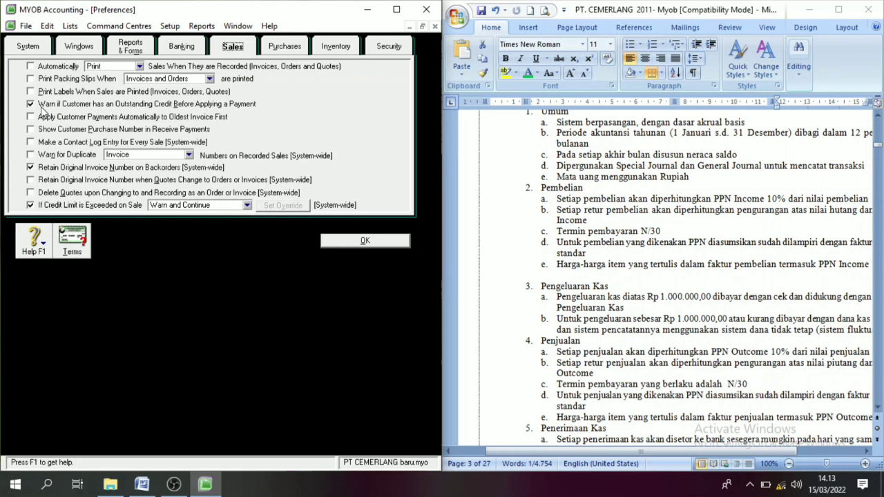
left_click(31, 168)
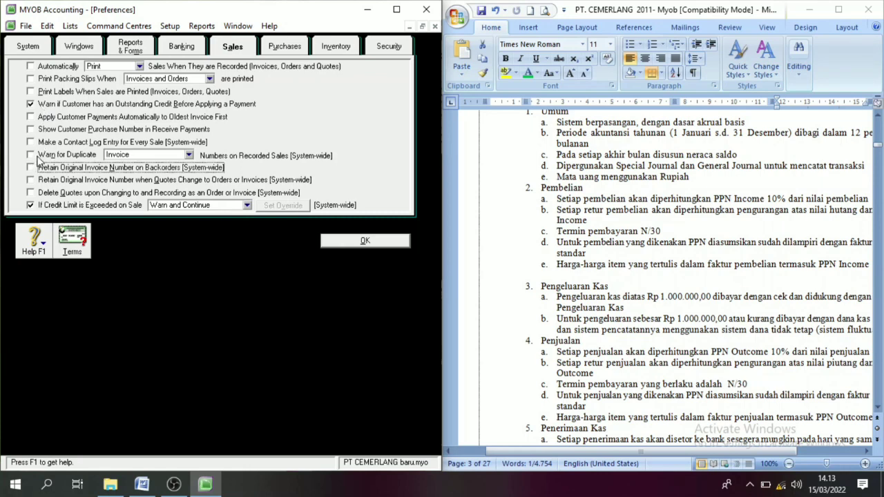
left_click(38, 156)
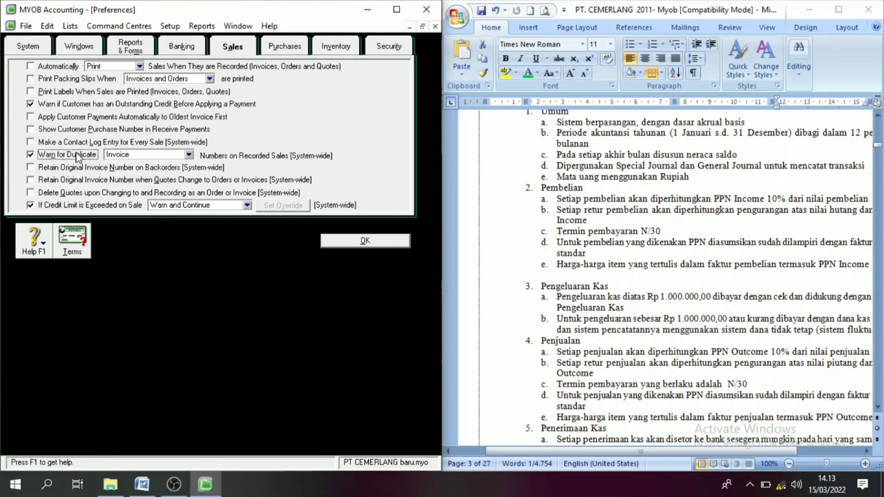
left_click(72, 242)
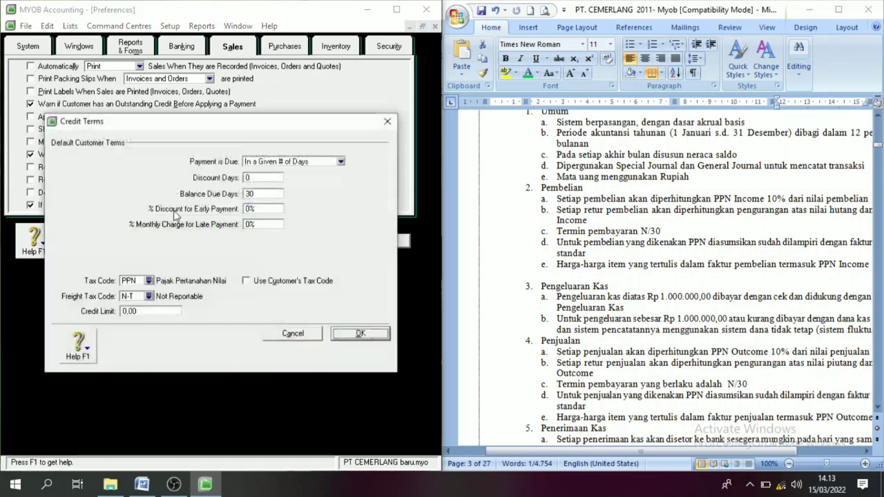
left_click(282, 332)
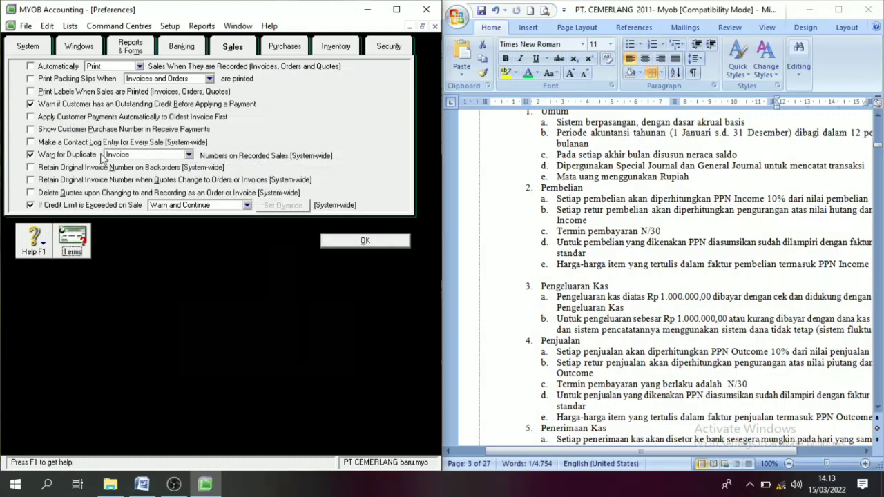
Step: In the Purchases preferences, stop retaining the original PO number on backorders and enable the duplicate Purchase Order number warning
left_click(285, 52)
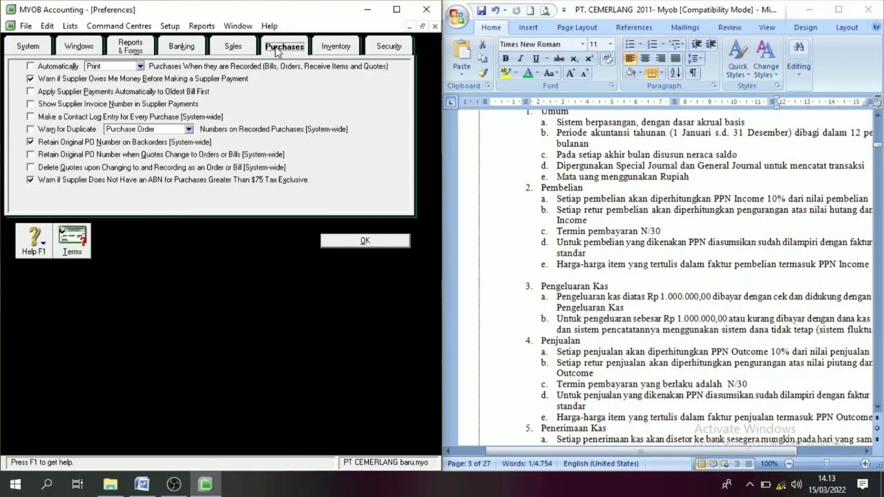
left_click(41, 143)
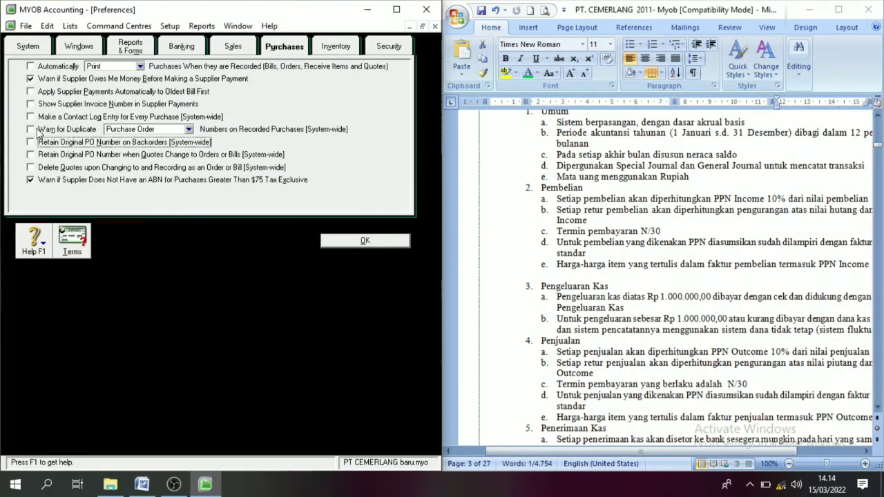
left_click(40, 131)
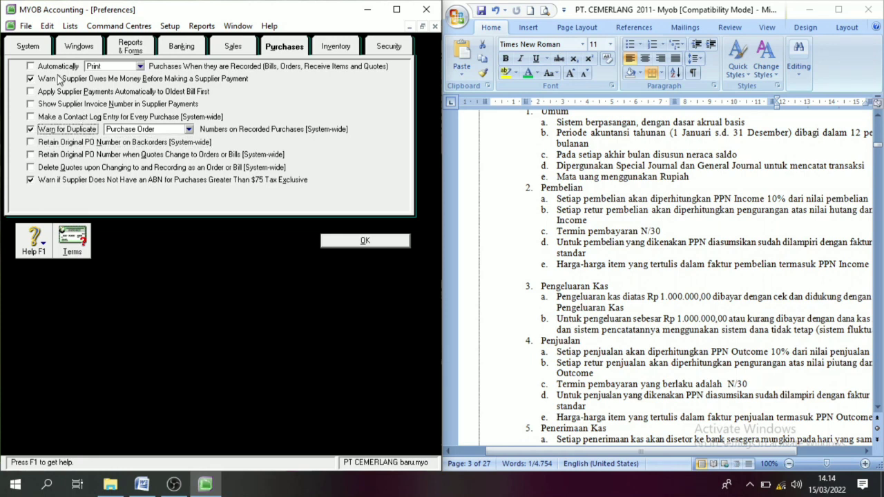
Step: Compare the Sales and Purchases preferences and review the default supplier credit terms
left_click(233, 49)
left_click(276, 50)
left_click(244, 49)
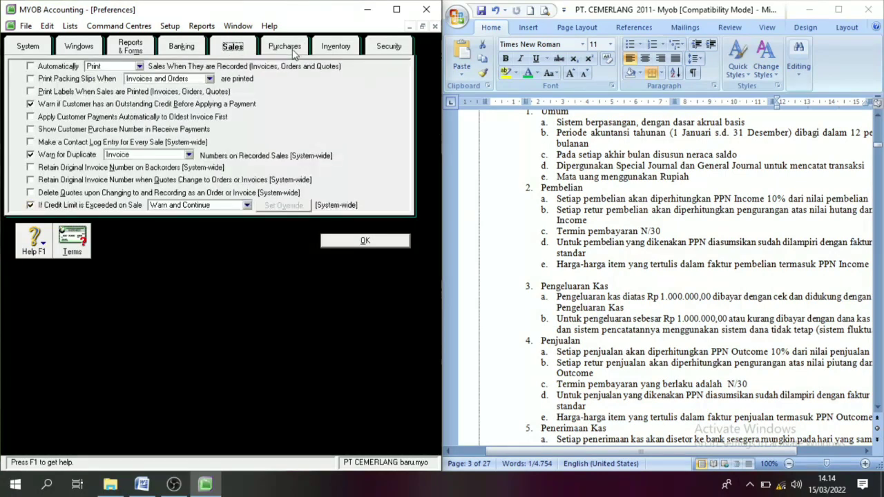
left_click(292, 50)
left_click(73, 245)
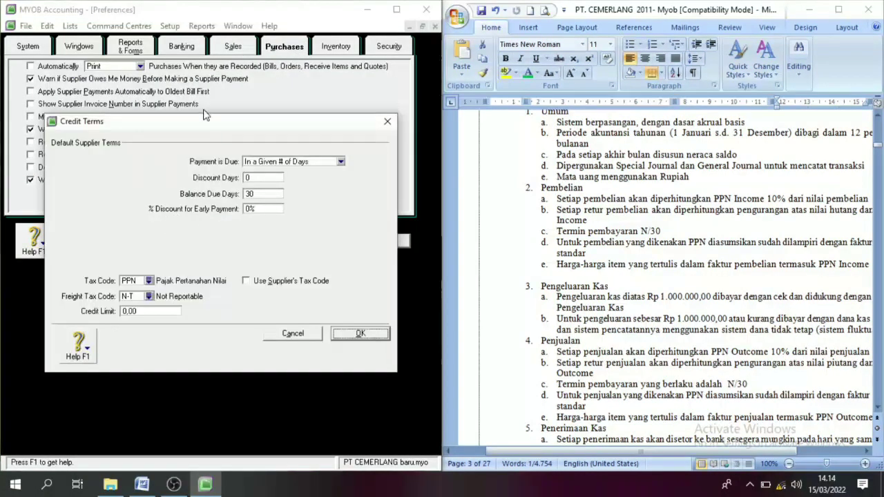
left_click(358, 334)
Step: Review the Inventory and Security preferences, then accept the changed preferences
left_click(343, 47)
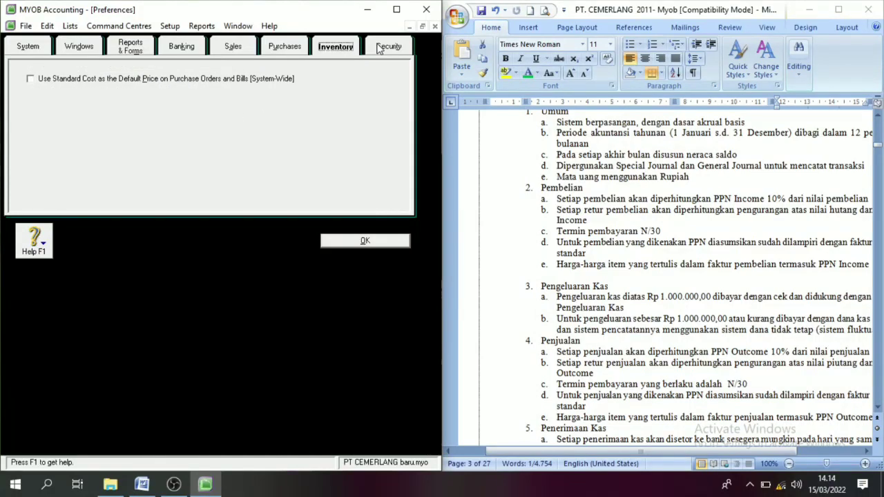
left_click(377, 47)
left_click(348, 47)
left_click(379, 47)
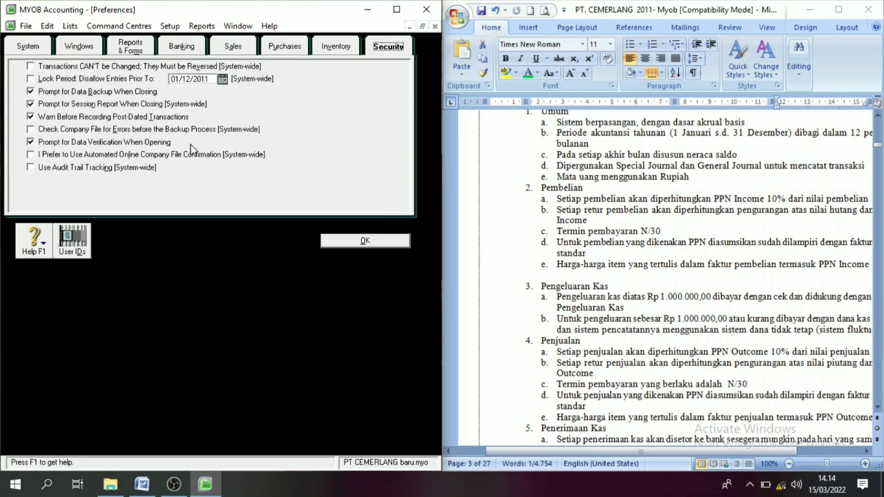
left_click(365, 240)
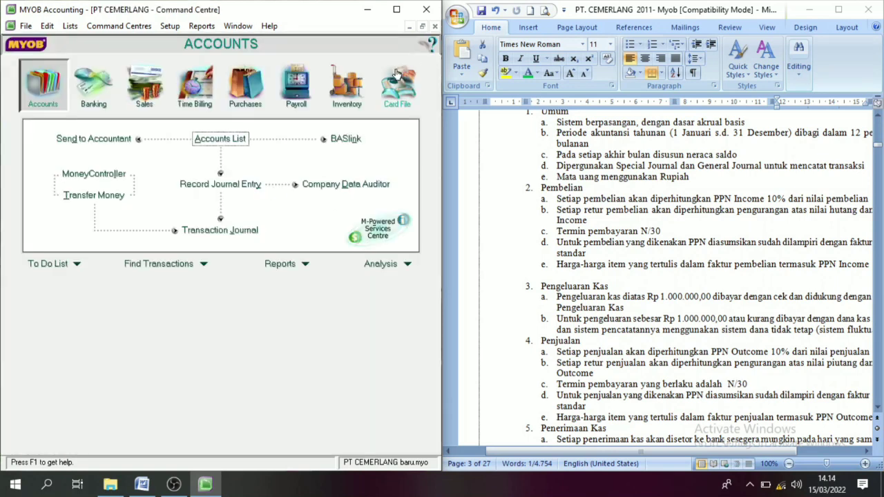
Step: Maximize the MYOB window, review the tax code list and the preferences, then return to the command centre
left_click(397, 9)
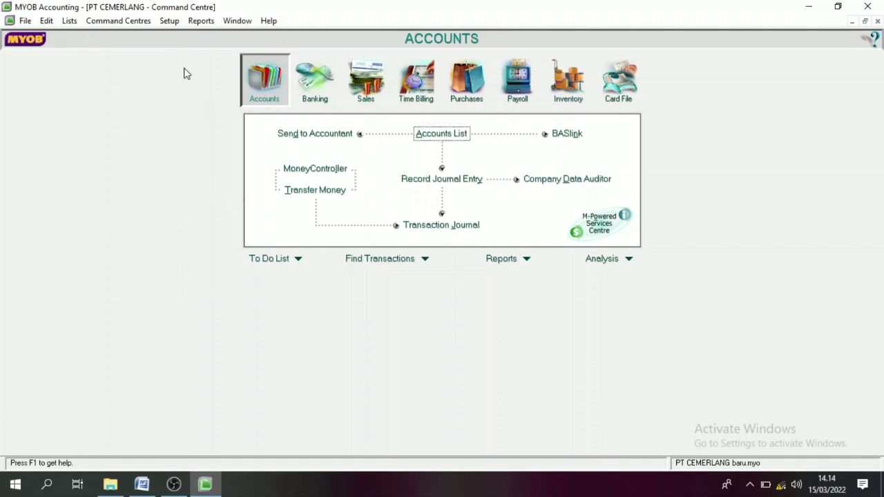
left_click(66, 22)
left_click(104, 126)
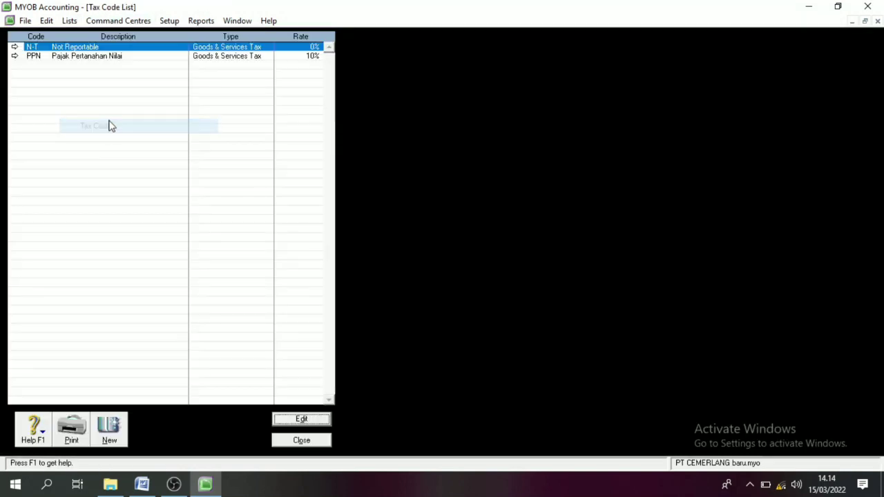
left_click(170, 20)
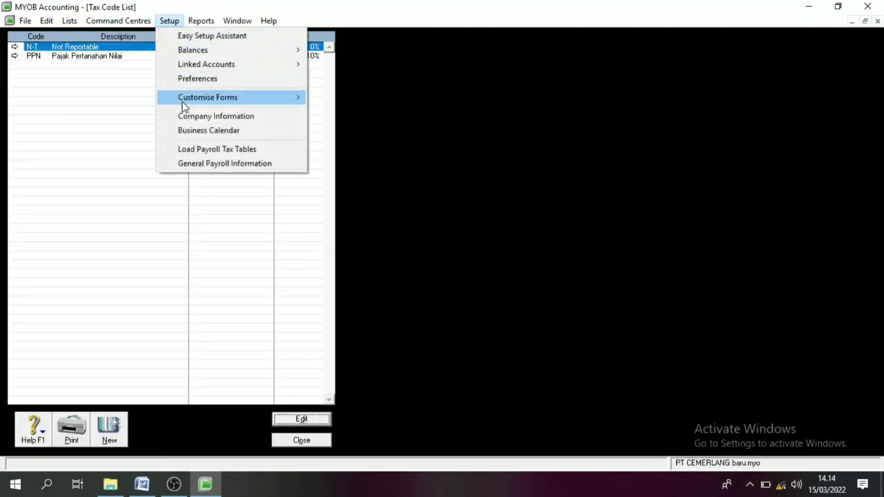
left_click(213, 82)
left_click(376, 238)
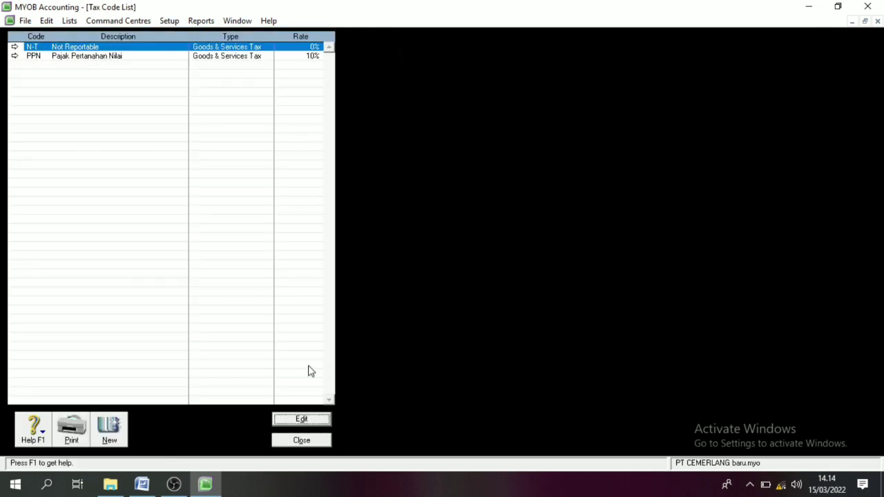
left_click(308, 442)
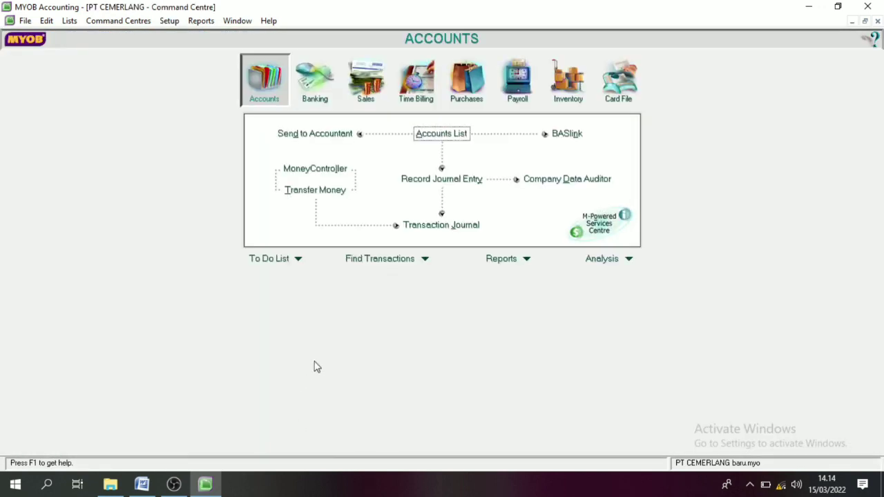